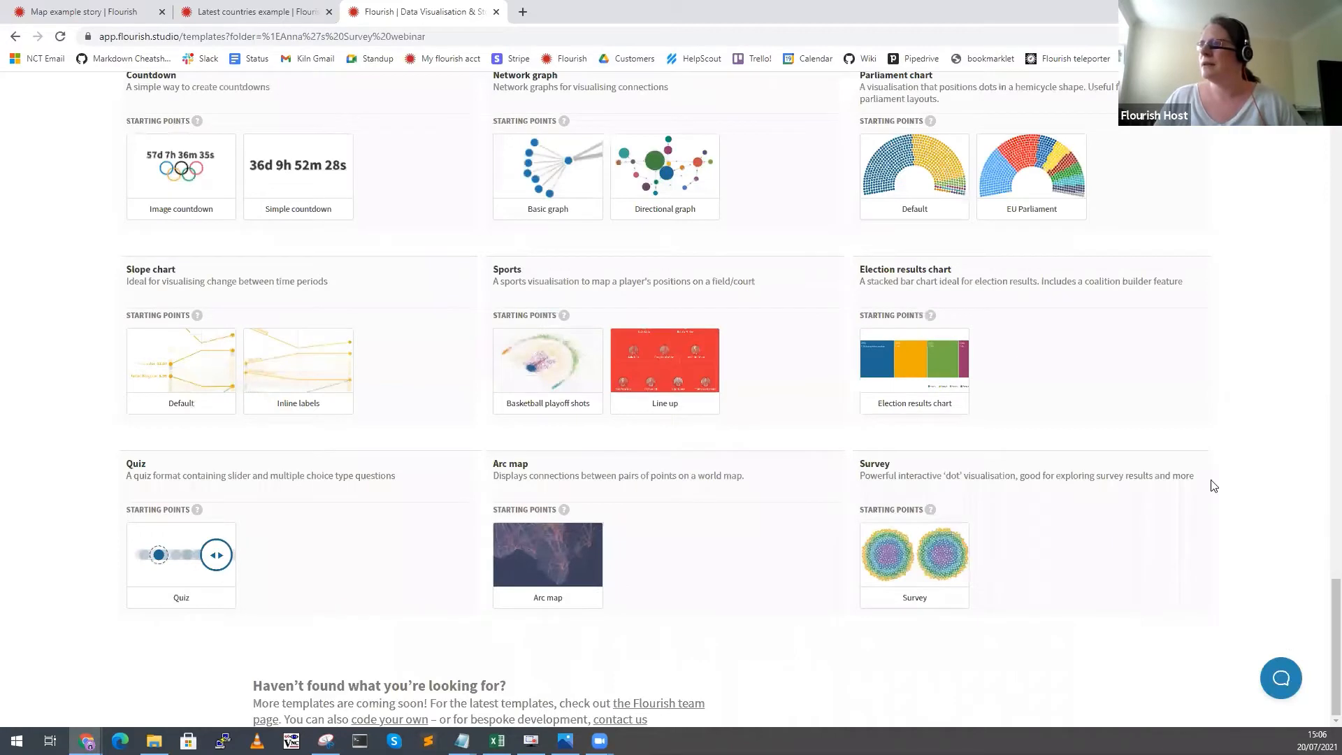
# Create a visualisation from the Survey template and group its dots by Gender.
pyautogui.click(910, 552)
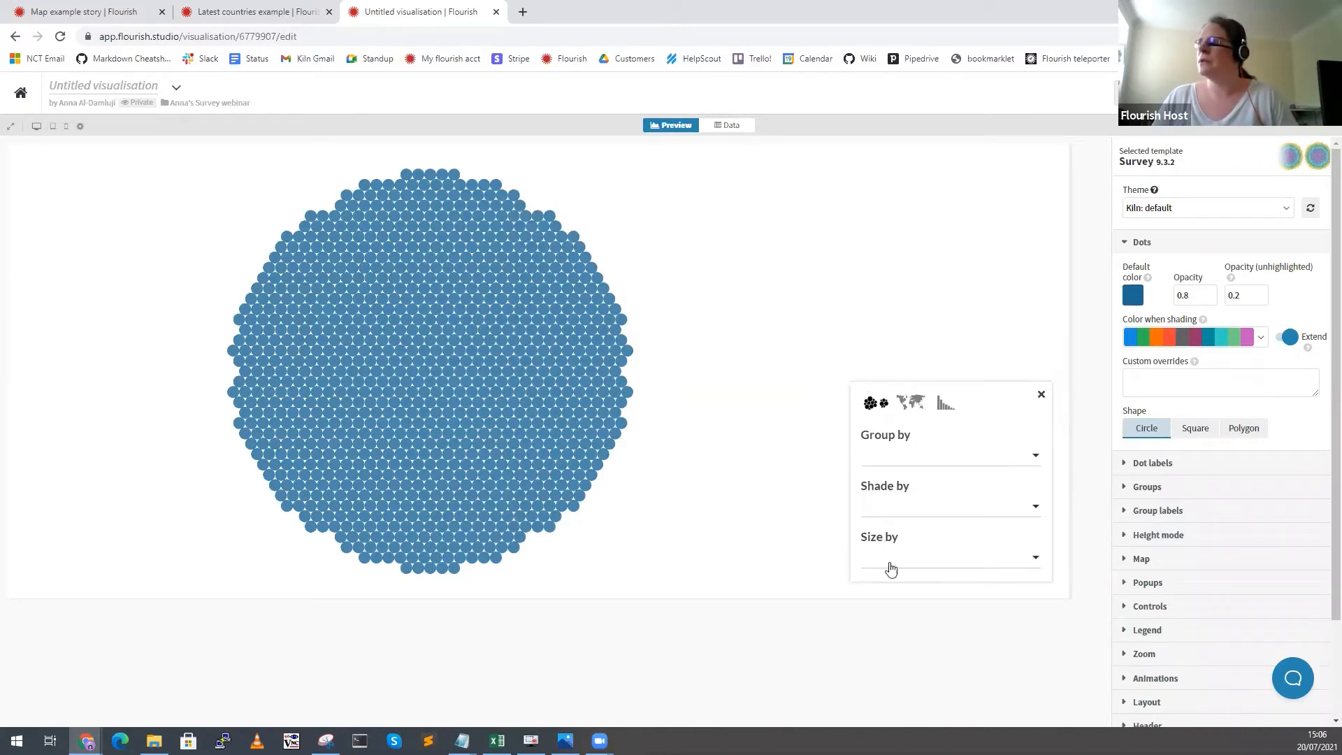
pyautogui.click(888, 463)
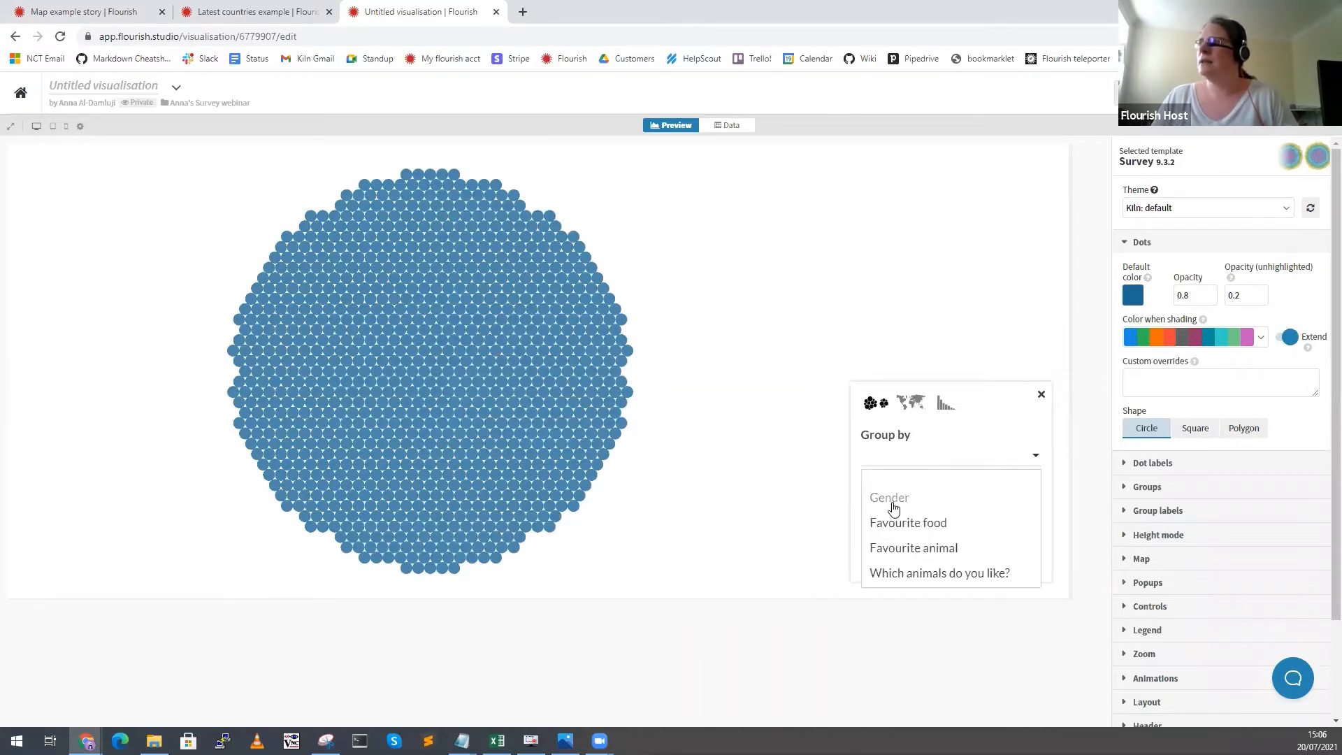
pyautogui.click(892, 503)
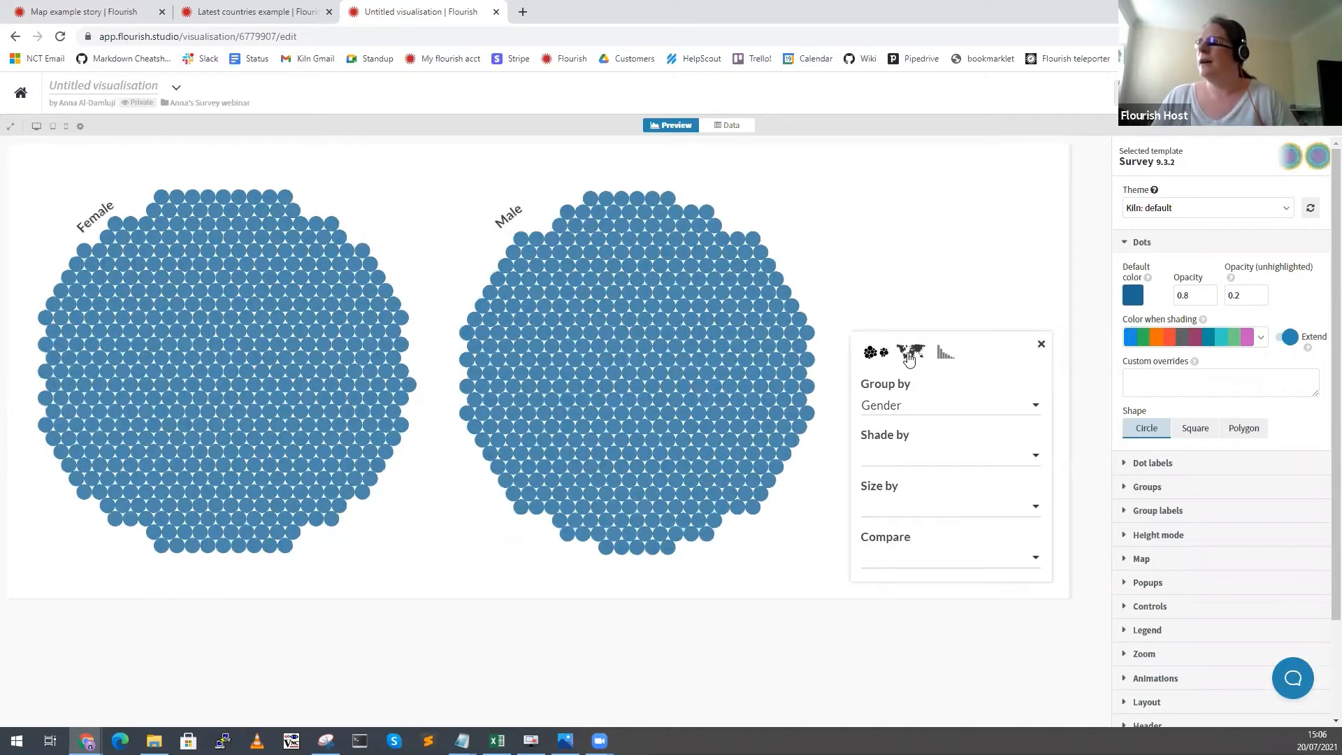
# Show the dots on the map, switch to the height mode and group them by Favourite animal.
pyautogui.click(909, 354)
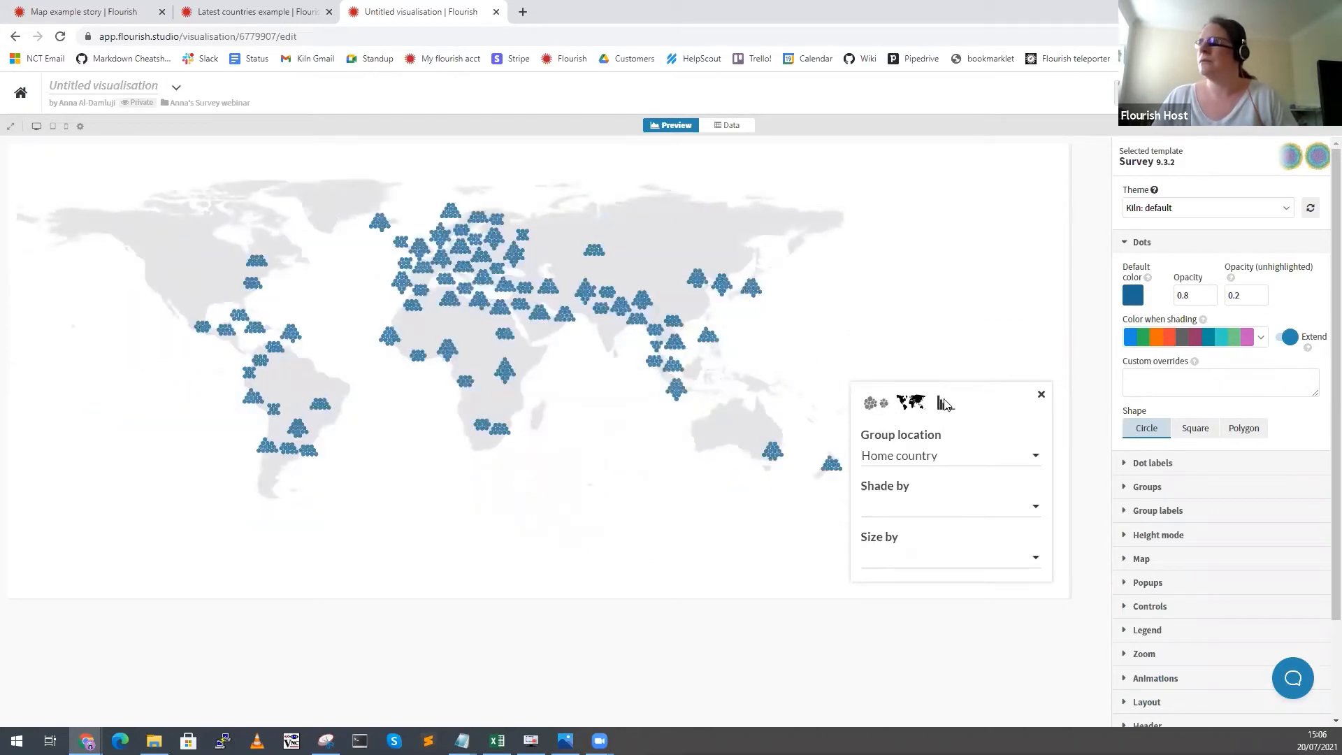
pyautogui.click(944, 404)
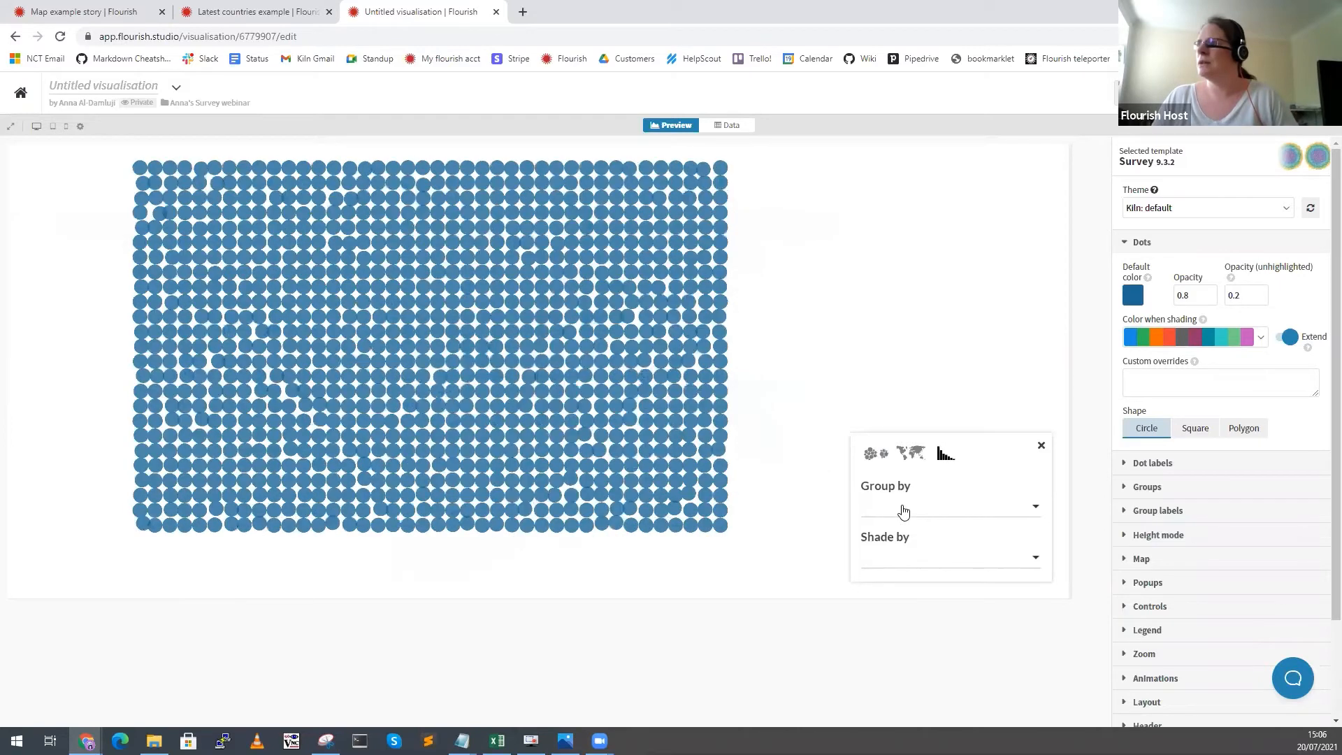
pyautogui.click(903, 511)
pyautogui.click(885, 458)
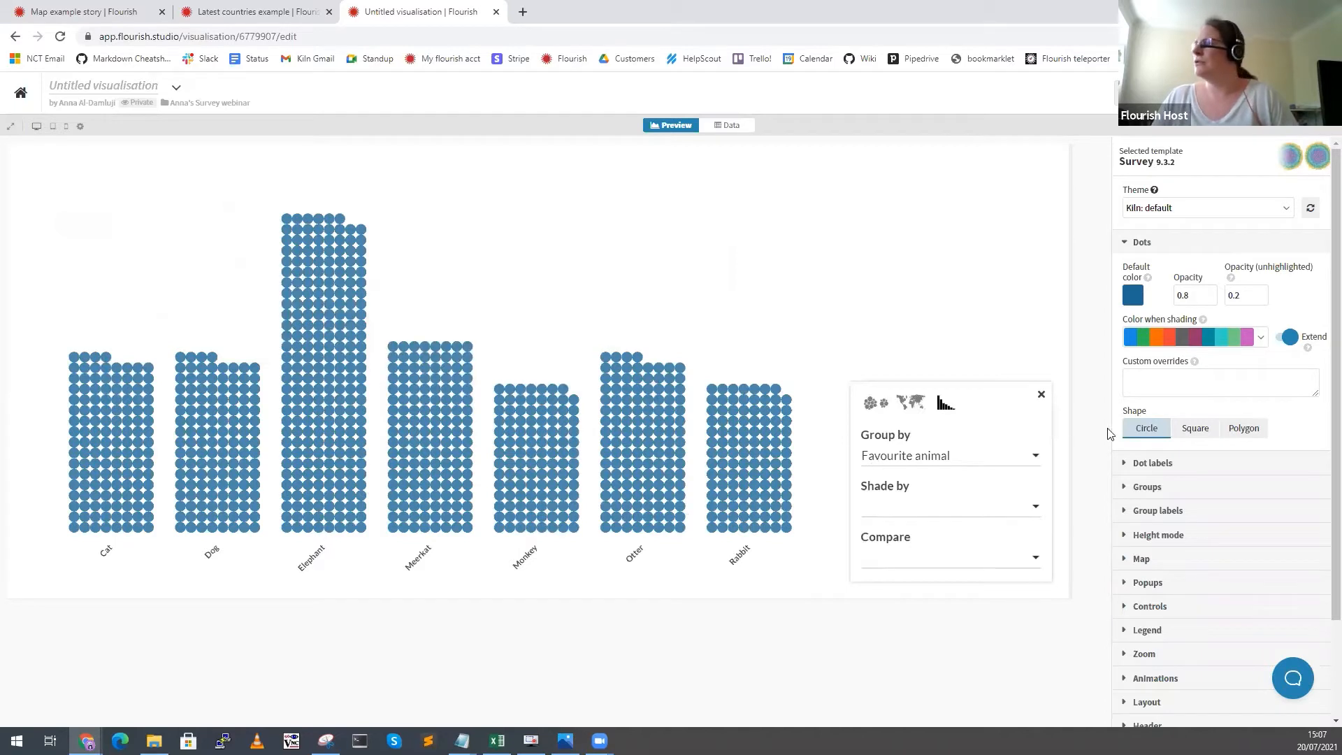
# Try the square dot shape, and set the shape to a polygon with 6 sides.
pyautogui.click(1191, 429)
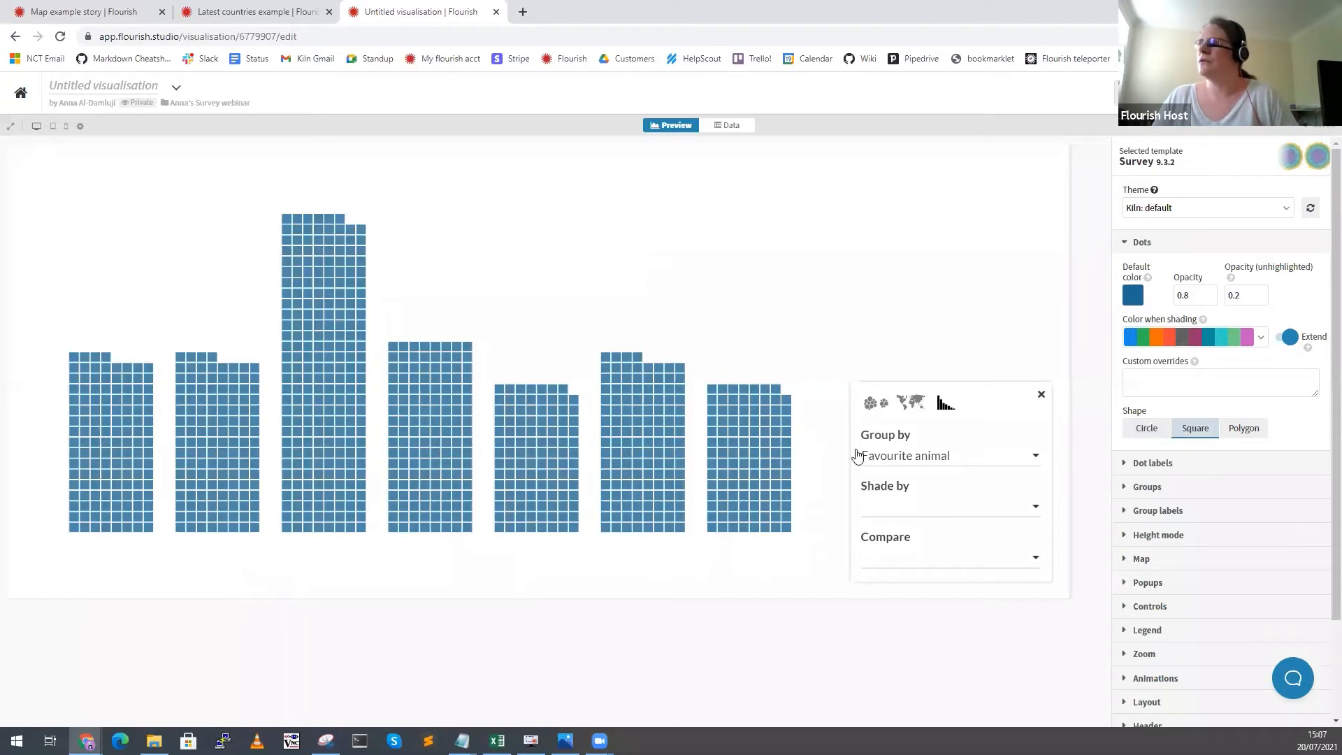
pyautogui.click(1241, 429)
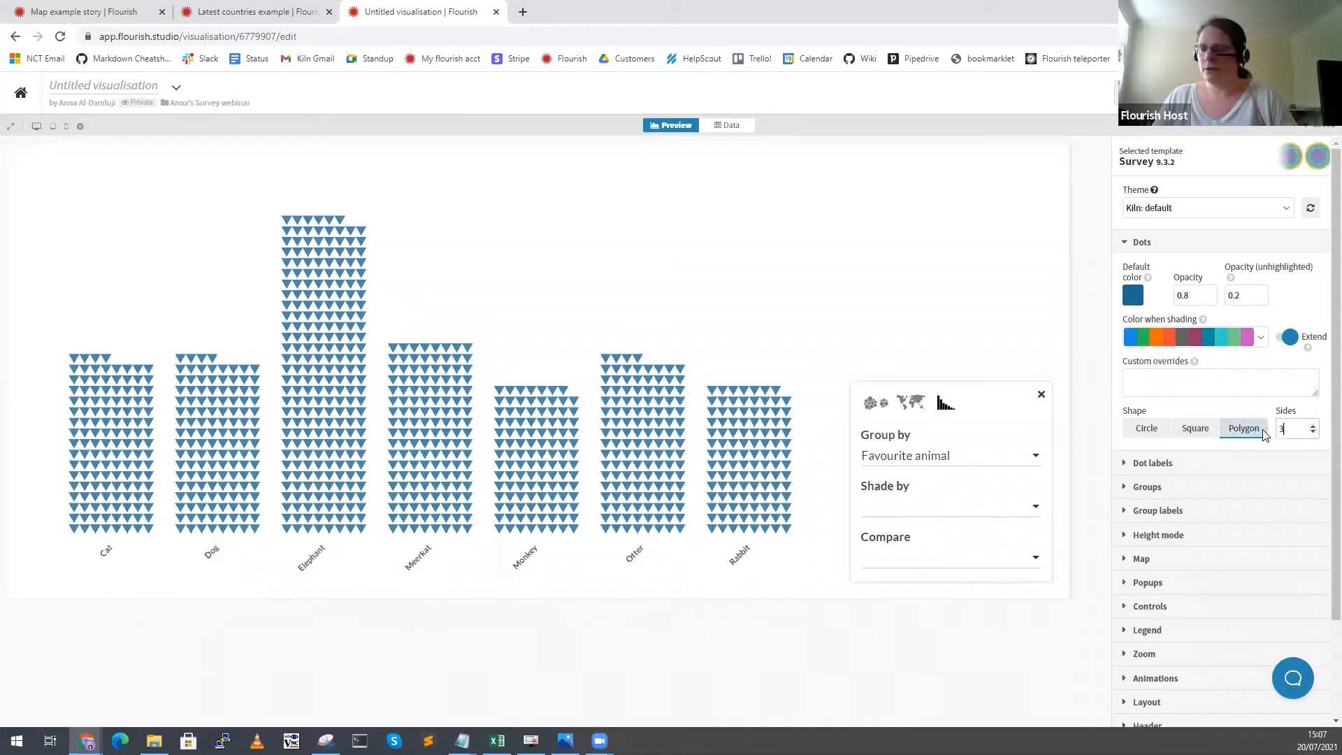
pyautogui.doubleClick(1282, 428)
pyautogui.write('6')
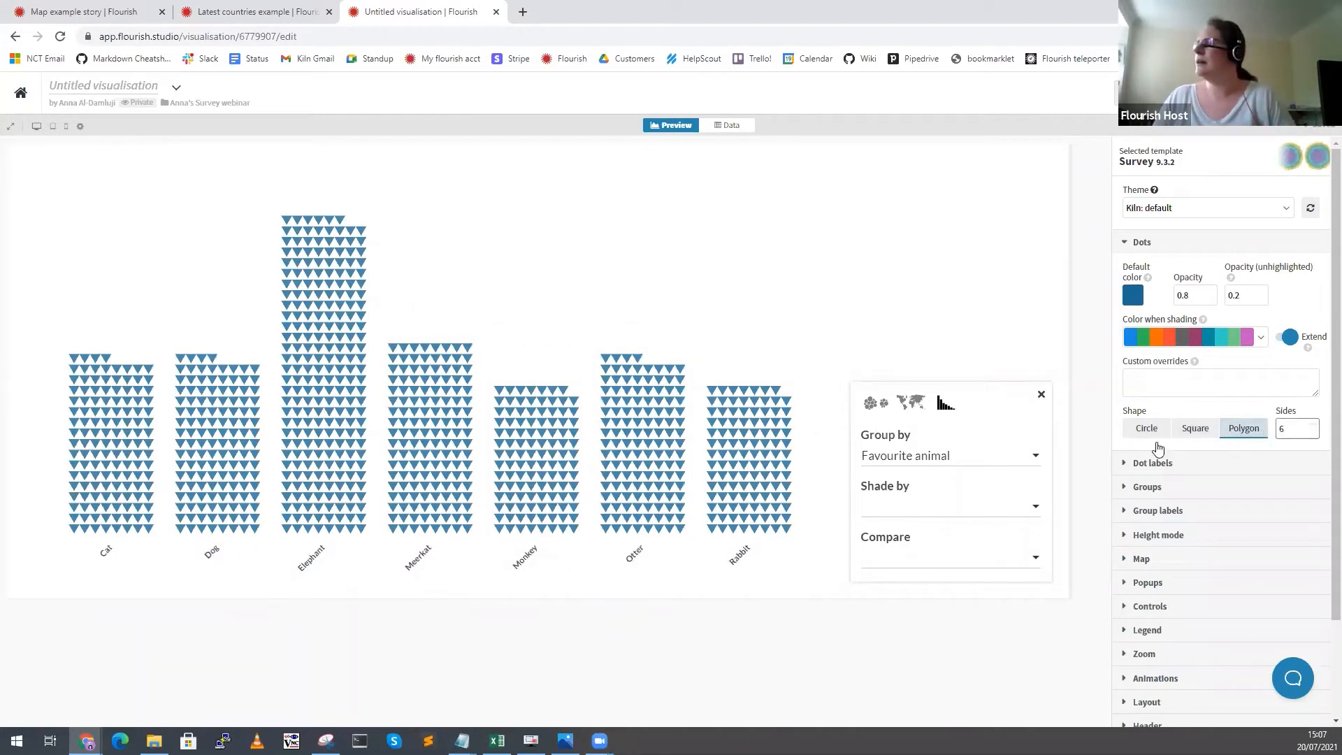
# Return to the cluster view, keep the grouping by Favourite animal and shade the dots by Gender.
pyautogui.click(875, 403)
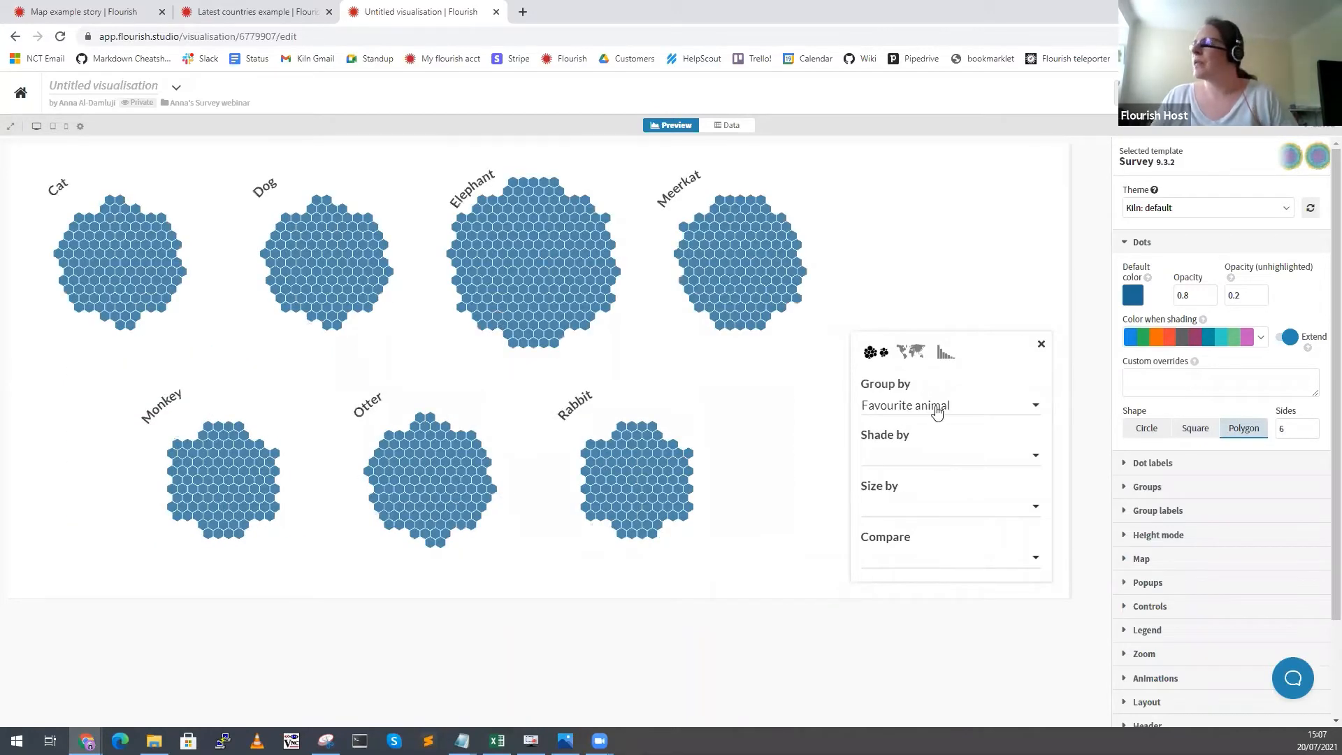
pyautogui.click(1025, 407)
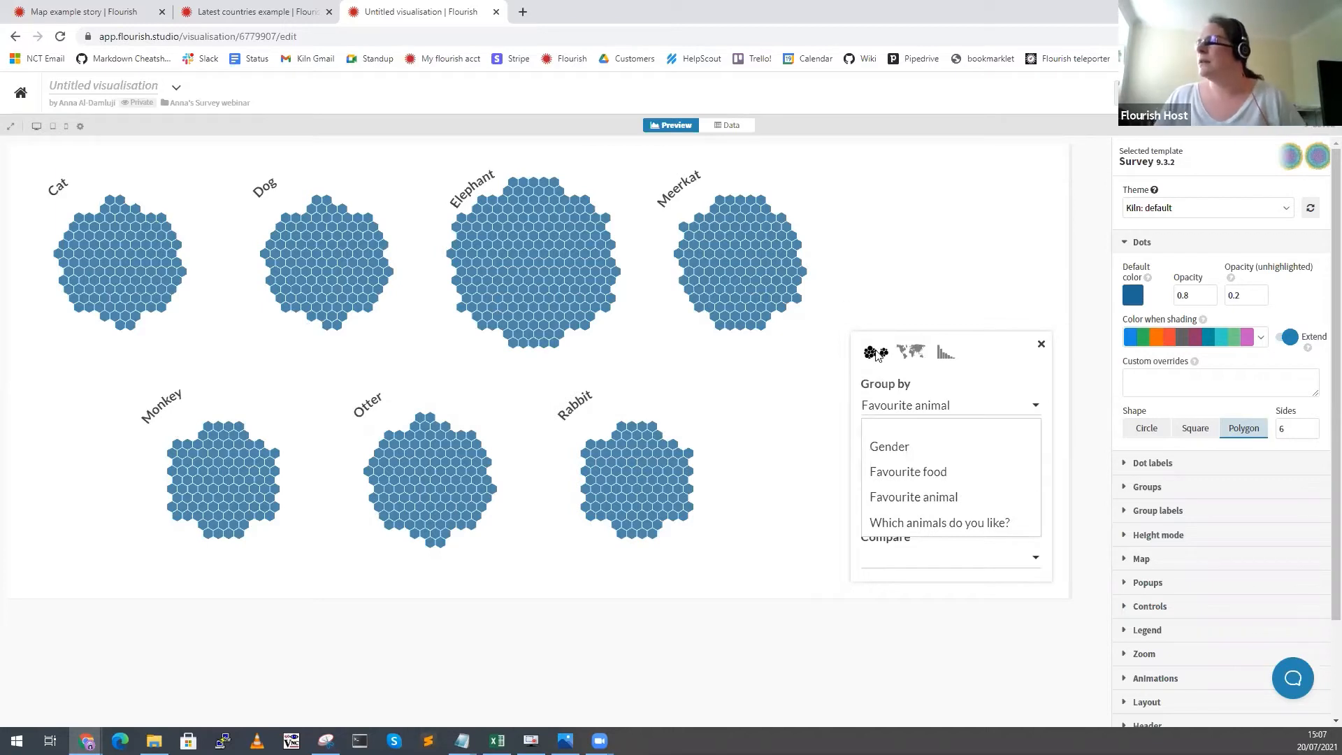
pyautogui.click(877, 473)
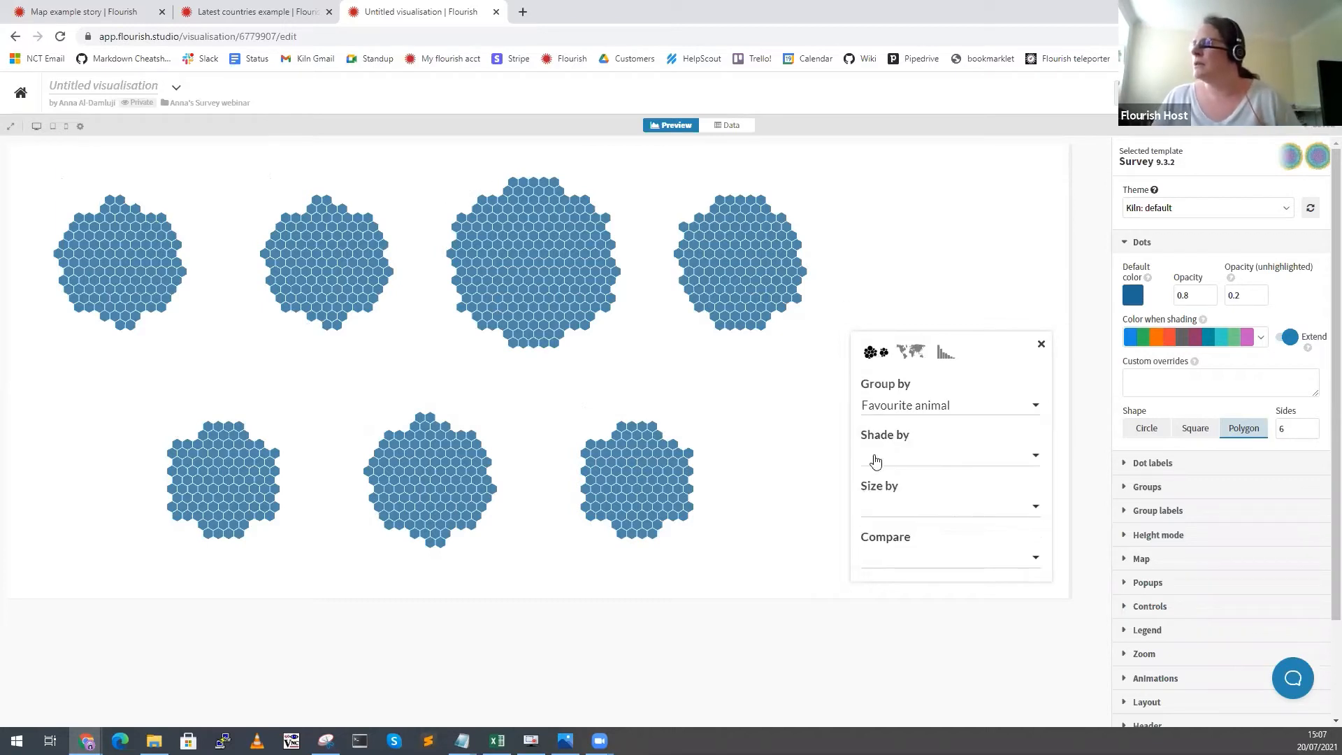
pyautogui.click(884, 455)
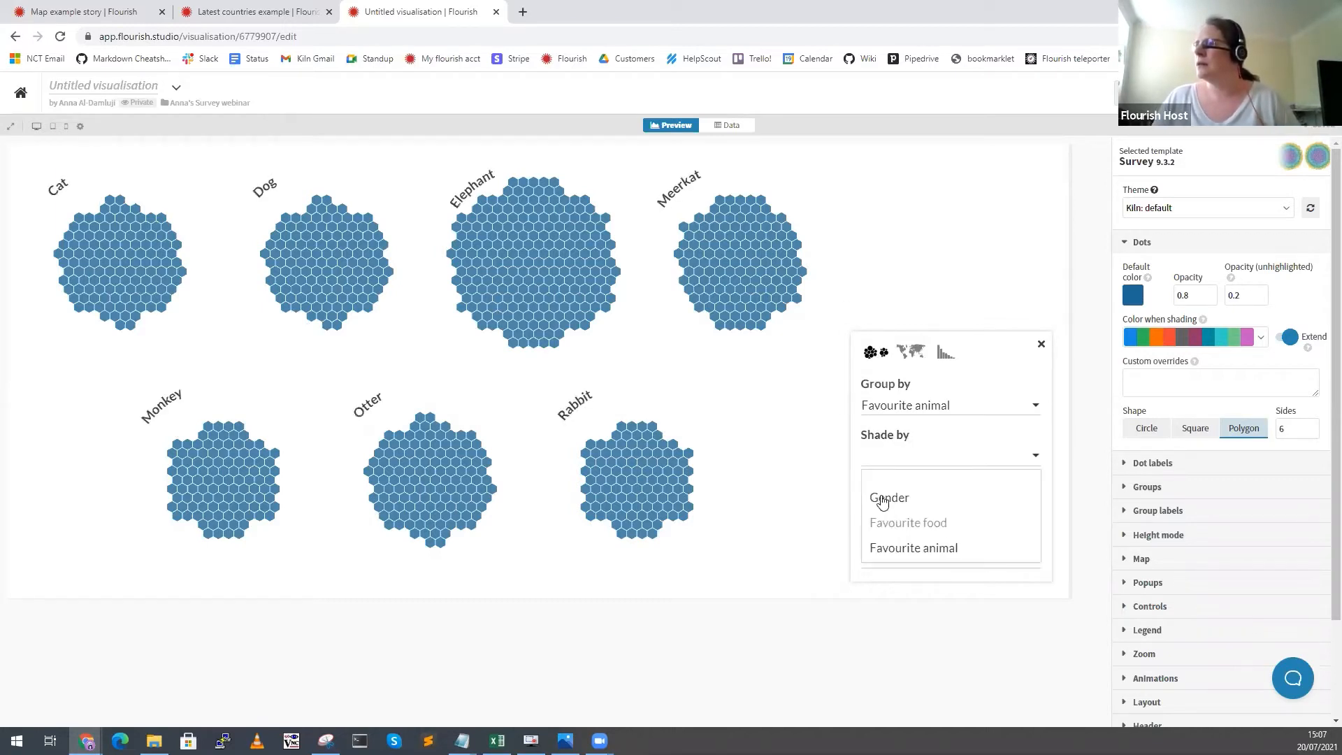
pyautogui.click(882, 499)
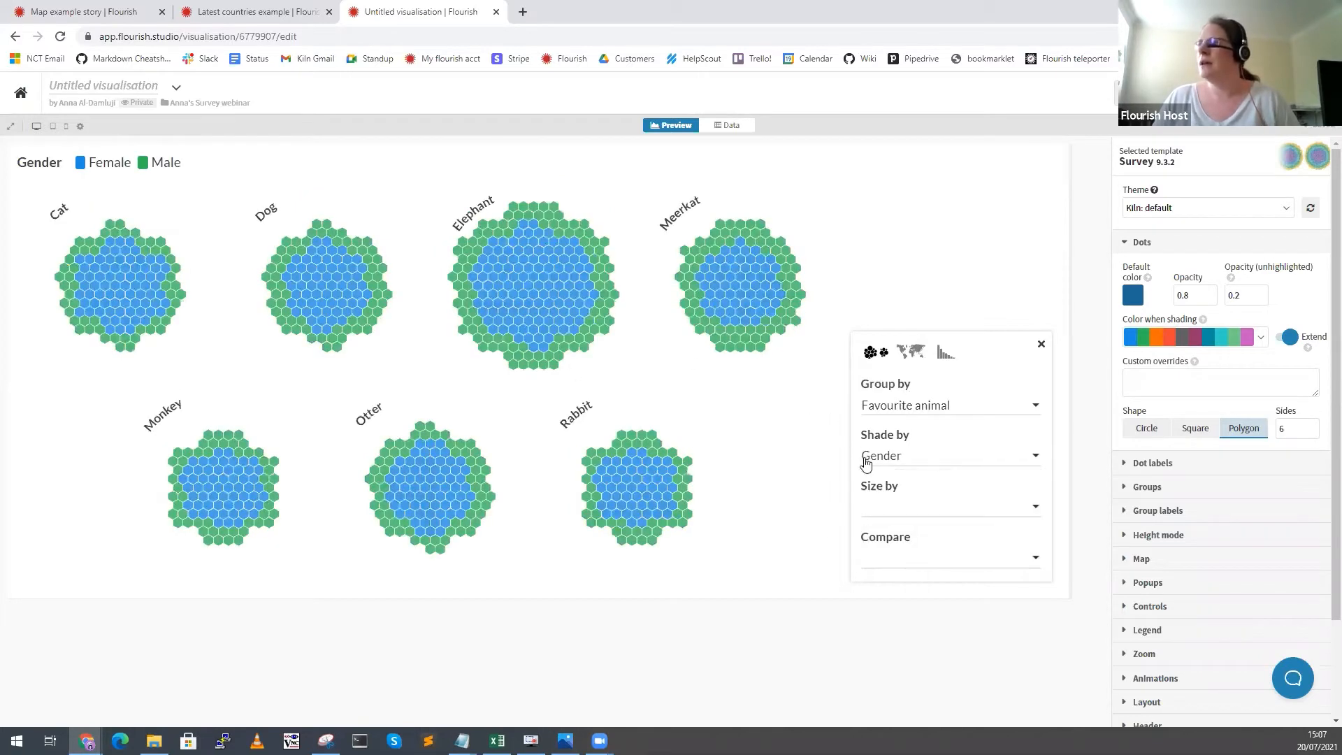
# Size the dots by Weight (kg).
pyautogui.click(873, 508)
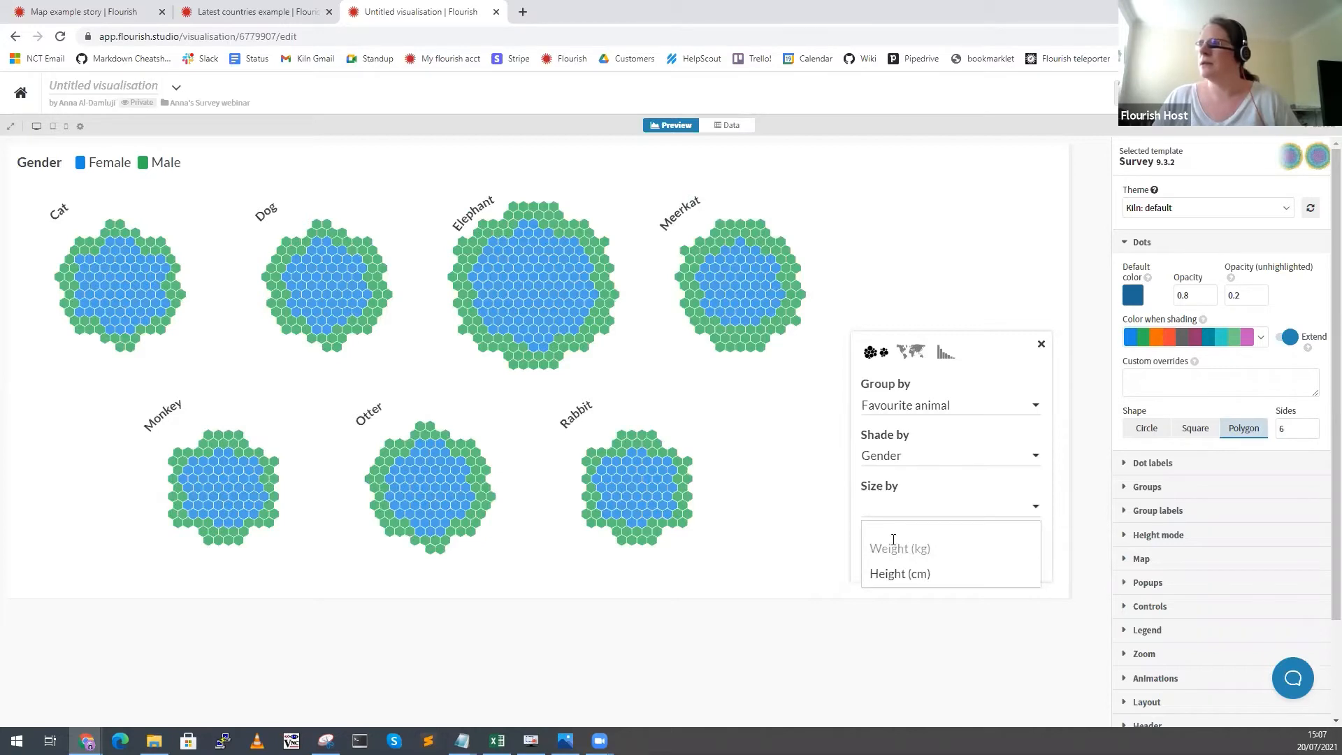
pyautogui.click(899, 548)
pyautogui.moveTo(532, 372)
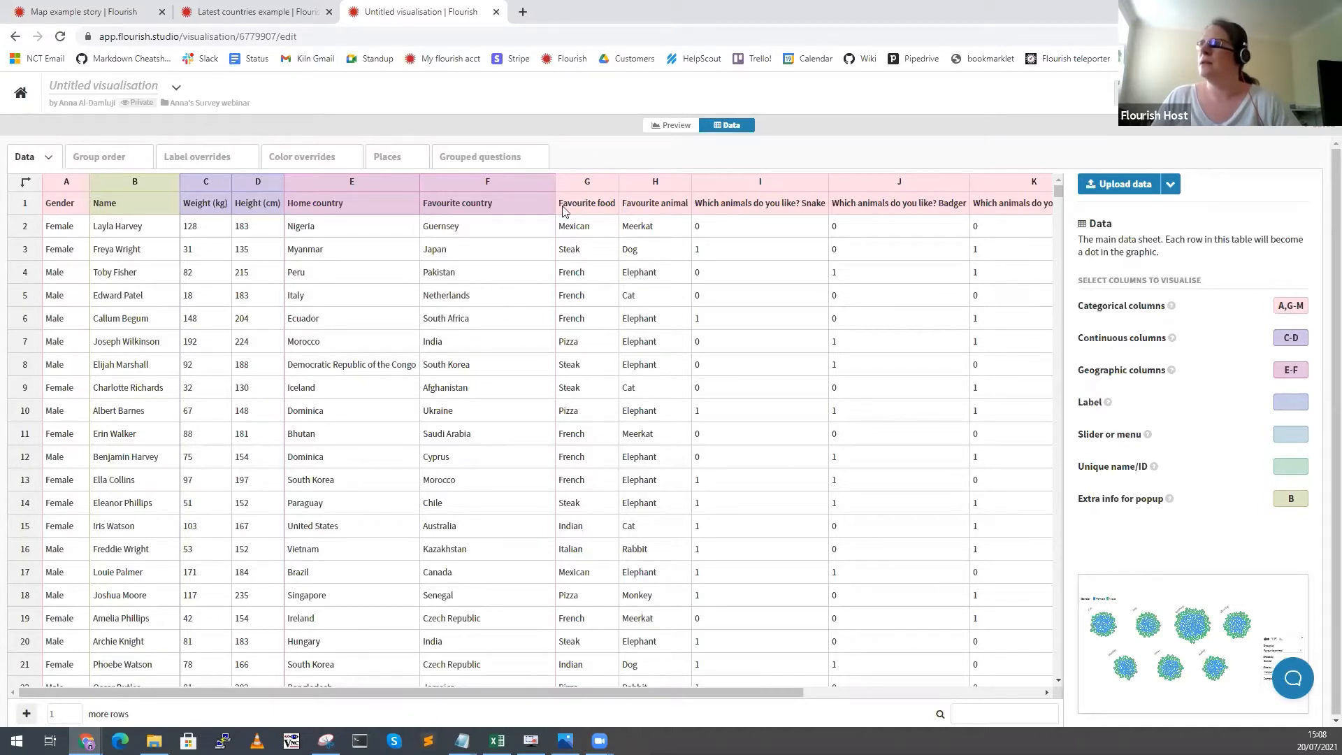
# Examine how the data sheet stores favourite food, liked animals and weight, and which columns are assigned as geographic.
pyautogui.click(586, 212)
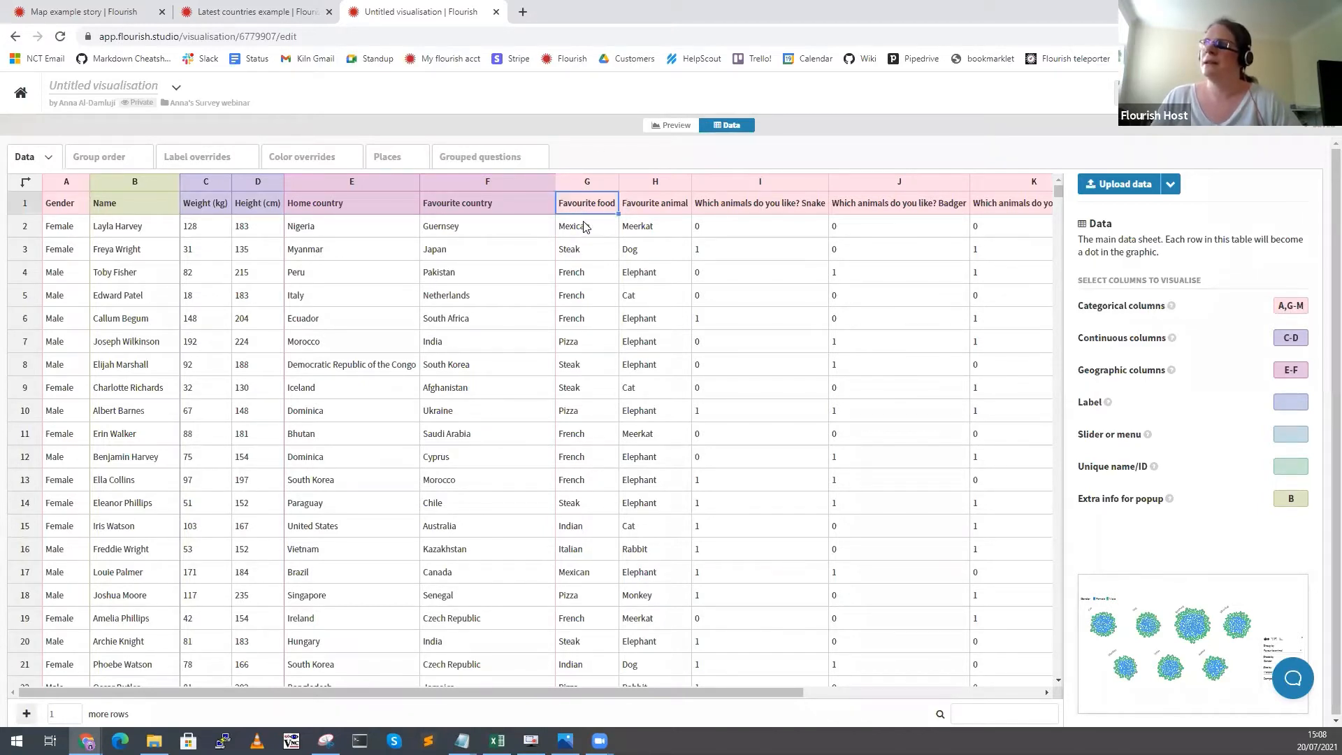
pyautogui.click(586, 229)
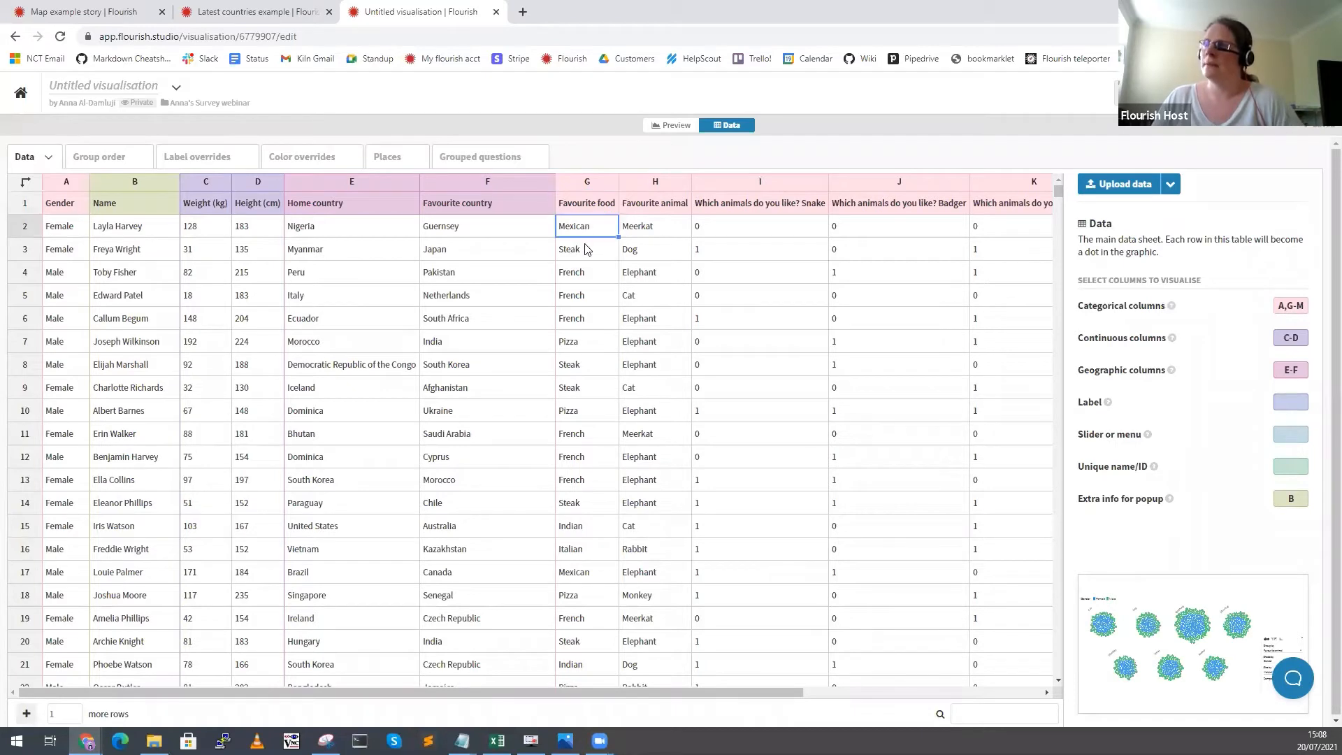
pyautogui.click(580, 252)
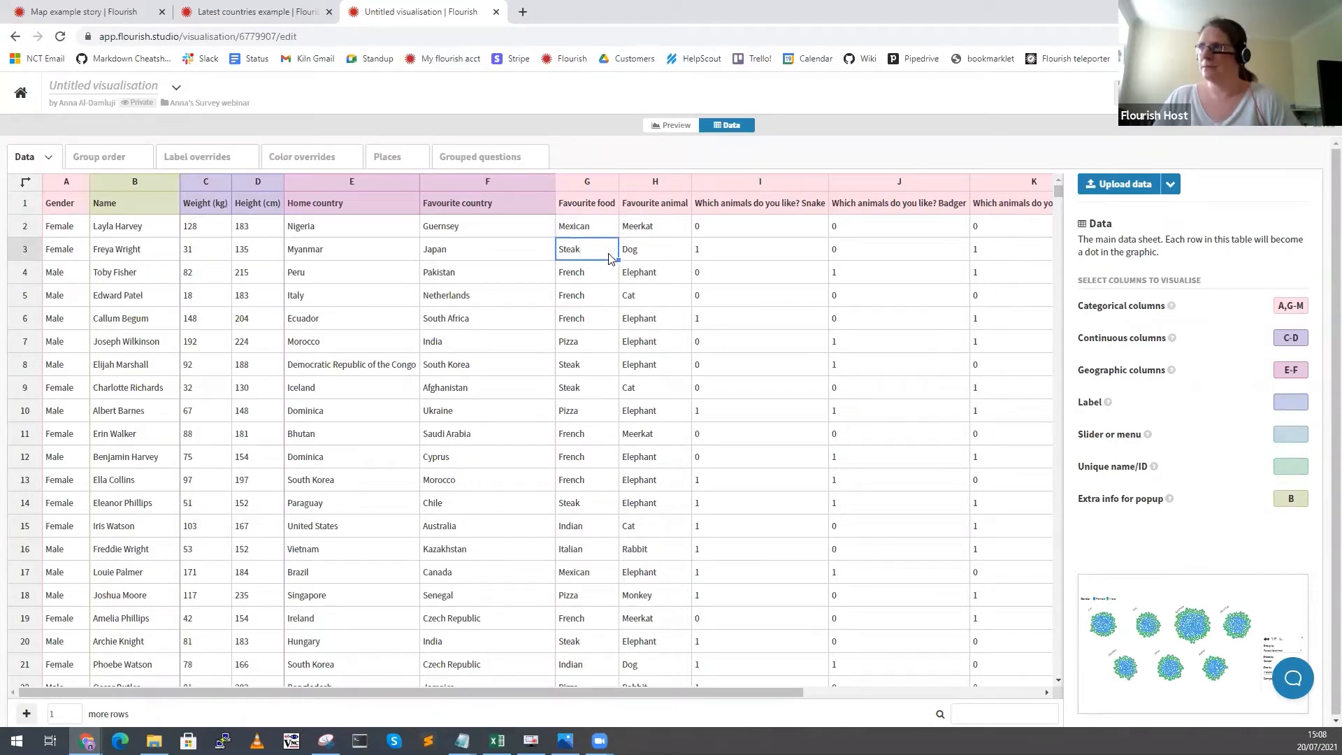
pyautogui.click(765, 201)
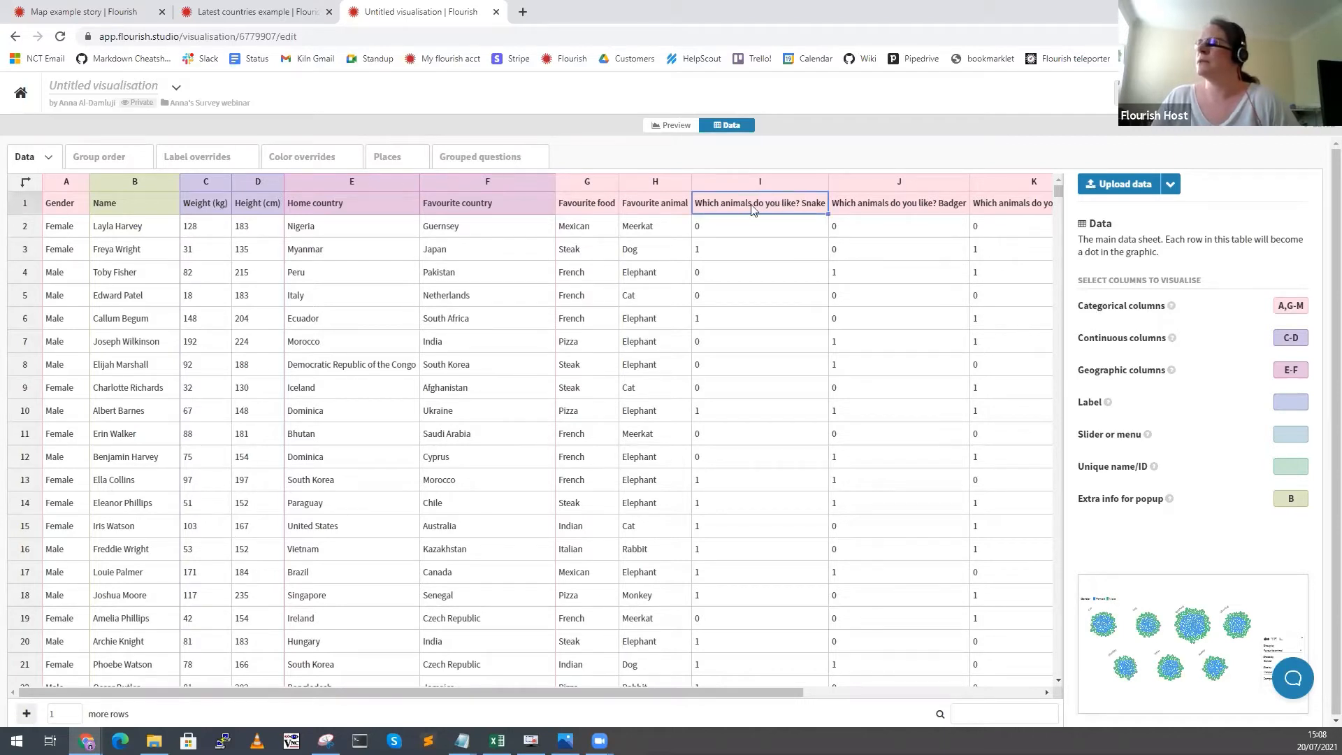
pyautogui.click(706, 227)
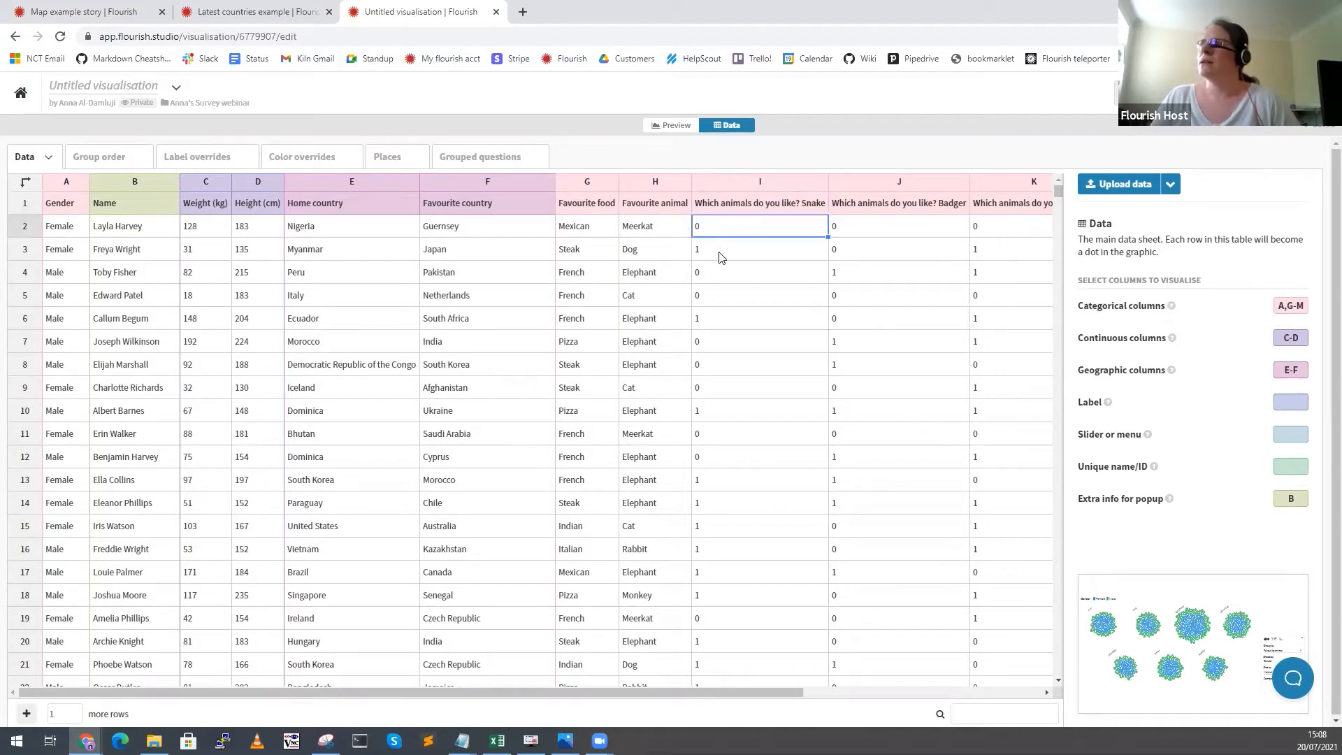
pyautogui.click(718, 252)
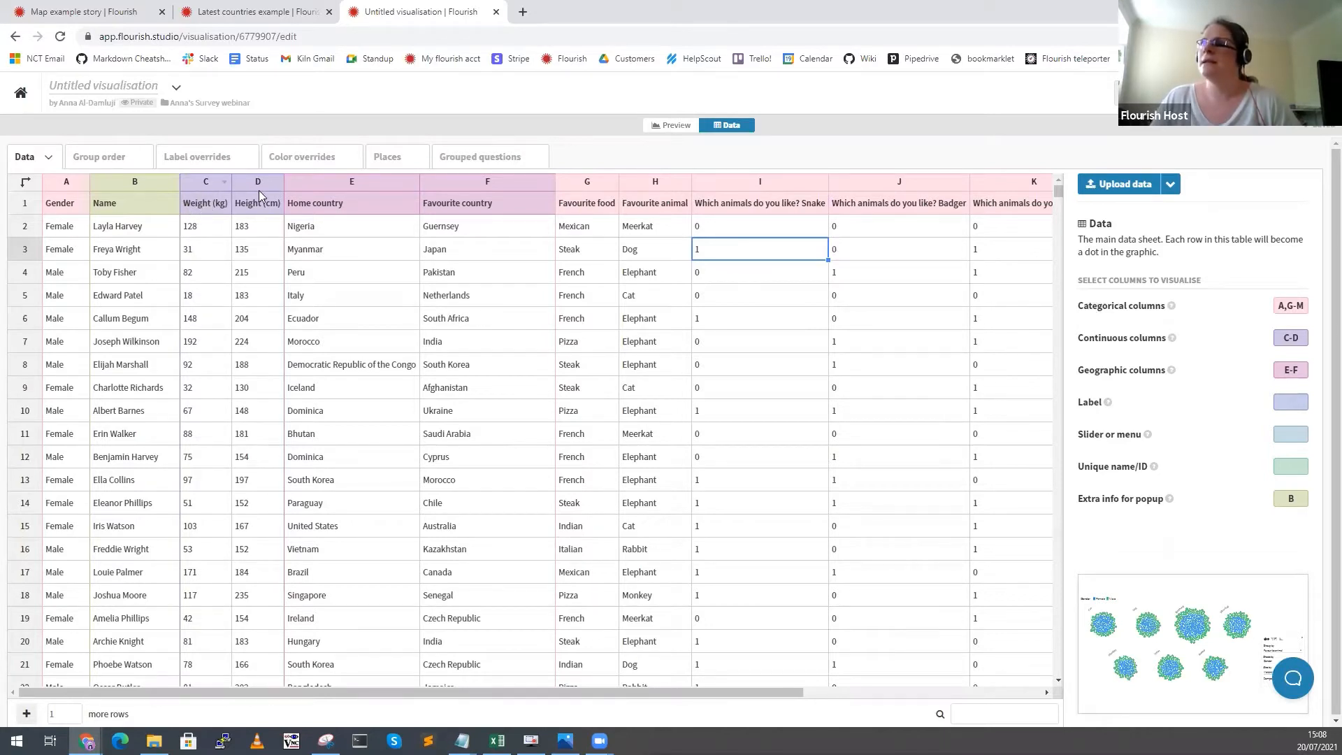
pyautogui.click(196, 230)
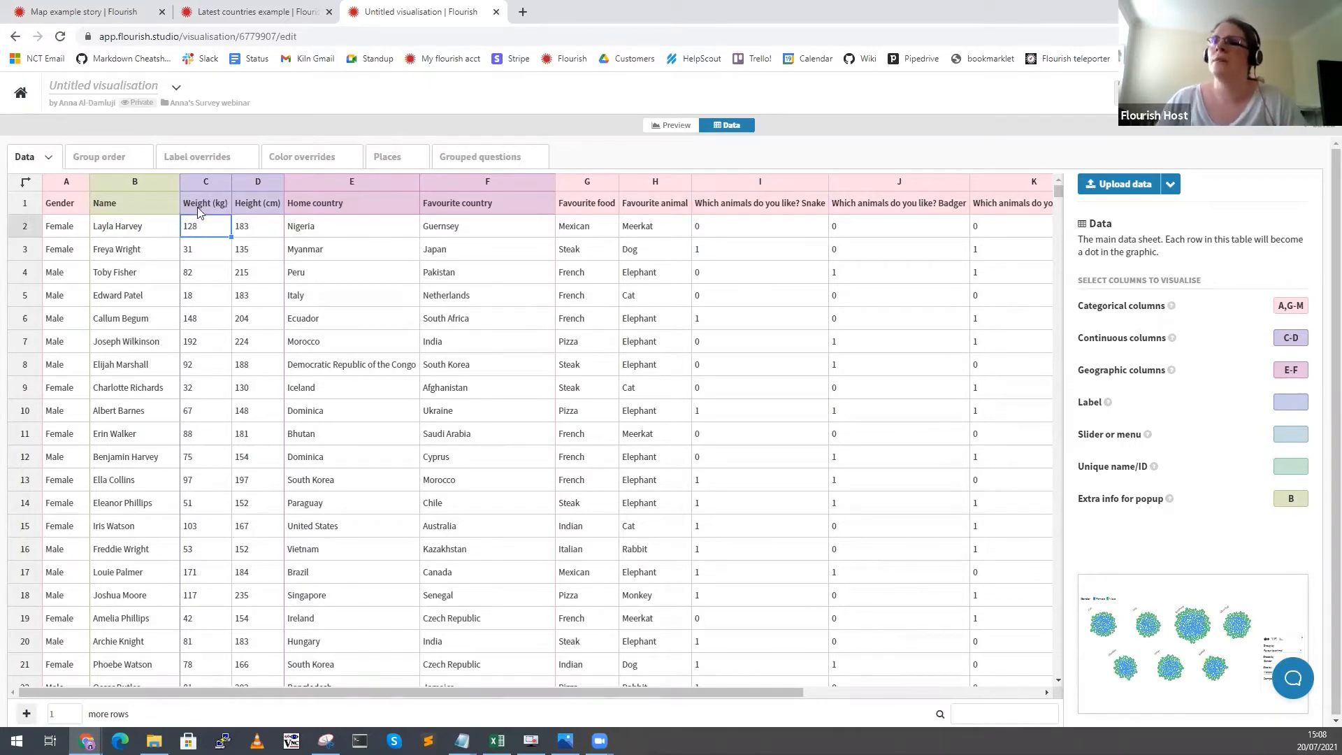
pyautogui.keyDown('shift'); pyautogui.click(213, 343); pyautogui.keyUp('shift')
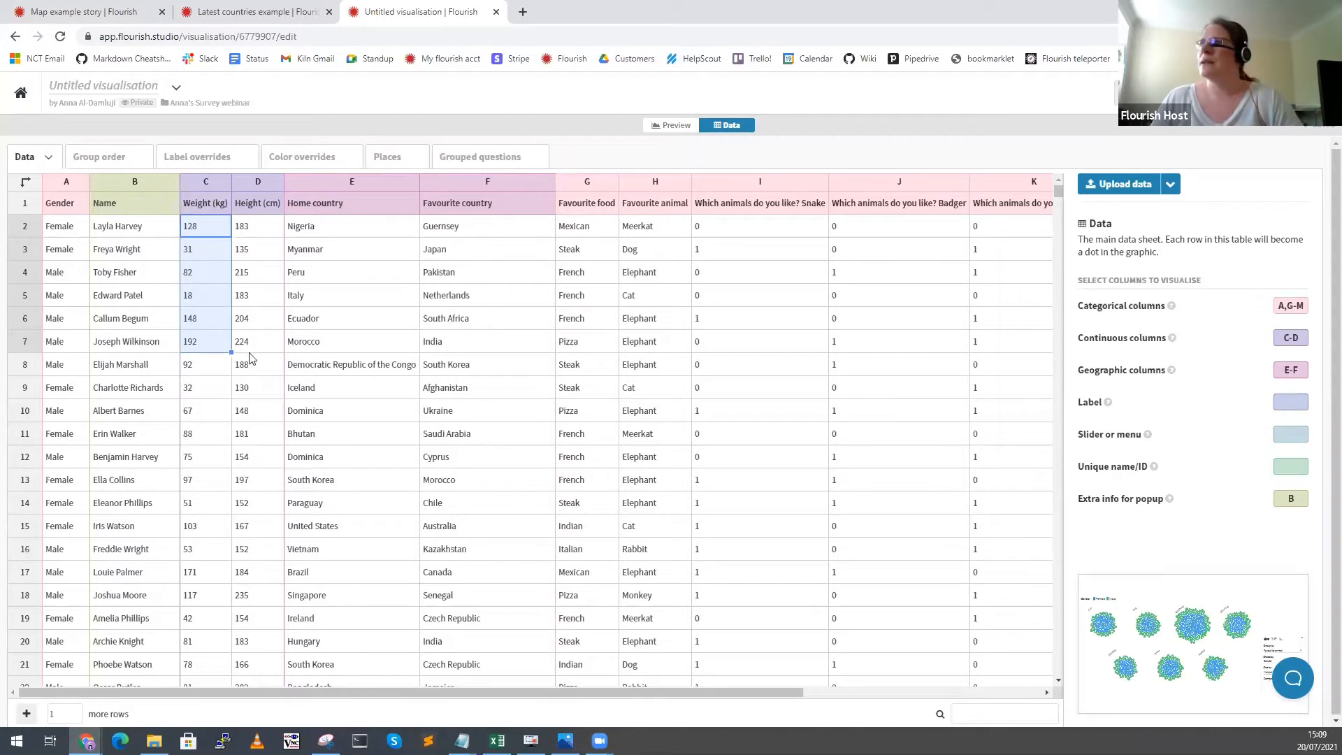
pyautogui.click(1314, 371)
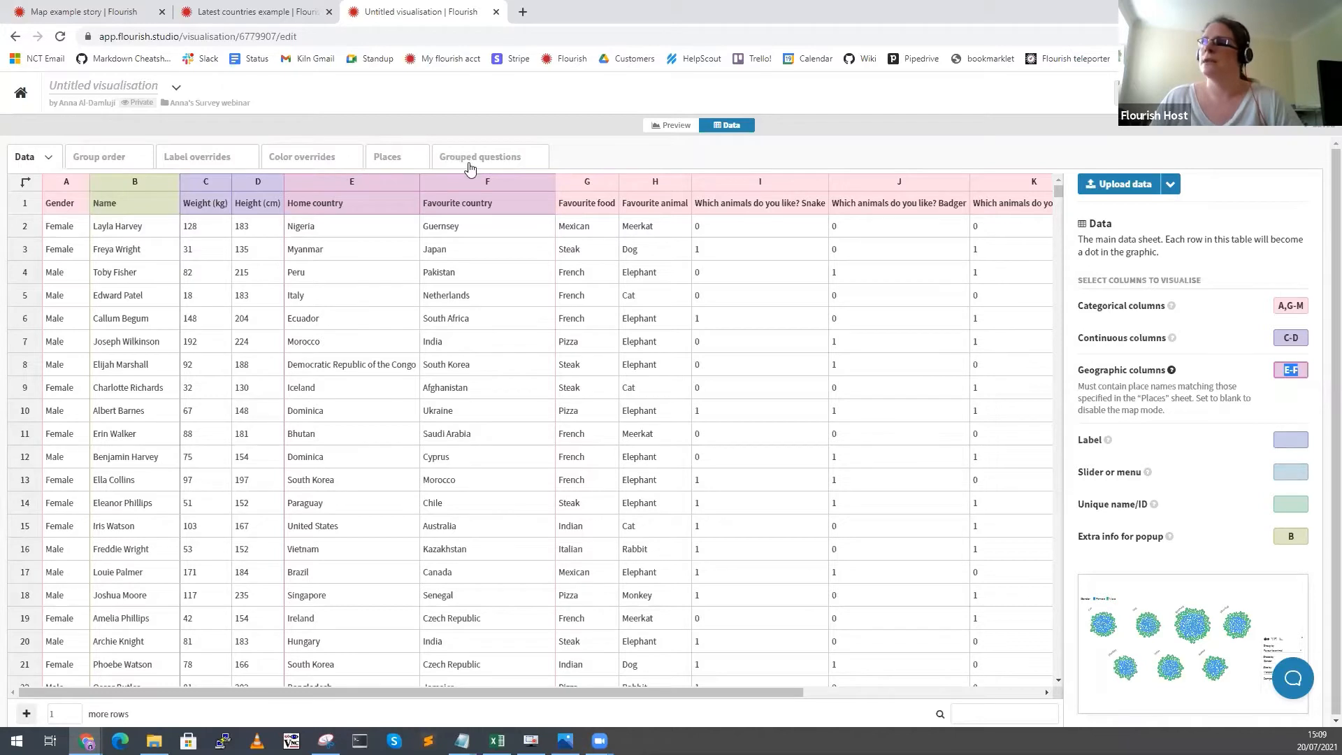
# Clear the sample data from the Data sheet and paste in the survey data from the Excel spreadsheet, starting at cell A1.
pyautogui.click(49, 157)
pyautogui.click(58, 214)
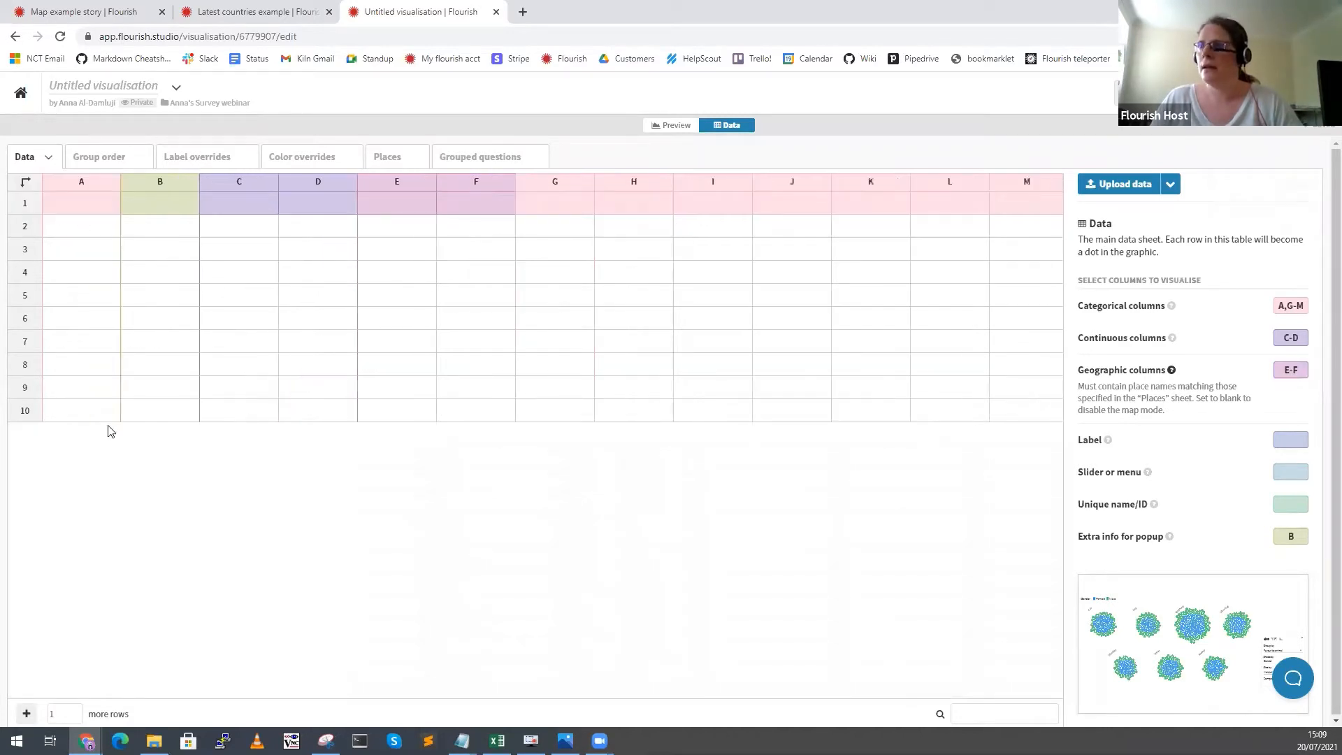
pyautogui.click(498, 737)
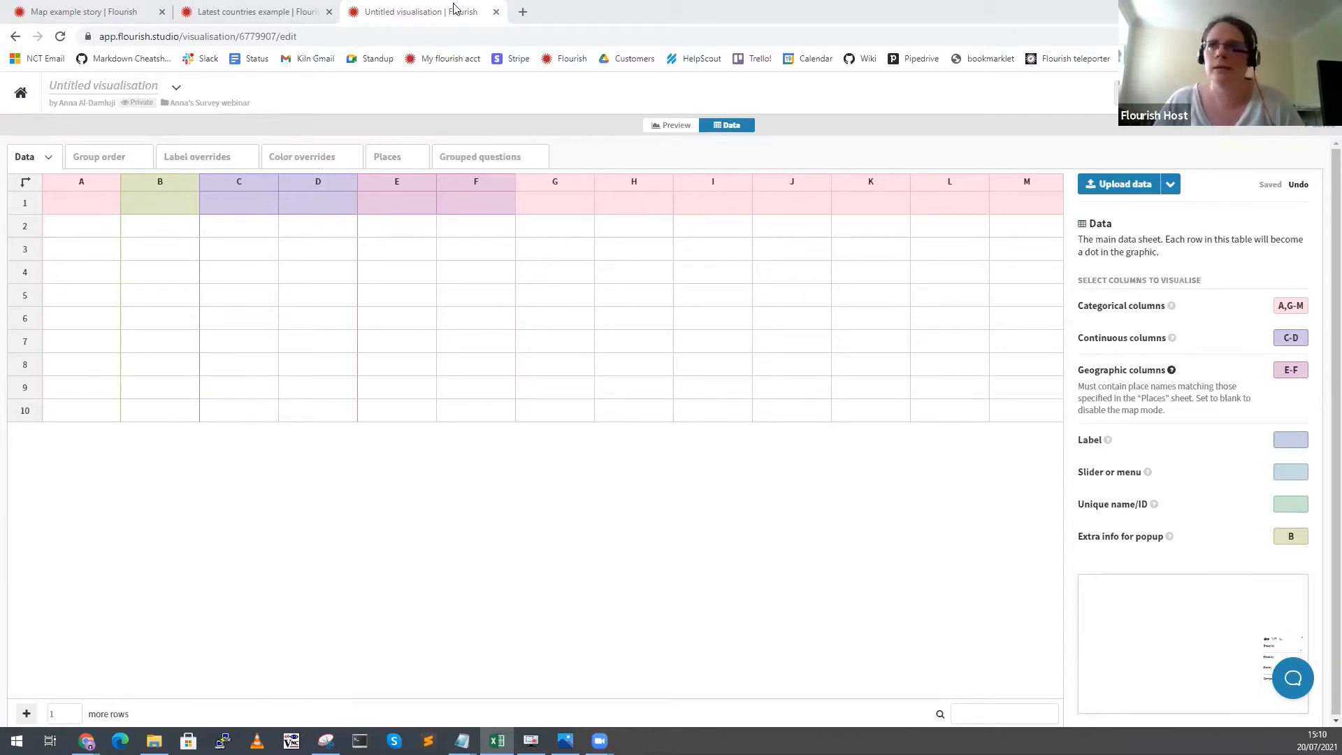
pyautogui.click(86, 211)
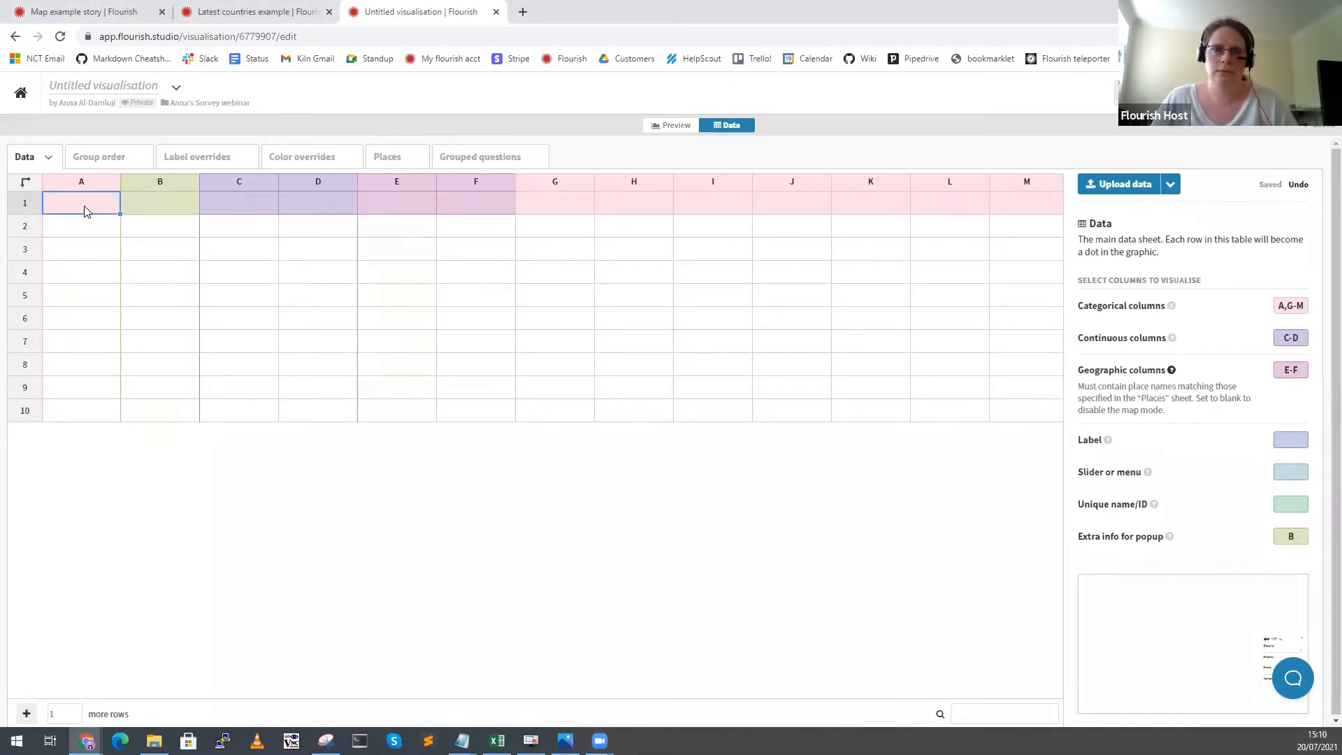
pyautogui.hotkey('ctrl', 'v')
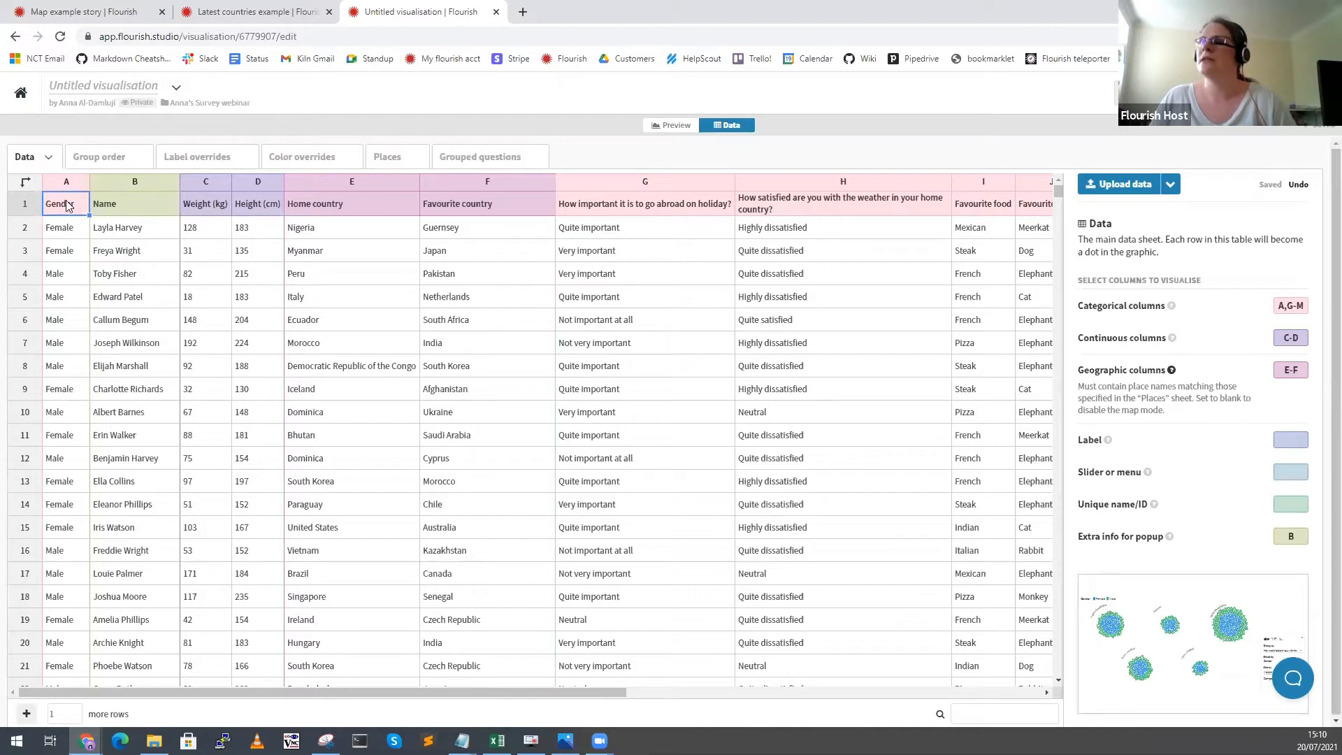
# Extend the categorical columns to A,G-O so the last pasted animal question columns are included.
pyautogui.moveTo(254, 687); pyautogui.dragTo(674, 689)
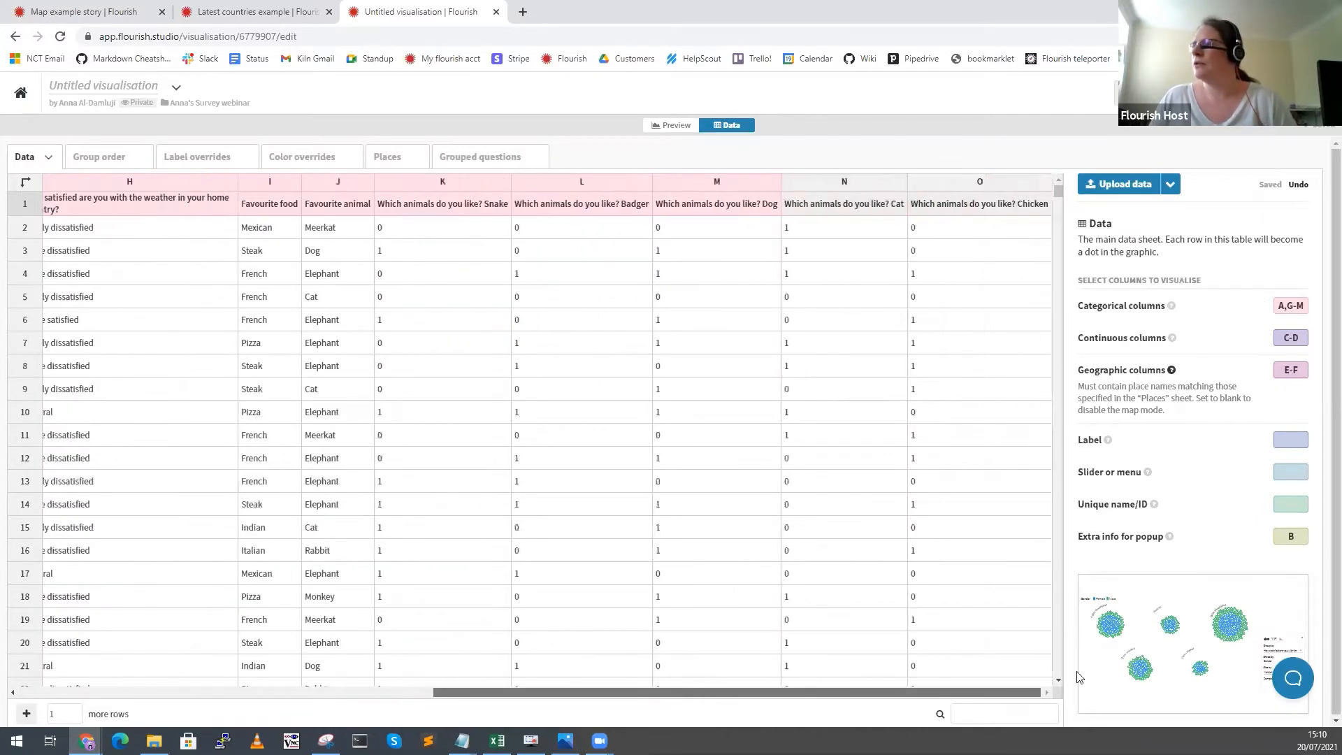
pyautogui.click(1301, 303)
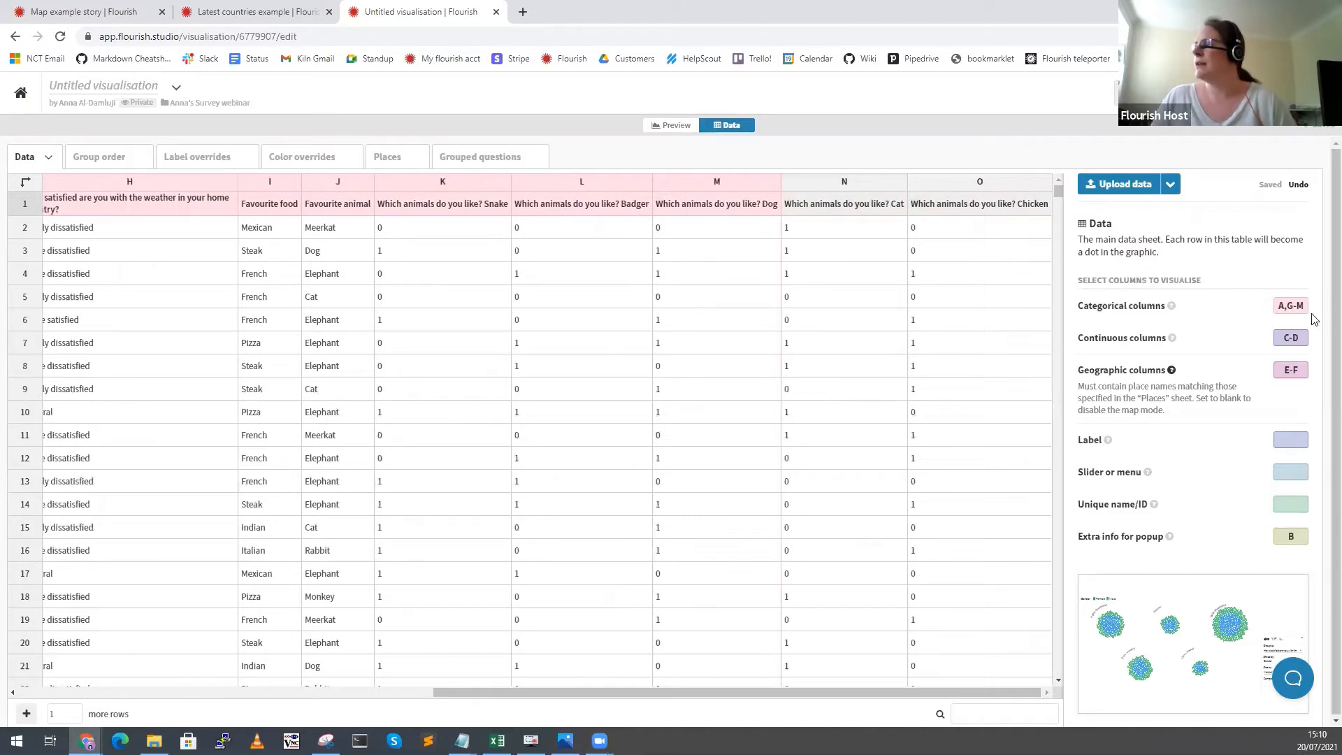
pyautogui.press('BackSpace')
pyautogui.write('M')
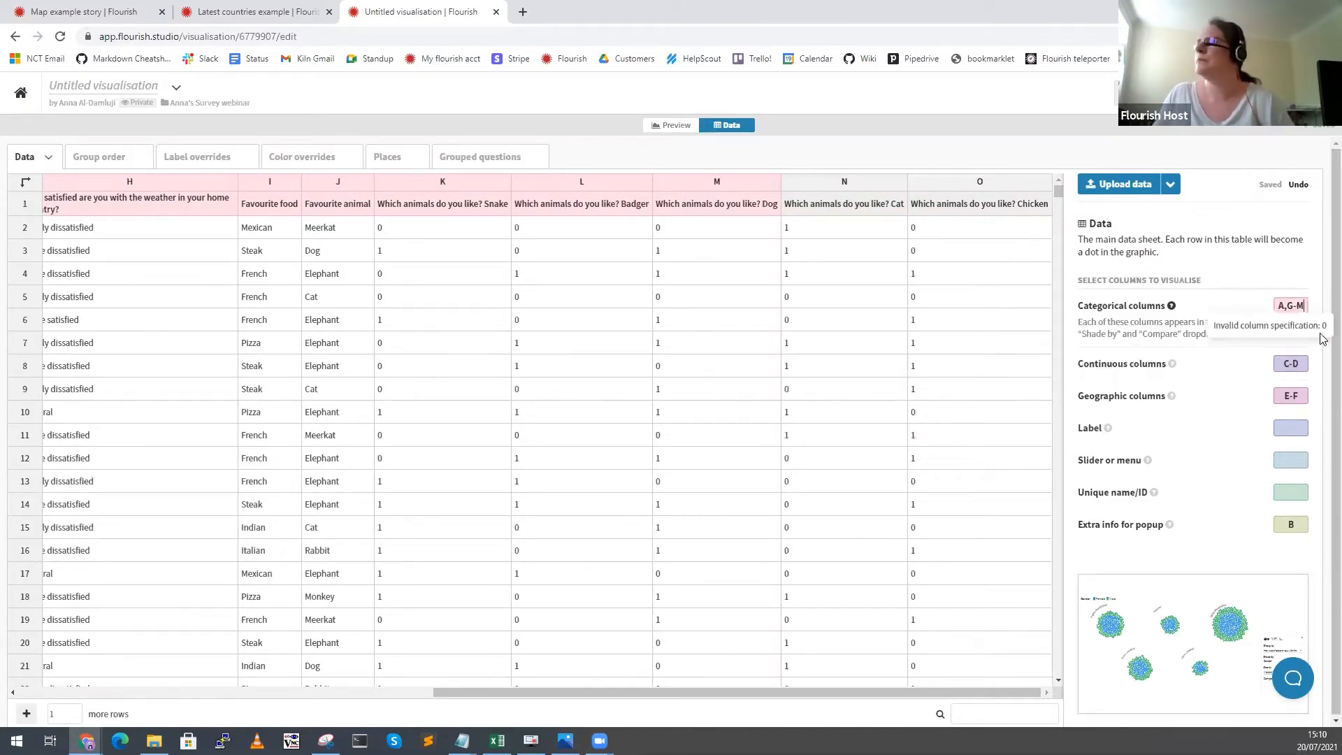
pyautogui.press('BackSpace')
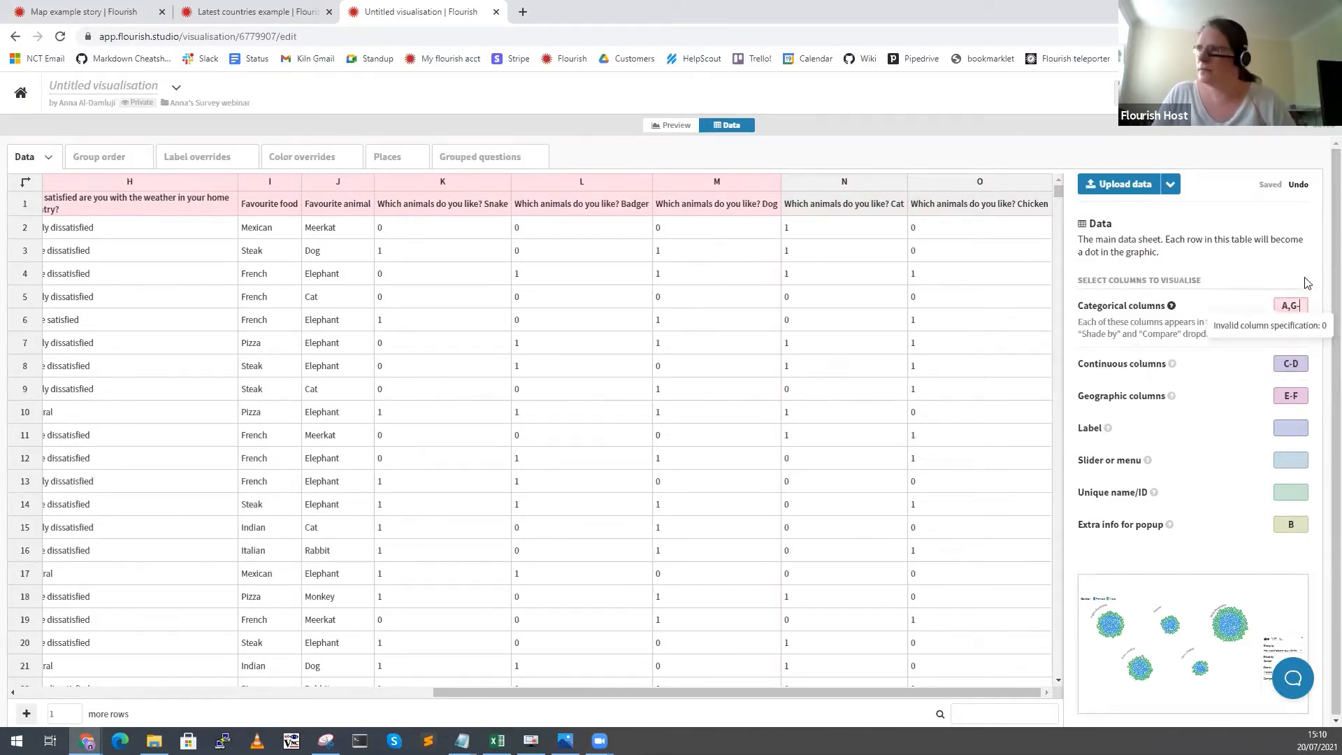
pyautogui.write('O')
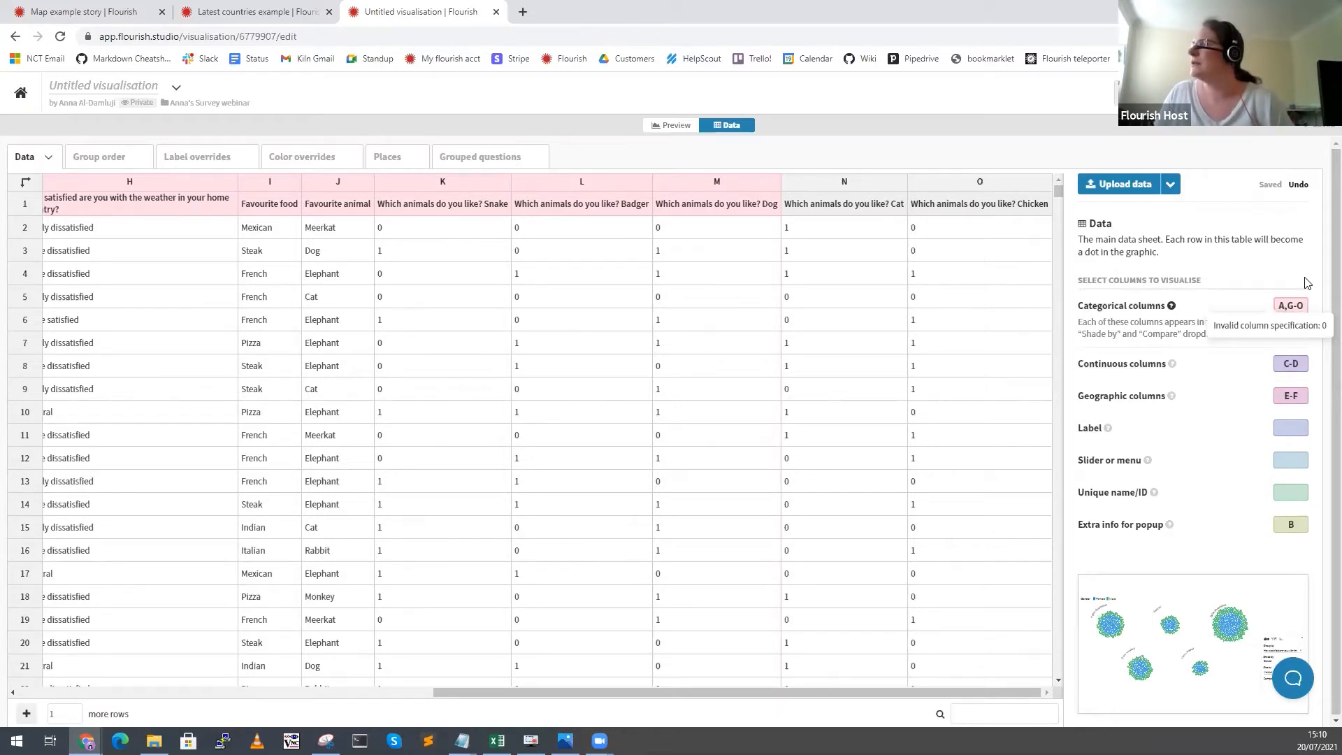
pyautogui.moveTo(816, 691); pyautogui.dragTo(127, 665)
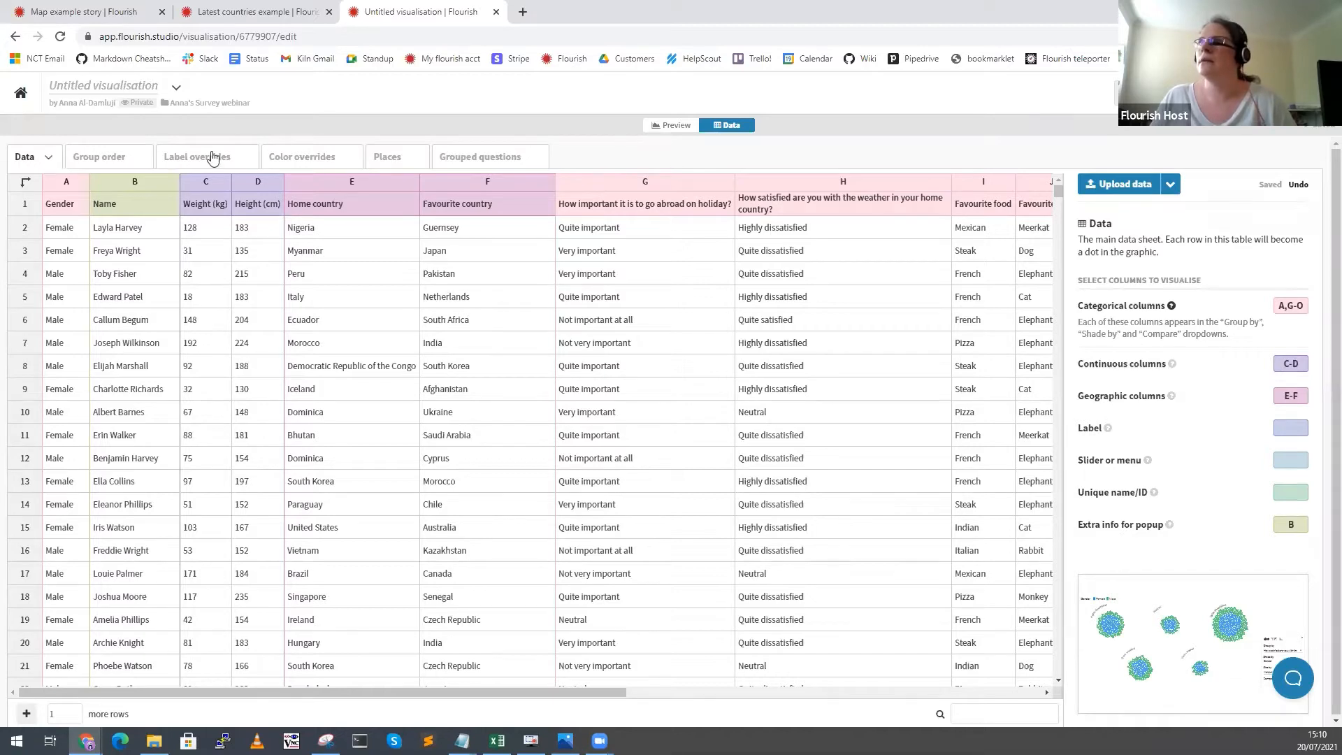
# Return to the preview and clear the Group by setting so the dots are no longer grouped.
pyautogui.click(675, 128)
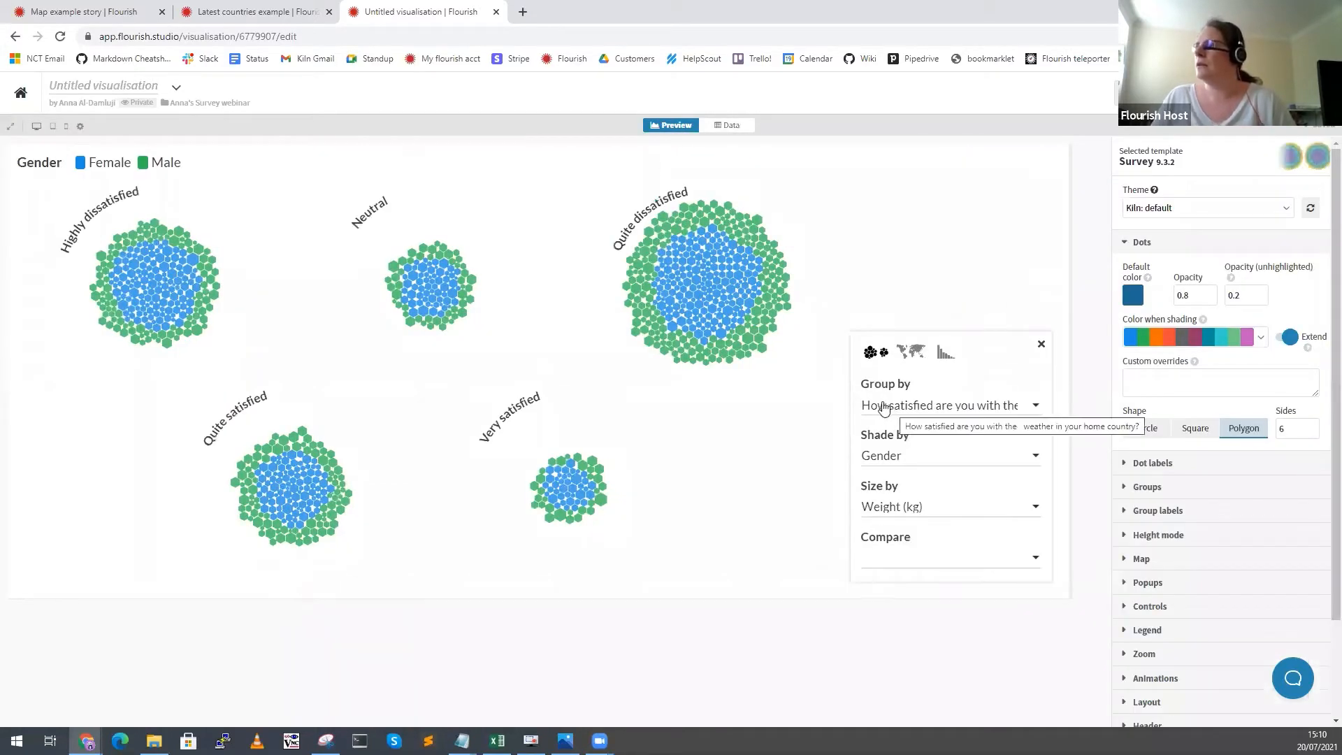
pyautogui.click(879, 409)
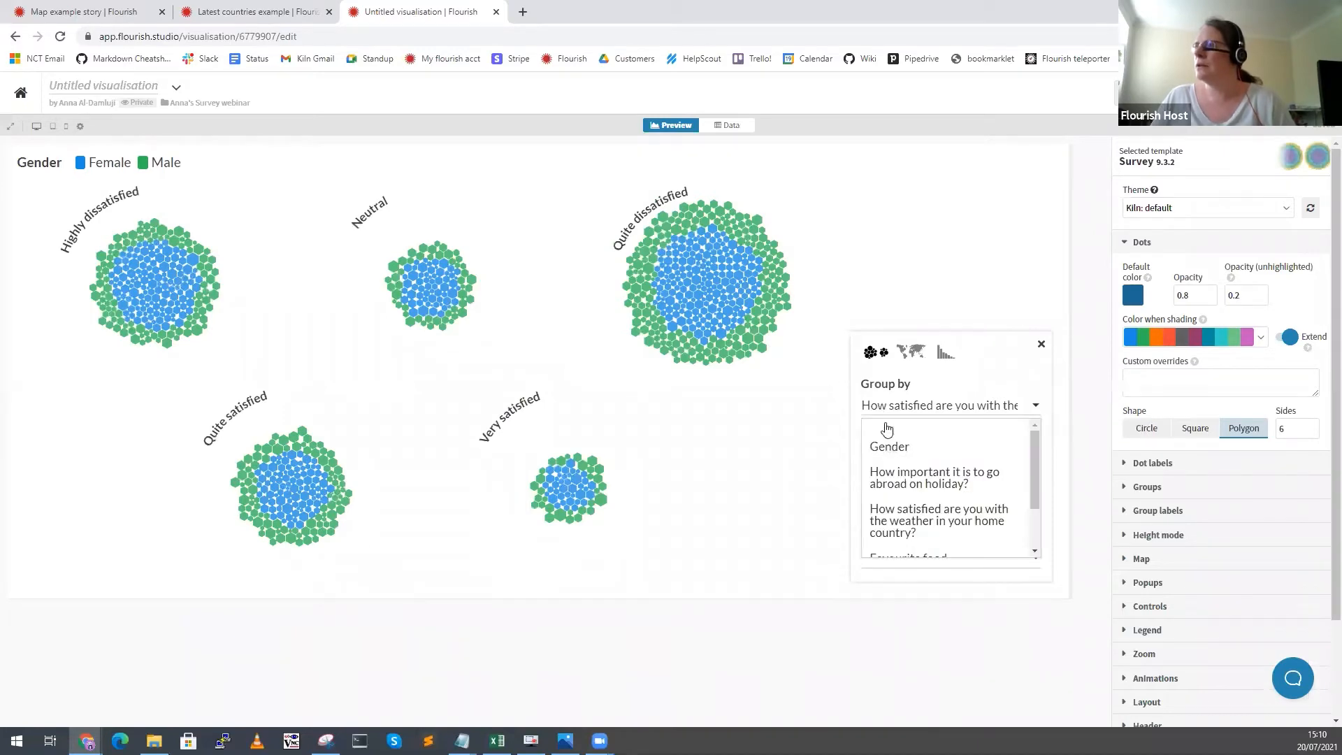
pyautogui.click(888, 434)
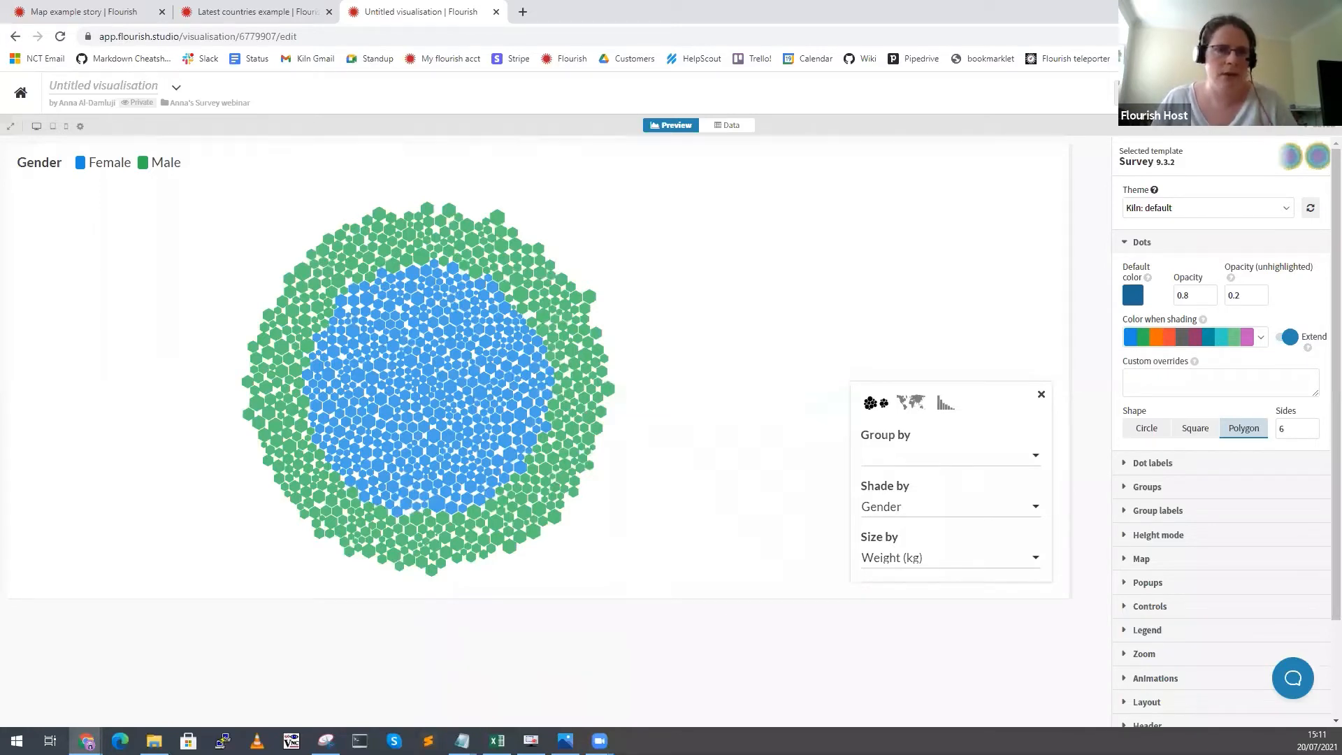
pyautogui.hotkey('alt', 'Tab')
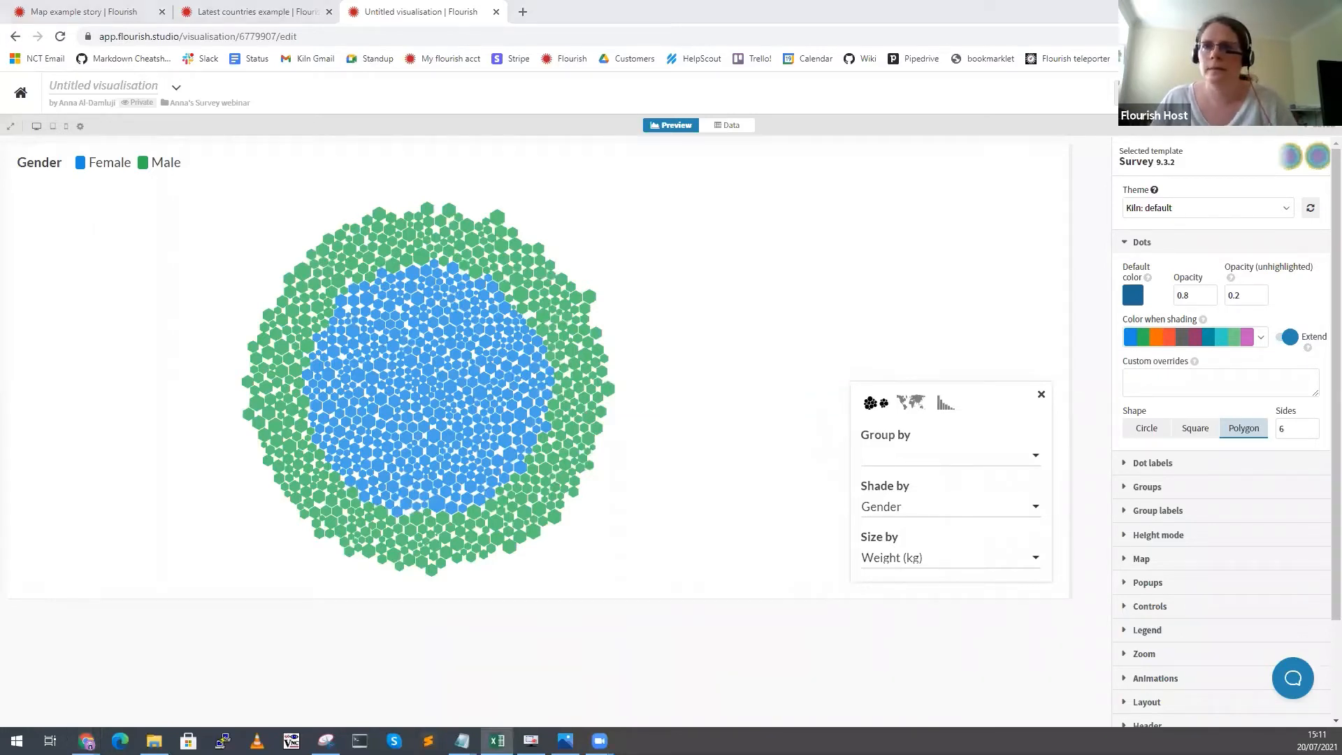
pyautogui.hotkey('alt', 'Tab')
pyautogui.hotkey('alt', 'Tab')
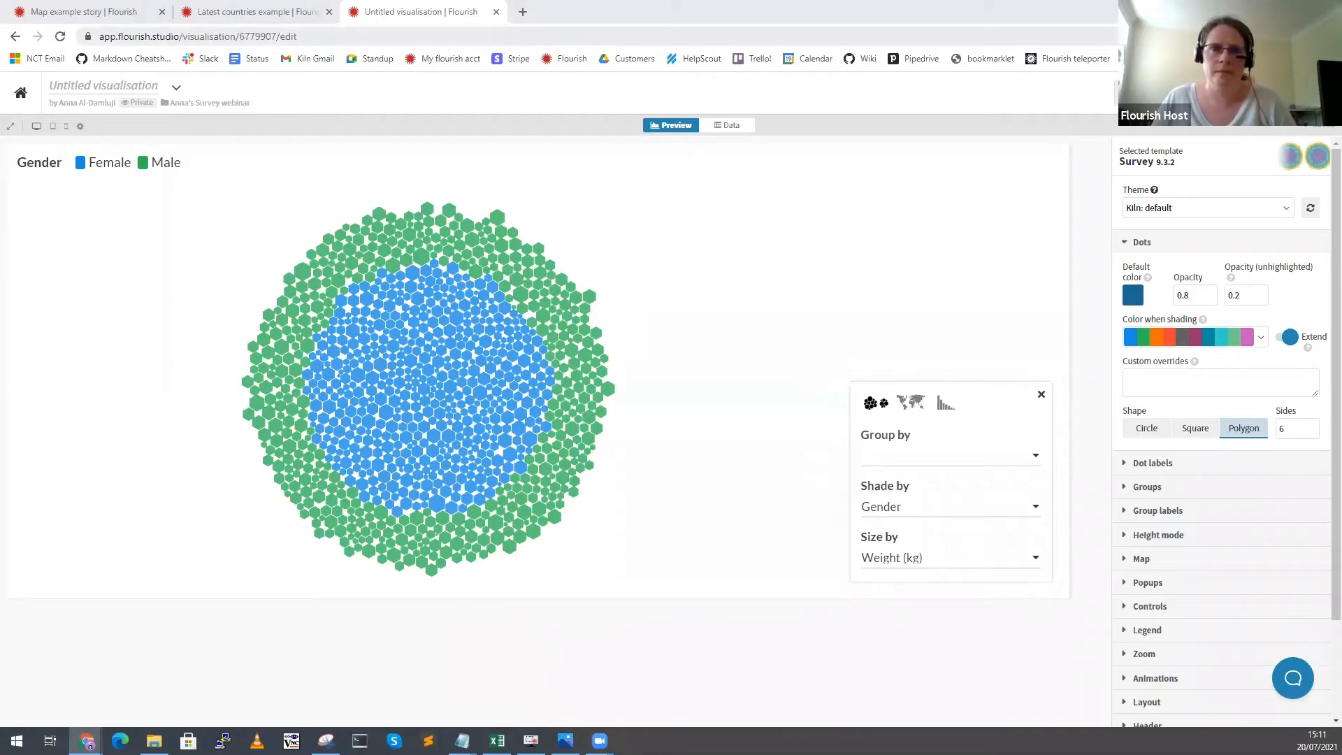
pyautogui.hotkey('alt', 'Tab')
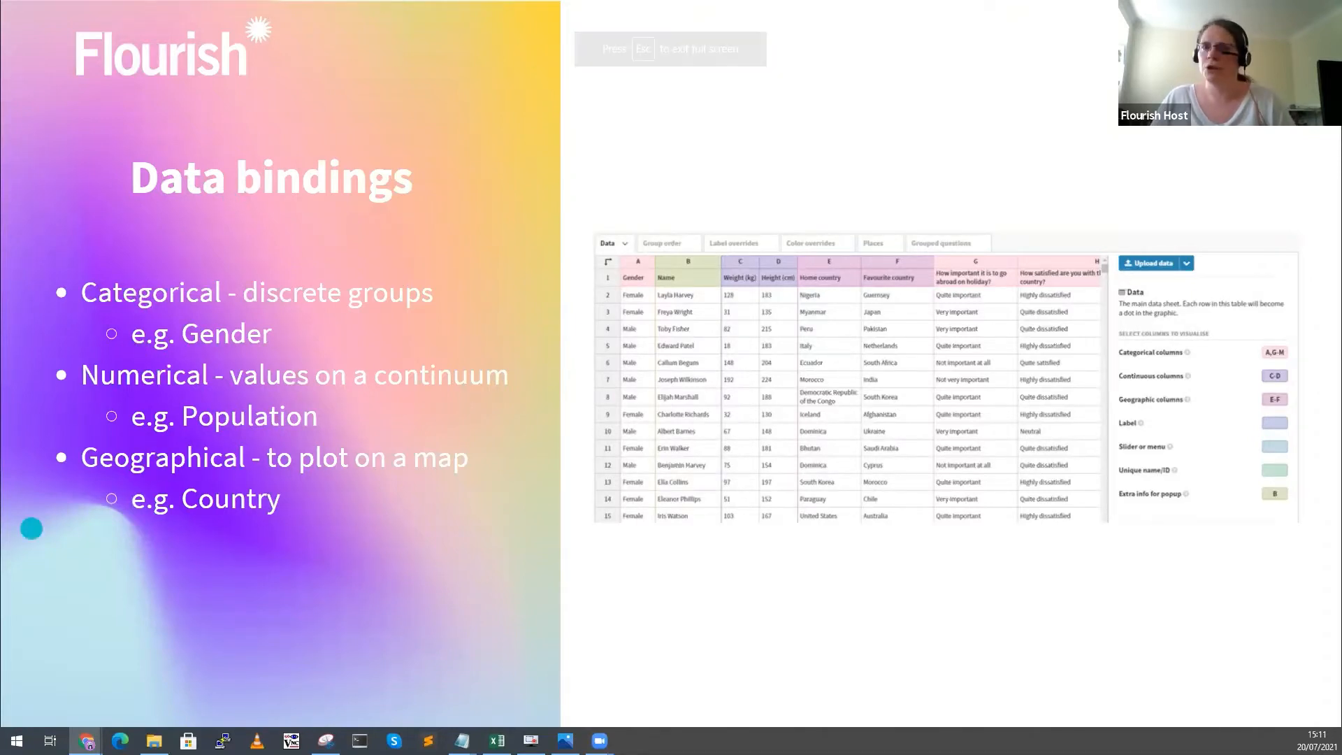
pyautogui.press('Right')
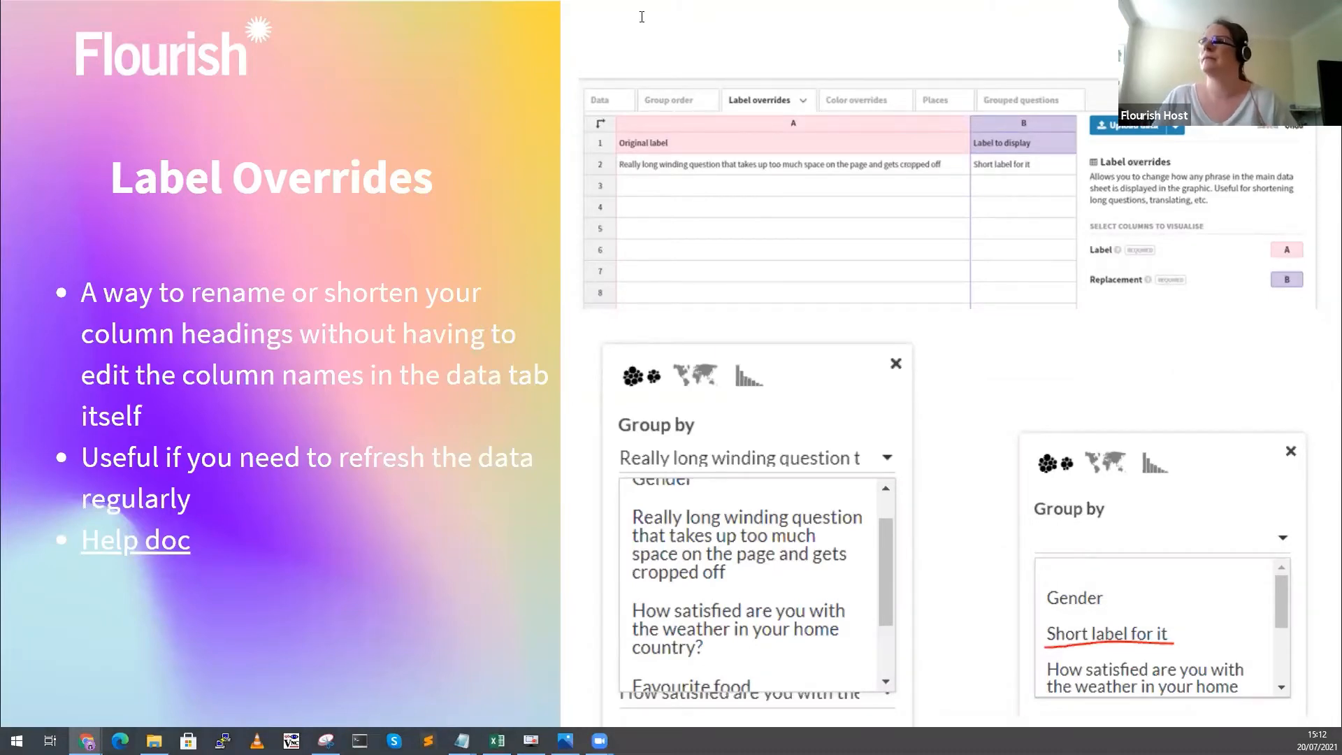
pyautogui.hotkey('alt', 'Tab')
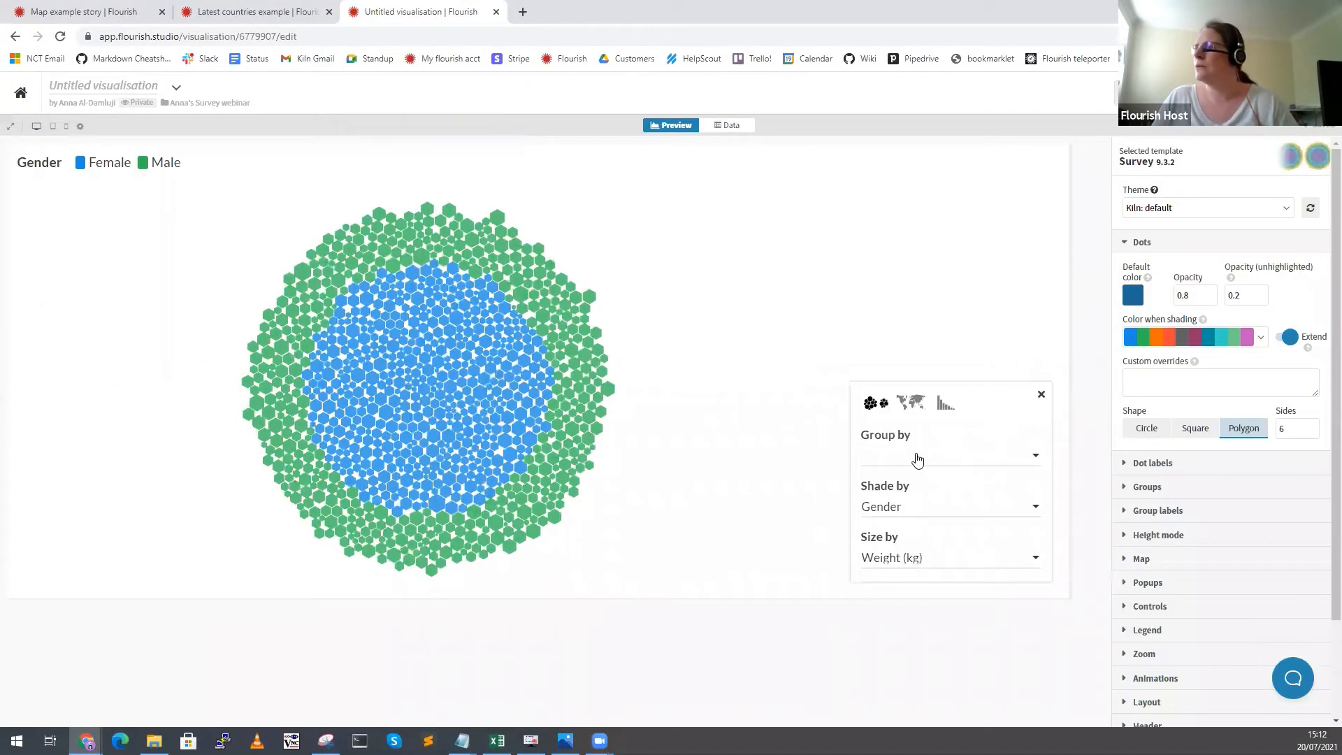
# Group the dots by "How satisfied are you with the weather in your home country?".
pyautogui.click(906, 458)
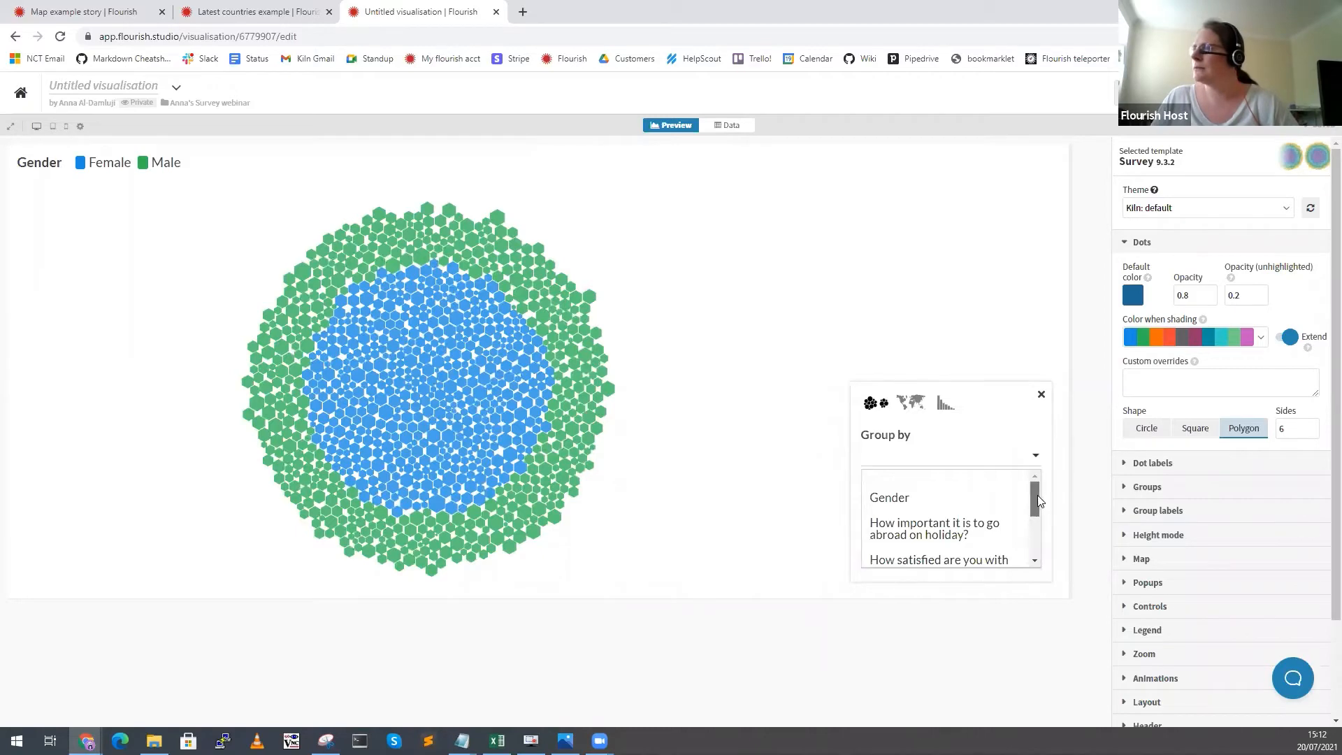
pyautogui.moveTo(1036, 495); pyautogui.dragTo(1044, 511)
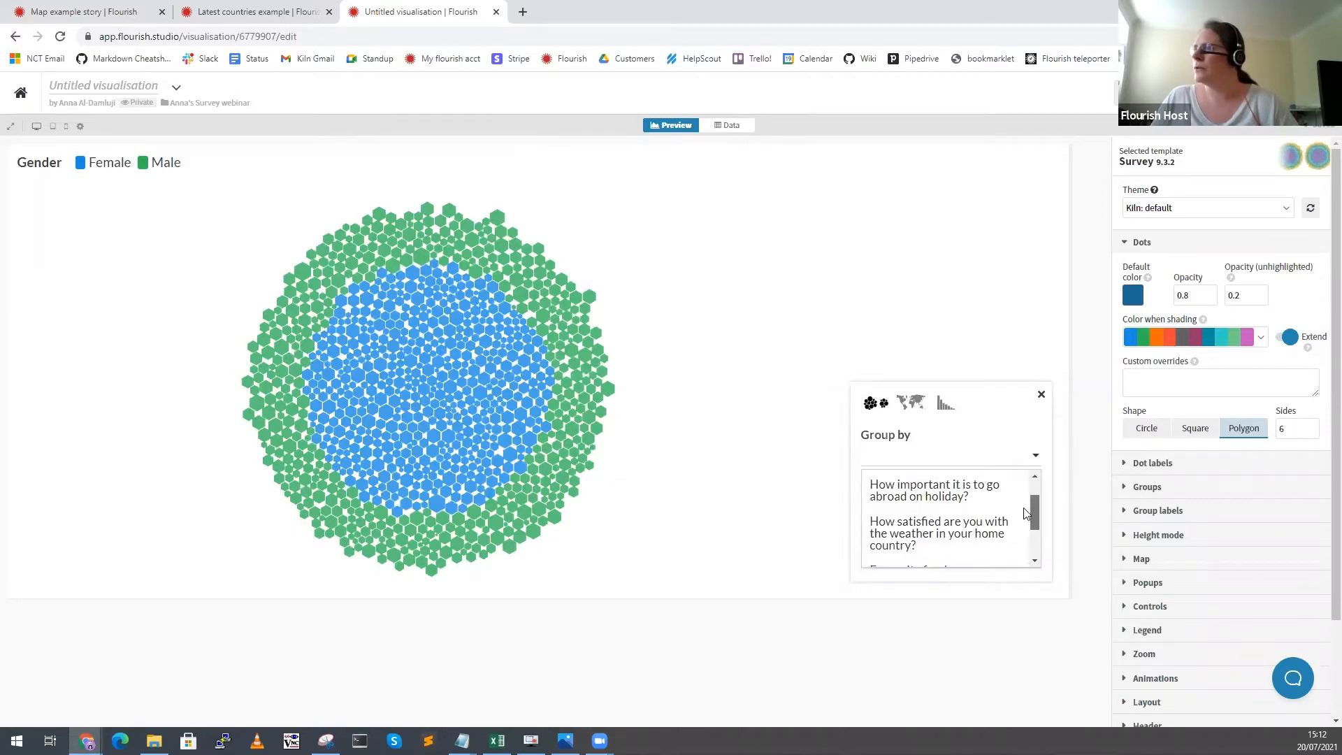
pyautogui.click(918, 533)
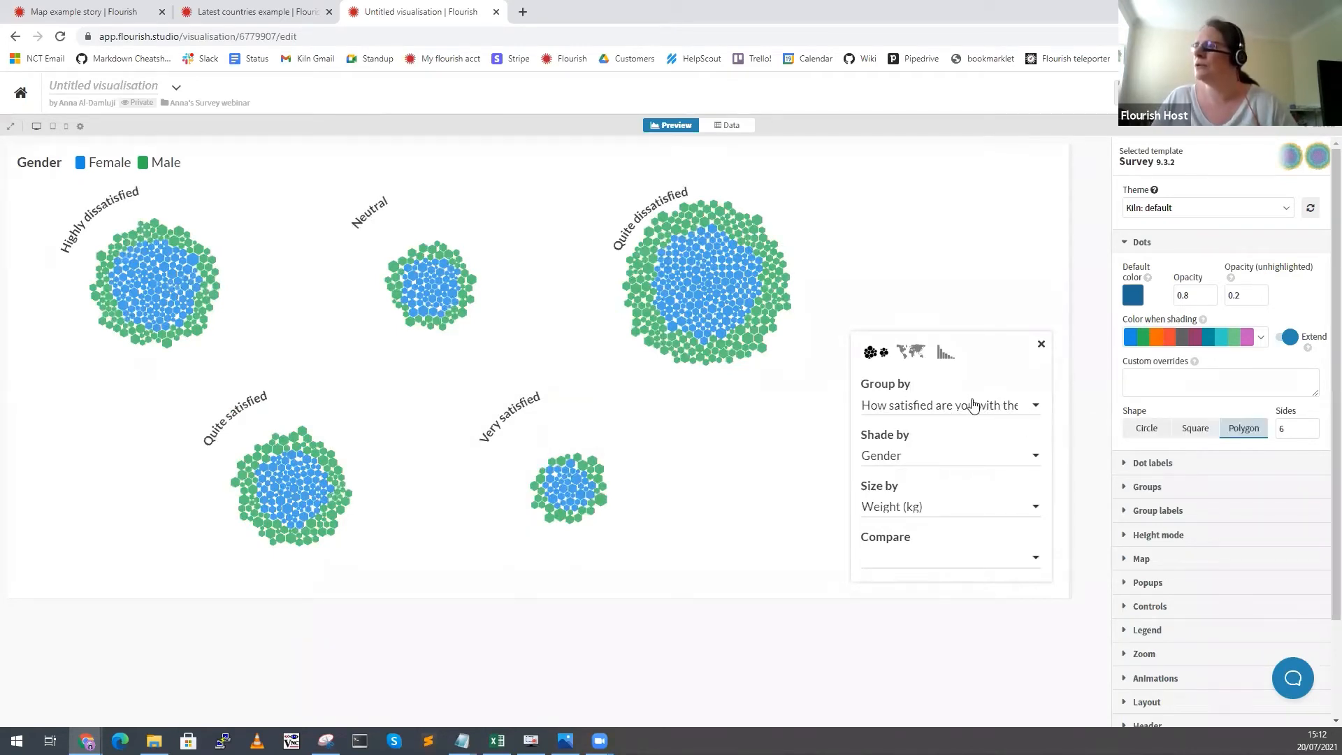
# Copy the weather satisfaction question heading from the Data sheet into cell A2 of the Label overrides sheet as the original label.
pyautogui.click(727, 127)
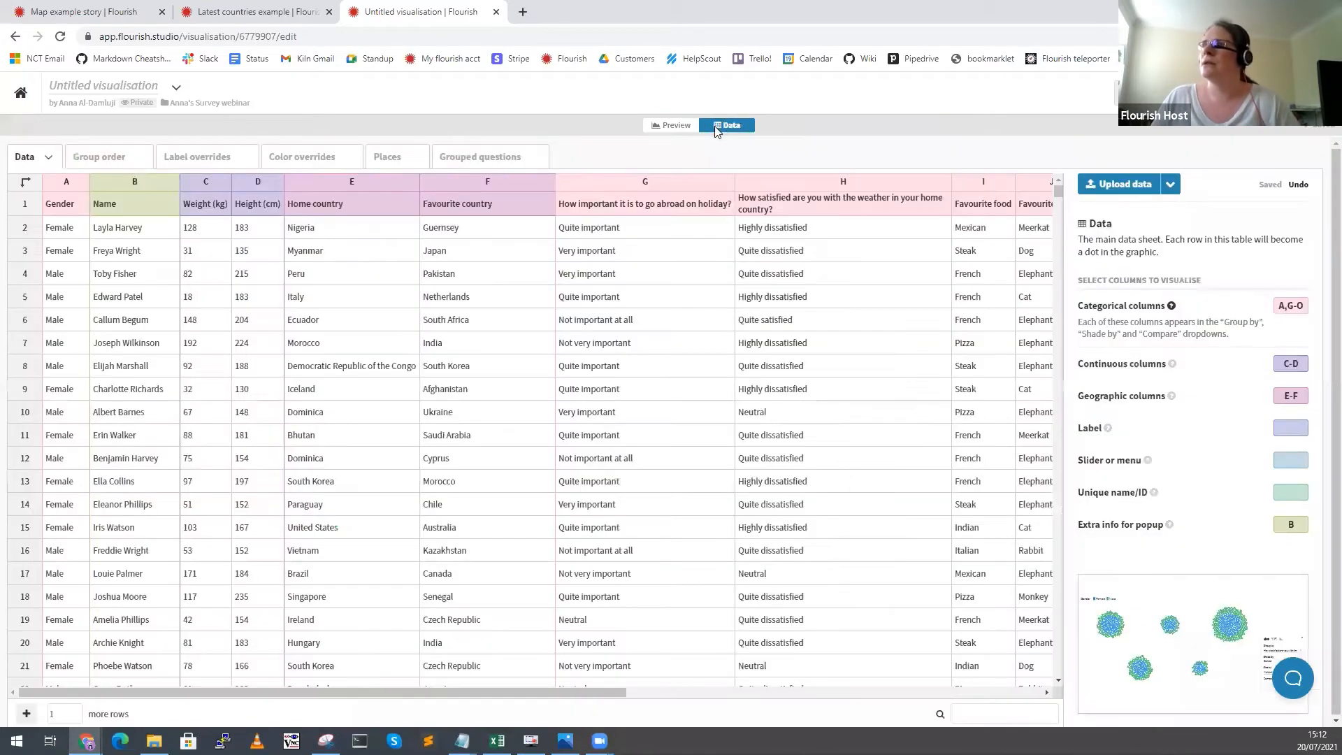
pyautogui.click(826, 202)
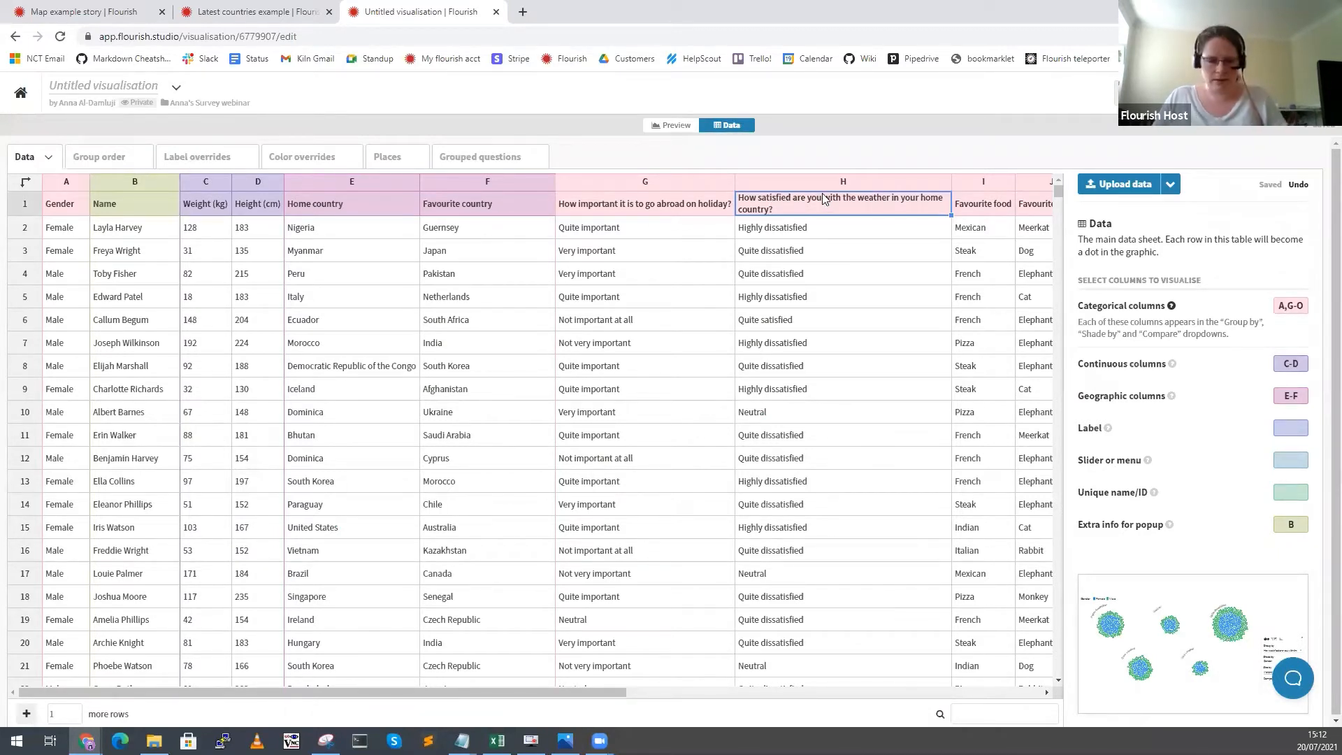
pyautogui.click(200, 158)
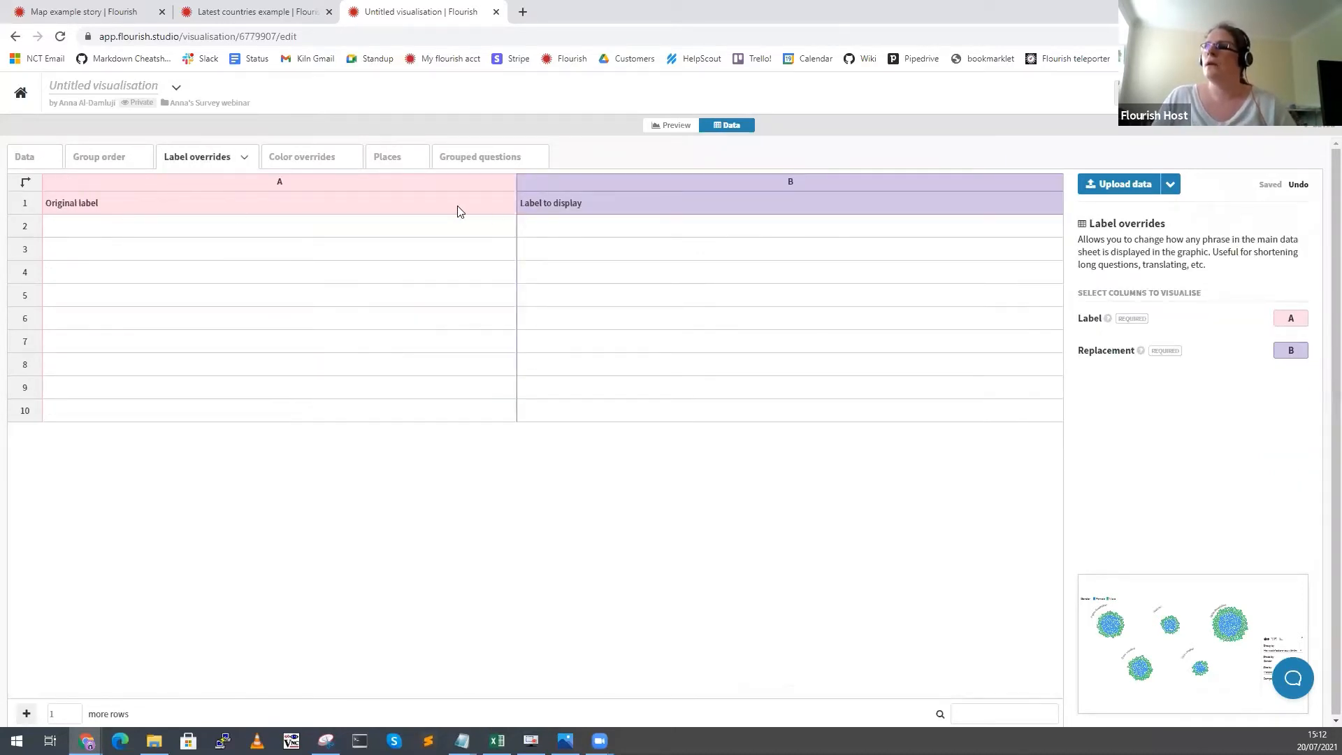
pyautogui.click(98, 222)
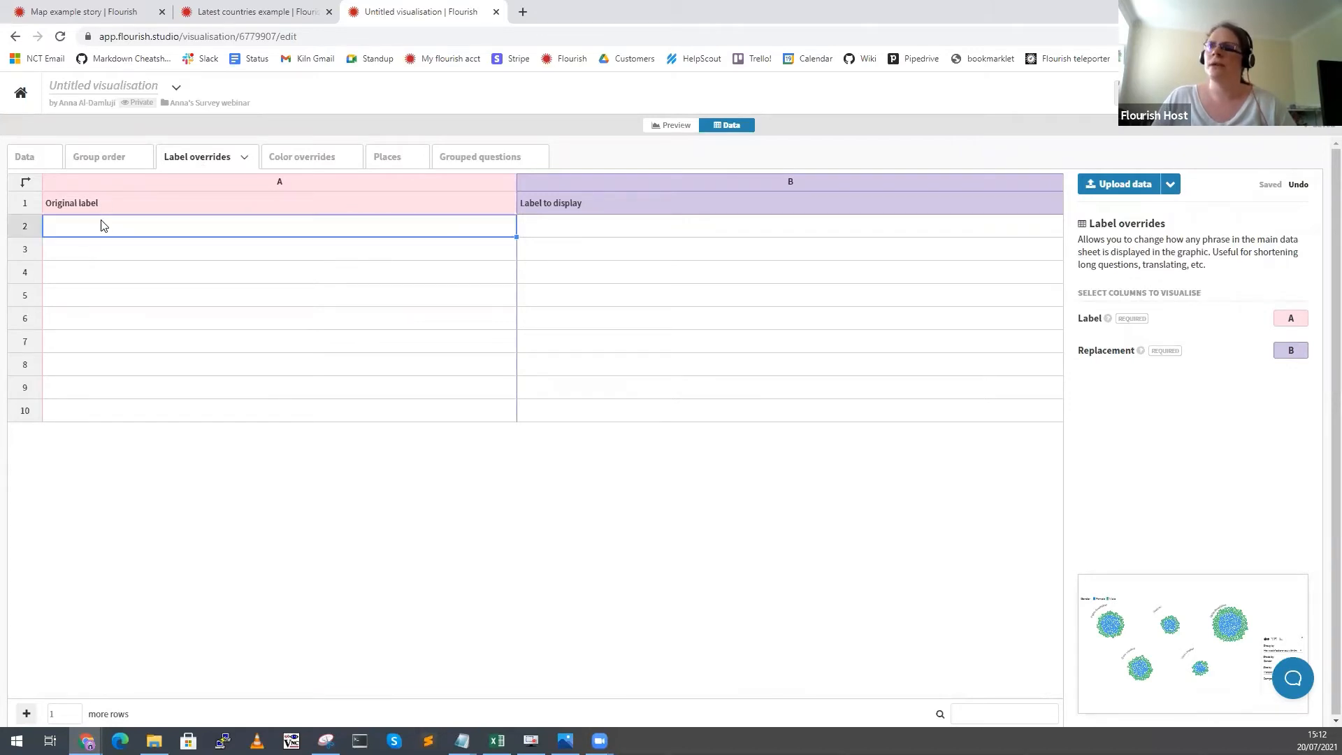
pyautogui.write('How satisfied are you with the weather in your home country?')
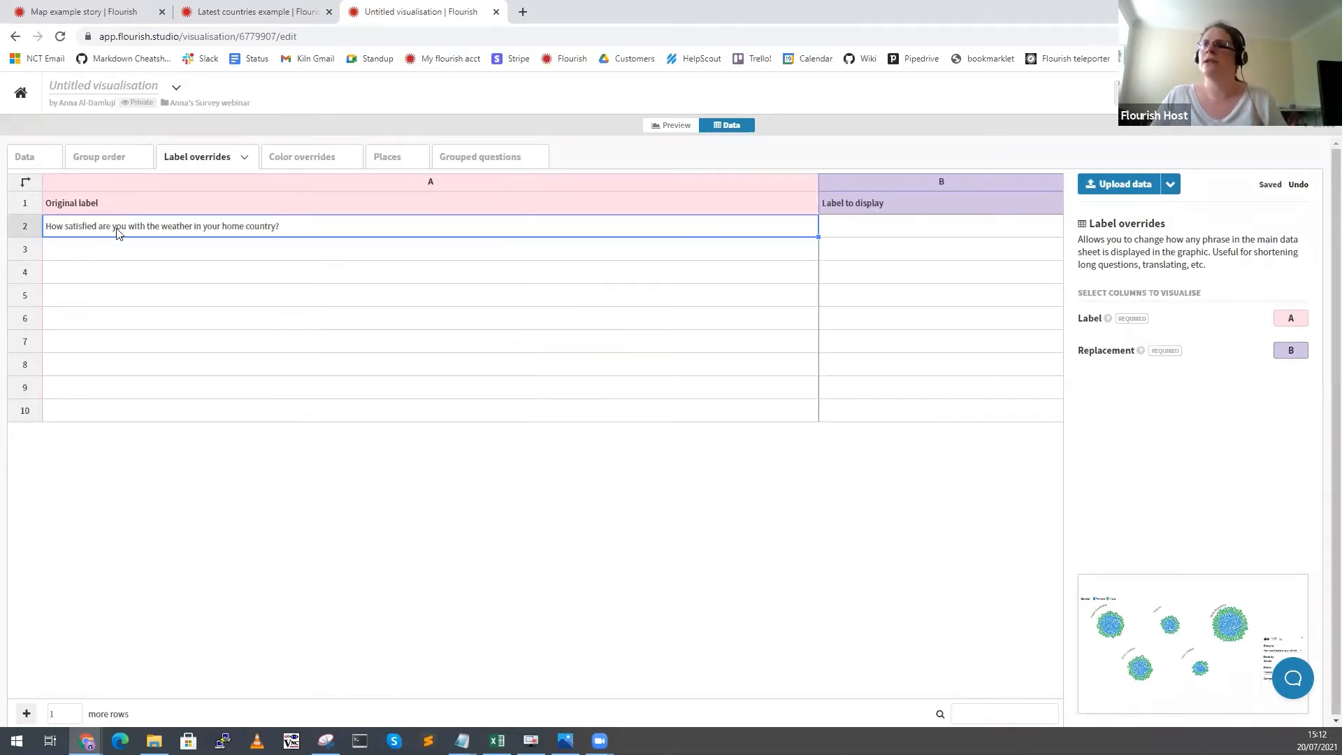
# Narrow the Original label column and enter "Weather satisfaction" as the label to display for the weather question.
pyautogui.moveTo(816, 177); pyautogui.dragTo(434, 179)
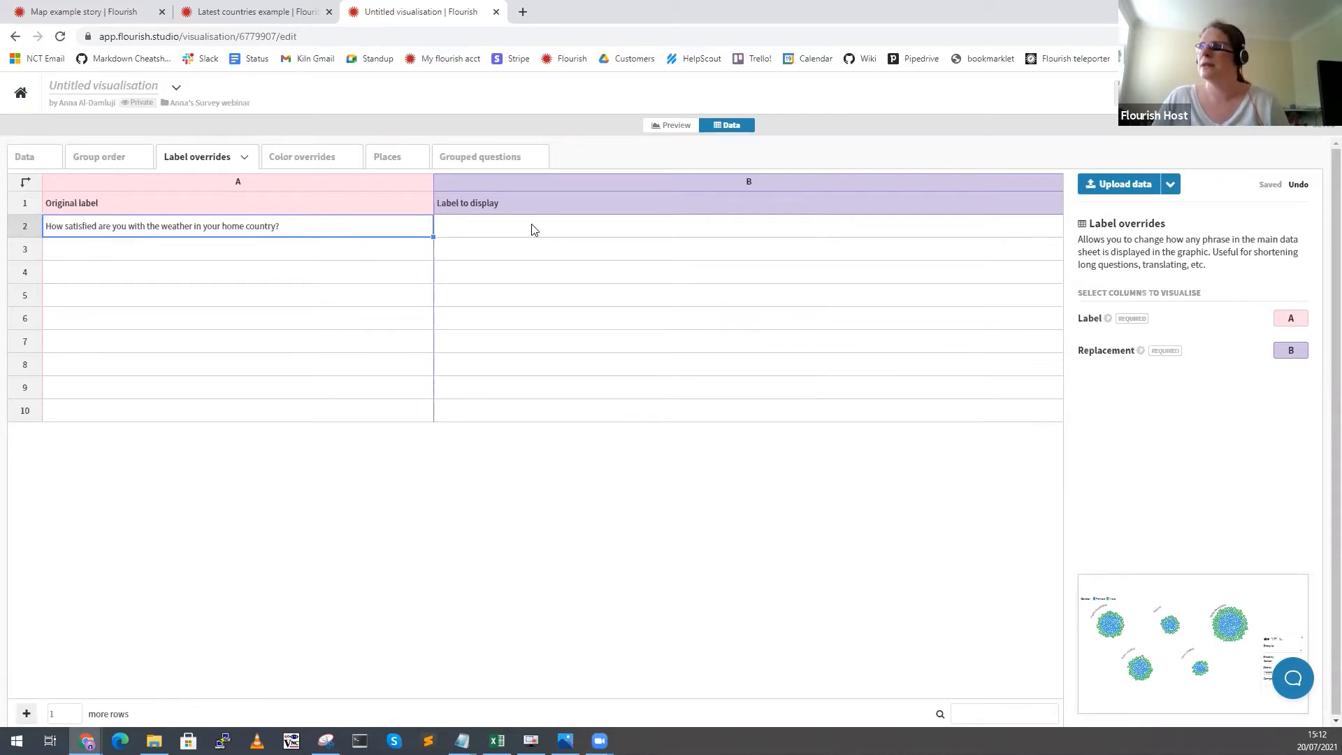
pyautogui.click(502, 231)
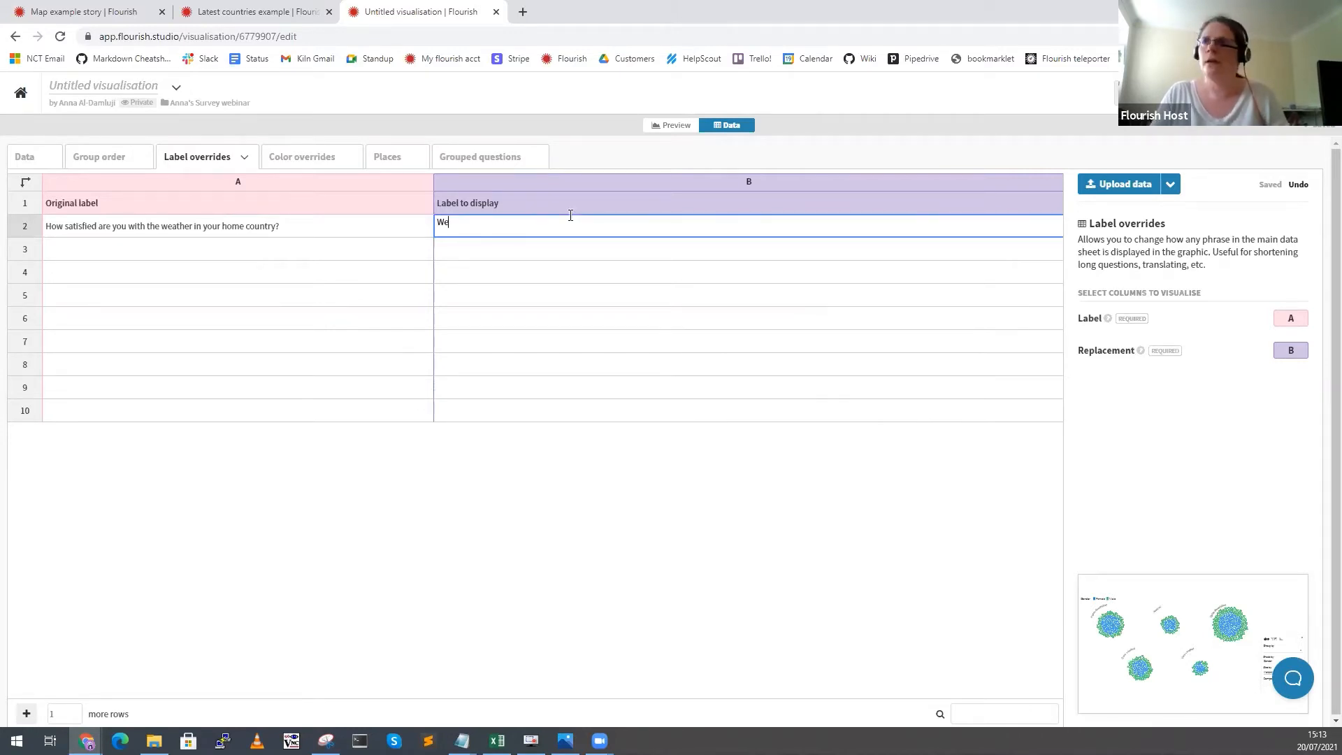
pyautogui.write('ather satisfaction')
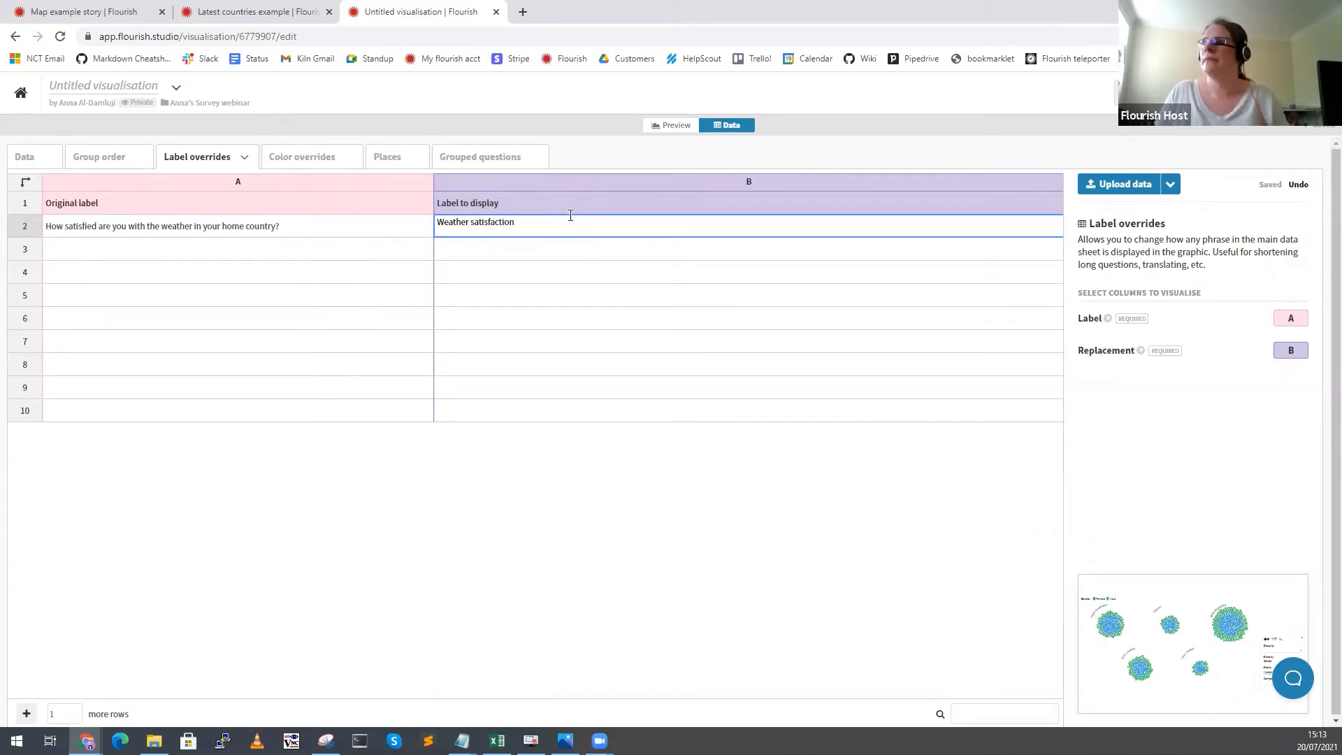
pyautogui.press('Return')
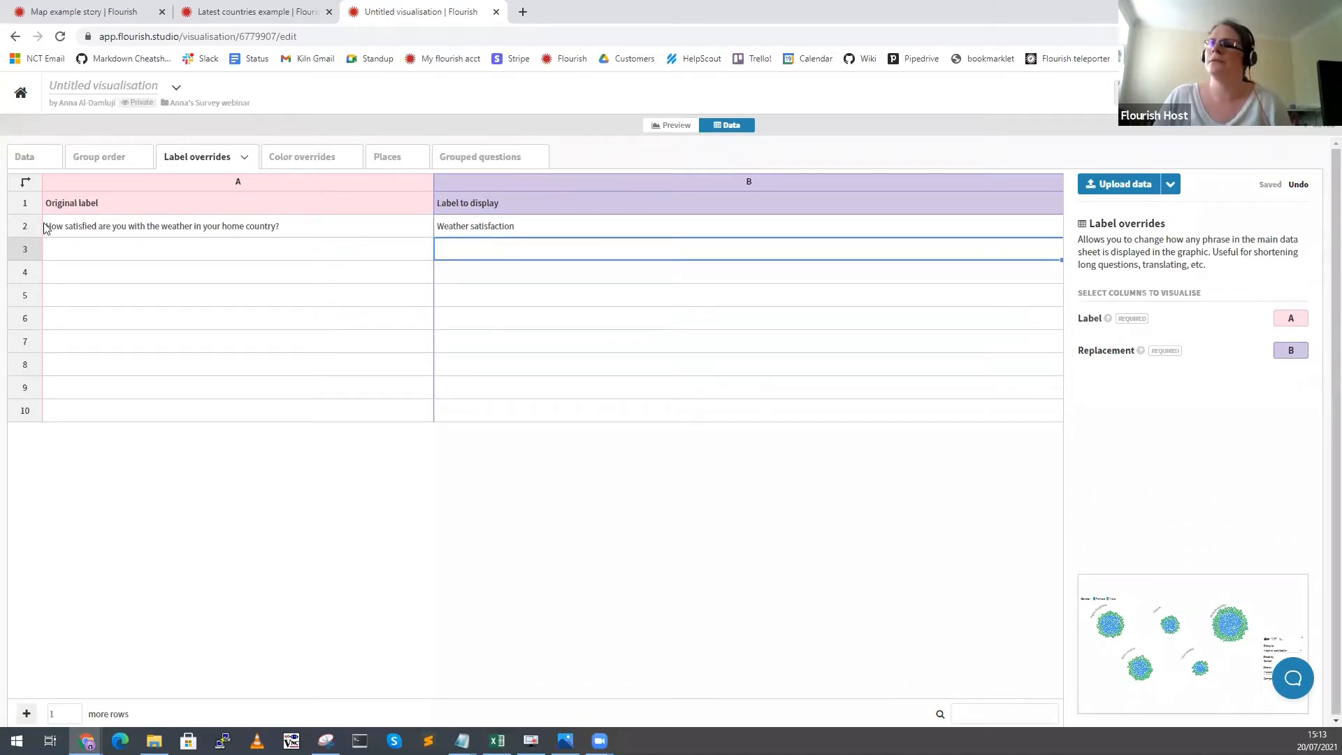
# Check the shortened label among the Group by options in the preview, keeping the dots grouped by Weather satisfaction.
pyautogui.click(656, 126)
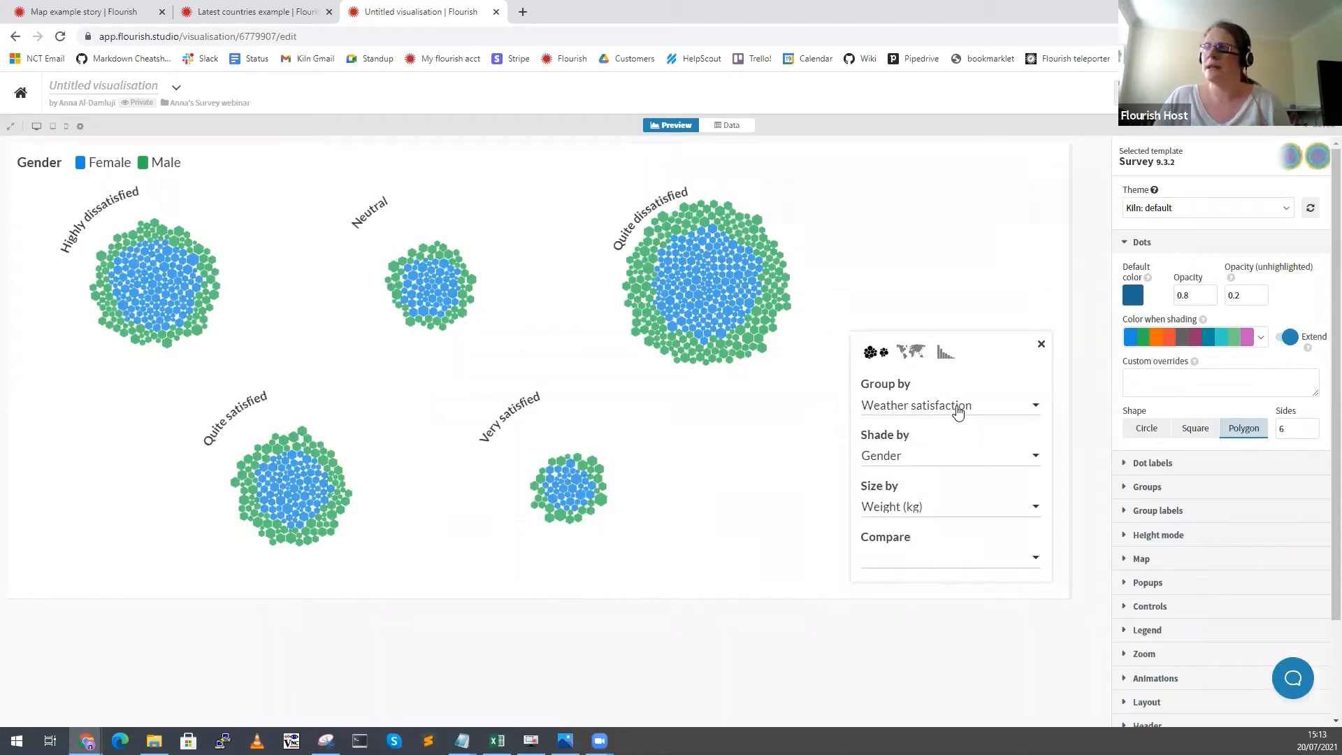
pyautogui.click(957, 406)
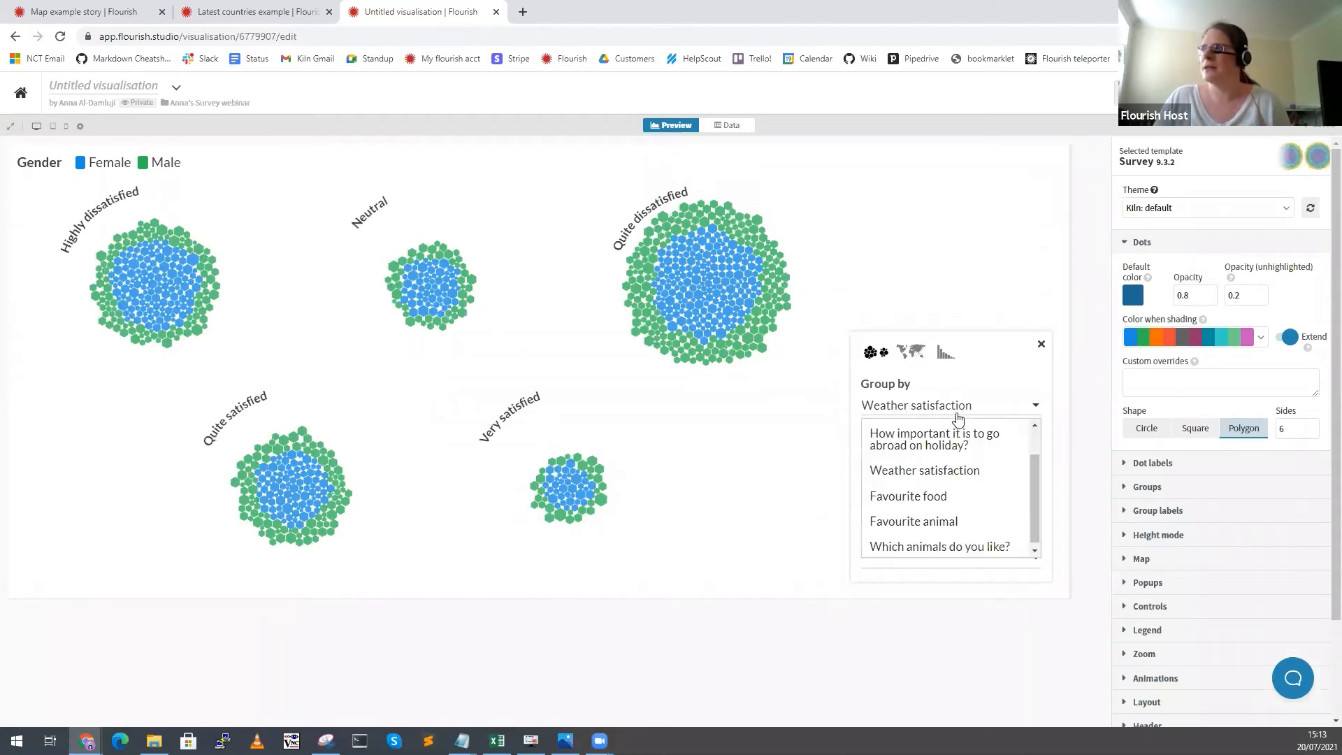
pyautogui.click(928, 477)
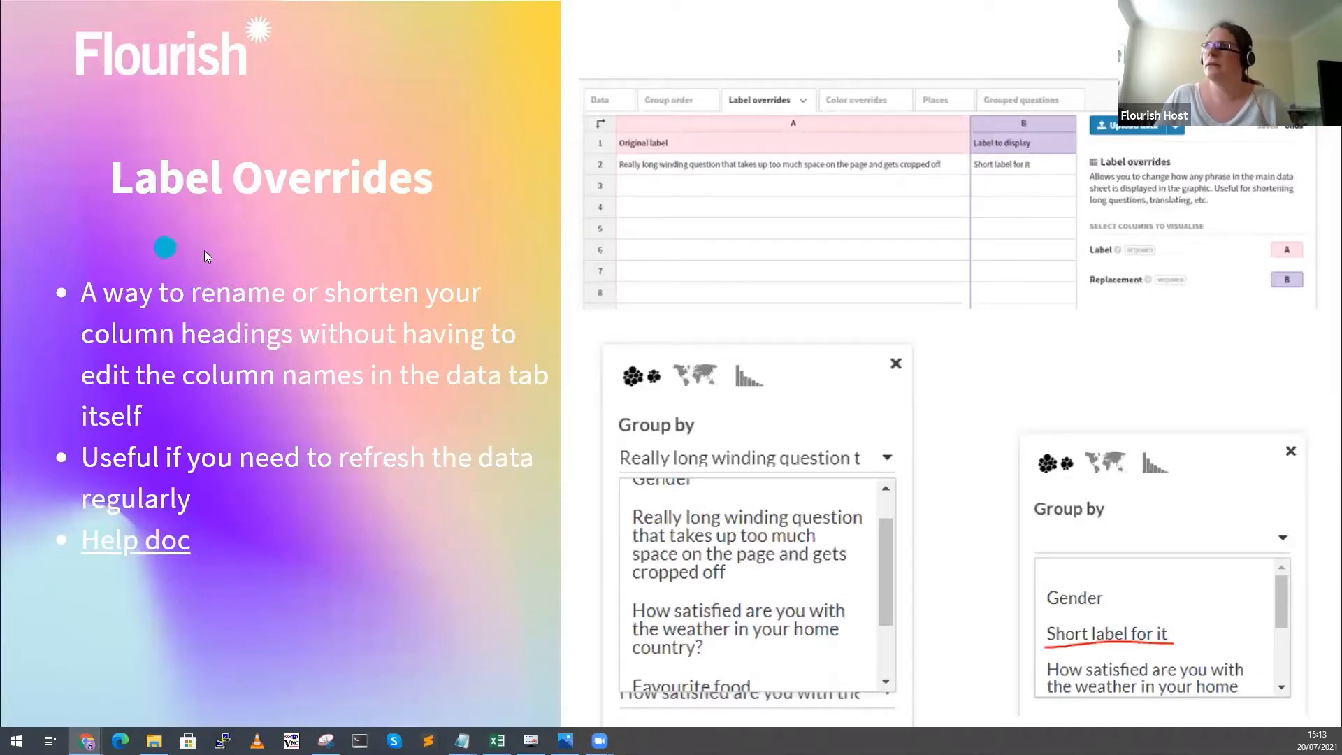
pyautogui.click(205, 255)
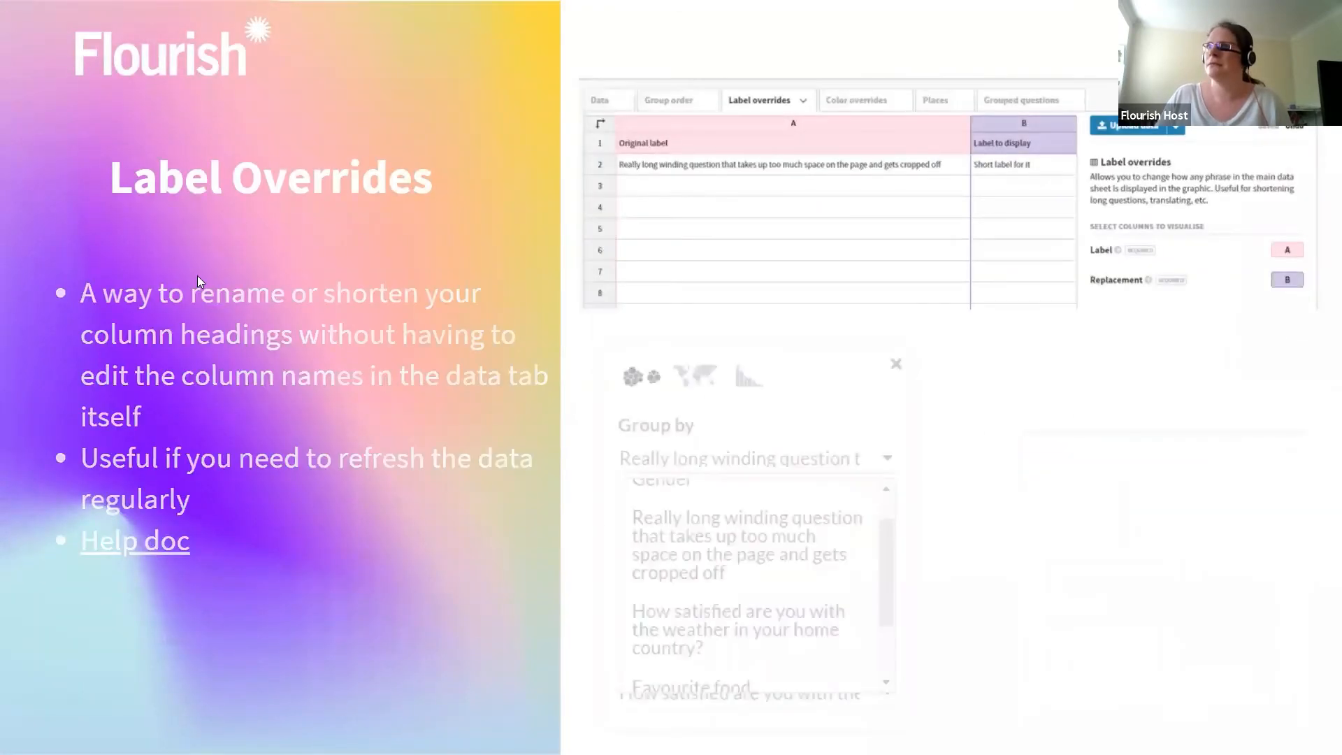
pyautogui.click(197, 275)
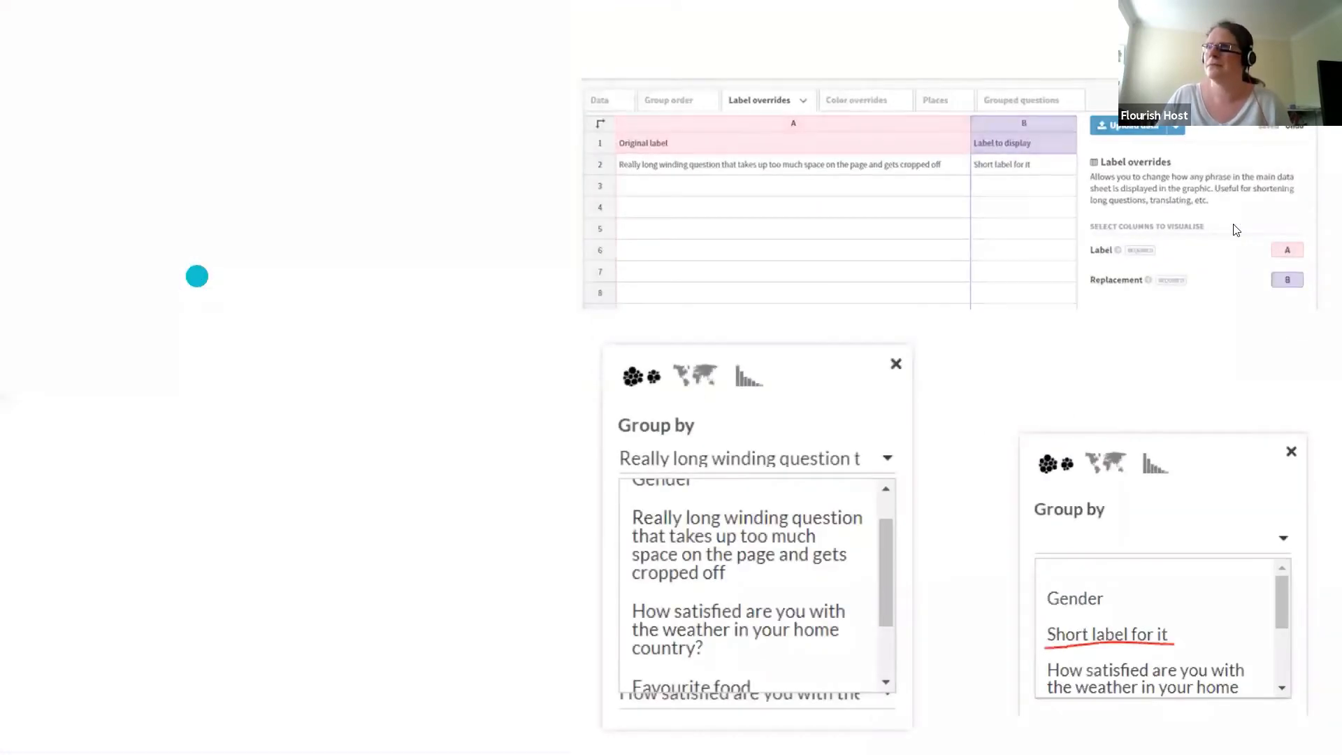
pyautogui.click(1249, 224)
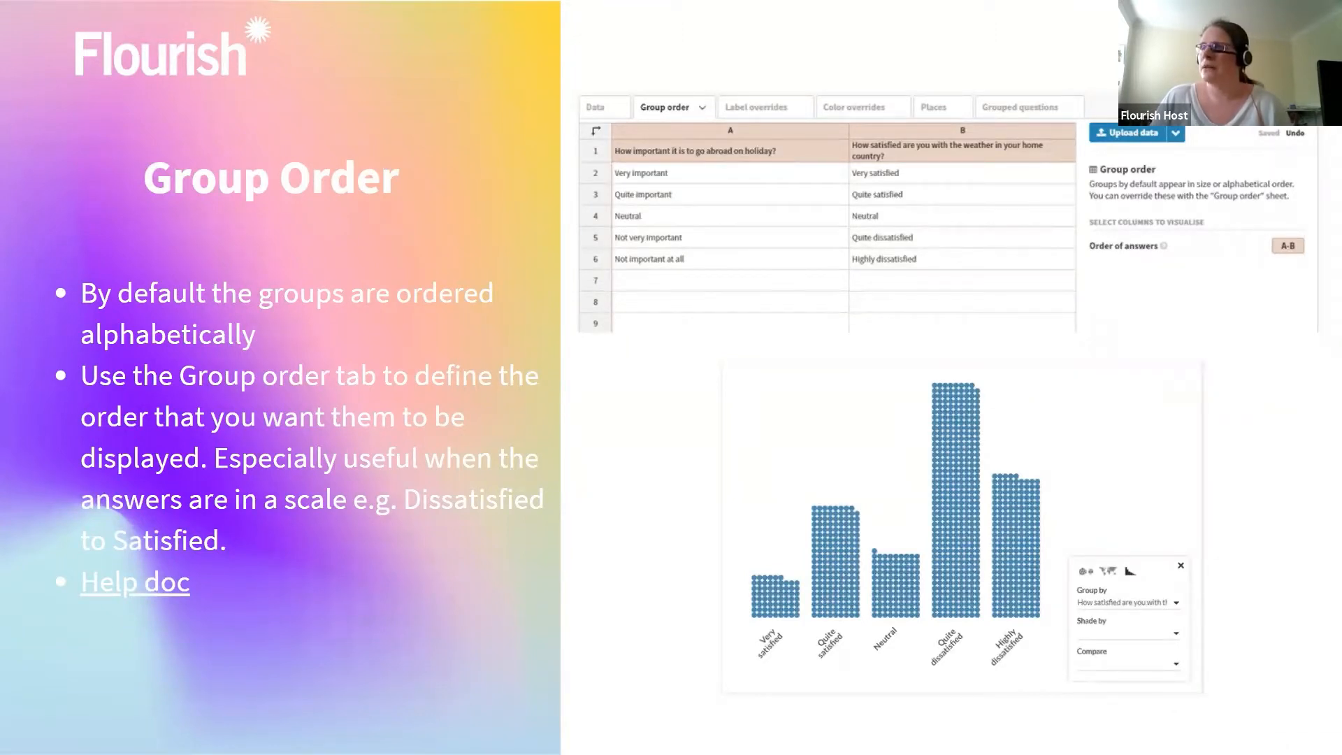
pyautogui.moveTo(810, 740)
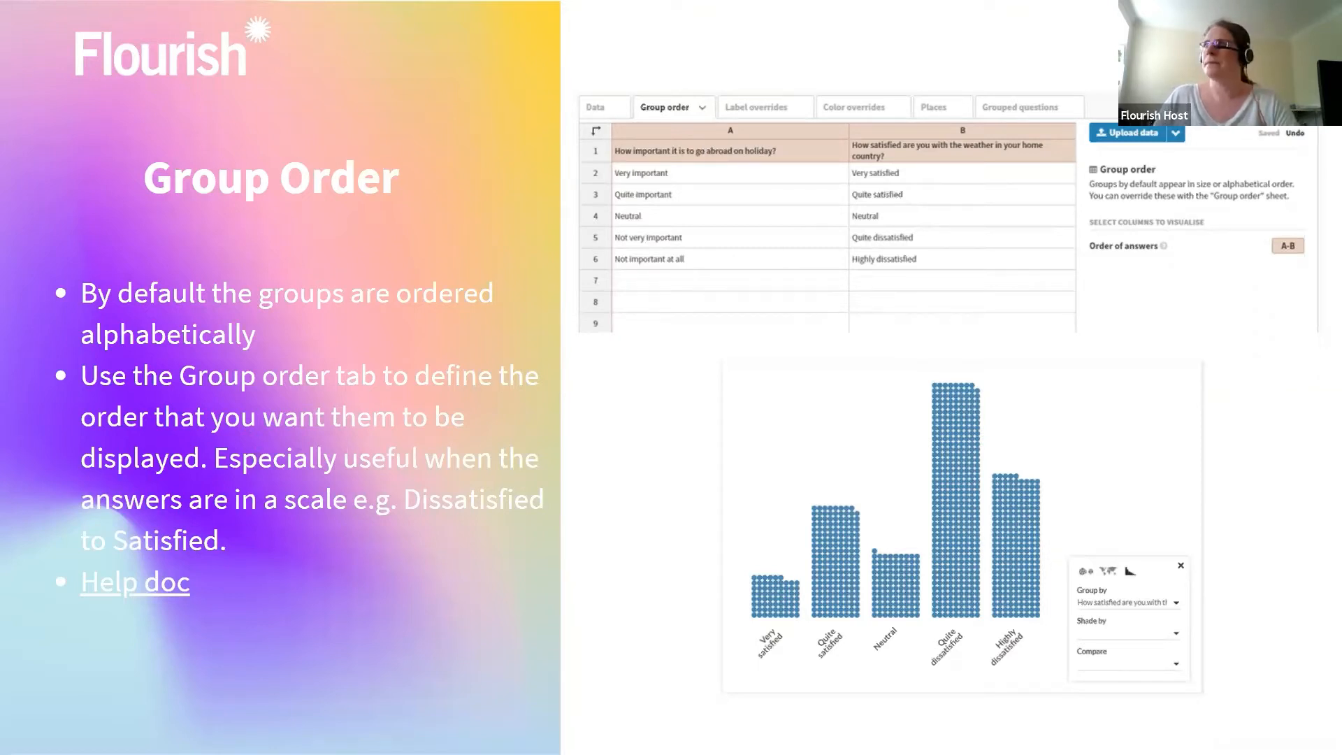
pyautogui.moveTo(0, 5); pyautogui.dragTo(761, 4)
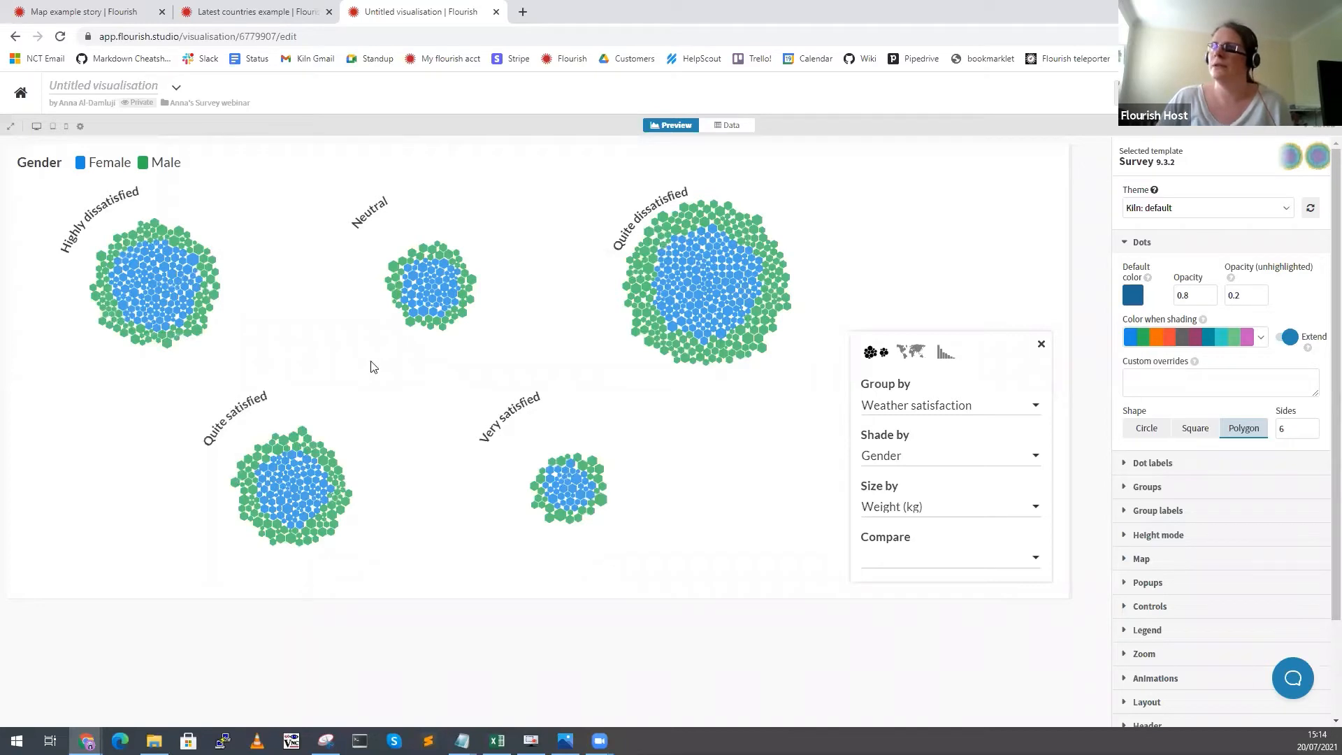
# Paste the weather question into A1 of the Group order sheet, with its answers below ordered from Very satisfied to Highly dissatisfied.
pyautogui.click(731, 125)
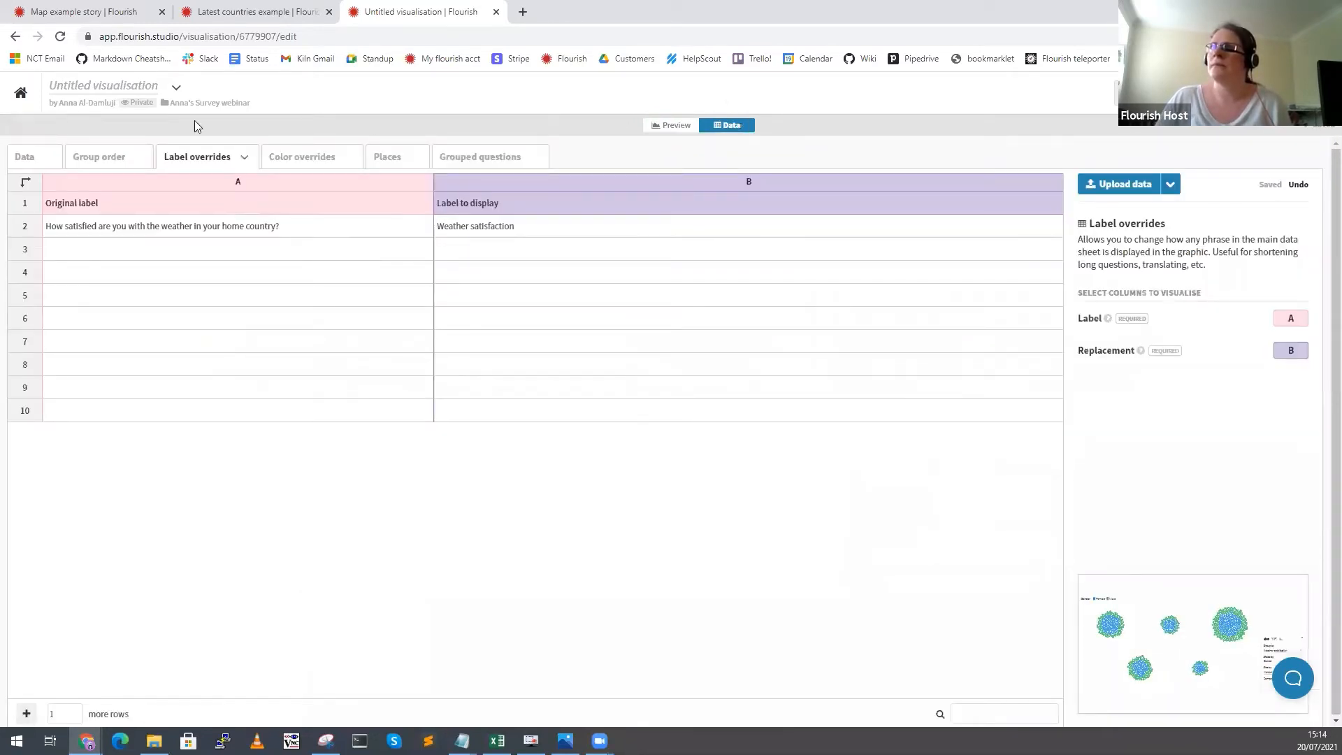
pyautogui.click(98, 160)
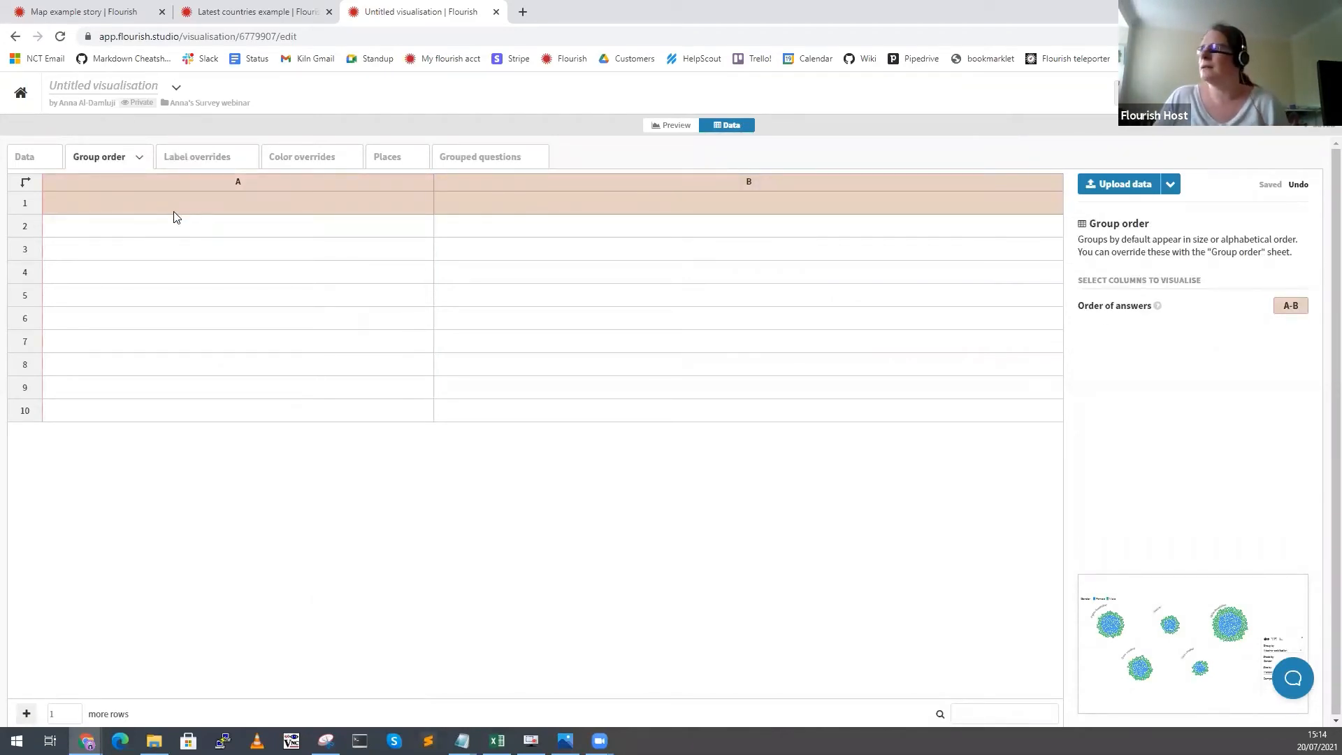
pyautogui.click(176, 229)
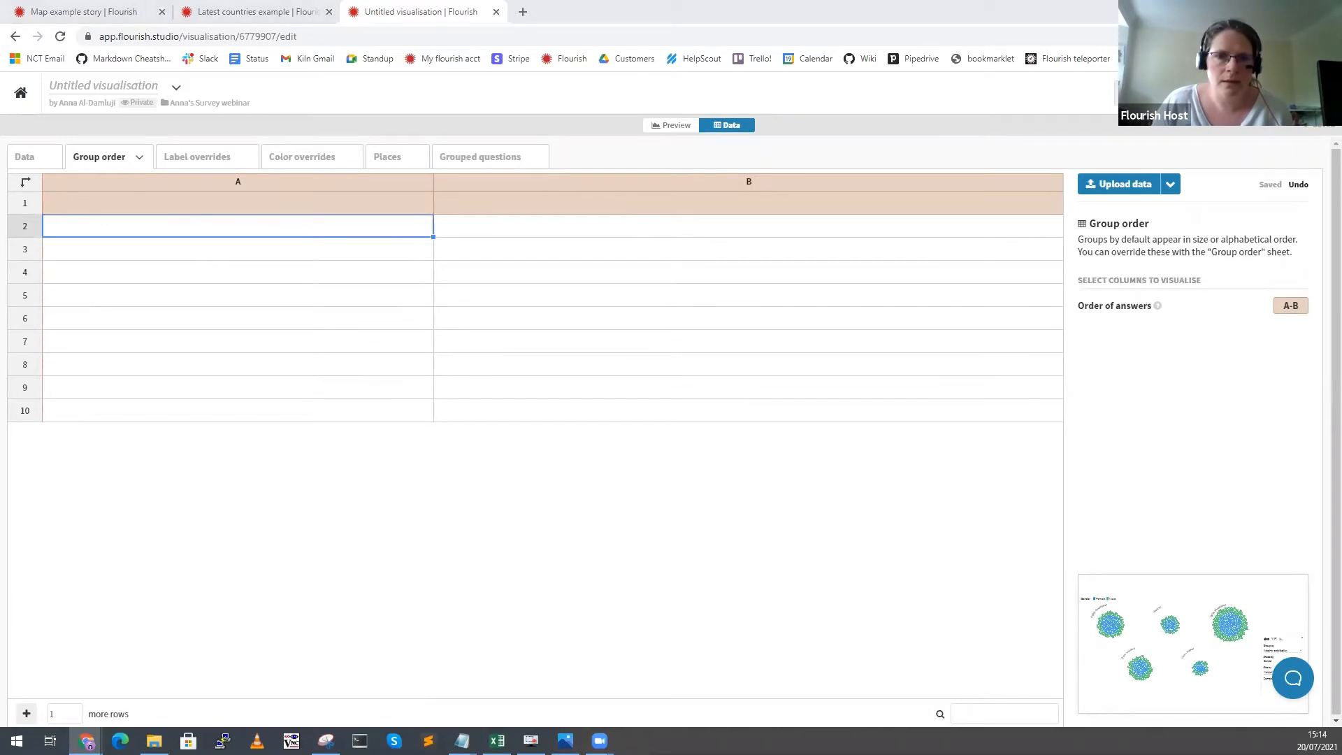
pyautogui.hotkey('alt', 'Tab')
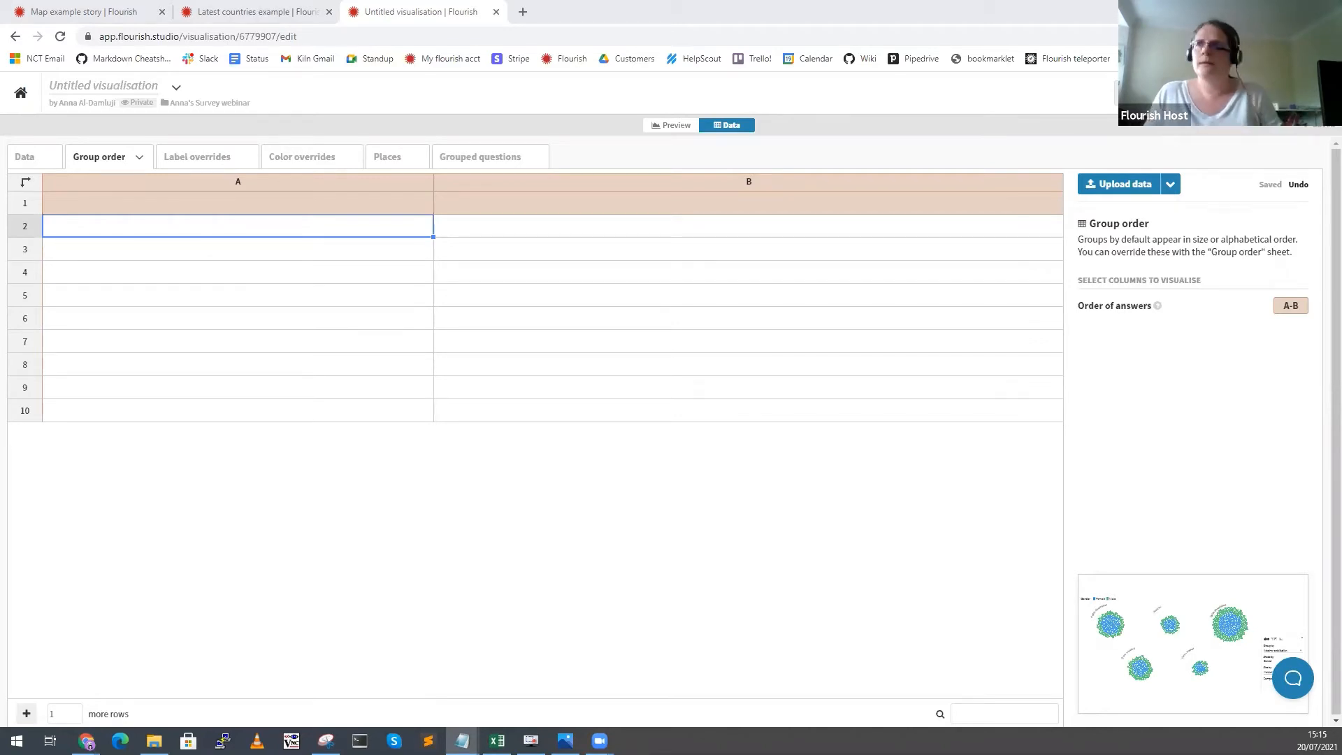
pyautogui.click(311, 204)
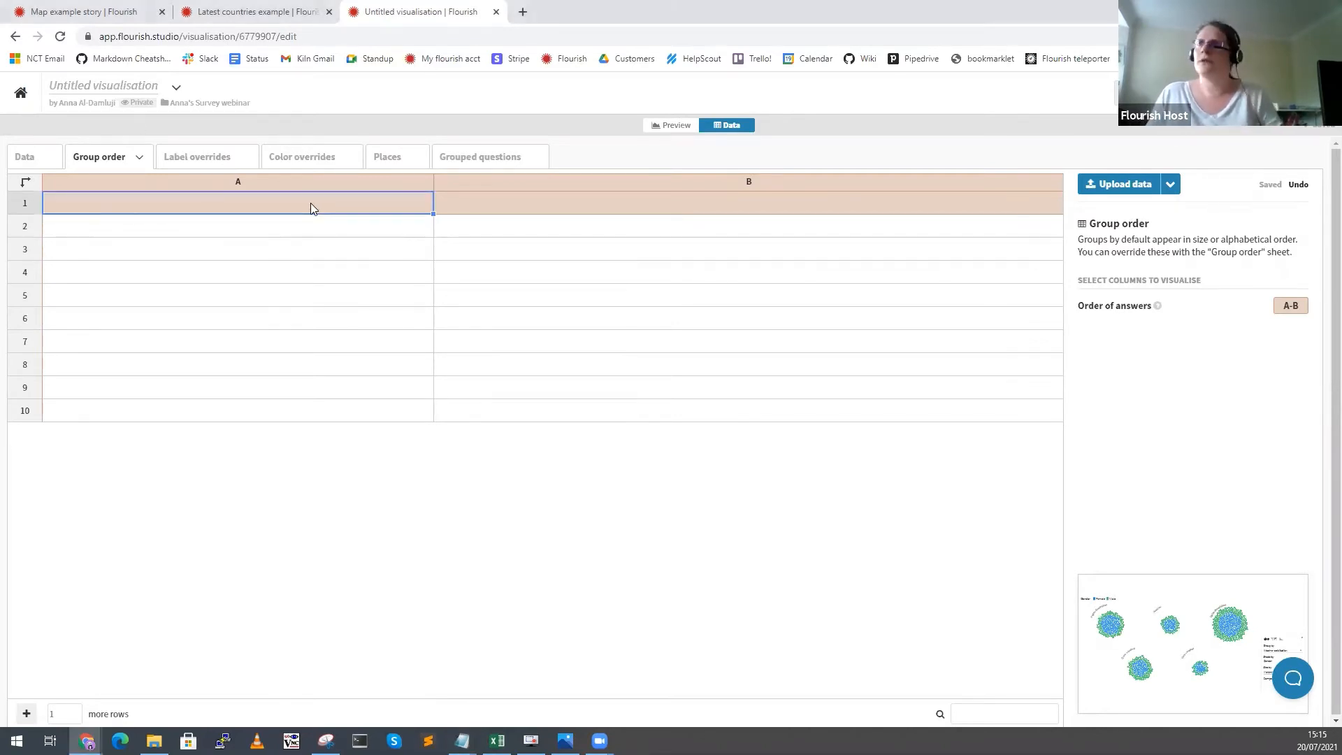
pyautogui.write('How satisfied are you with the weather in your home country? Very satisfied Quite satisfied Neutral Quite dissatisfied Highly dissatisfied')
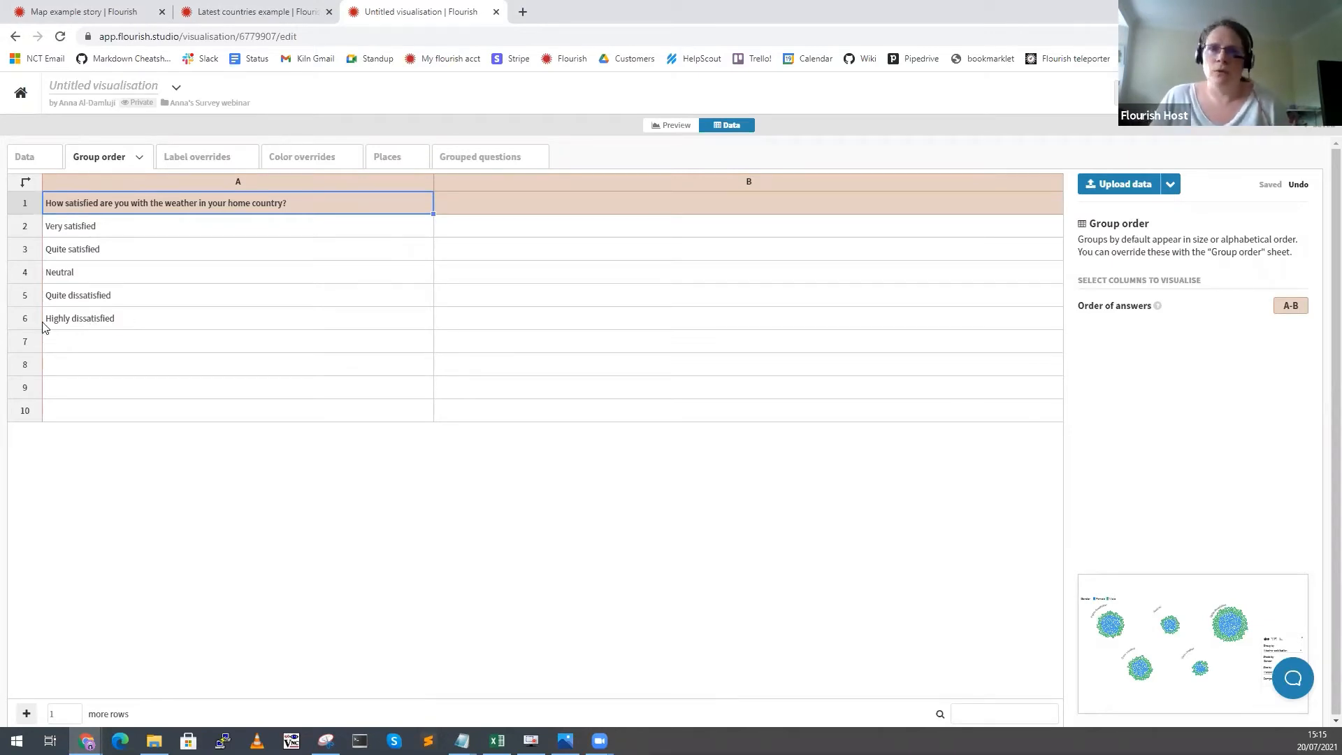
# Paste the holiday importance question into B1 of the Group order sheet, with its answers below ordered from Very important to Not important at all.
pyautogui.hotkey('alt', 'Tab')
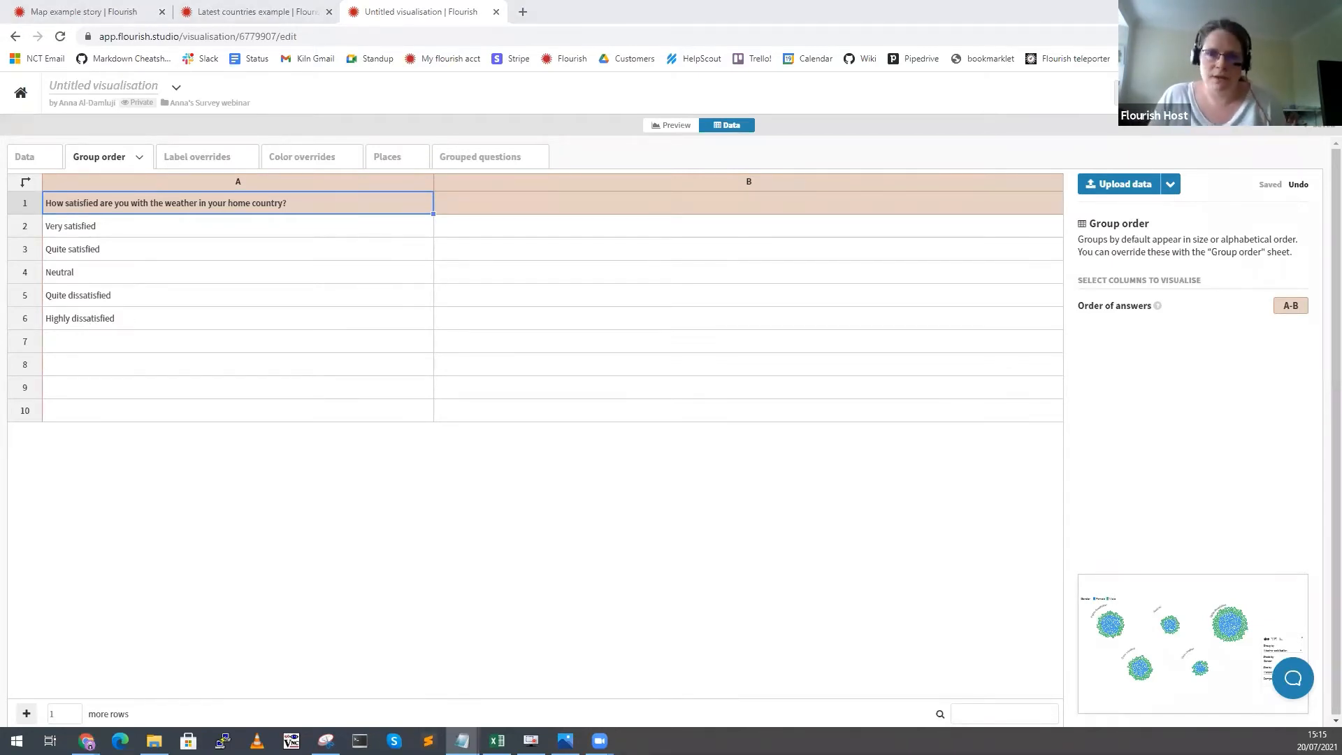
pyautogui.click(651, 202)
pyautogui.write('How important it is to go abroad on holiday? Very important Quite important Neutral Not very important Not important at all')
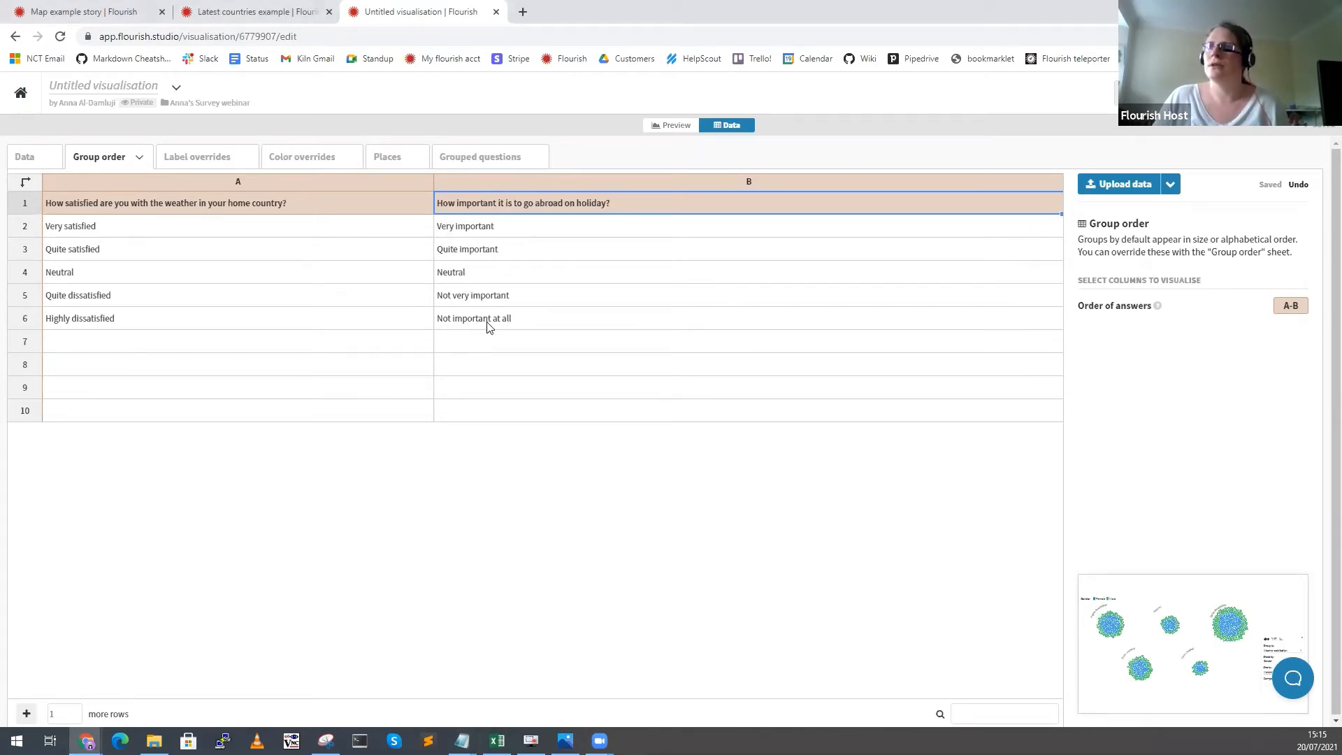
# Group the dots in the preview by "How important it is to go abroad on holiday?" to check the group order.
pyautogui.click(668, 127)
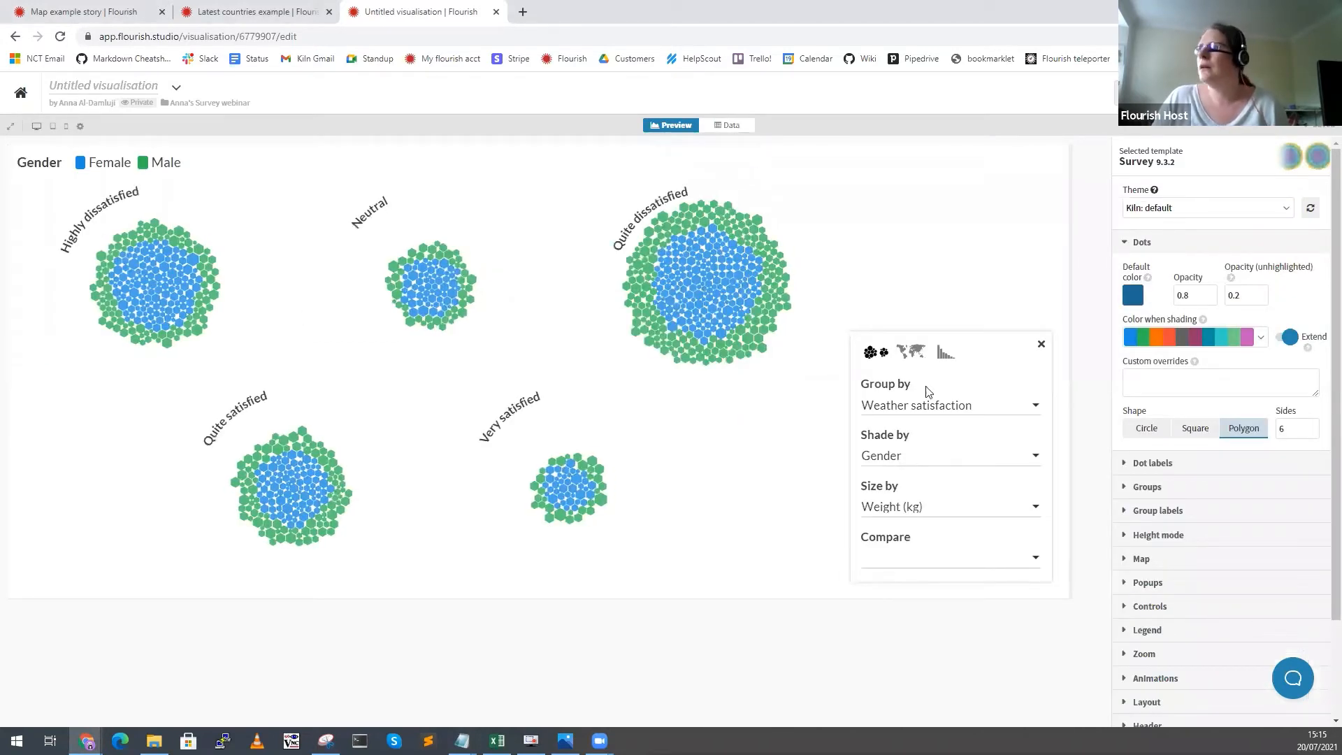
pyautogui.click(905, 410)
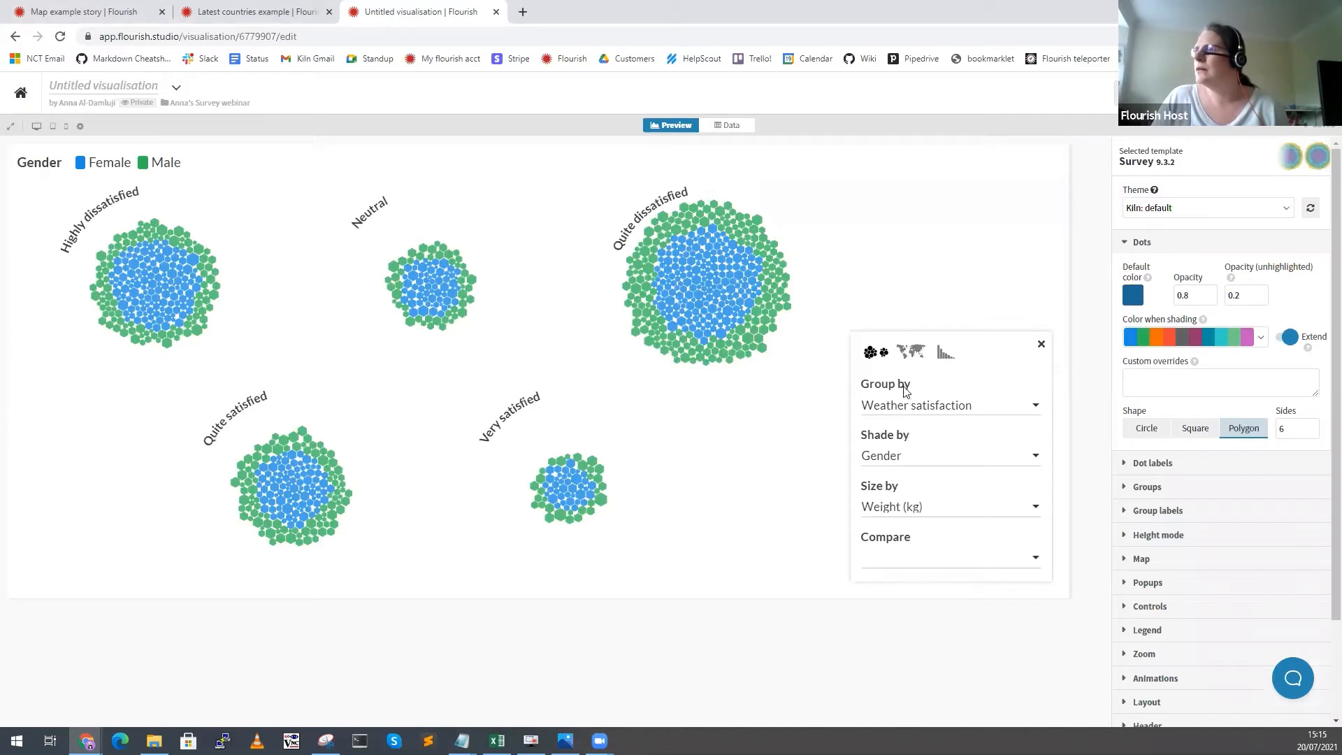
pyautogui.click(875, 354)
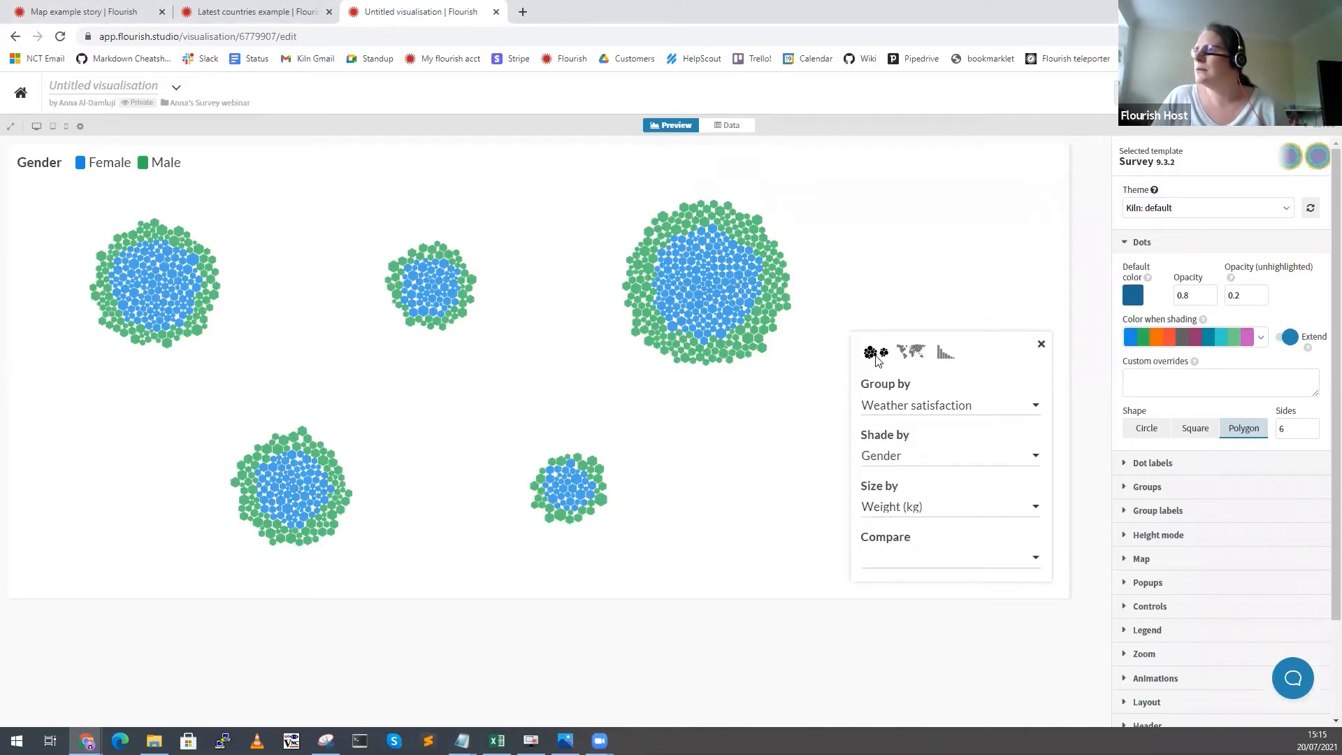
pyautogui.click(890, 415)
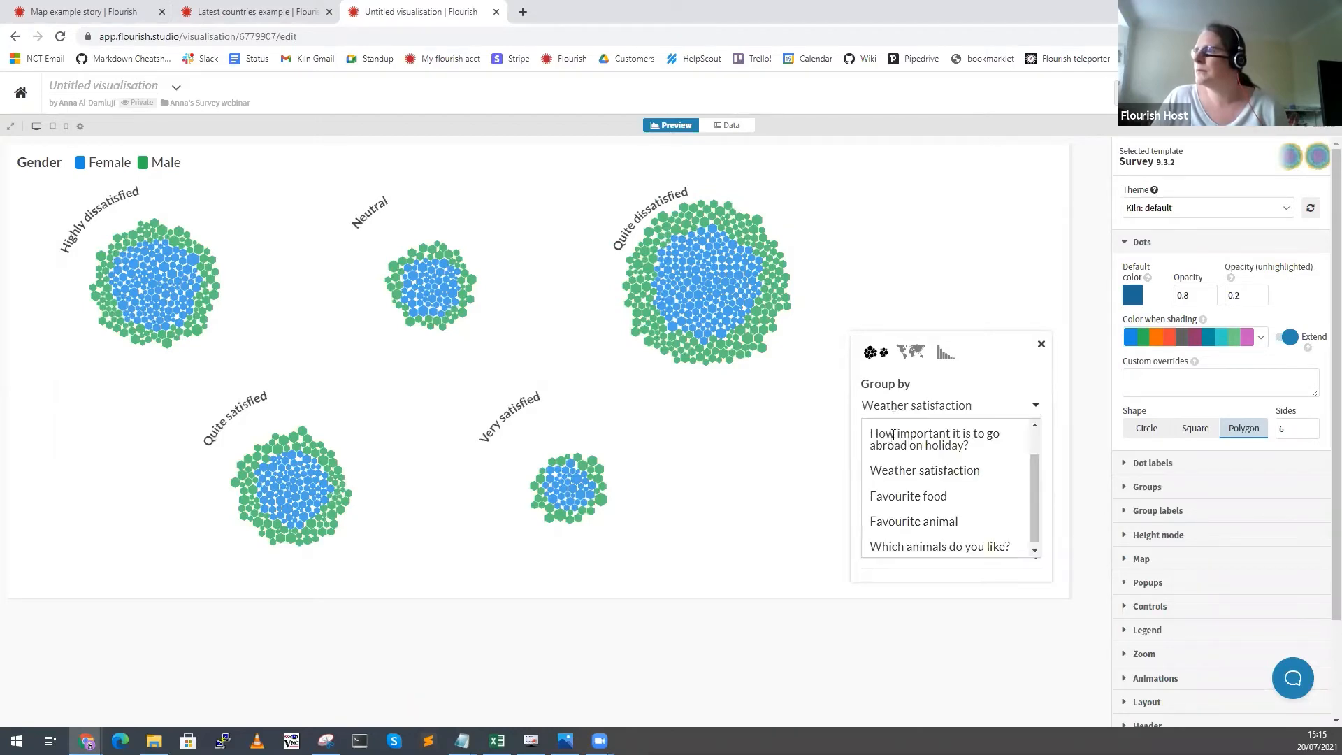
pyautogui.click(893, 435)
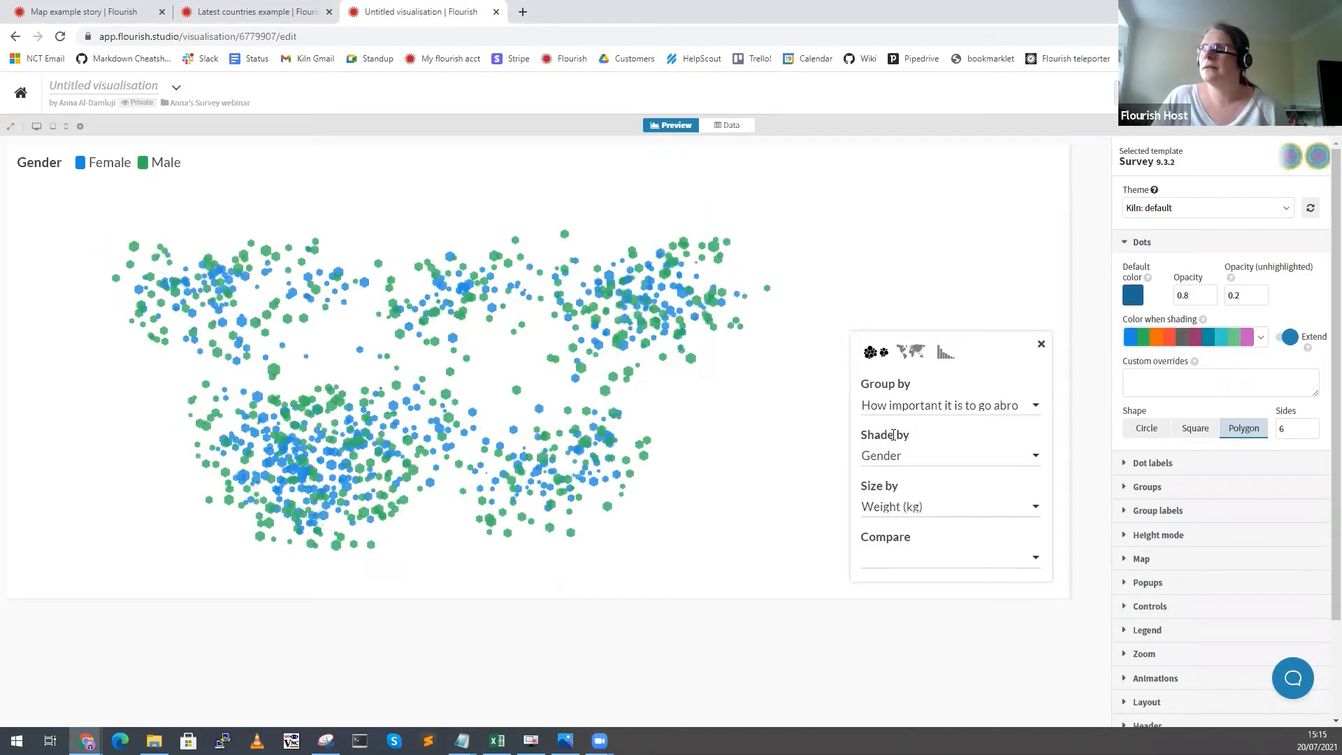
# Copy the holiday importance question heading from G1 of the Data sheet over the heading in B1 of the Group order sheet.
pyautogui.click(726, 126)
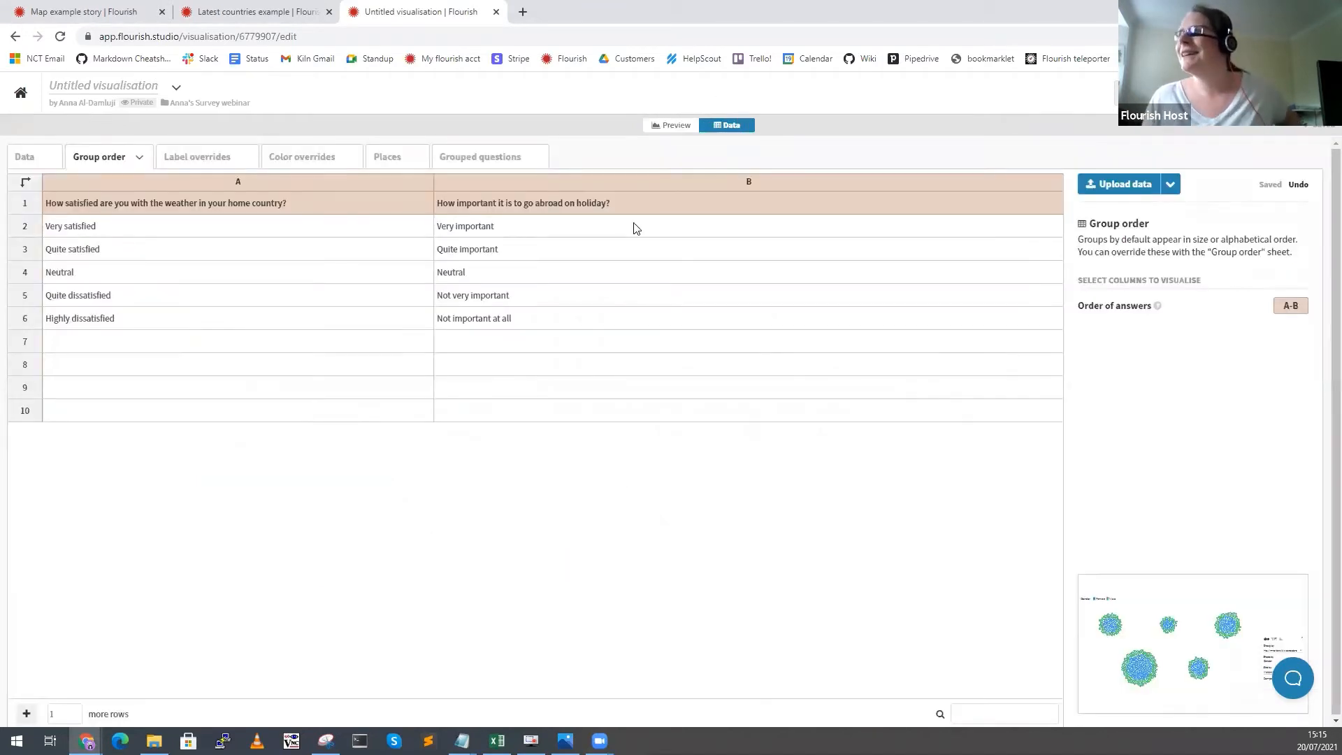
pyautogui.click(619, 203)
pyautogui.click(187, 155)
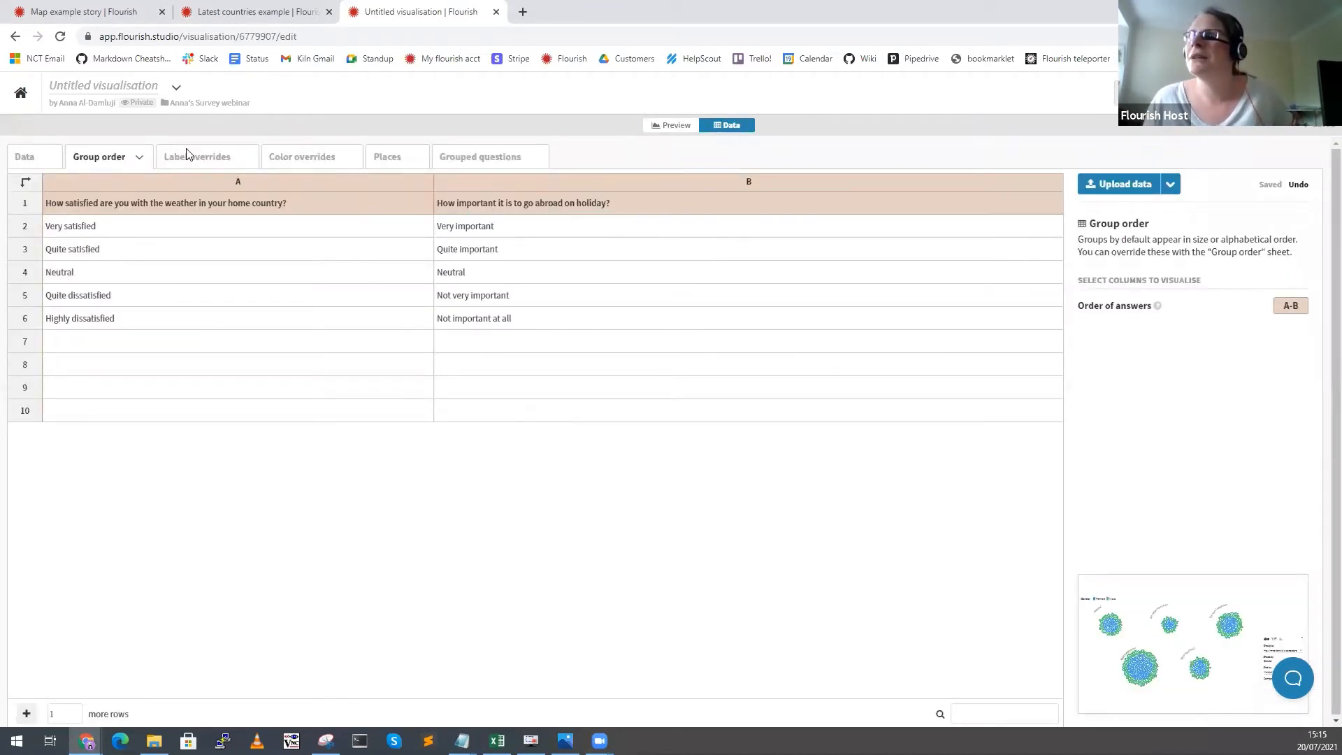
pyautogui.click(40, 157)
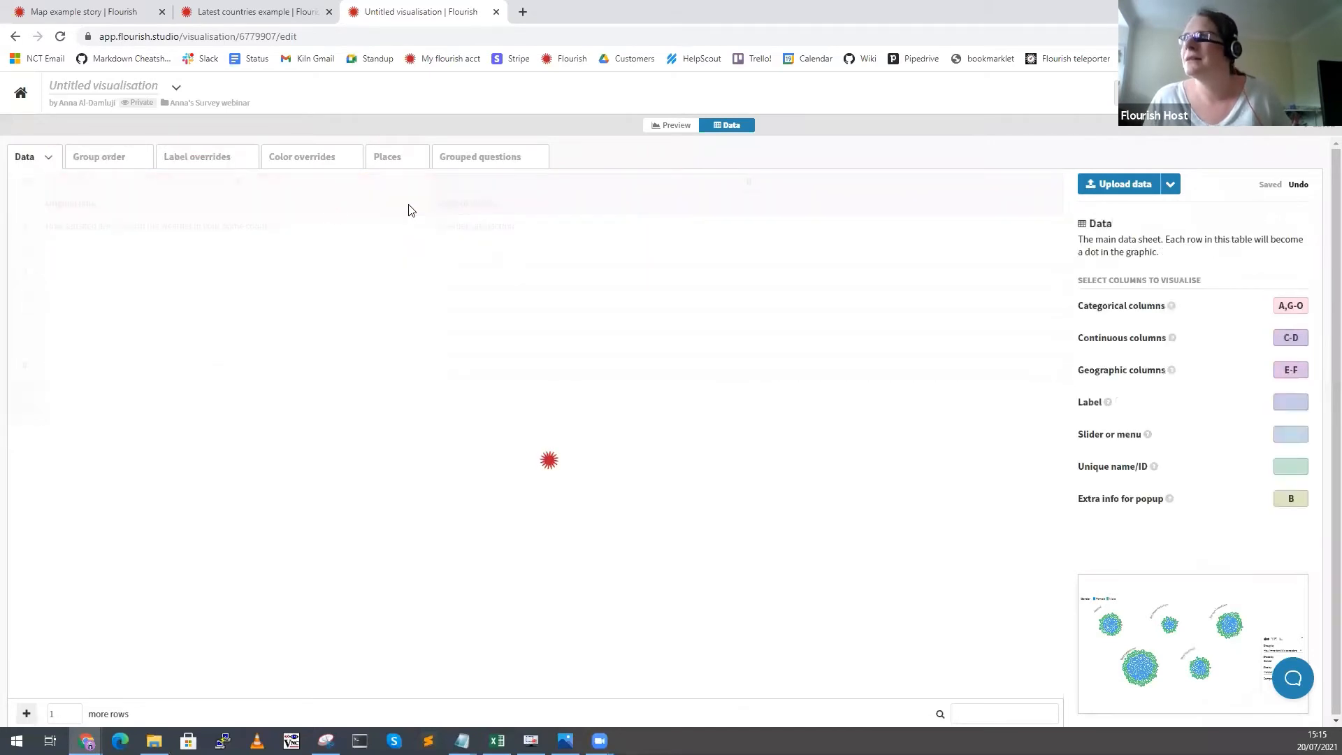
pyautogui.click(935, 203)
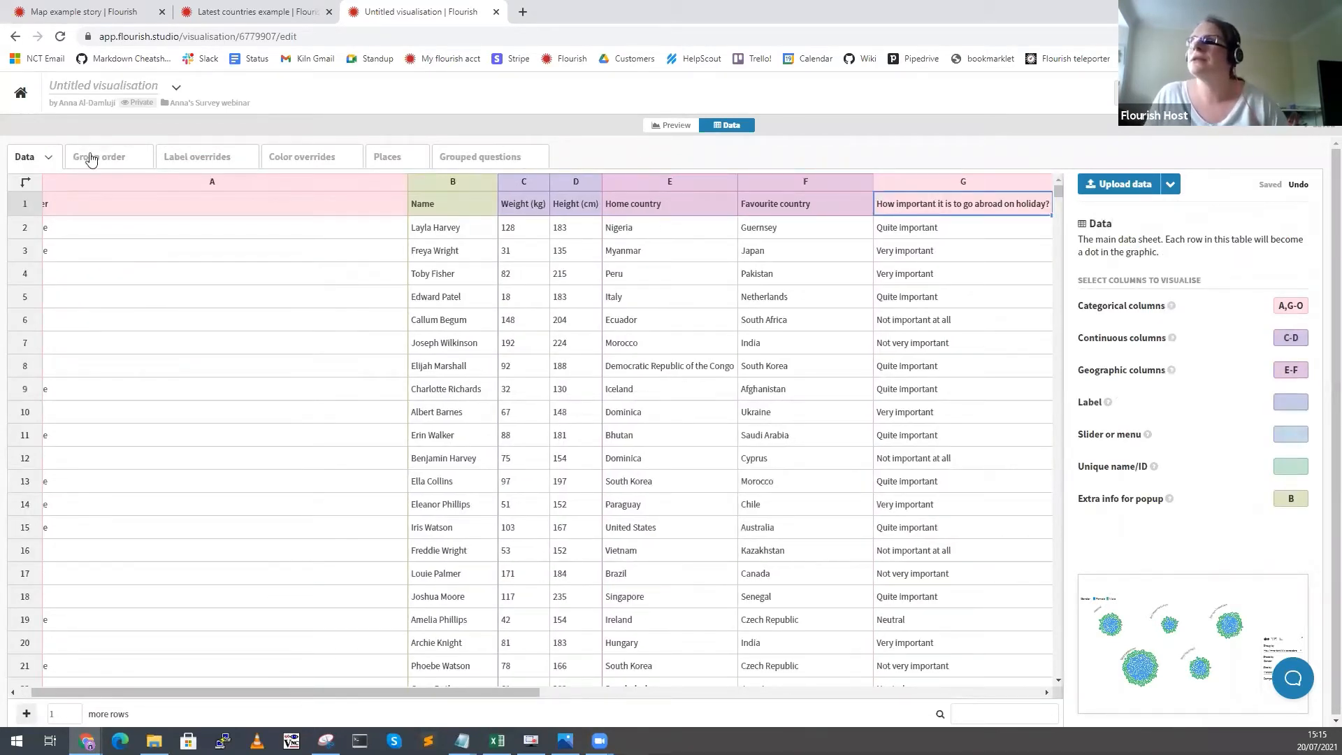
pyautogui.click(507, 210)
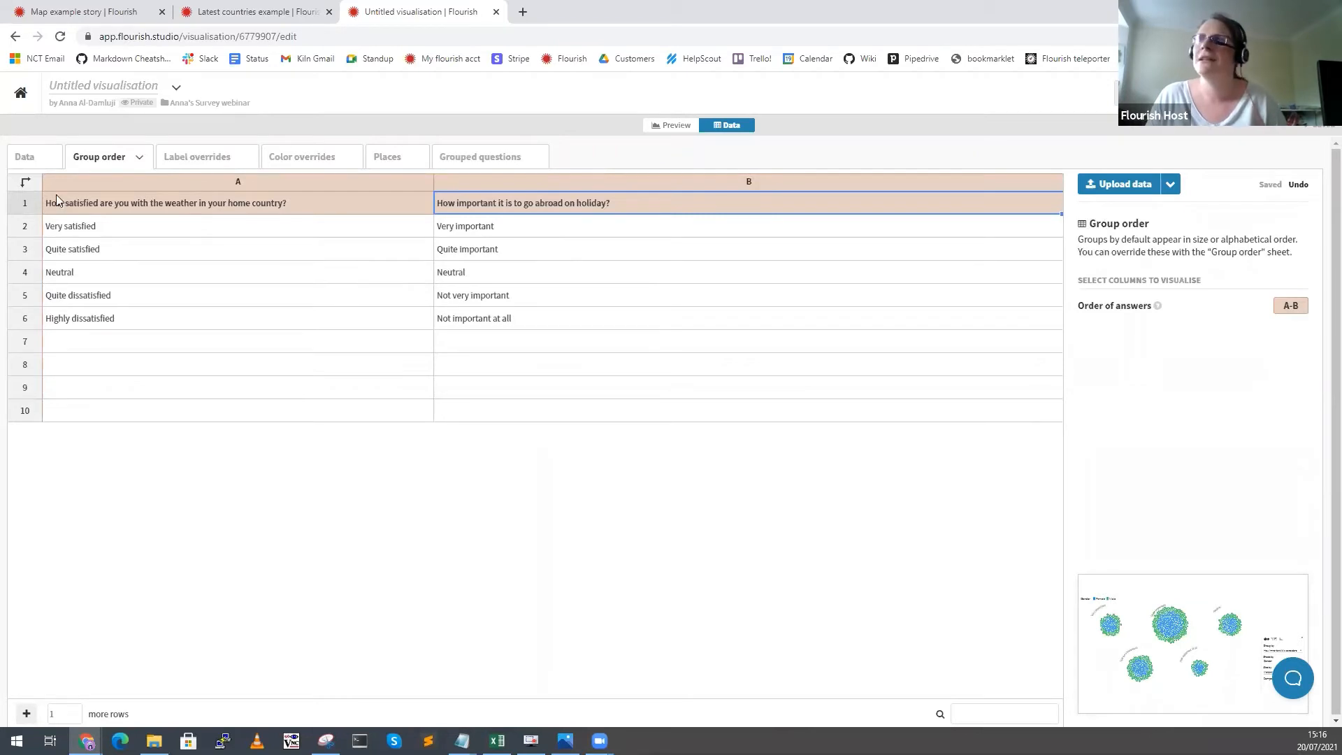
# Copy the weather question heading from H1 of the Data sheet over the heading in A1 of the Group order sheet.
pyautogui.click(25, 157)
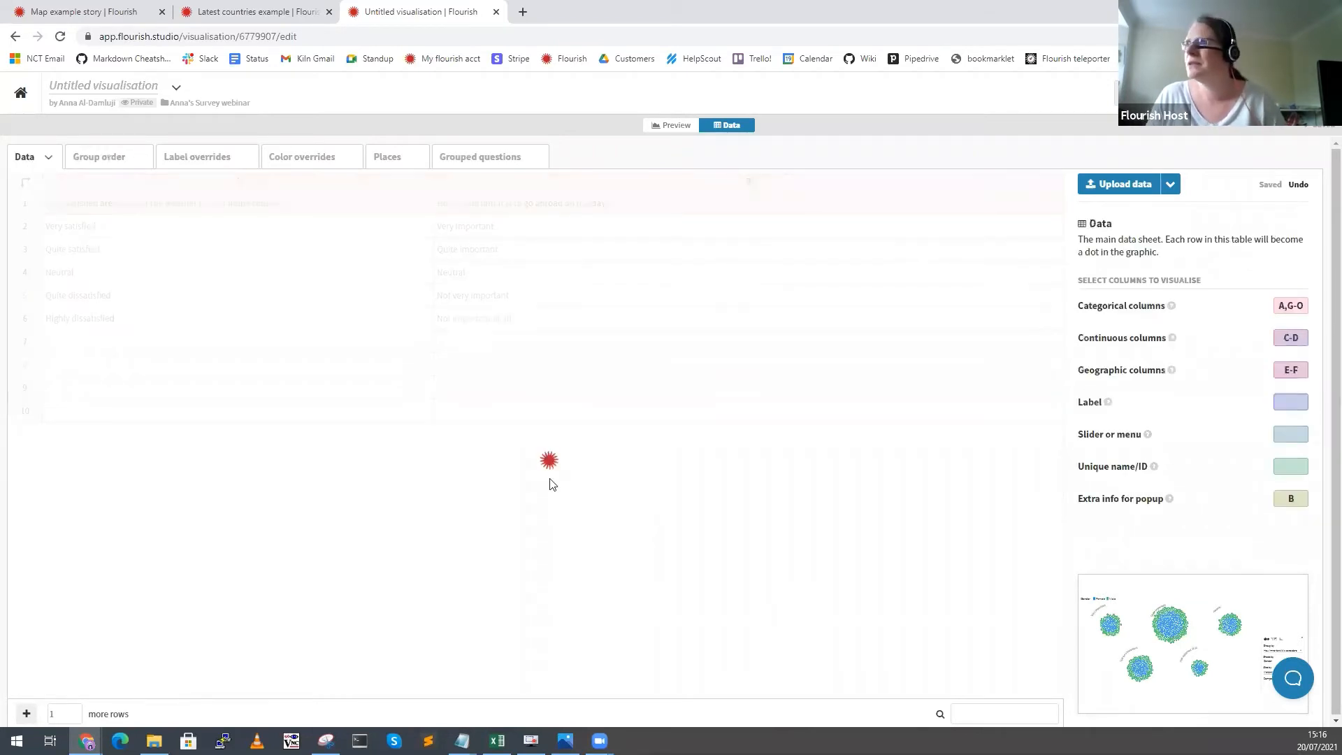
pyautogui.moveTo(466, 690); pyautogui.dragTo(703, 696)
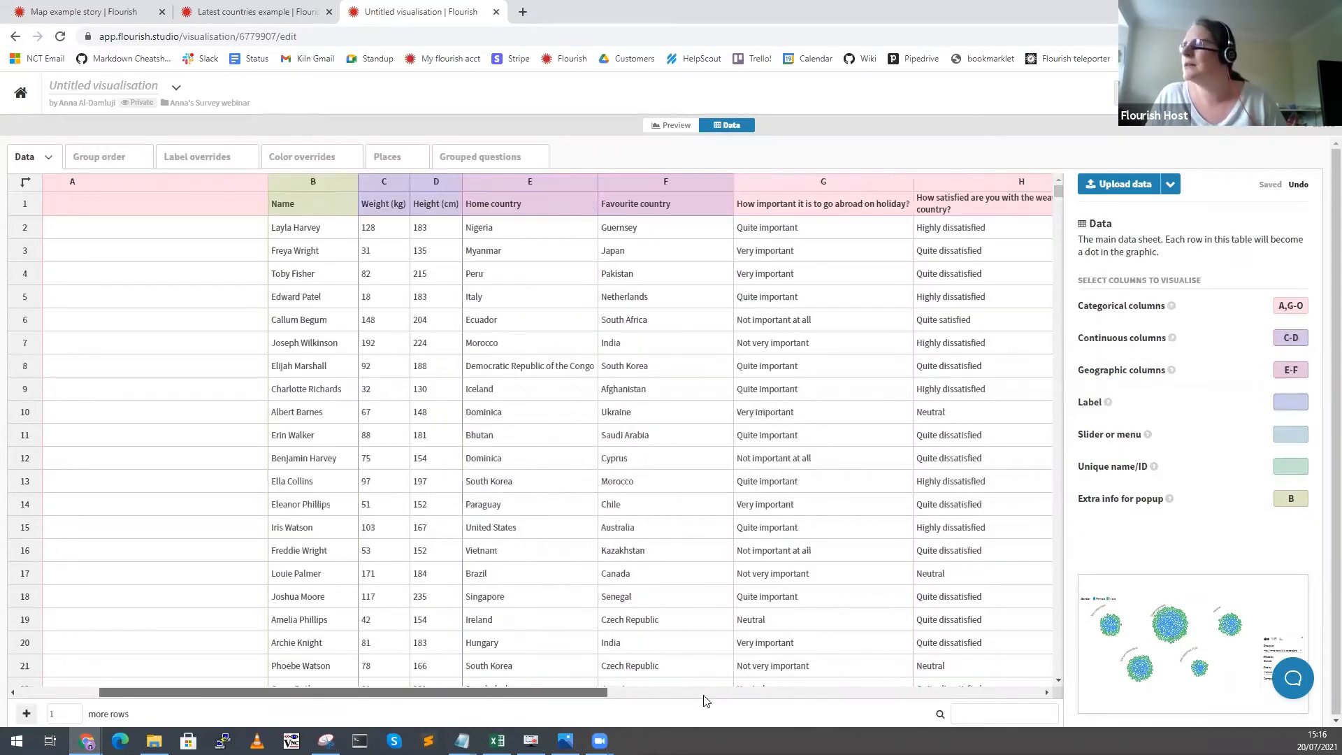
pyautogui.click(723, 200)
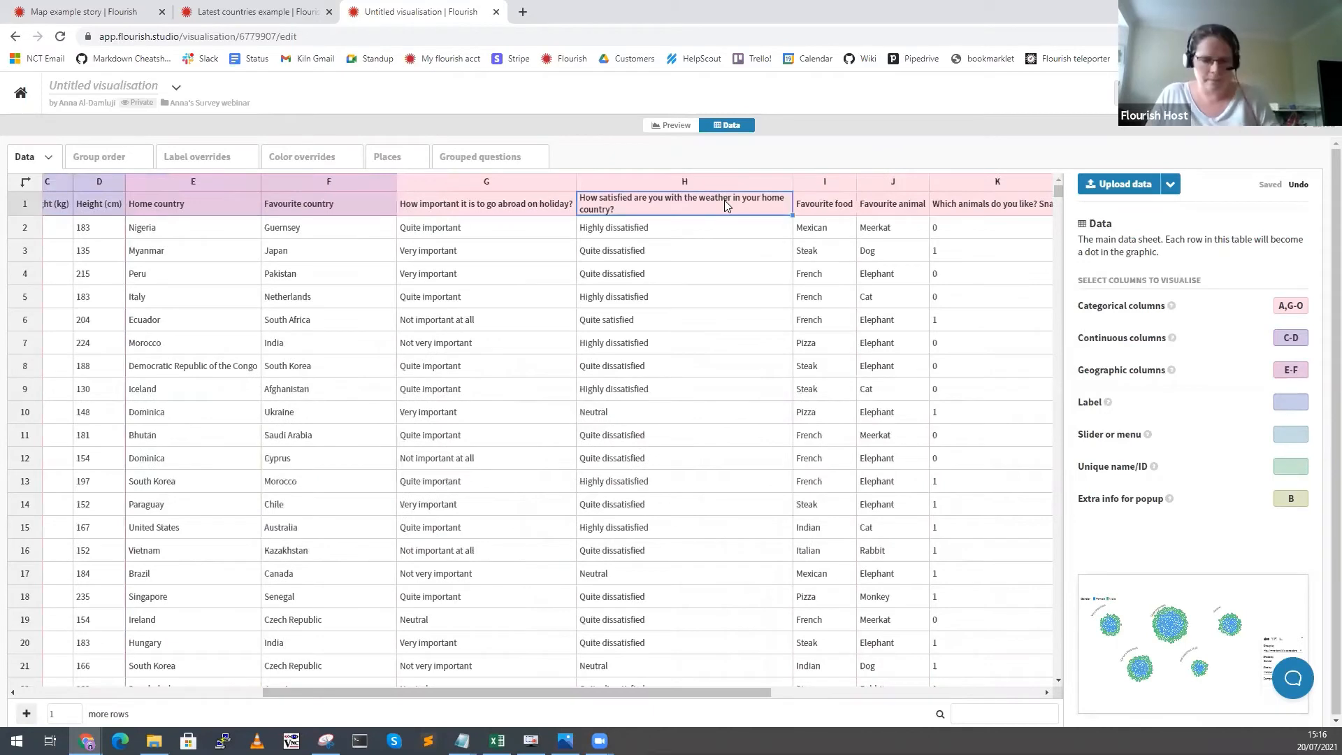
pyautogui.click(111, 161)
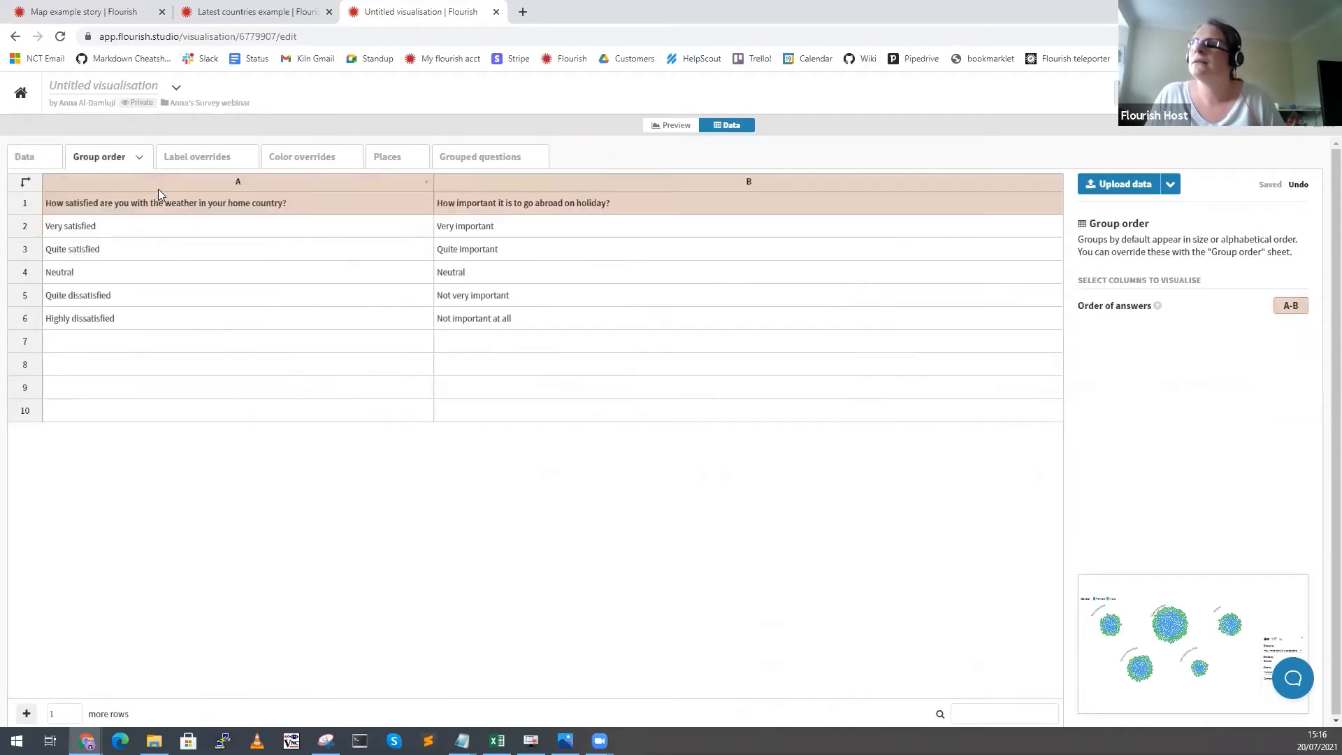
pyautogui.click(178, 203)
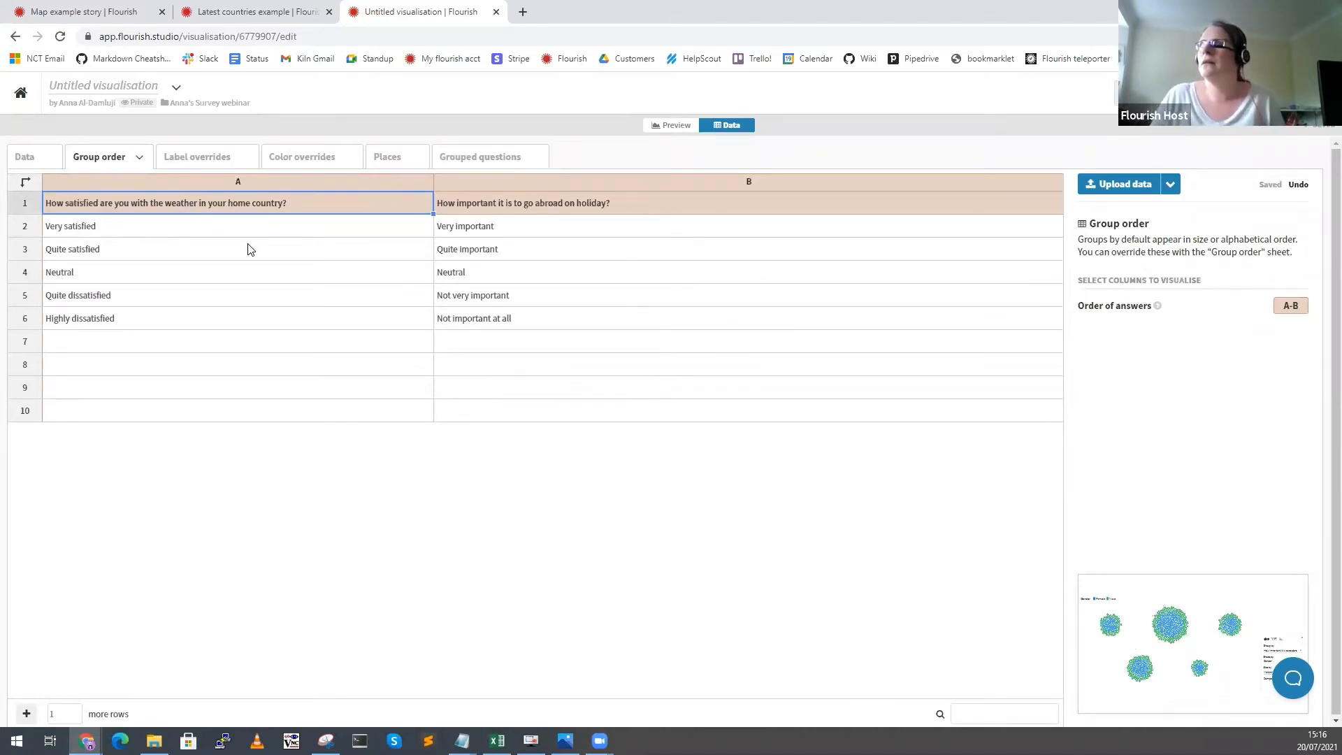
# Check the order of the holiday importance groups in the preview and regroup the dots by Weather satisfaction.
pyautogui.click(673, 129)
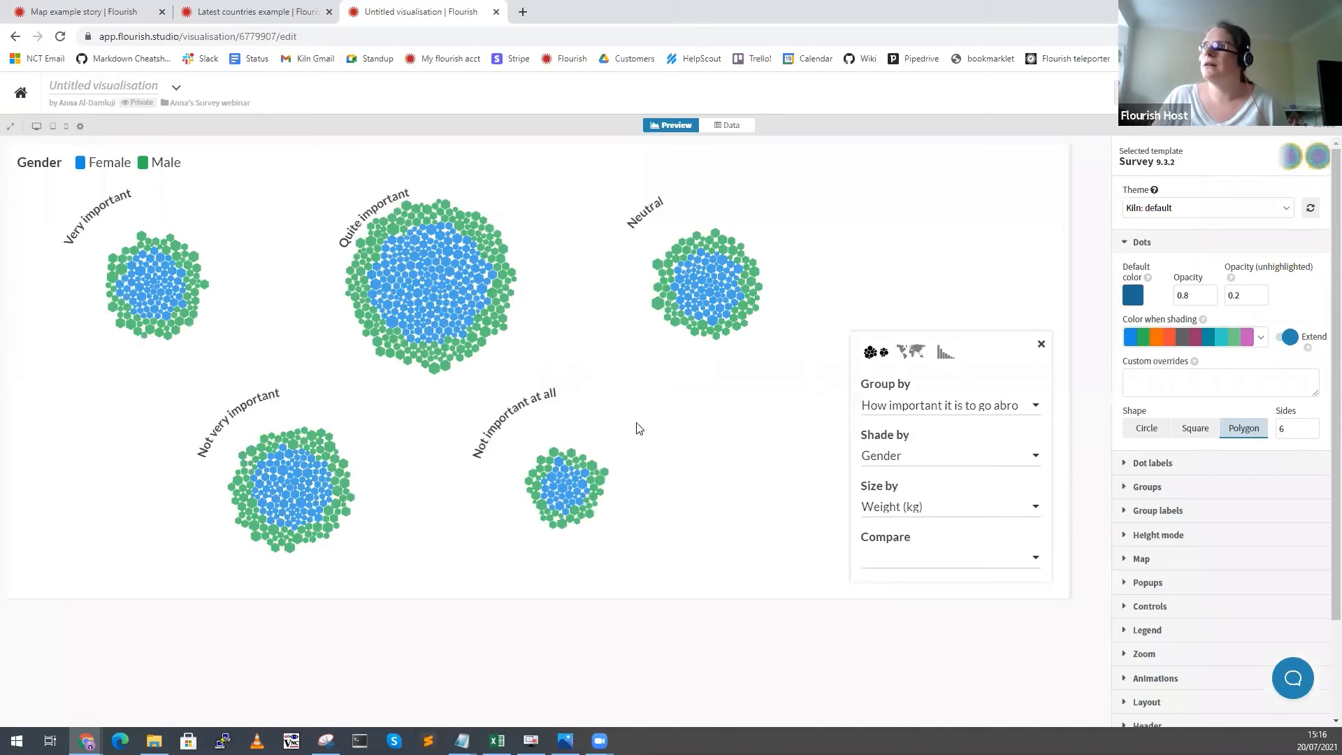
pyautogui.click(940, 407)
pyautogui.click(908, 470)
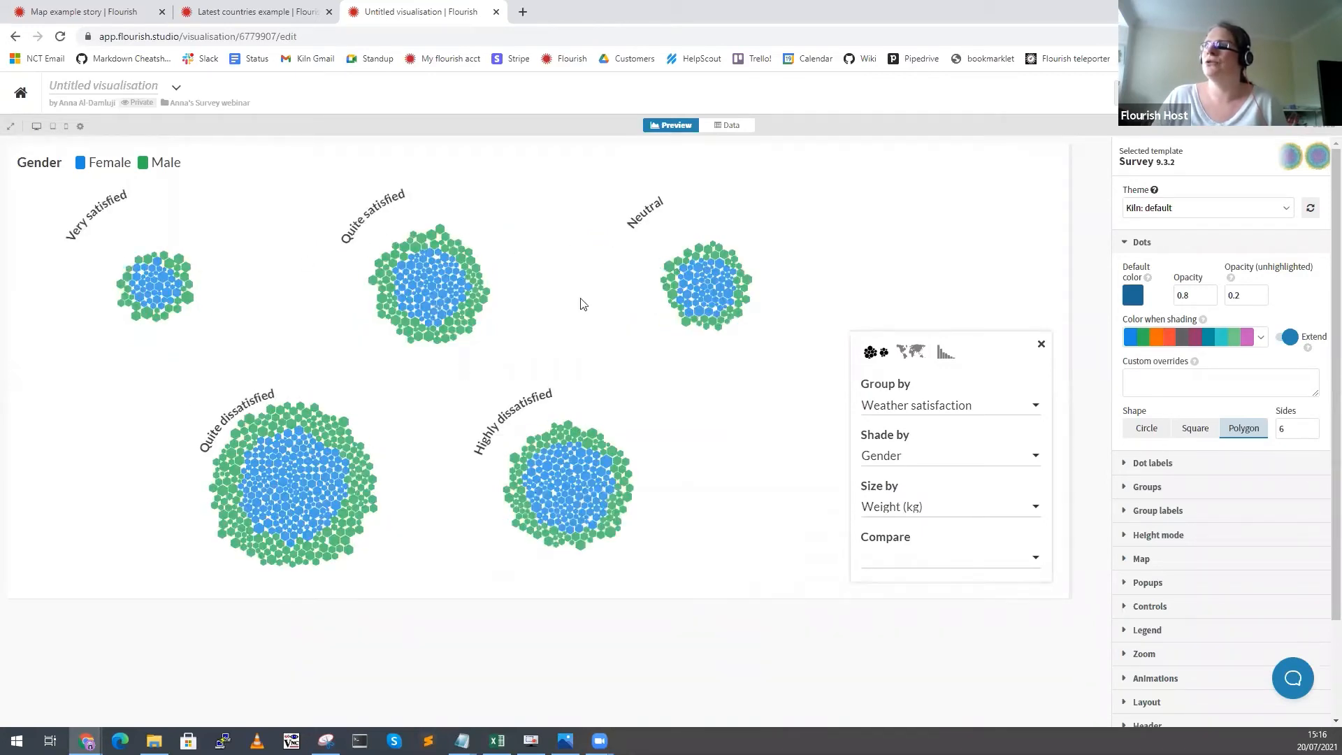
pyautogui.moveTo(235, 459)
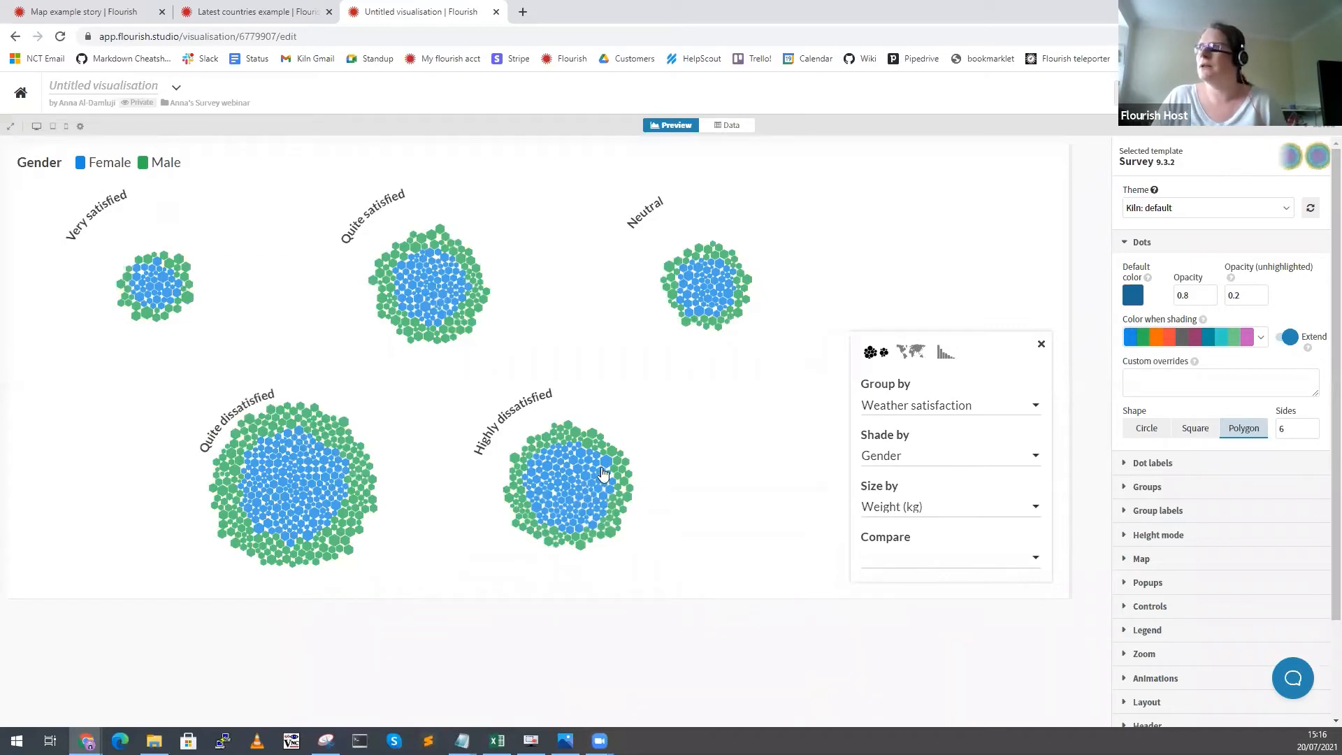
# Switch the preview to the column chart view and compare Weather satisfaction with "How important it is to go abroad on holiday?".
pyautogui.click(944, 353)
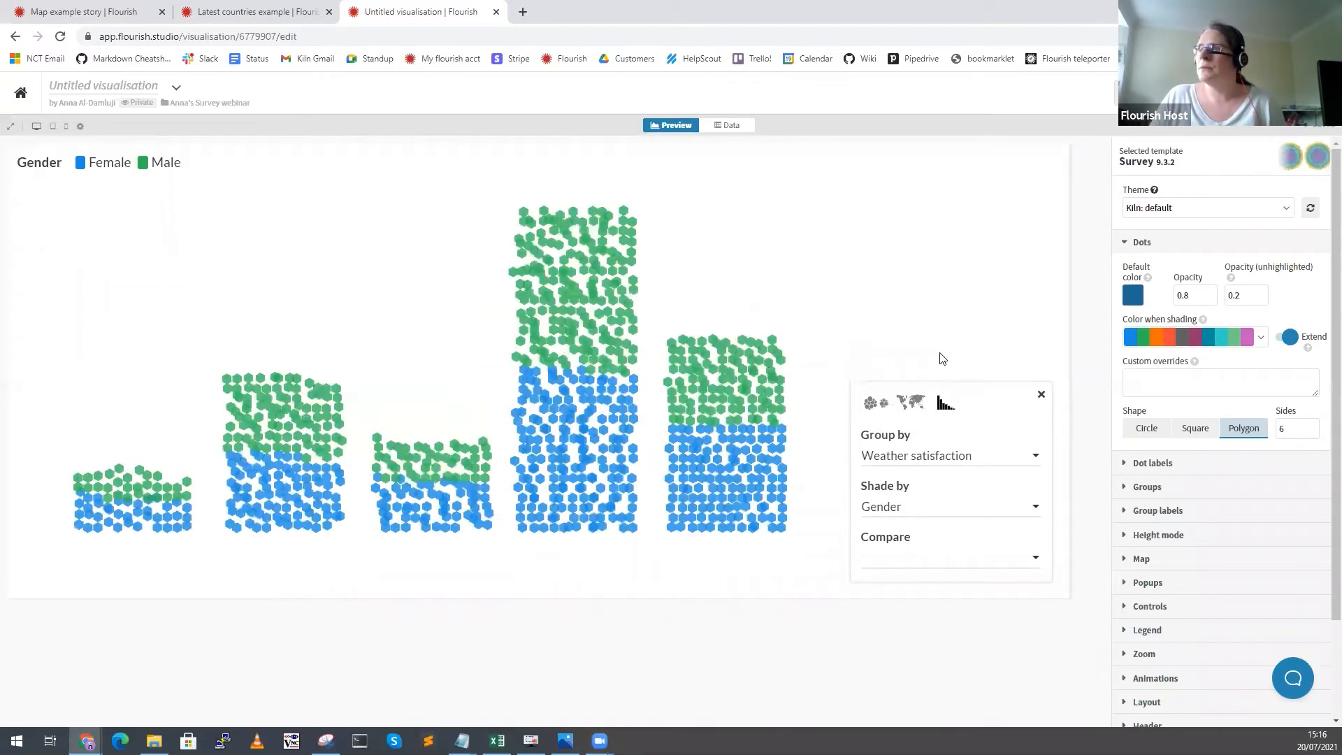
pyautogui.click(869, 567)
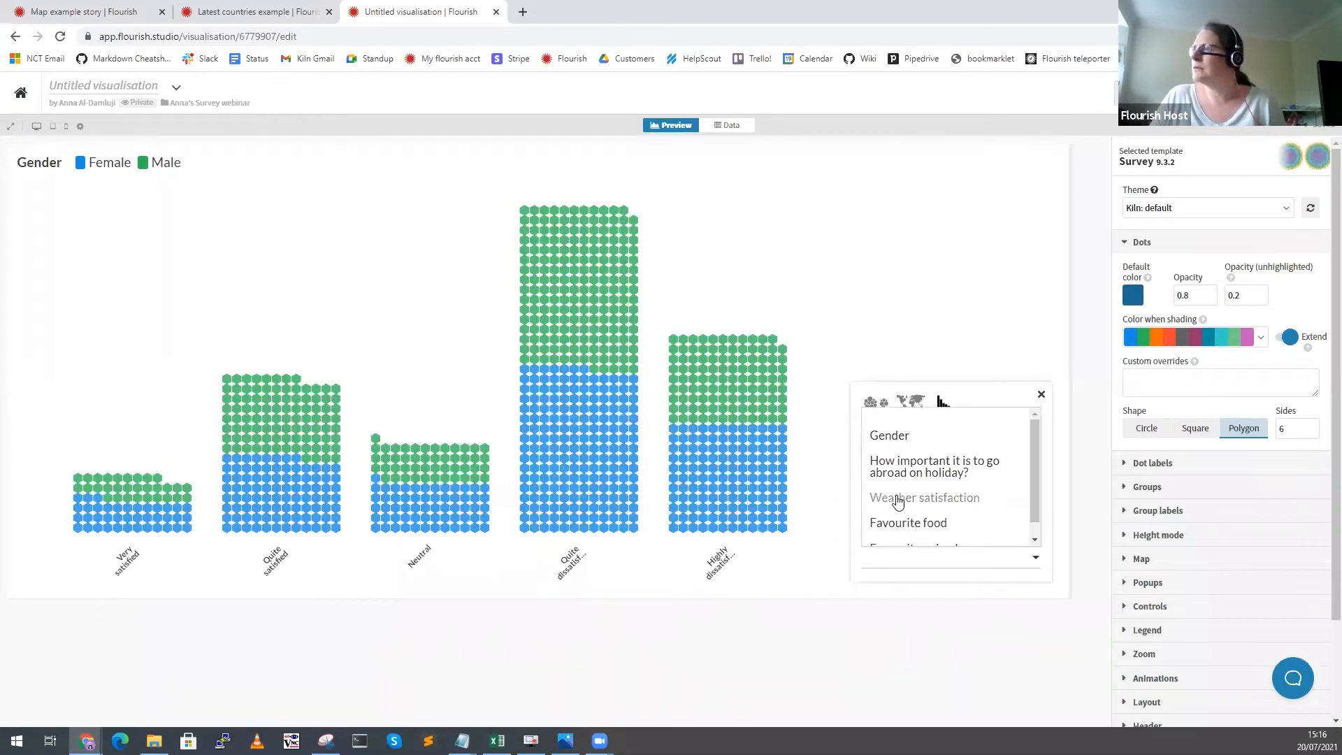
pyautogui.scroll(-1, 898, 502)
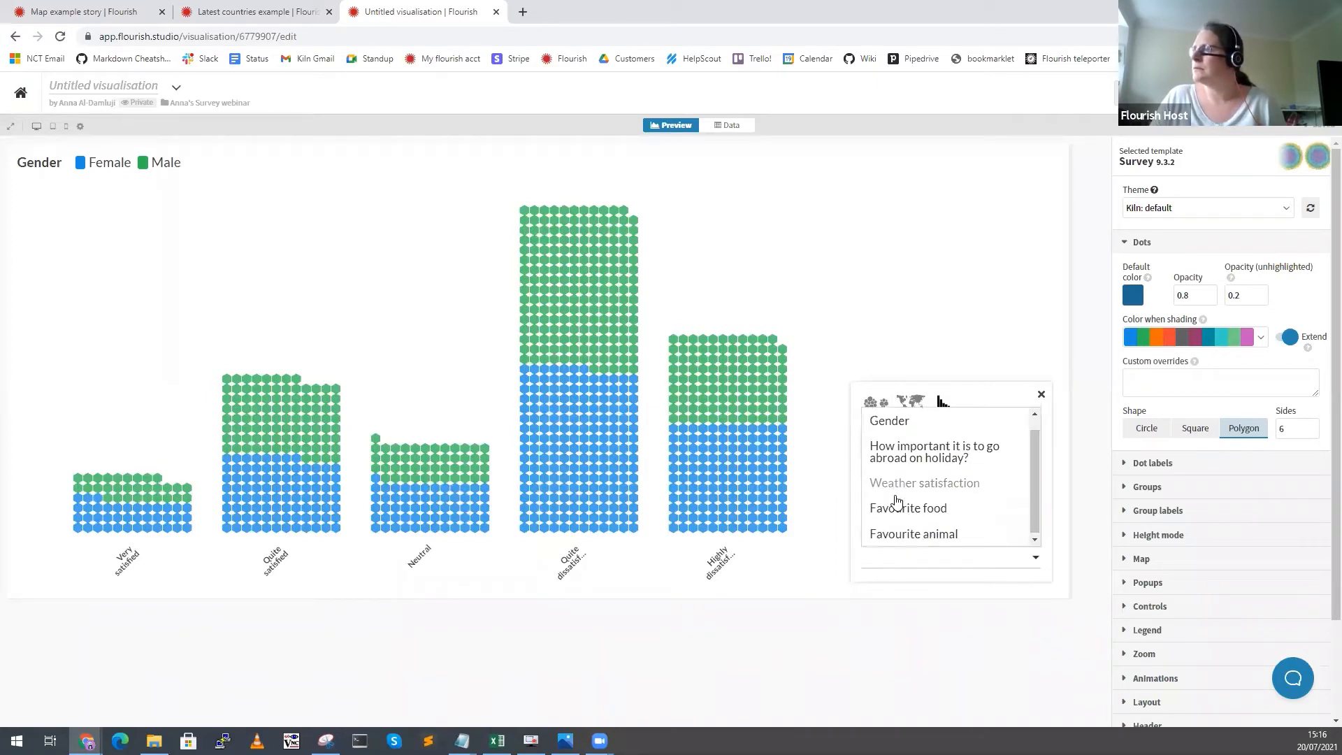
pyautogui.click(894, 456)
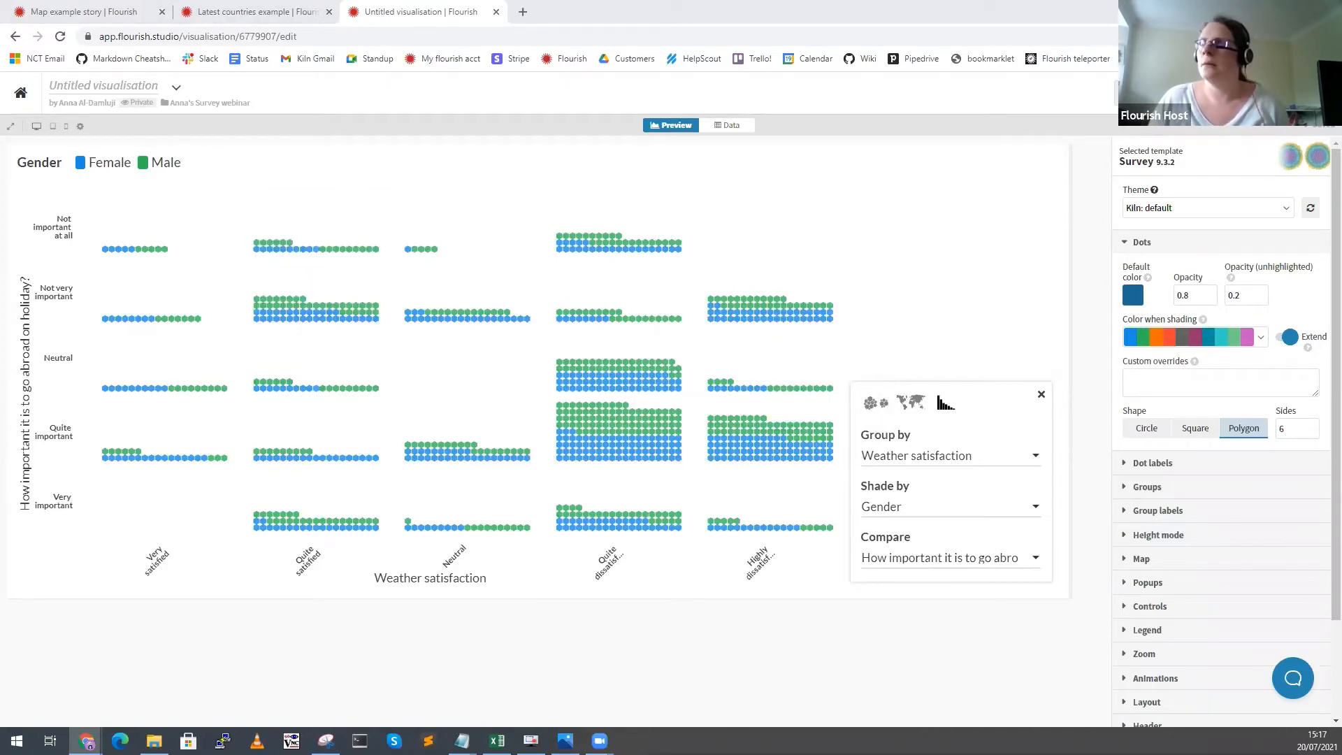
# Examine the Data sheet of the Latest countries example, including all its columns and the explanation of the Geographic columns setting.
pyautogui.click(239, 11)
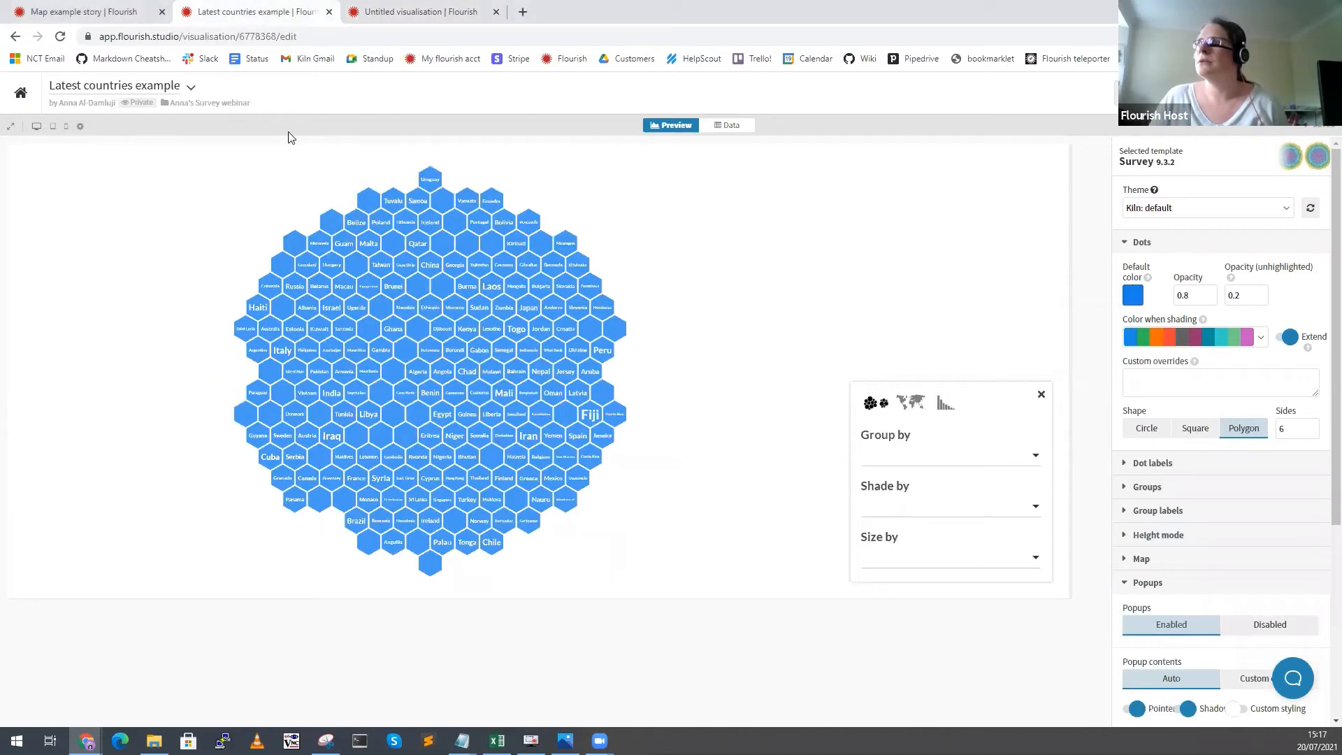
pyautogui.click(731, 126)
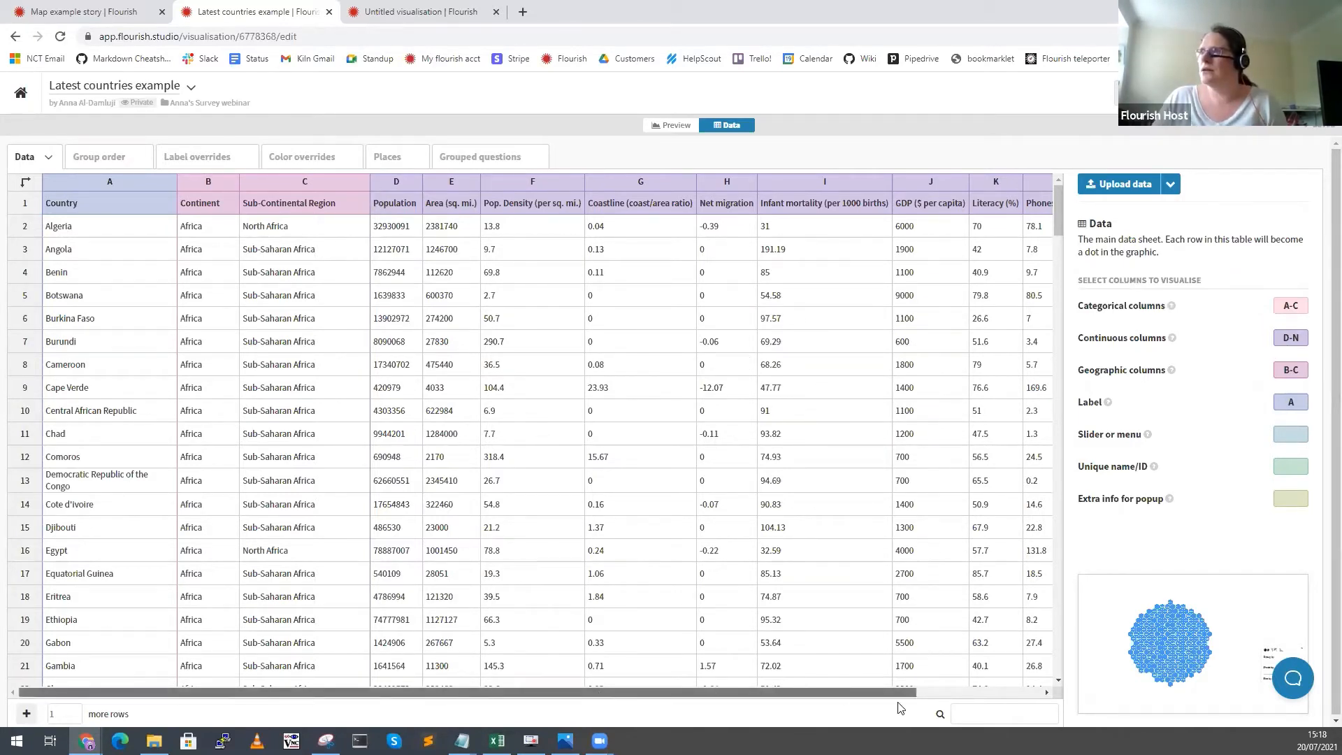
pyautogui.hscroll(2, 898, 708)
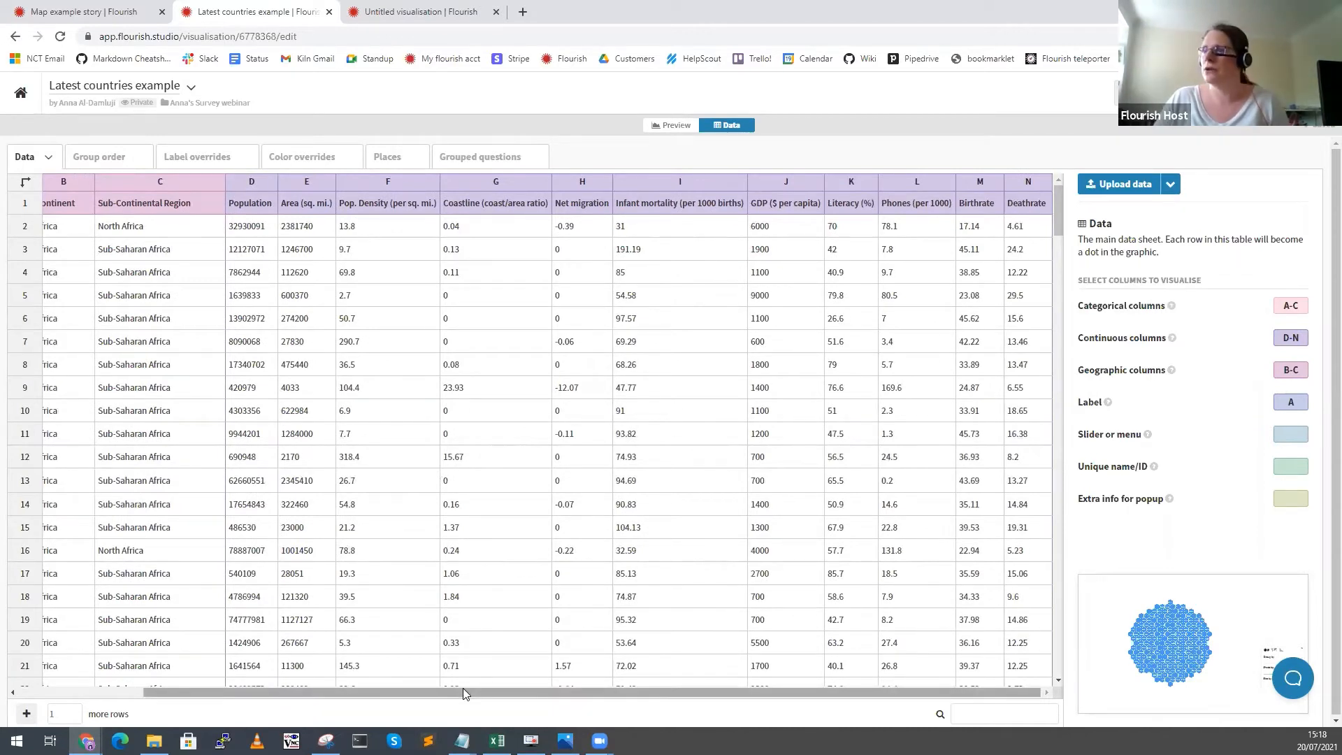
pyautogui.moveTo(463, 688); pyautogui.dragTo(324, 687)
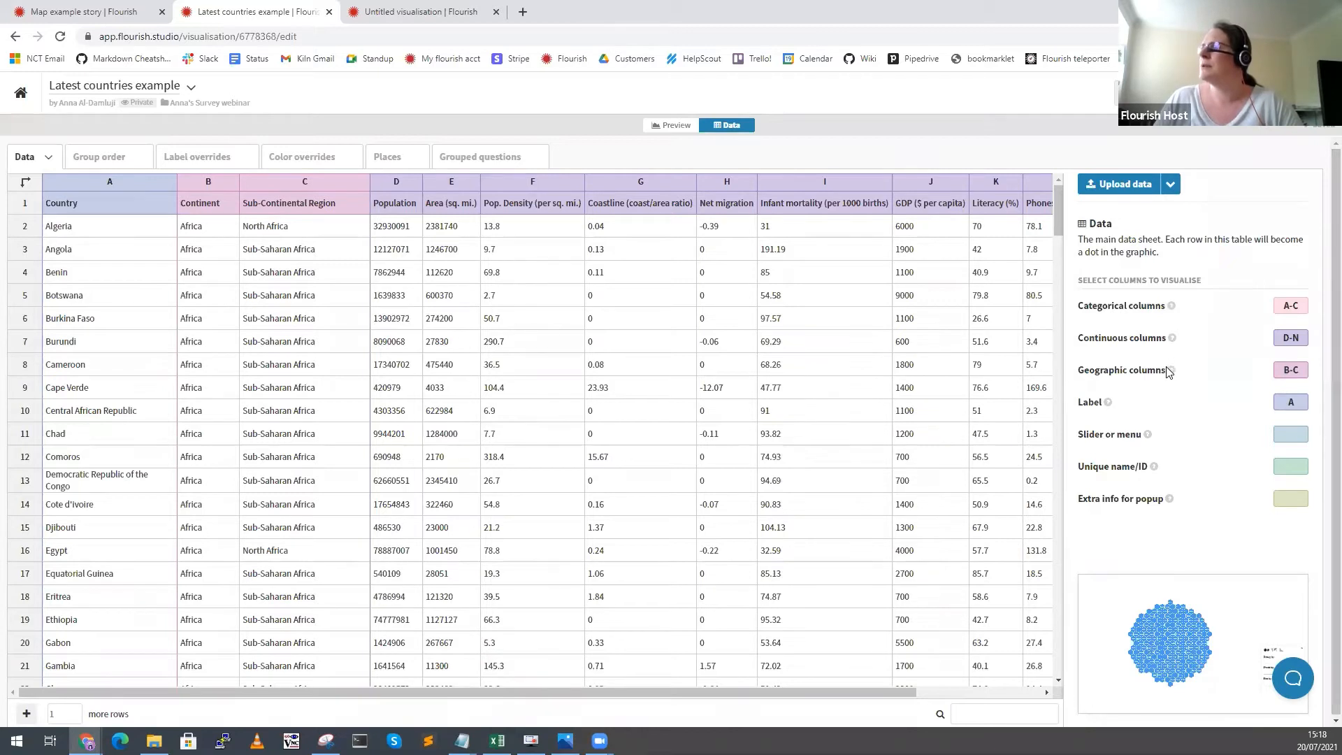
pyautogui.moveTo(1171, 374)
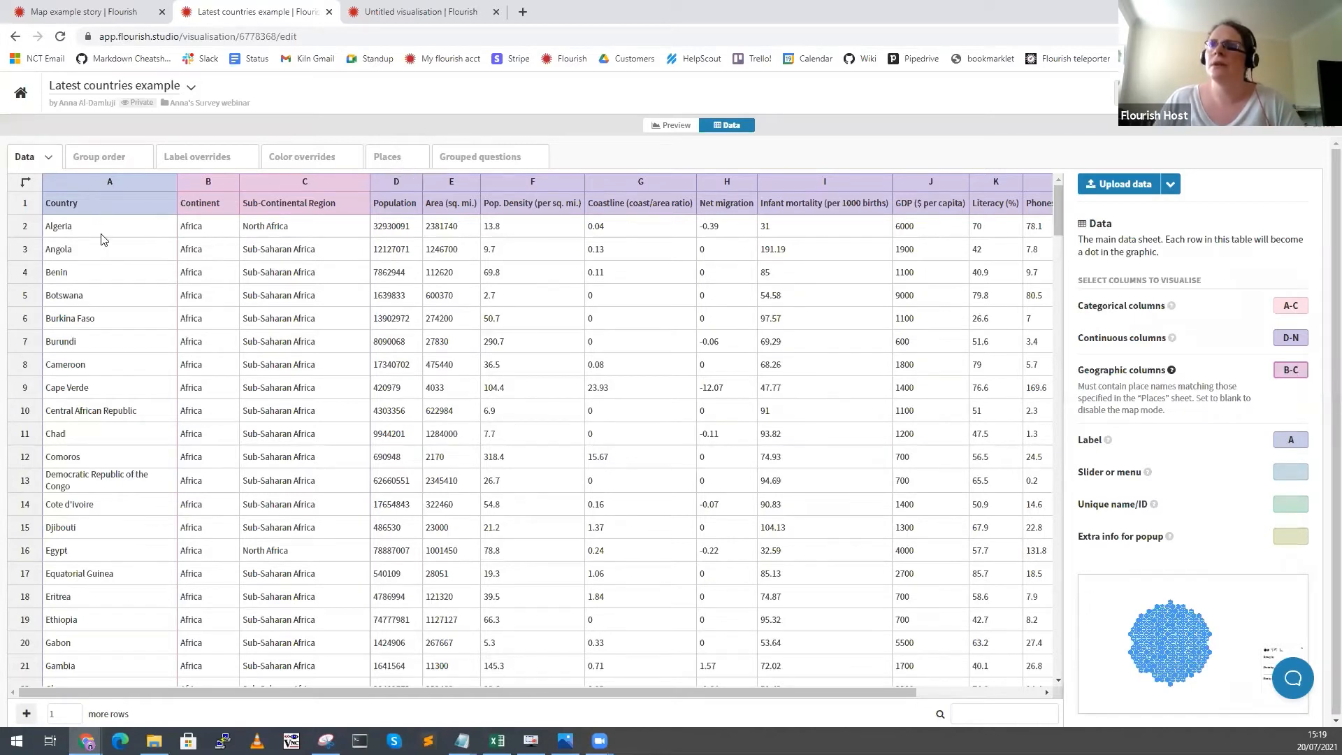
pyautogui.click(204, 227)
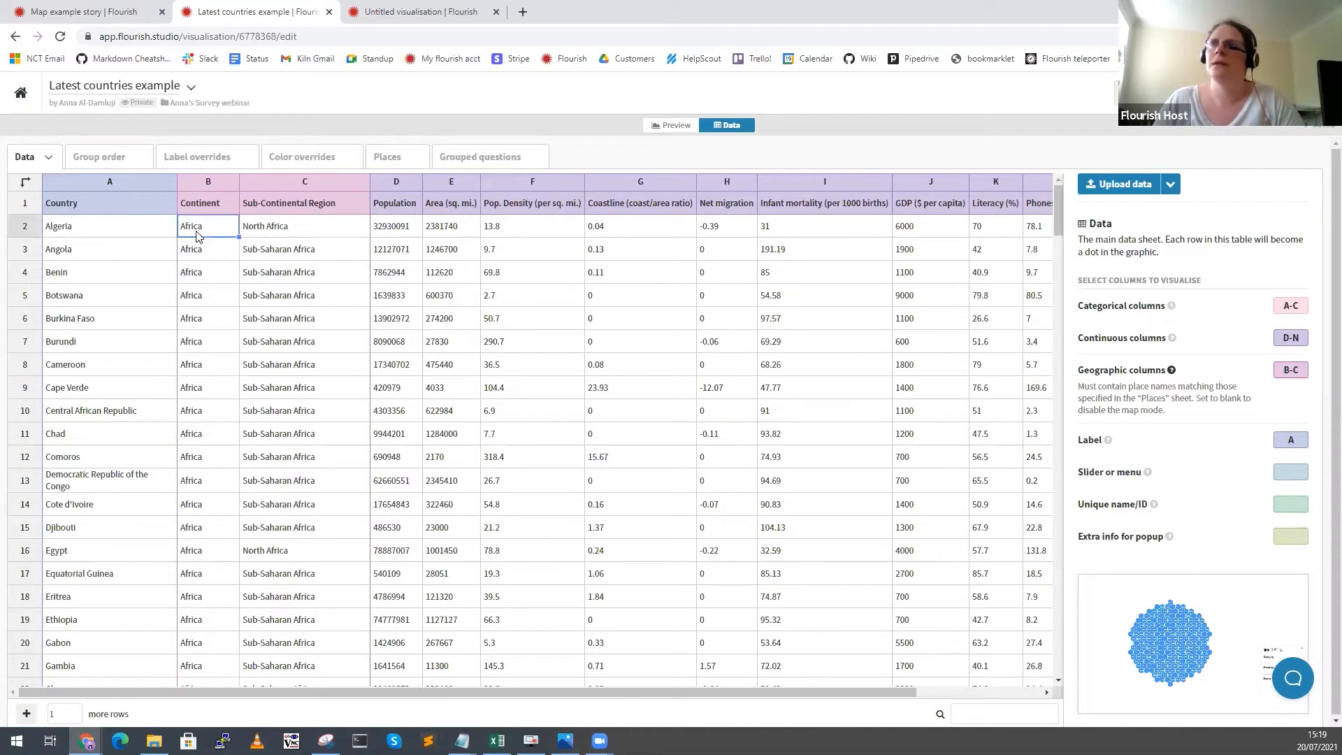
# Examine the place names and the Names setting in the Places sheet, and compare them with the Data sheet's Continent and Sub-Continental Region columns.
pyautogui.click(398, 156)
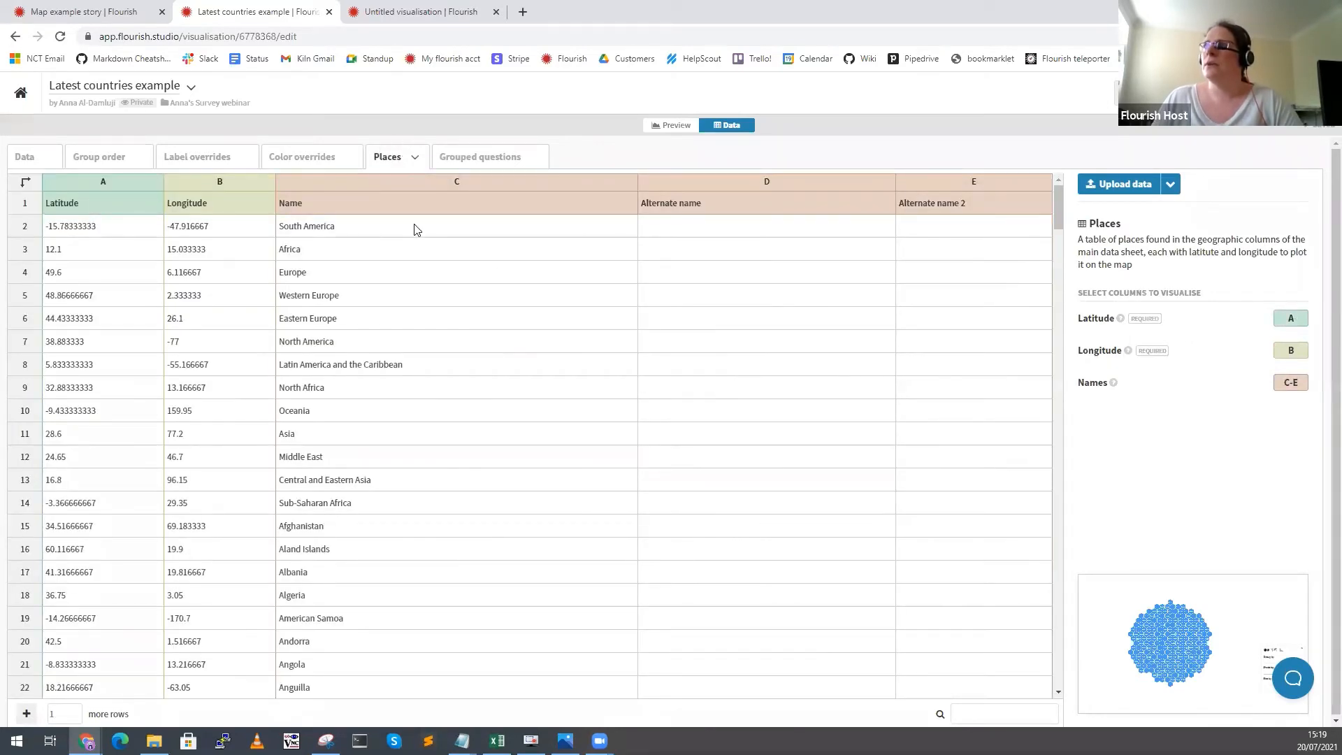
pyautogui.click(375, 200)
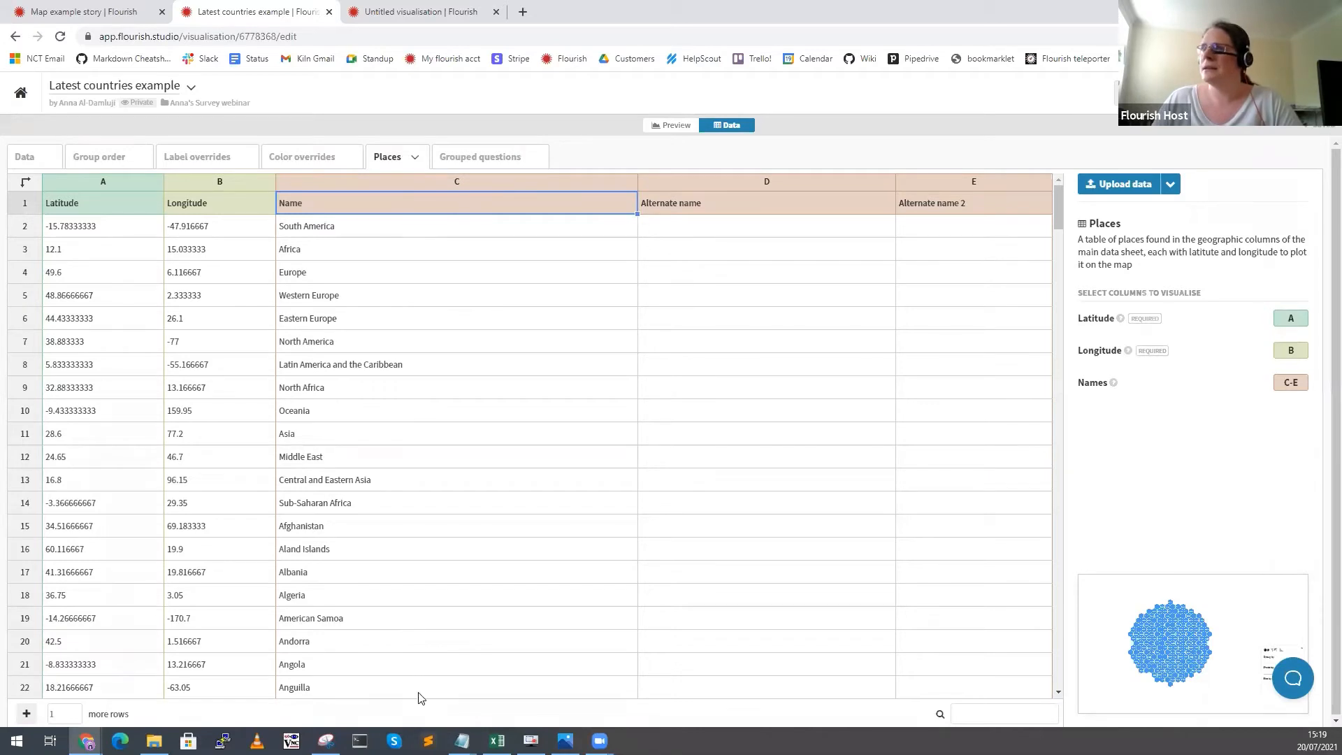
pyautogui.click(1113, 383)
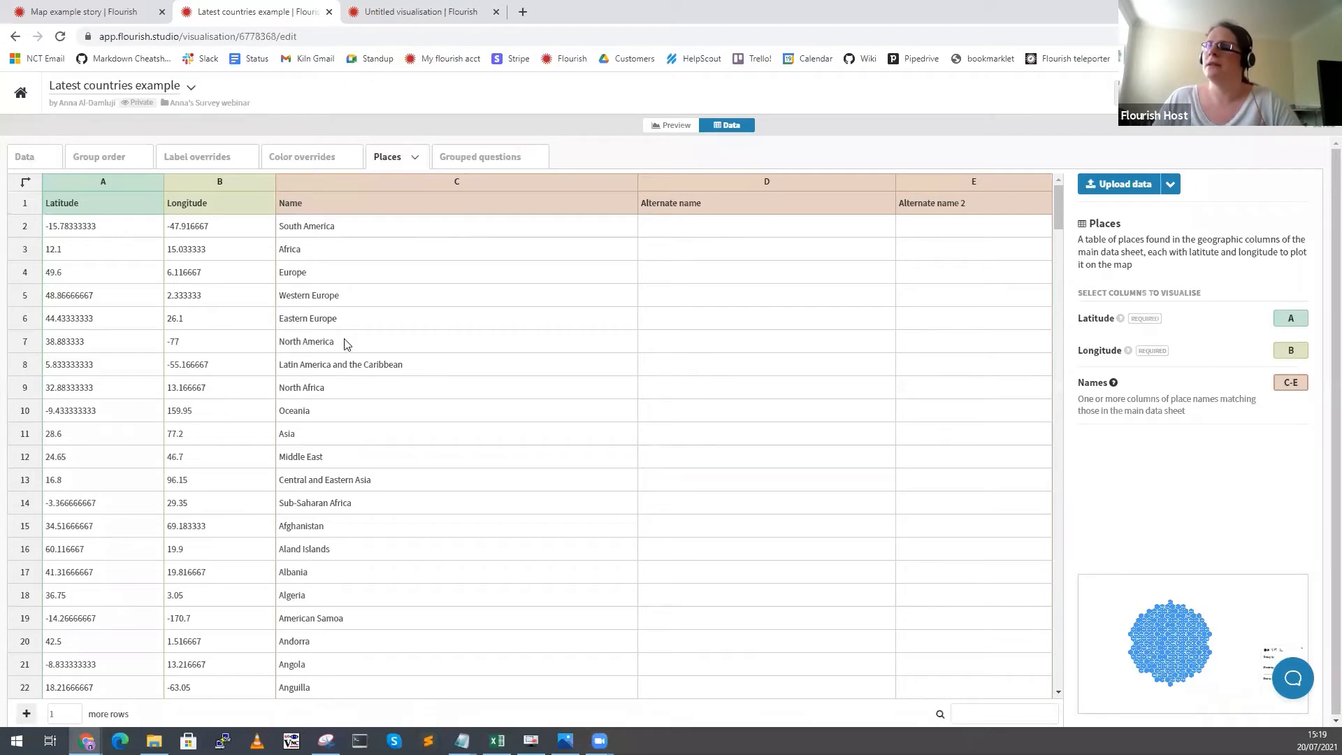
pyautogui.click(314, 231)
pyautogui.click(22, 158)
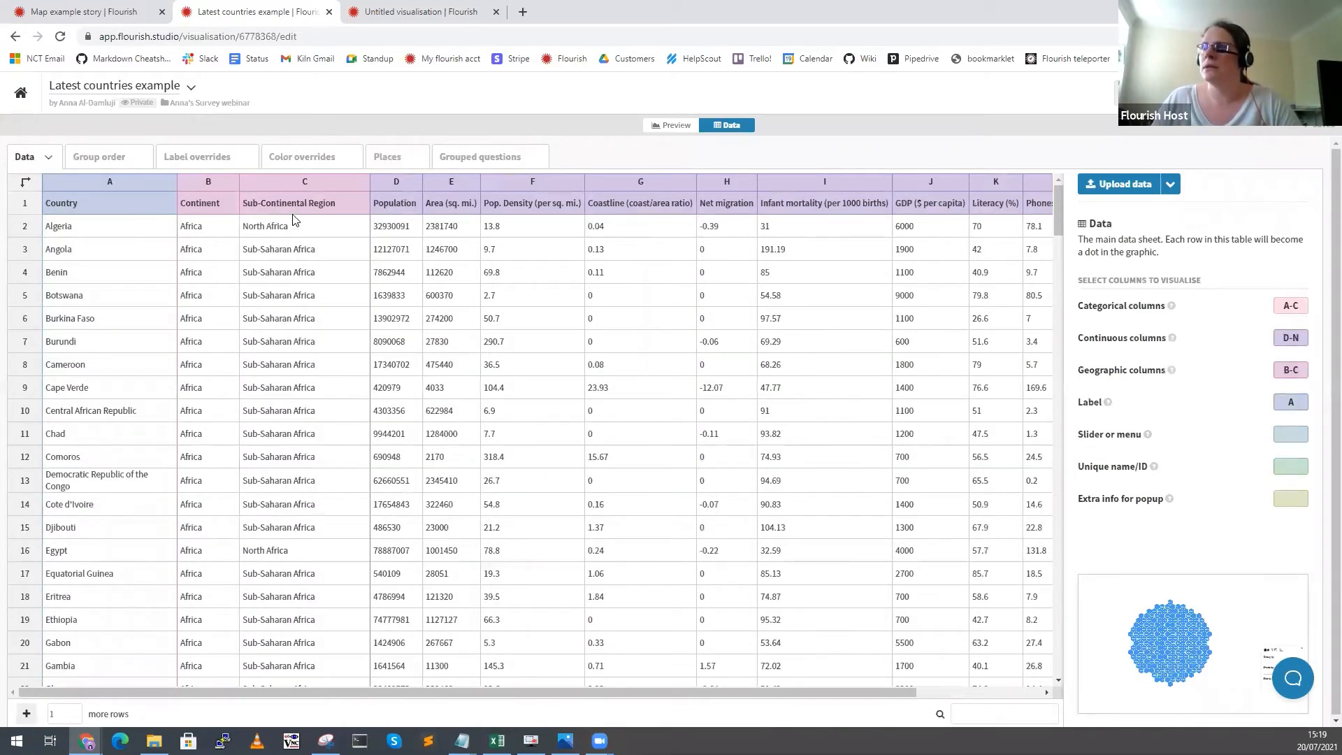
pyautogui.scroll(-1, 310, 405)
pyautogui.scroll(-20, 307, 407)
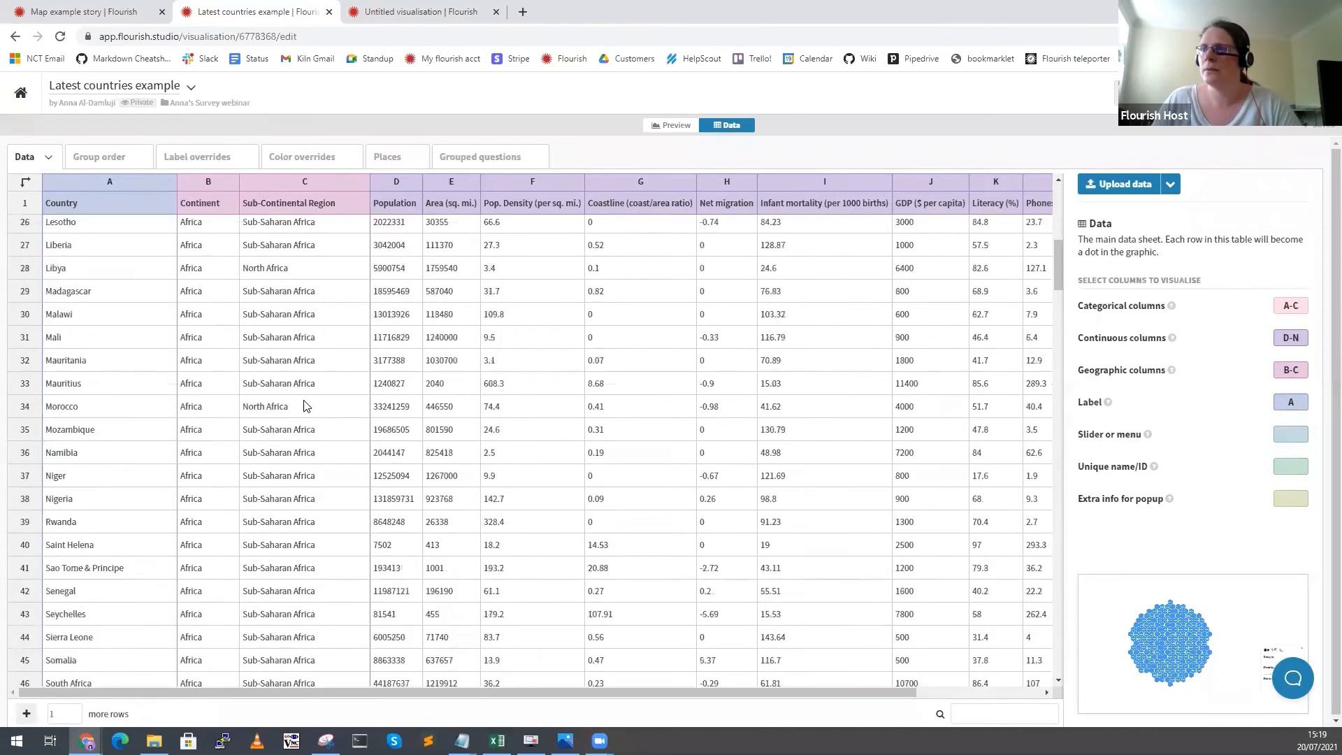
# Look through the Continent and Sub-Continental Region values of the countries further down the Data sheet.
pyautogui.scroll(-12, 304, 397)
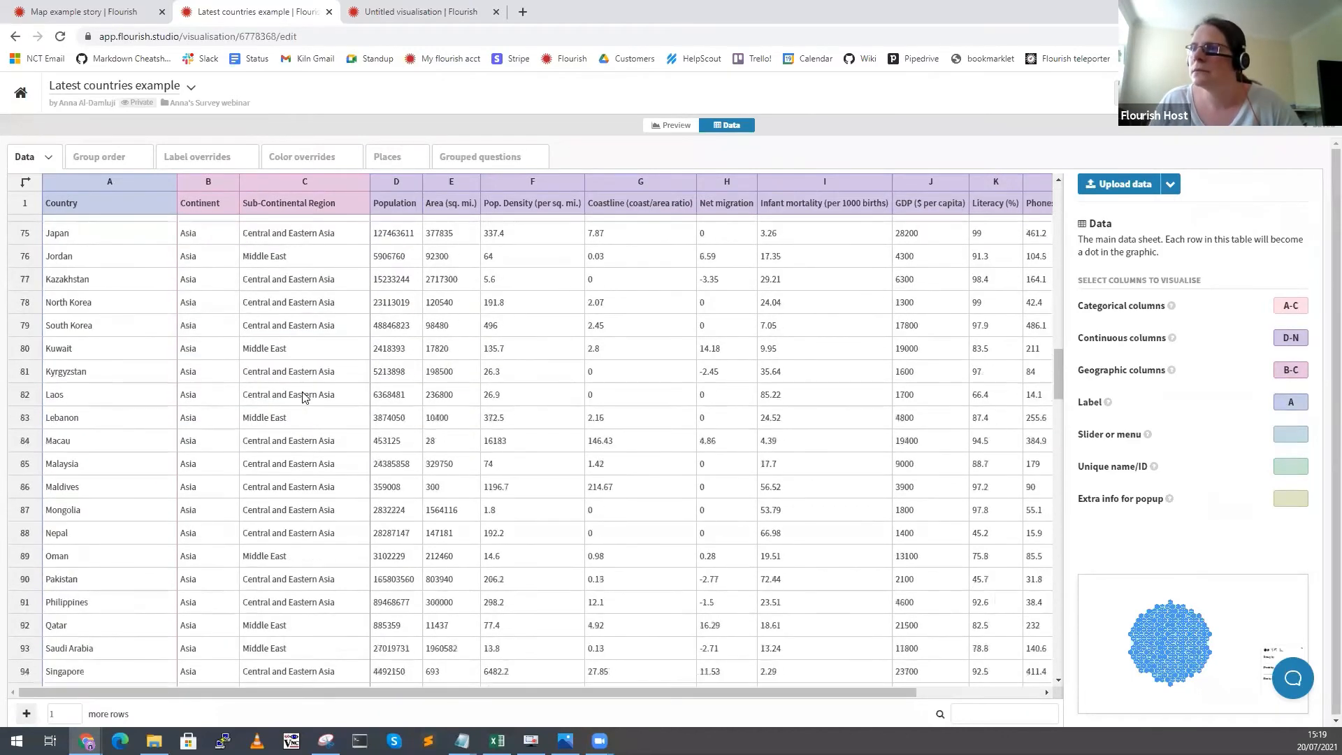
pyautogui.scroll(-3, 302, 391)
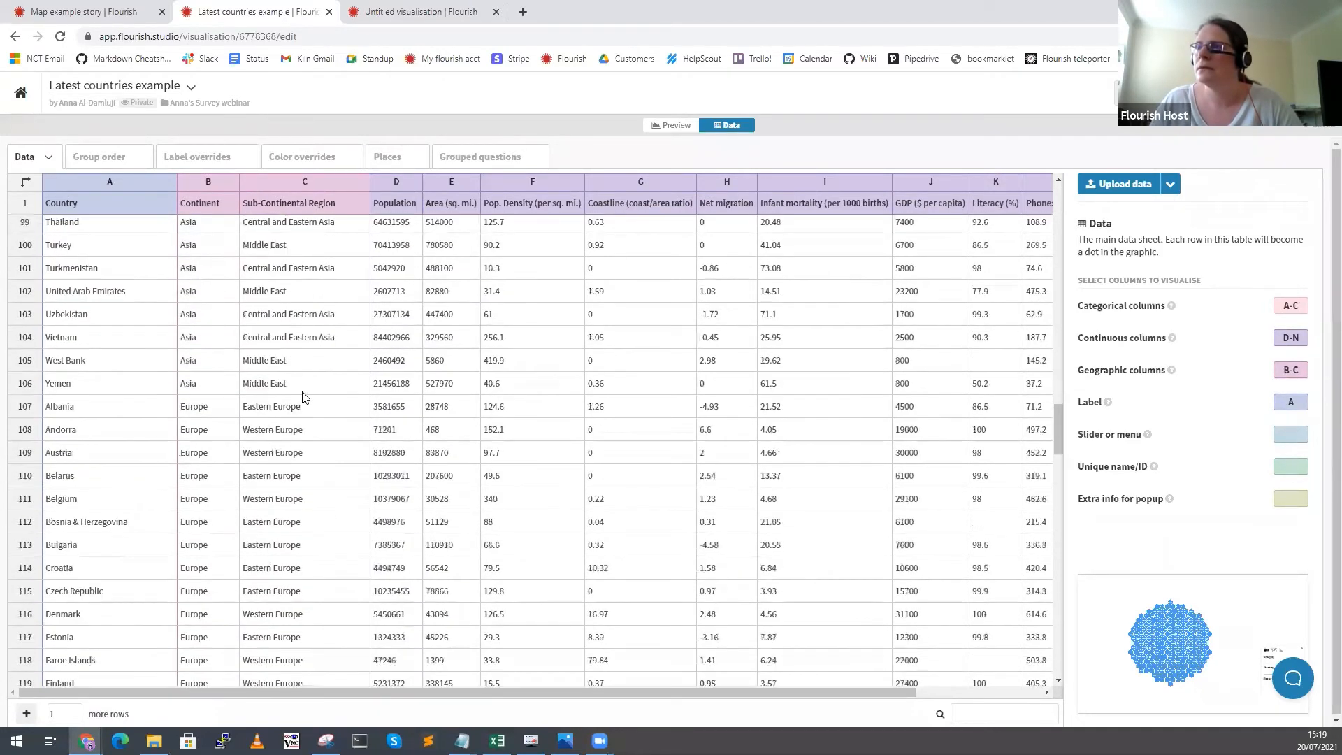
pyautogui.scroll(-11, 280, 426)
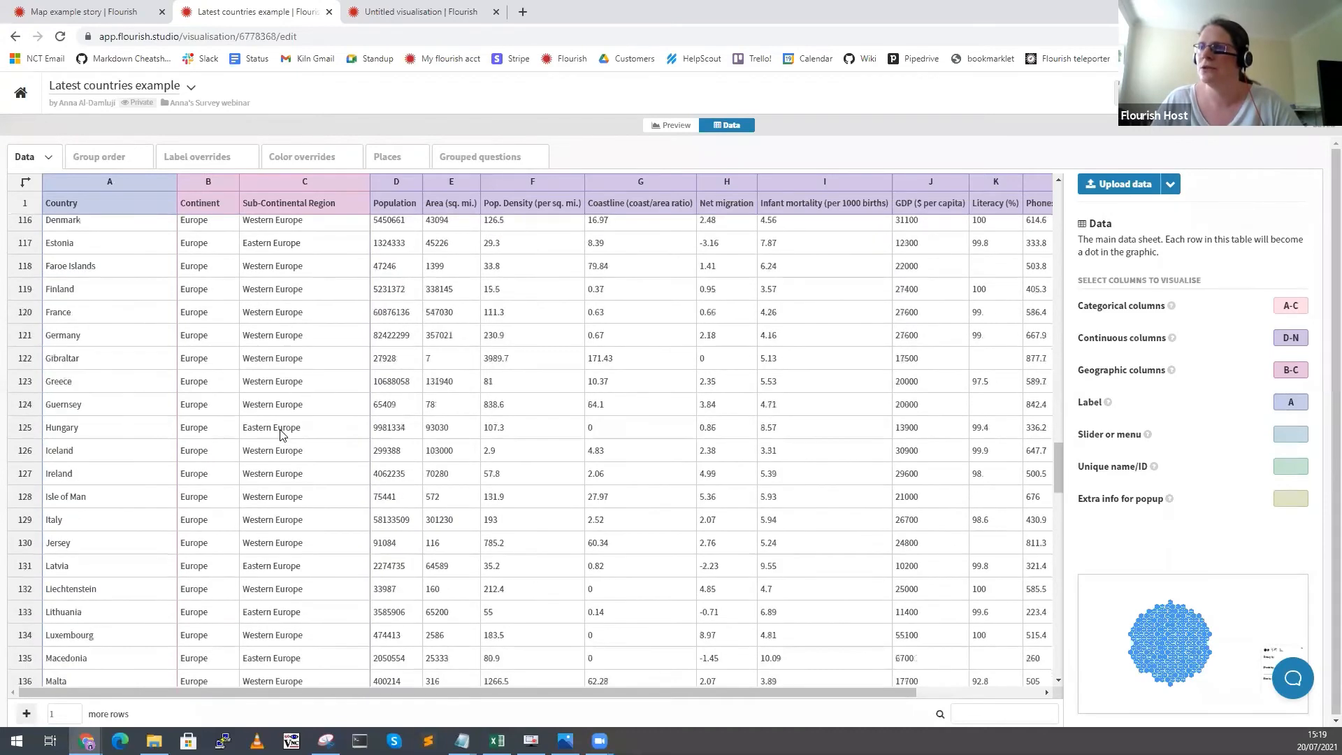
pyautogui.scroll(-10, 279, 426)
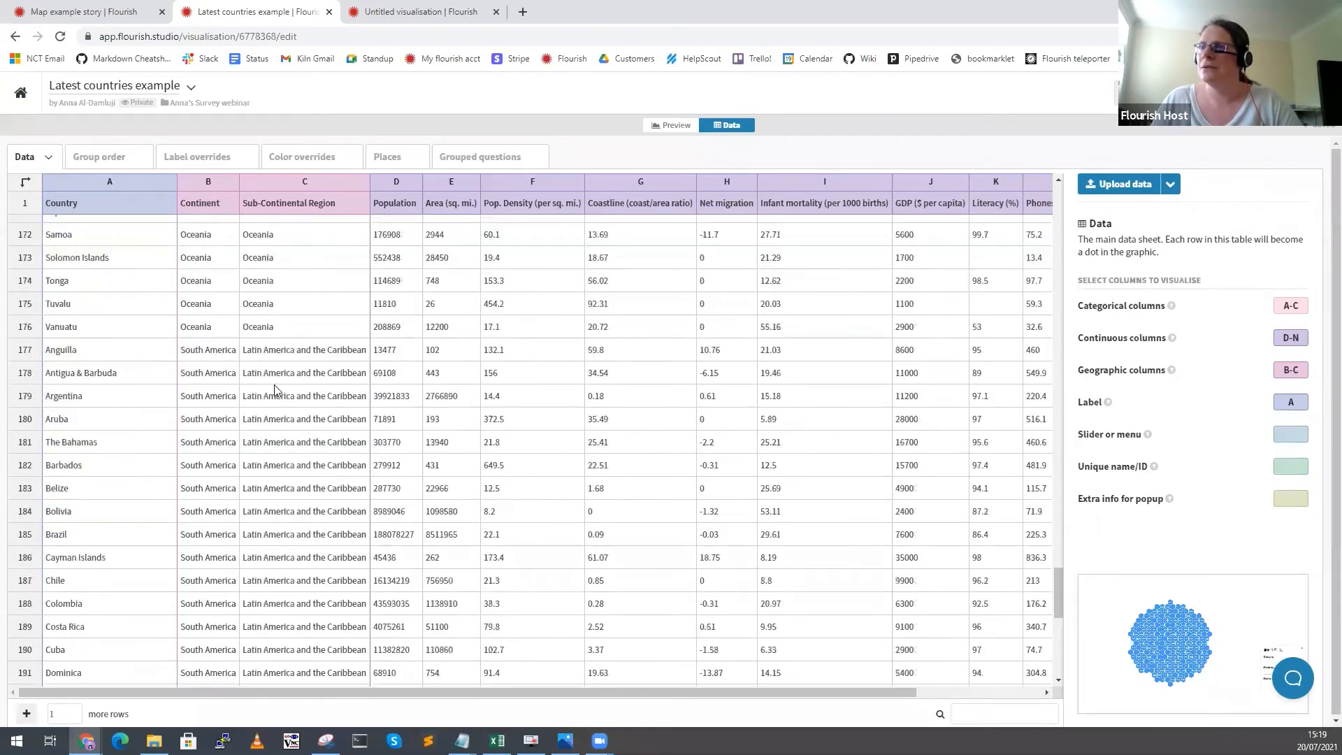
pyautogui.scroll(-6, 224, 263)
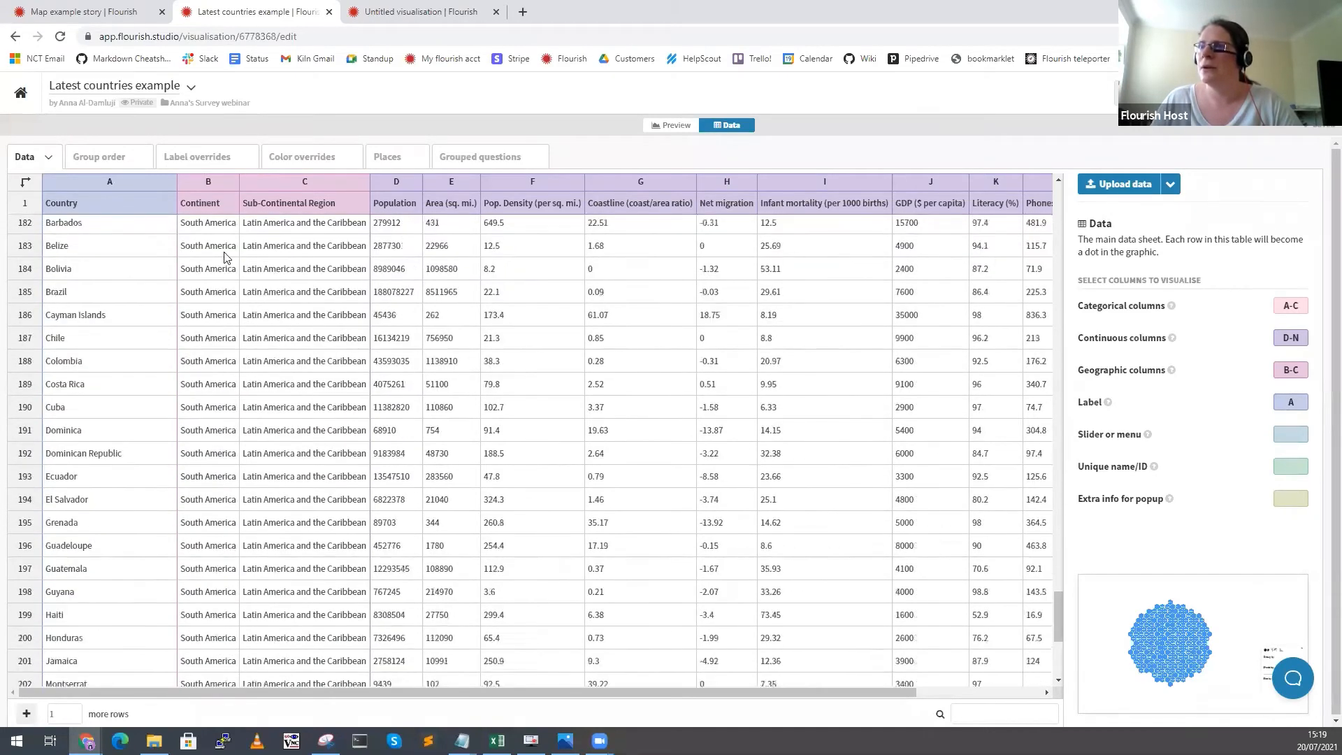
pyautogui.scroll(-1, 203, 261)
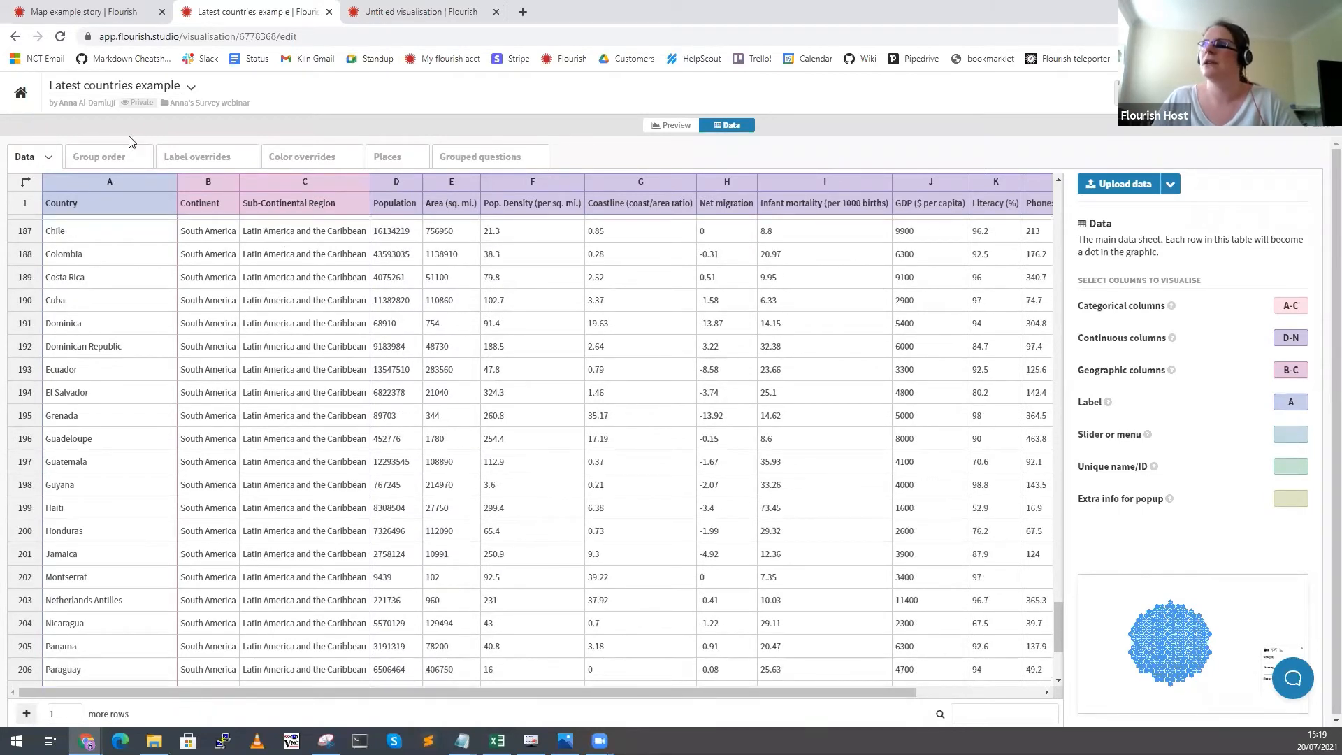
# Examine the latitude and longitude values given for South America and Africa in the Places sheet.
pyautogui.click(395, 159)
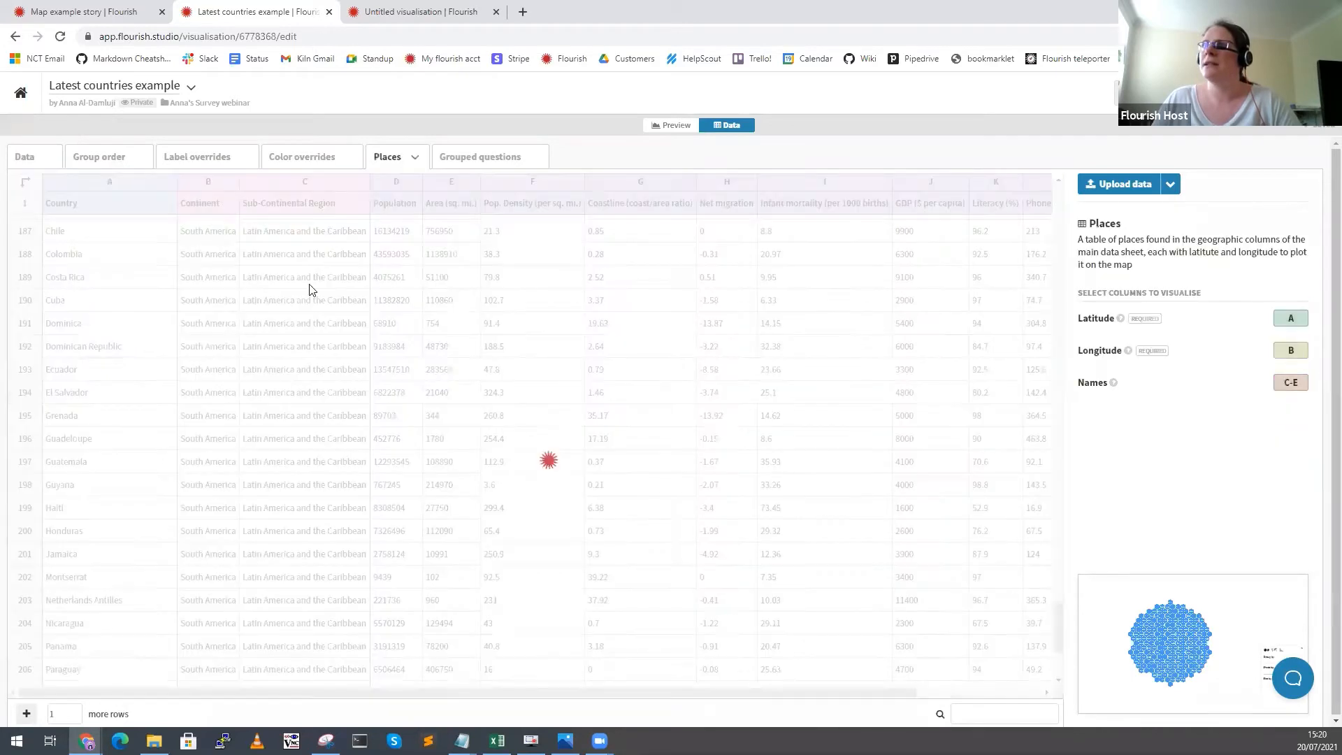
pyautogui.scroll(4, 1056, 517)
pyautogui.moveTo(1057, 493); pyautogui.dragTo(1034, 164)
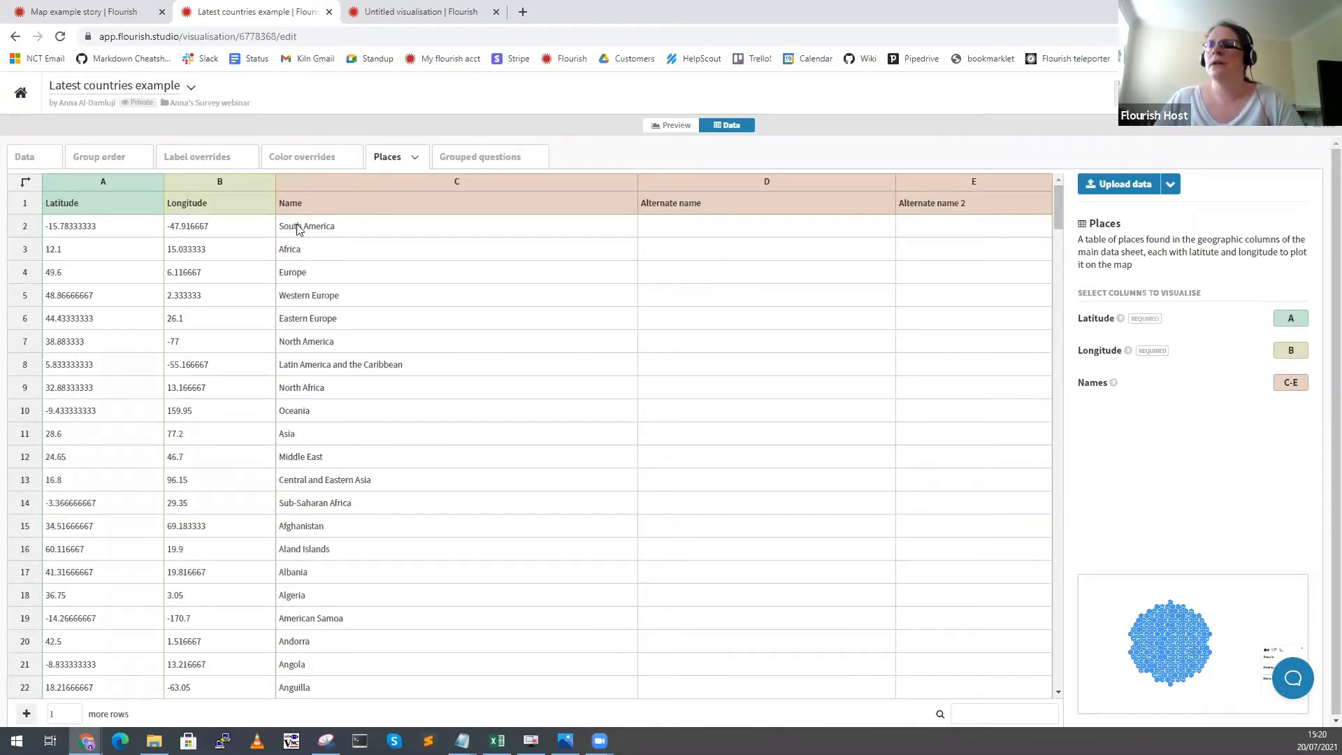
pyautogui.moveTo(225, 231); pyautogui.dragTo(63, 229)
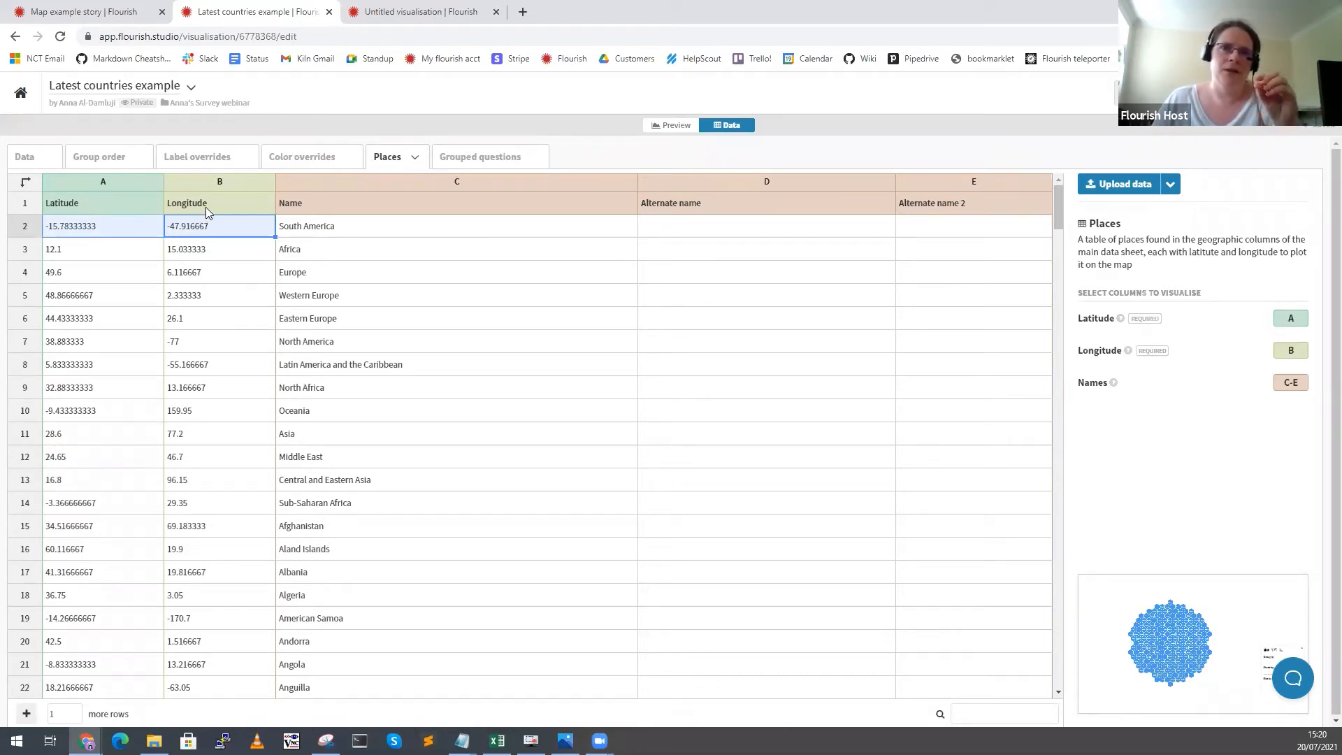
pyautogui.click(308, 250)
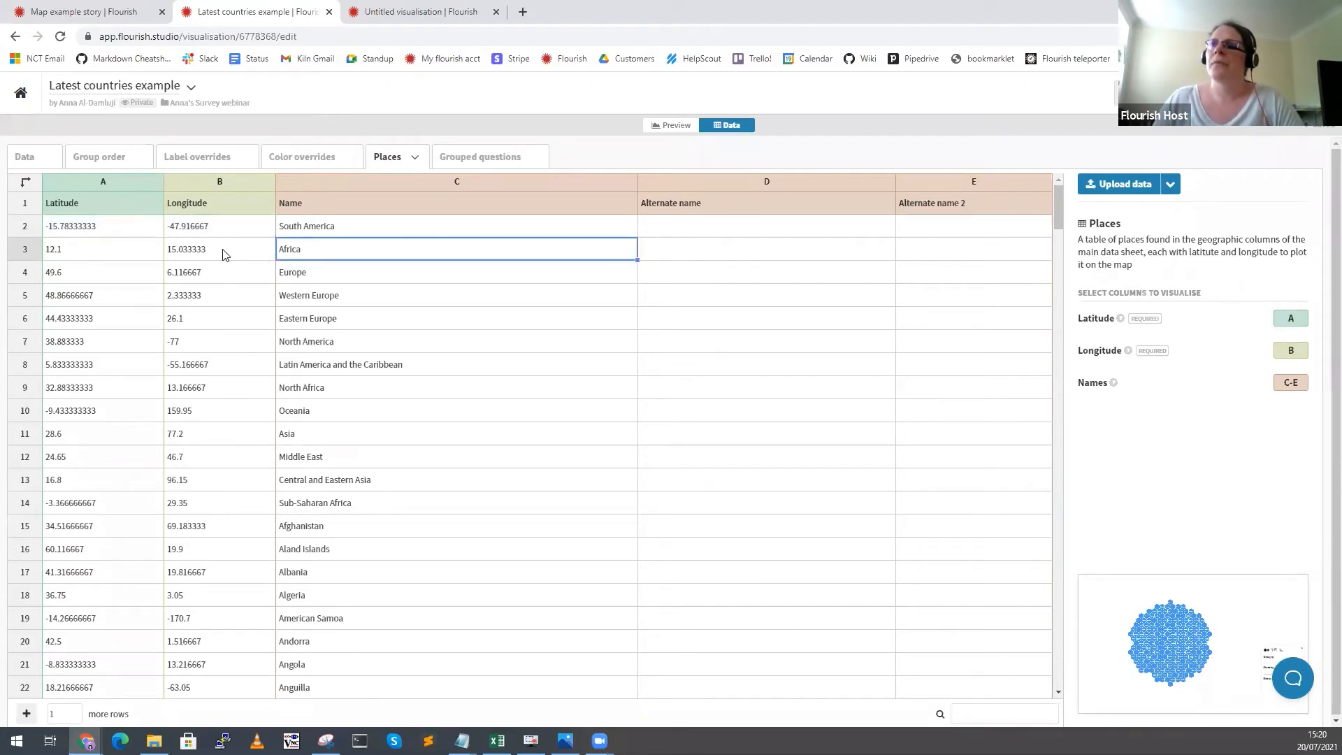
pyautogui.moveTo(223, 254); pyautogui.dragTo(123, 259)
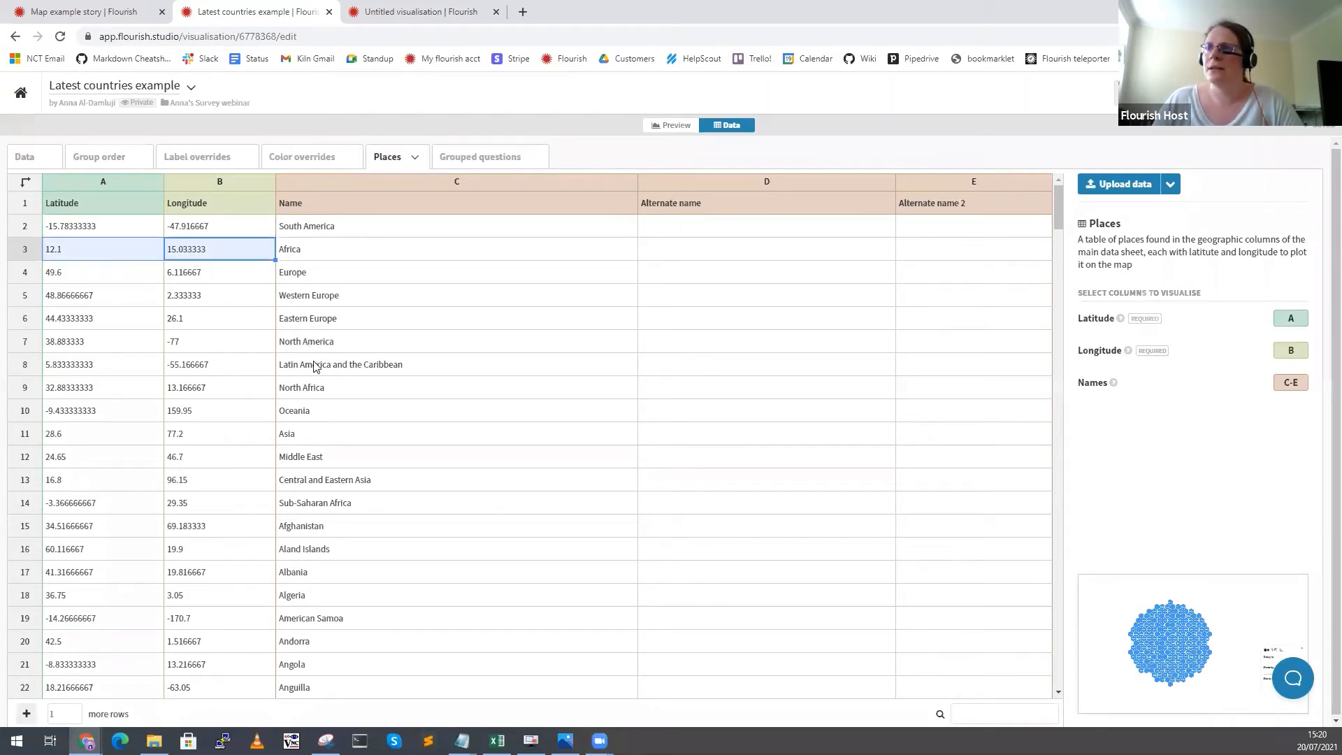
# Look through the country entries and their coordinates in the Places sheet, and check the Asia entry.
pyautogui.scroll(-8, 342, 508)
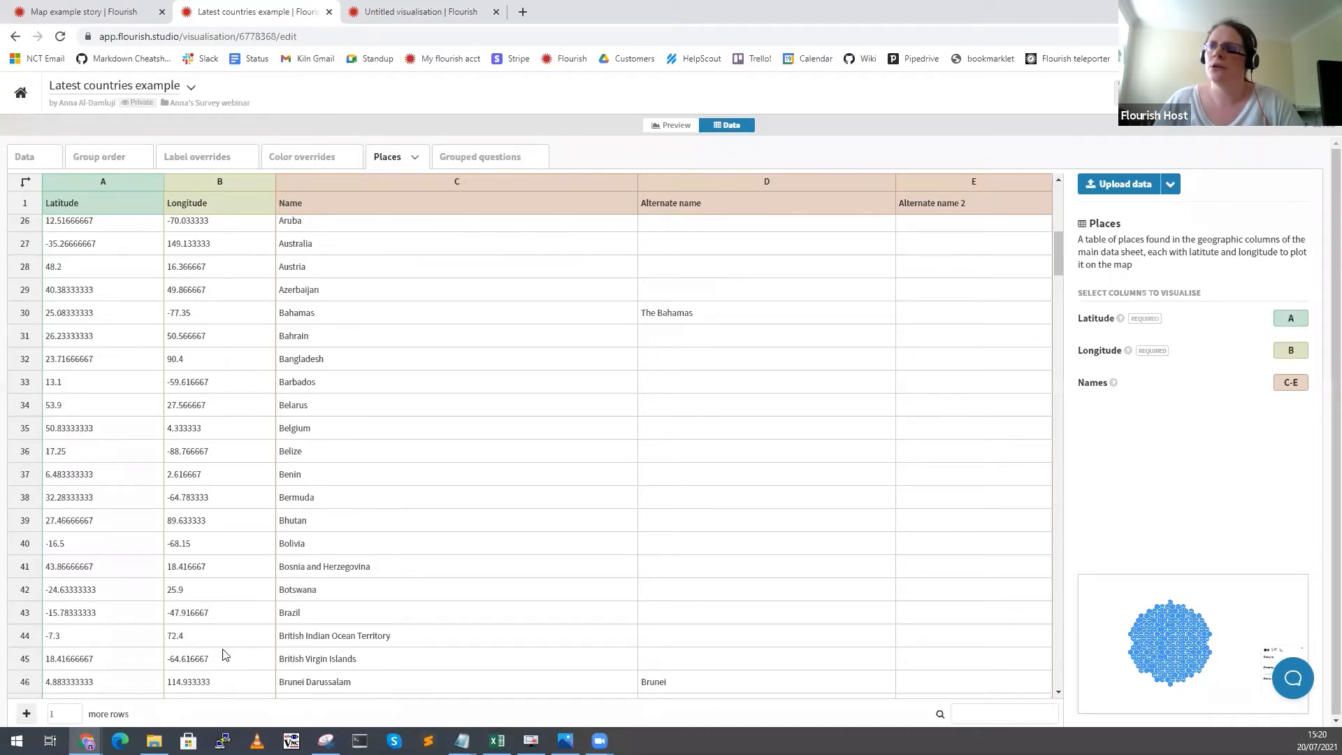
pyautogui.scroll(8, 321, 451)
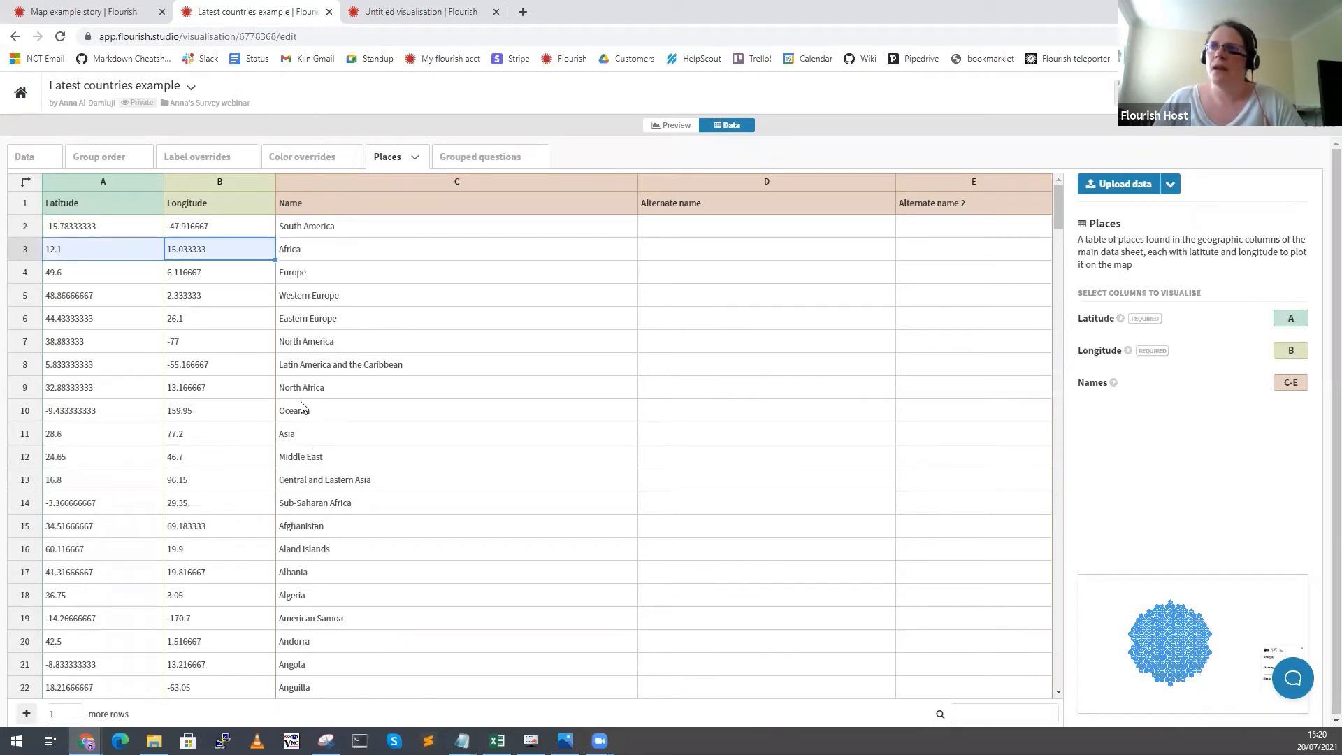
pyautogui.click(303, 433)
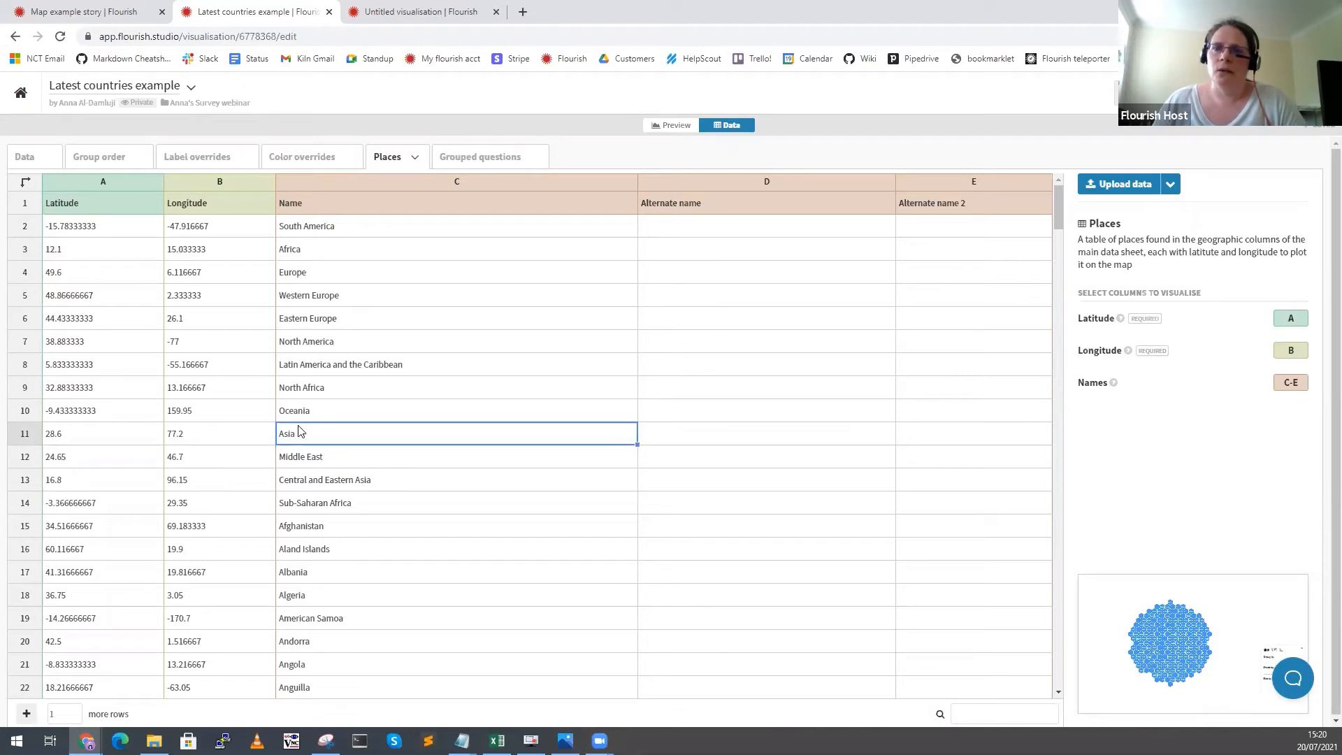
pyautogui.click(411, 6)
pyautogui.click(271, 6)
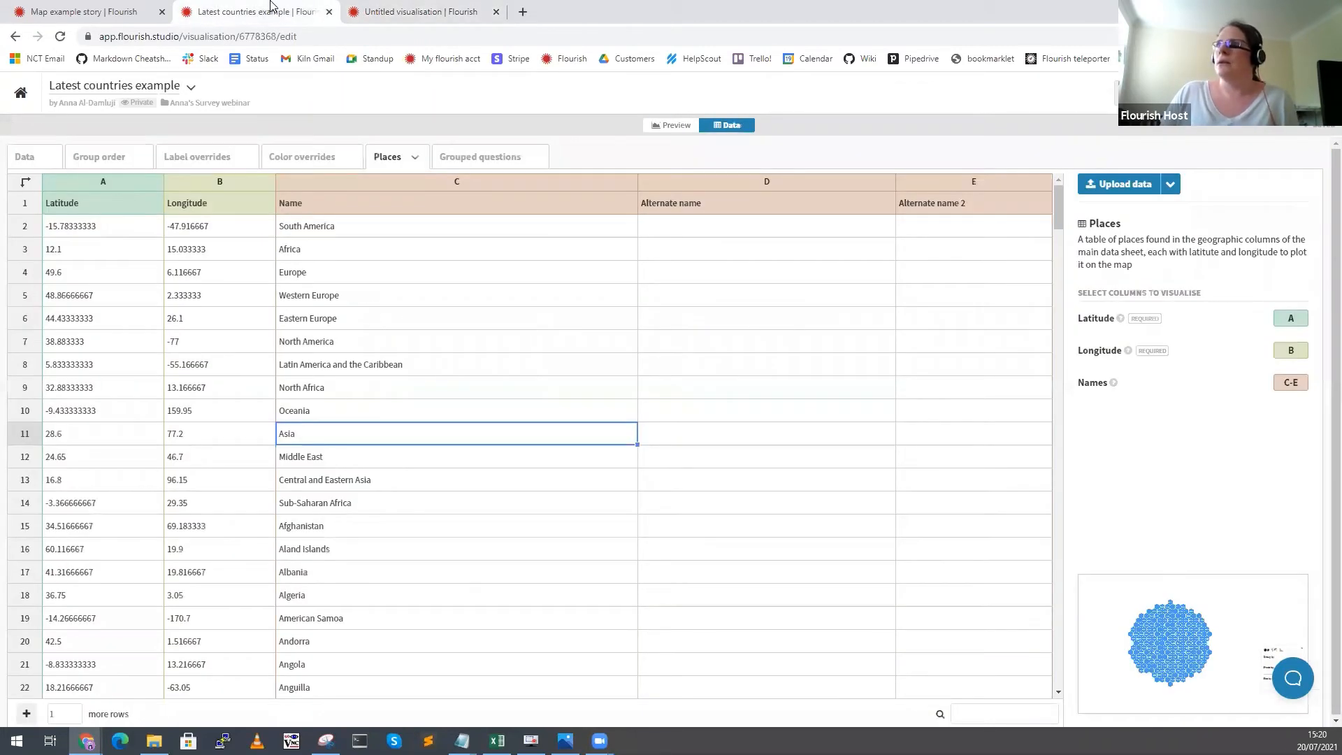
# Show the preview as a map, with both the group location and the shading set to Sub-Continental Region.
pyautogui.click(672, 130)
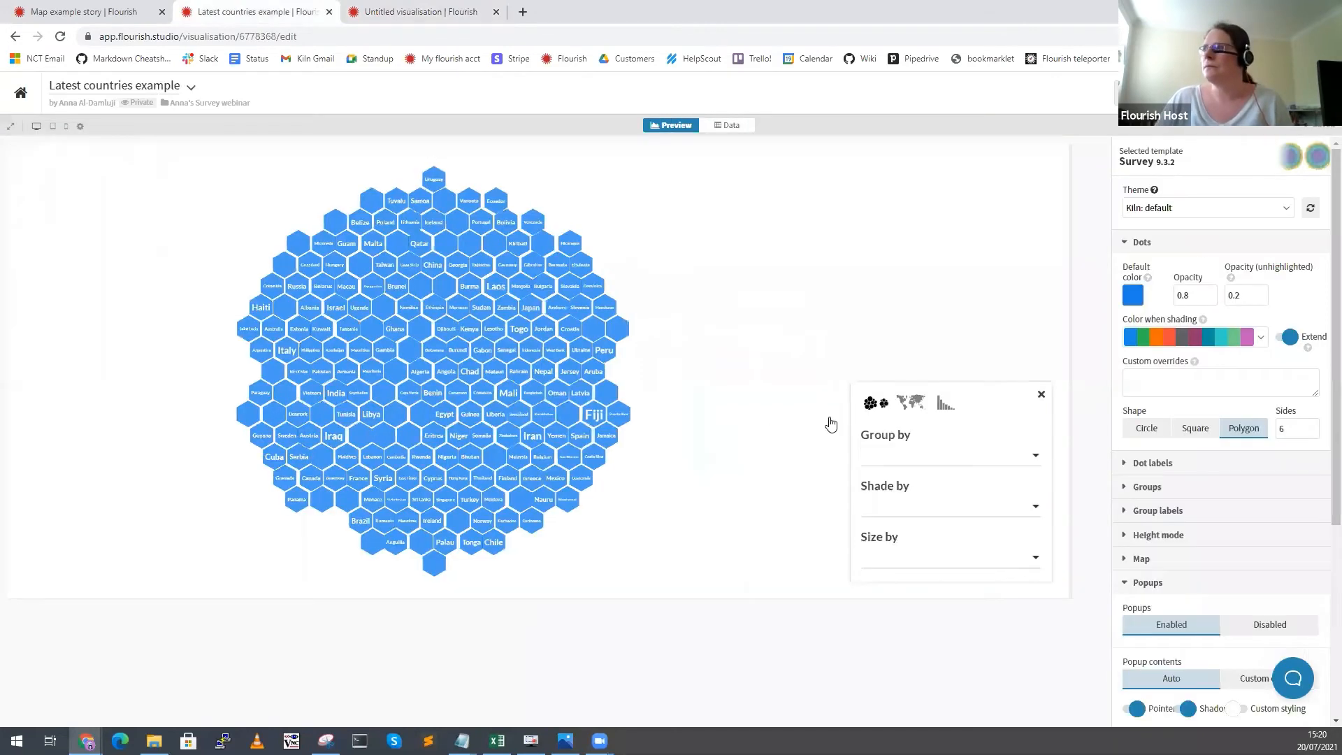
pyautogui.click(912, 404)
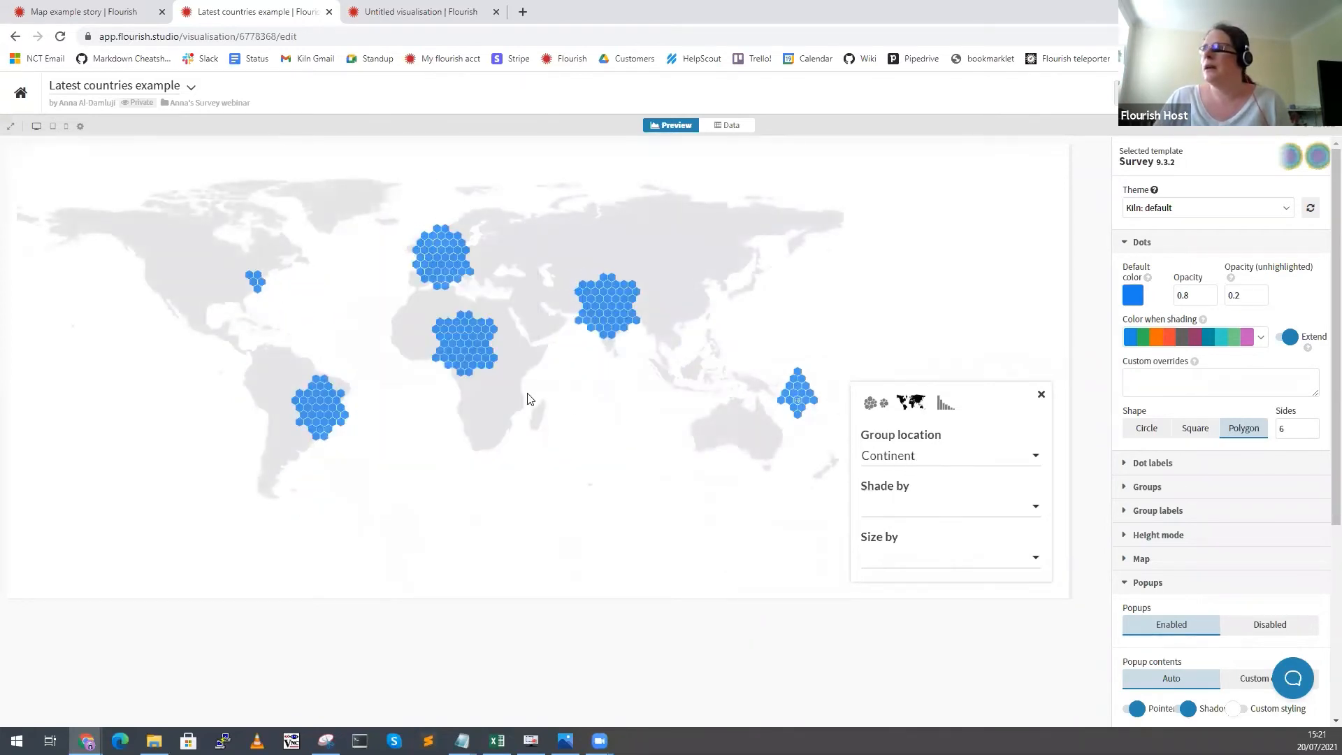
pyautogui.click(886, 456)
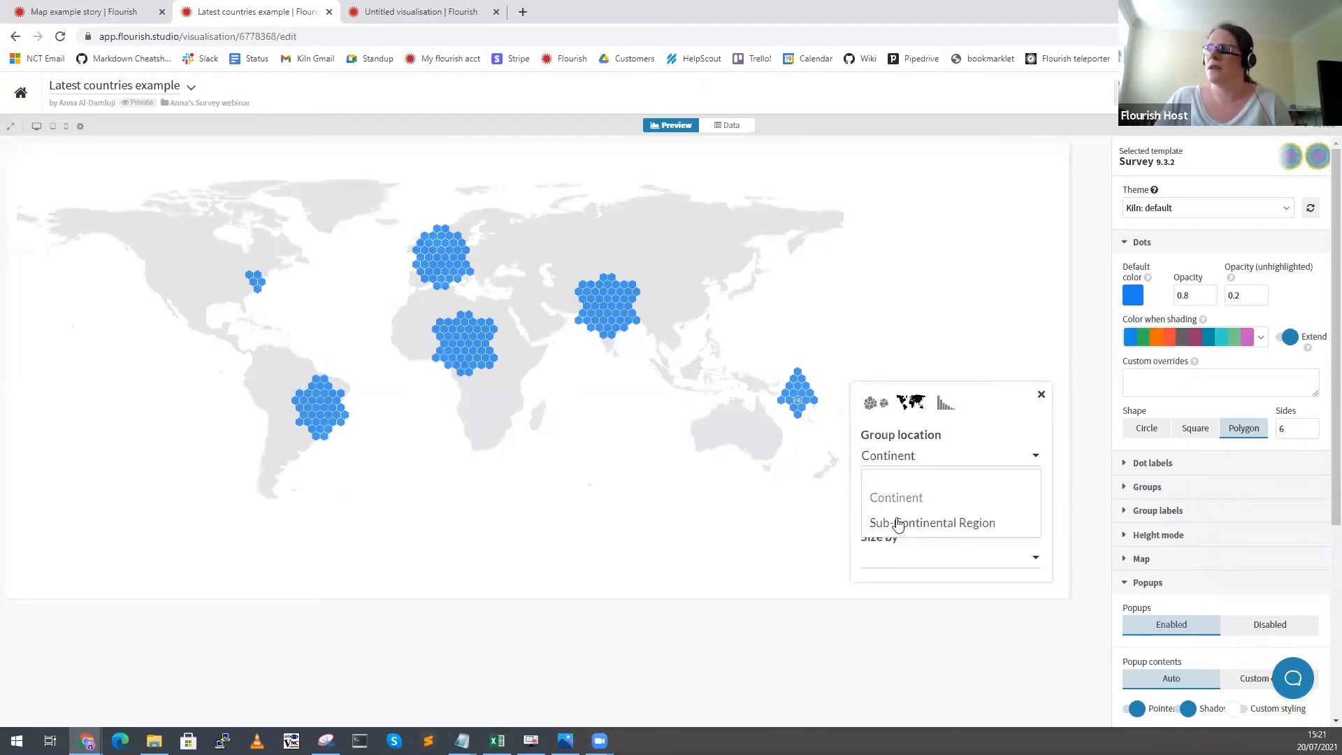
pyautogui.click(894, 523)
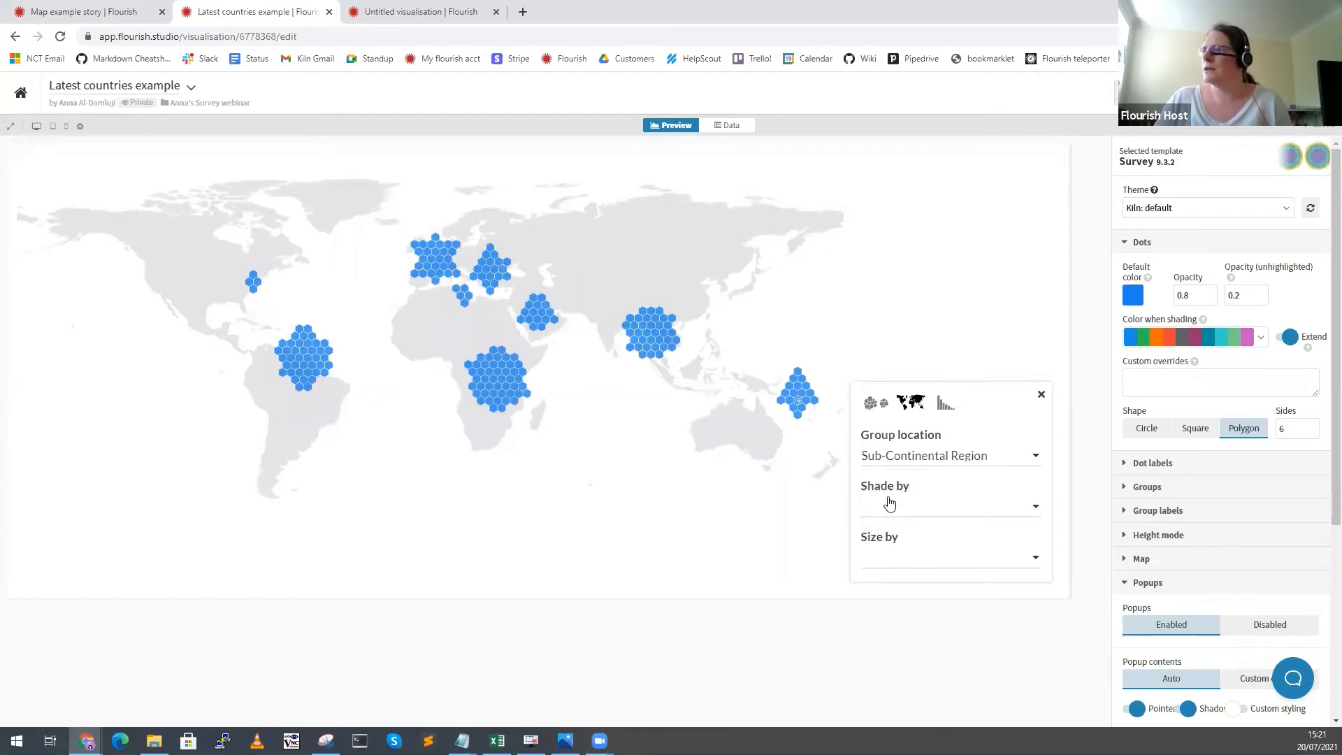
pyautogui.click(886, 505)
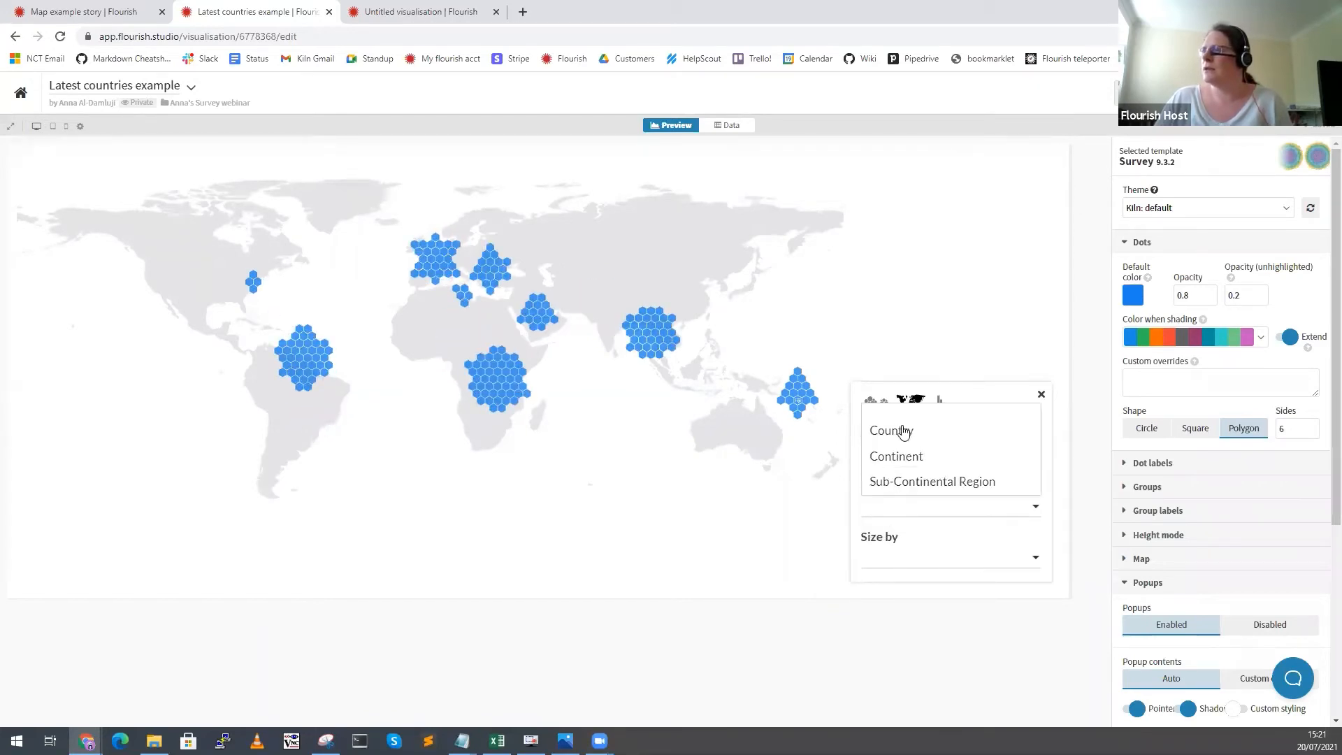
pyautogui.click(898, 482)
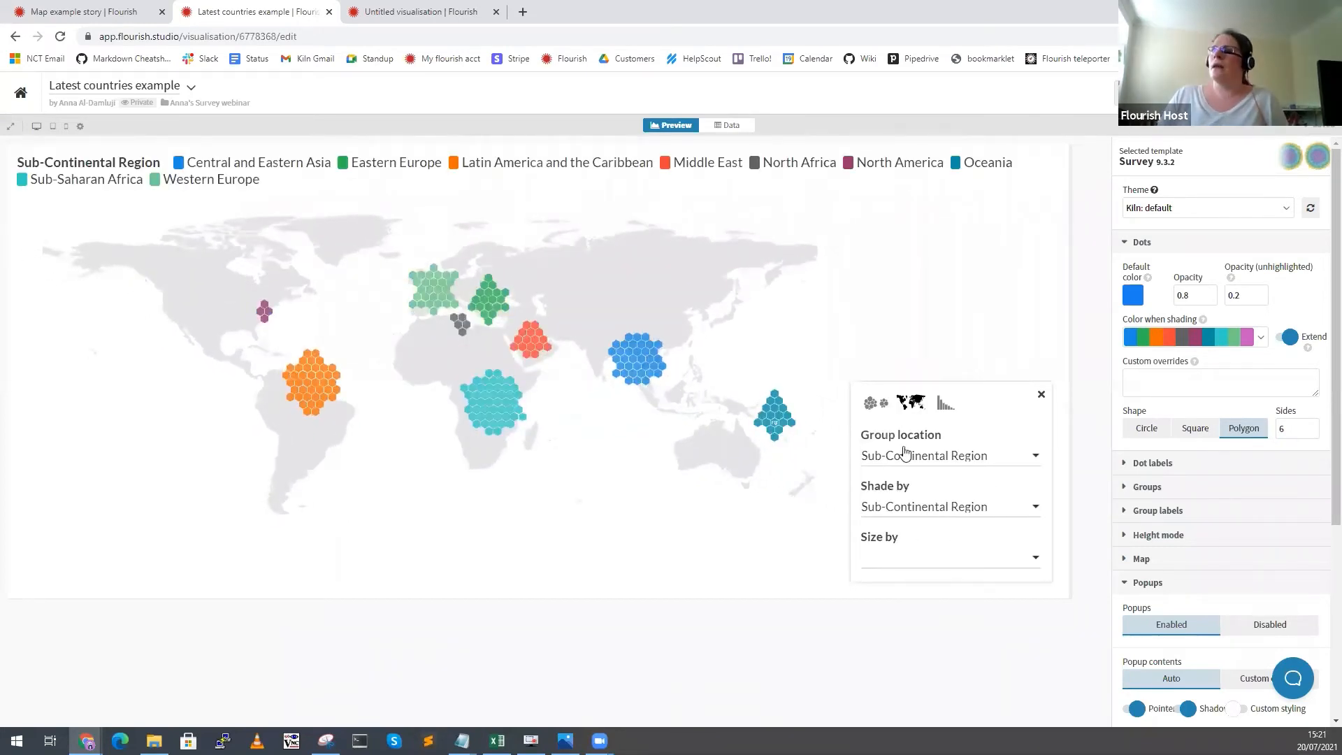
# Switch the preview to the cluster view, size the dots by Population and inspect China's popup.
pyautogui.click(870, 405)
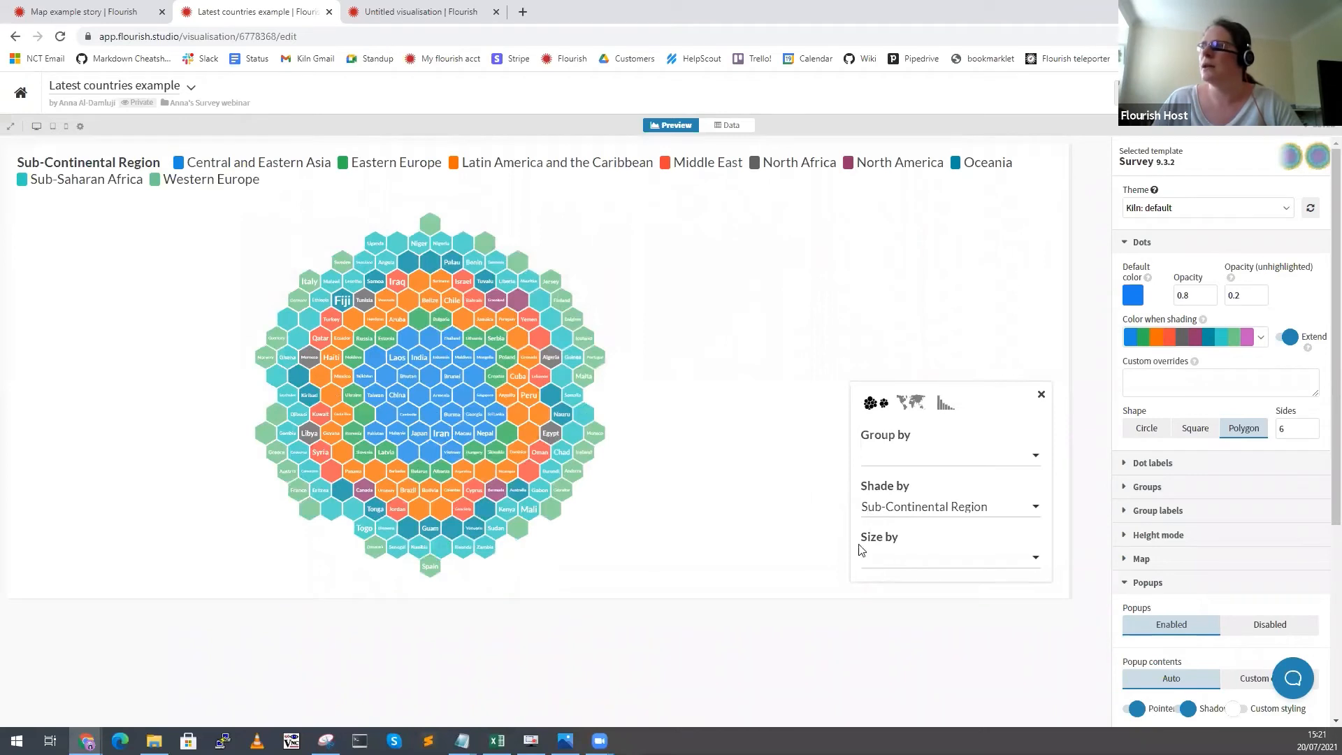
pyautogui.click(882, 565)
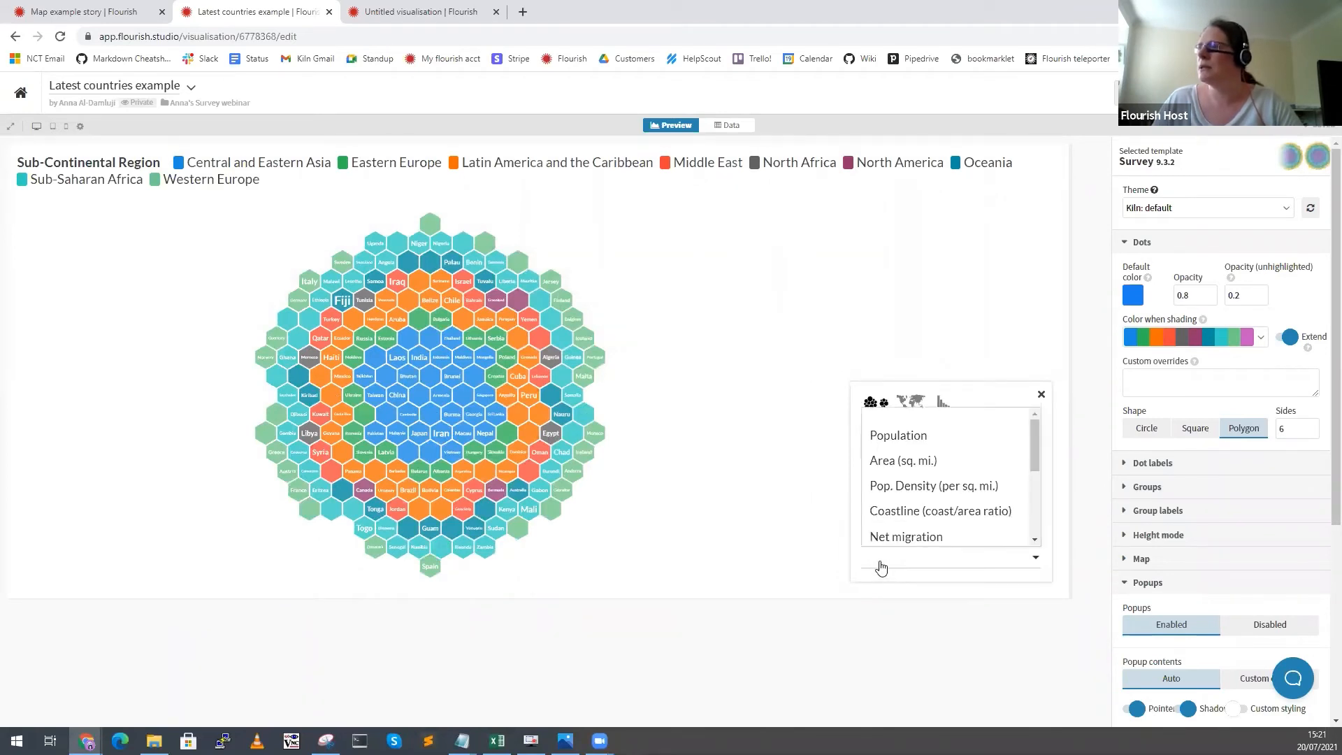
pyautogui.click(913, 442)
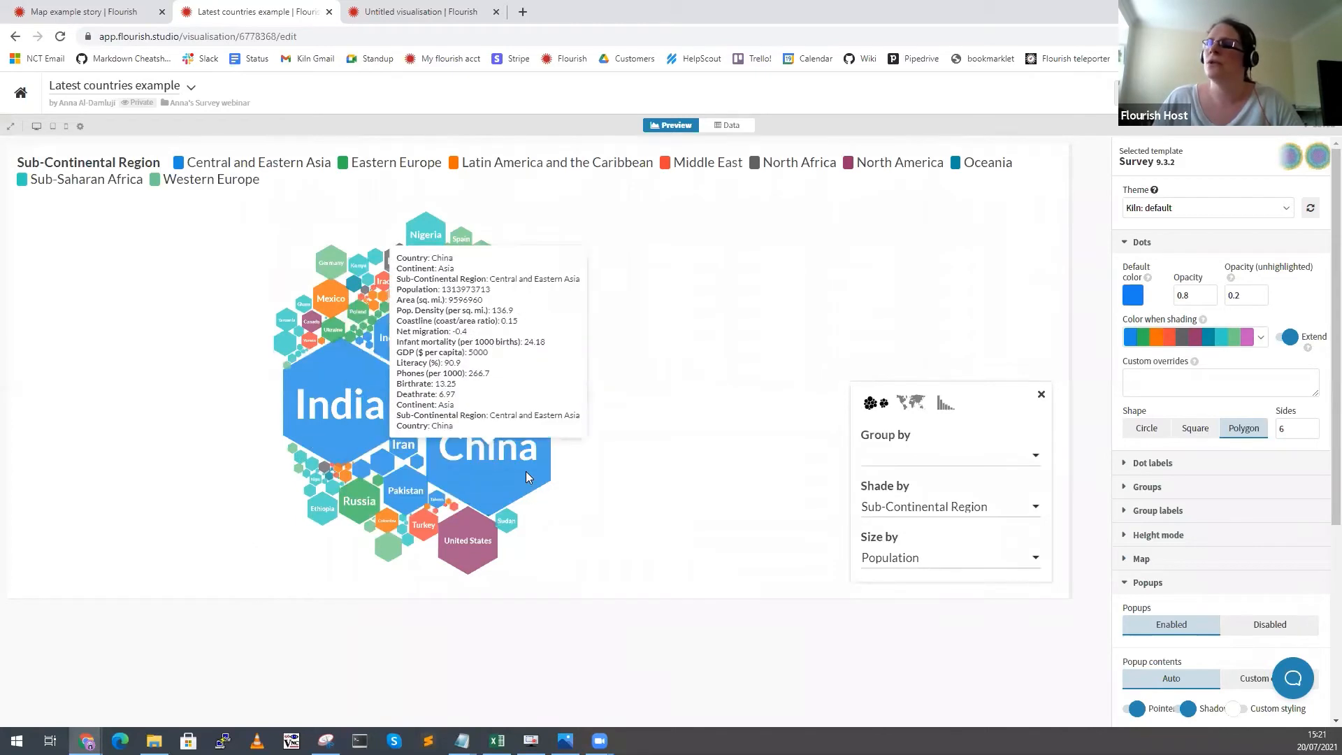
pyautogui.moveTo(524, 481)
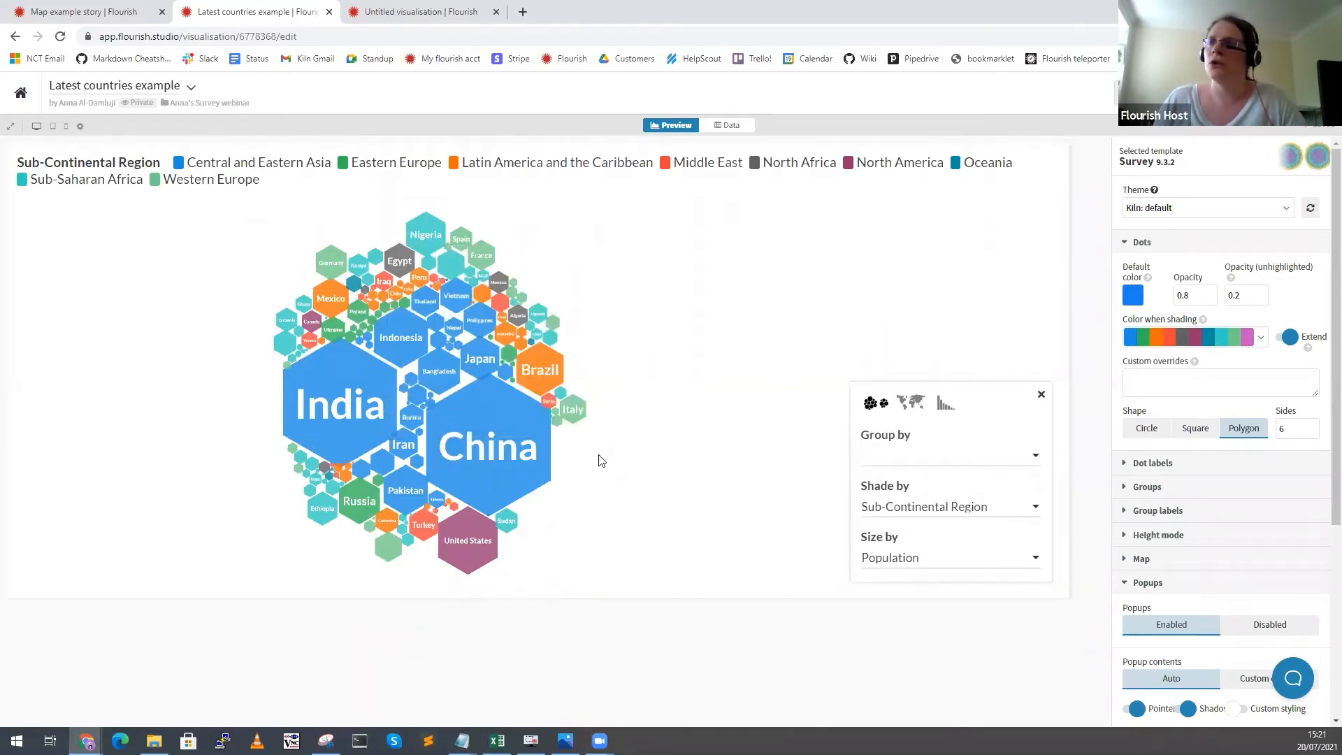
# Switch to the Untitled visualisation, display its dots as clusters and clear the Group by setting.
pyautogui.click(439, 10)
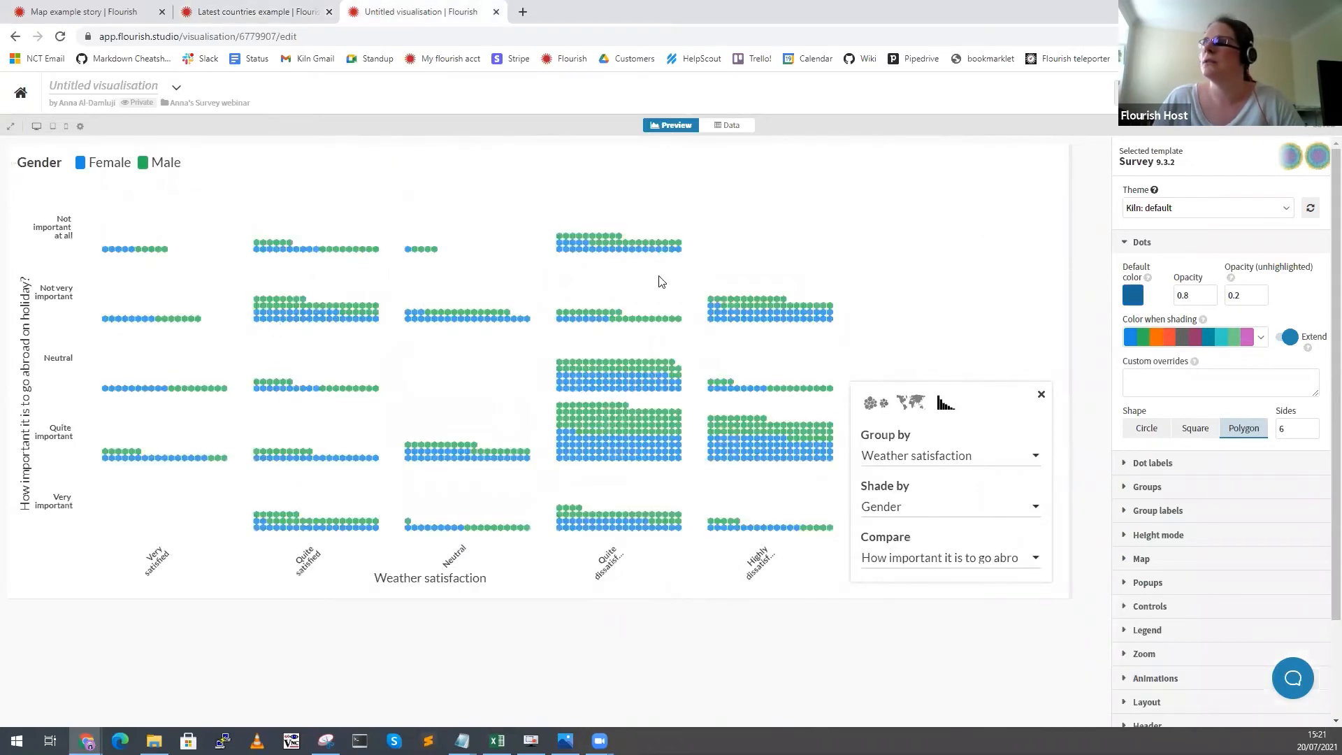
pyautogui.click(873, 403)
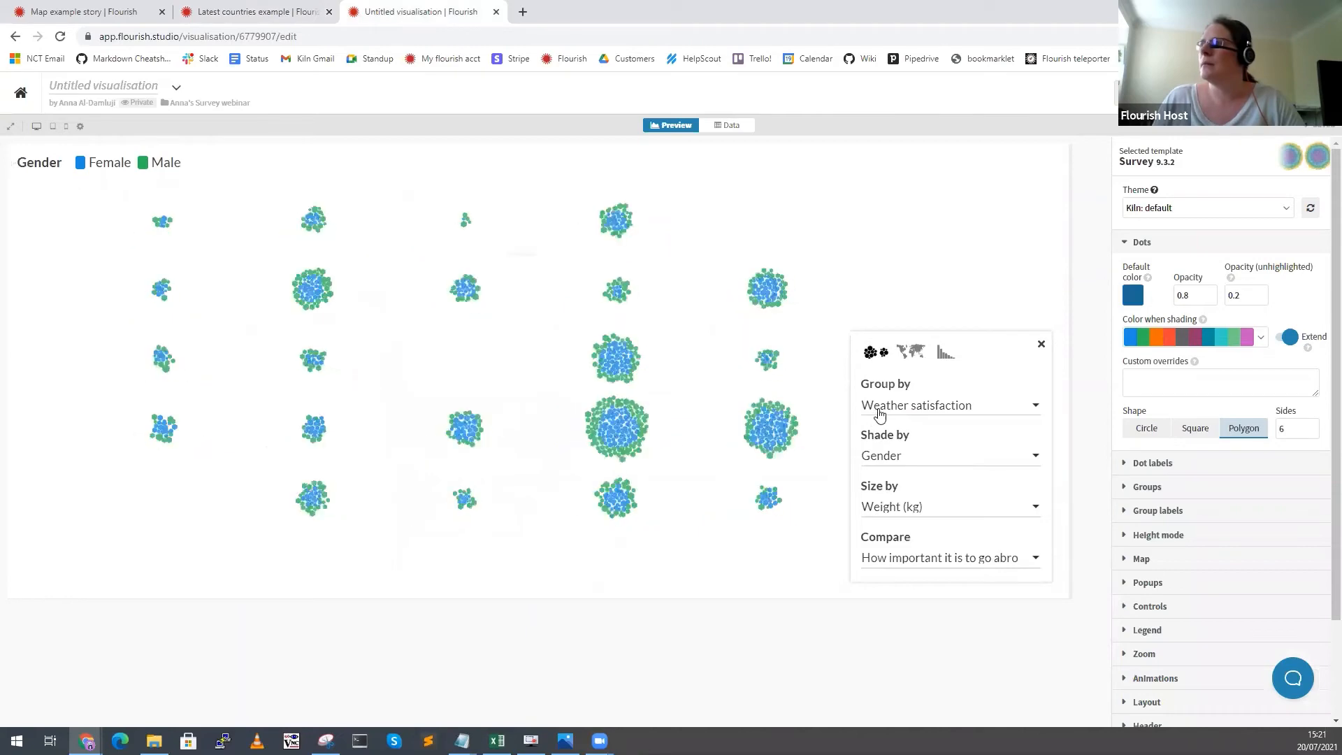
pyautogui.click(879, 407)
pyautogui.scroll(1, 890, 440)
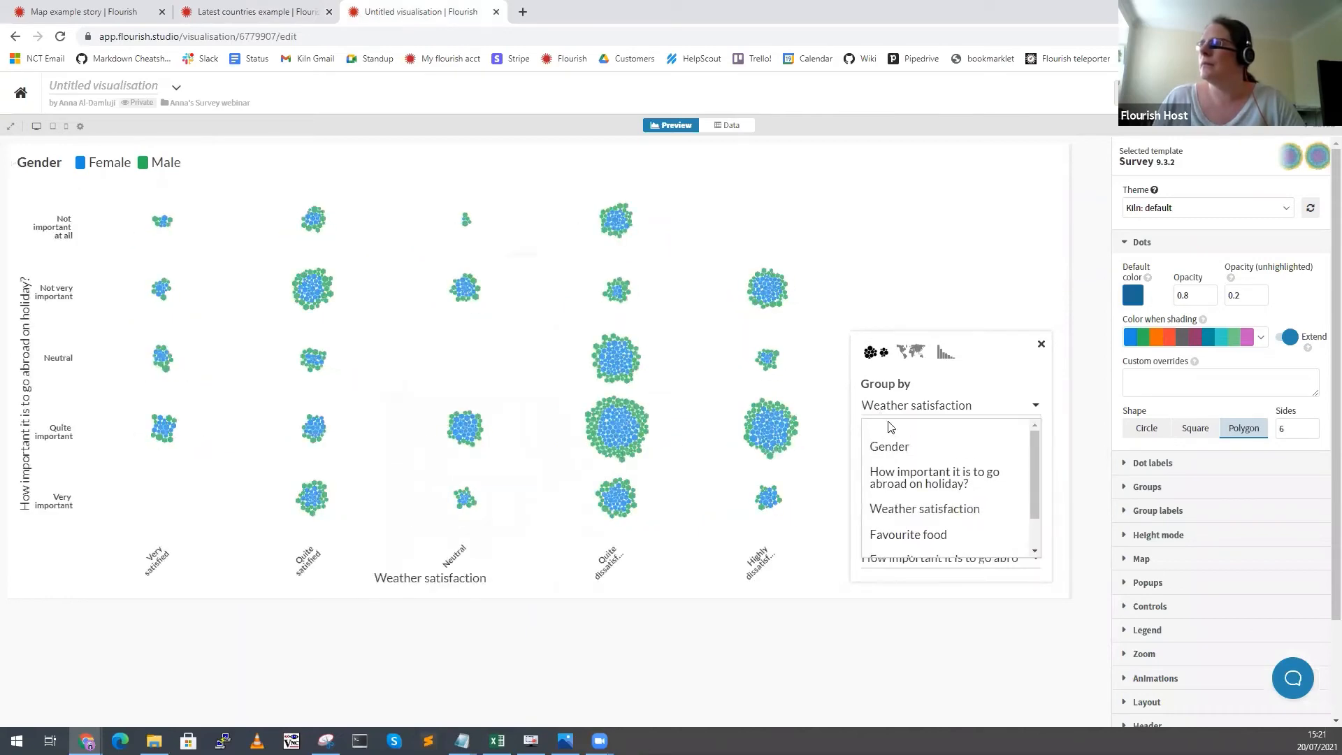
pyautogui.click(888, 427)
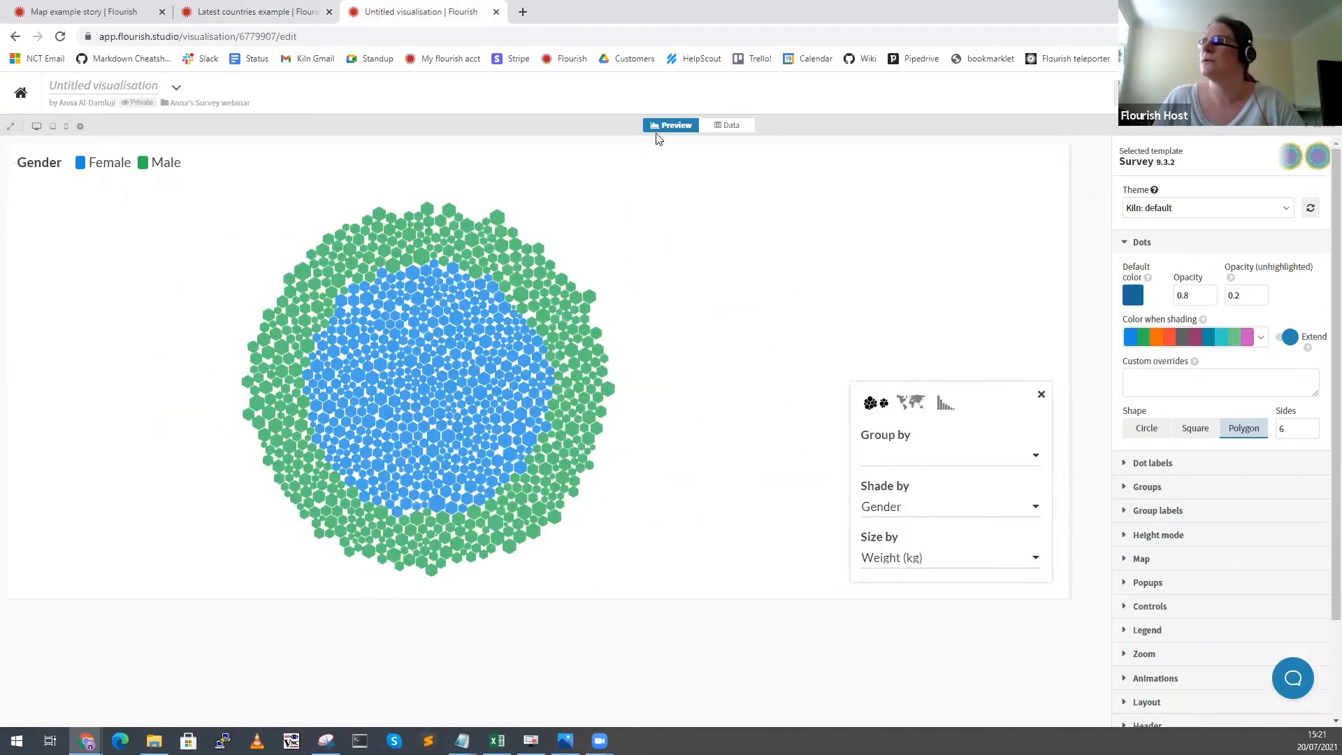
# Examine the Label column setting and its explanation in the Data sheet of the Latest countries example.
pyautogui.click(254, 7)
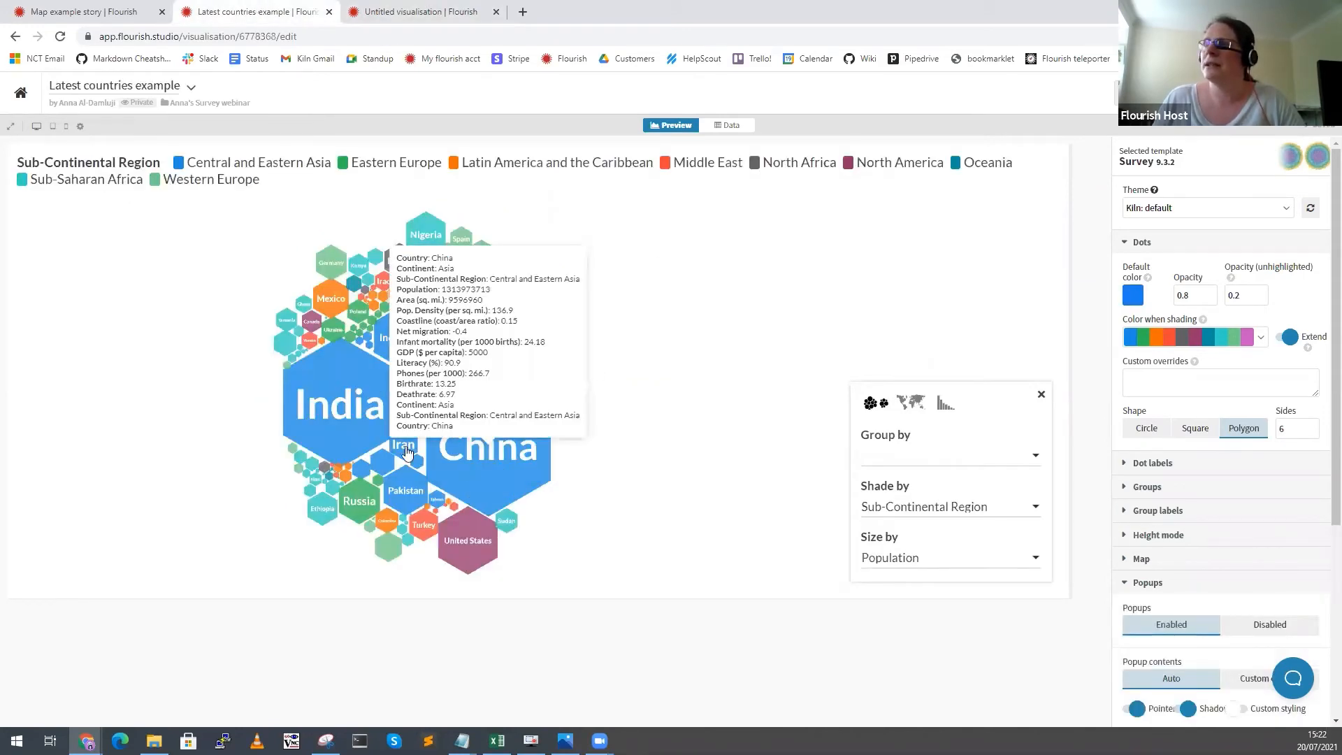
pyautogui.click(720, 127)
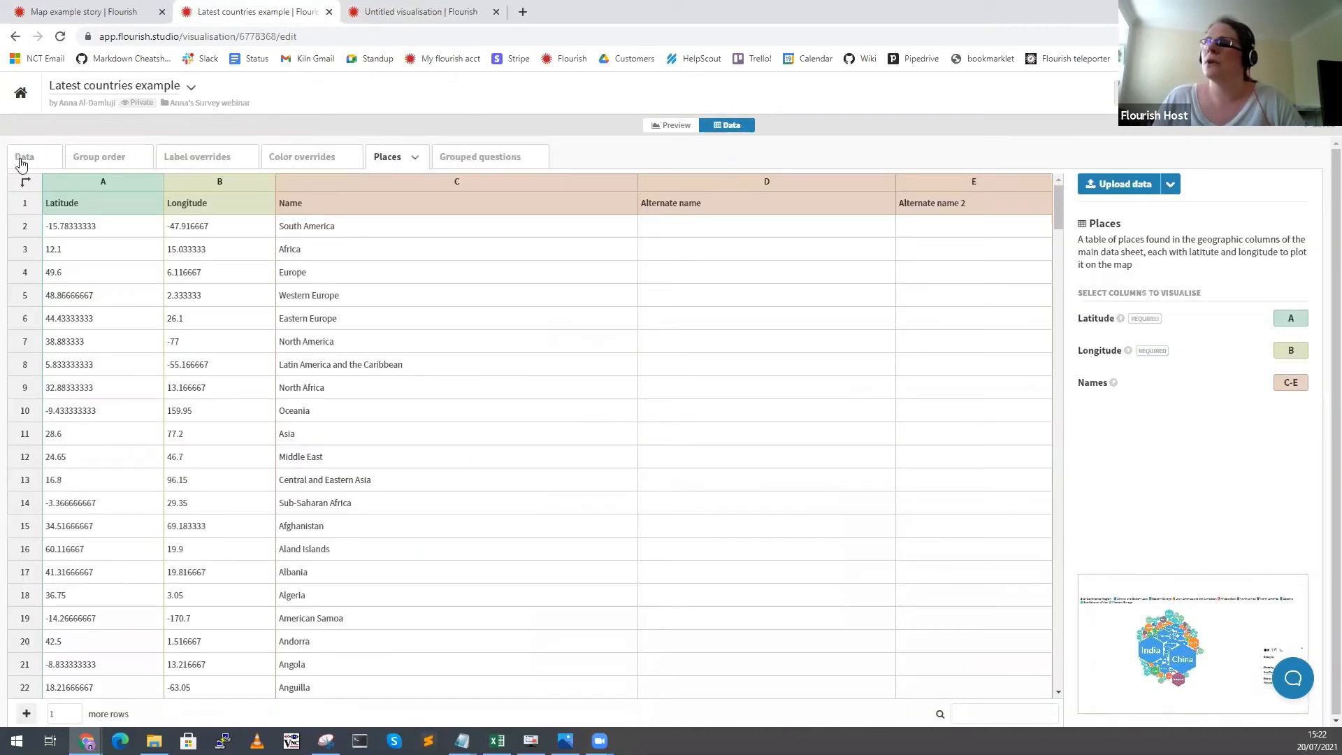
pyautogui.click(23, 158)
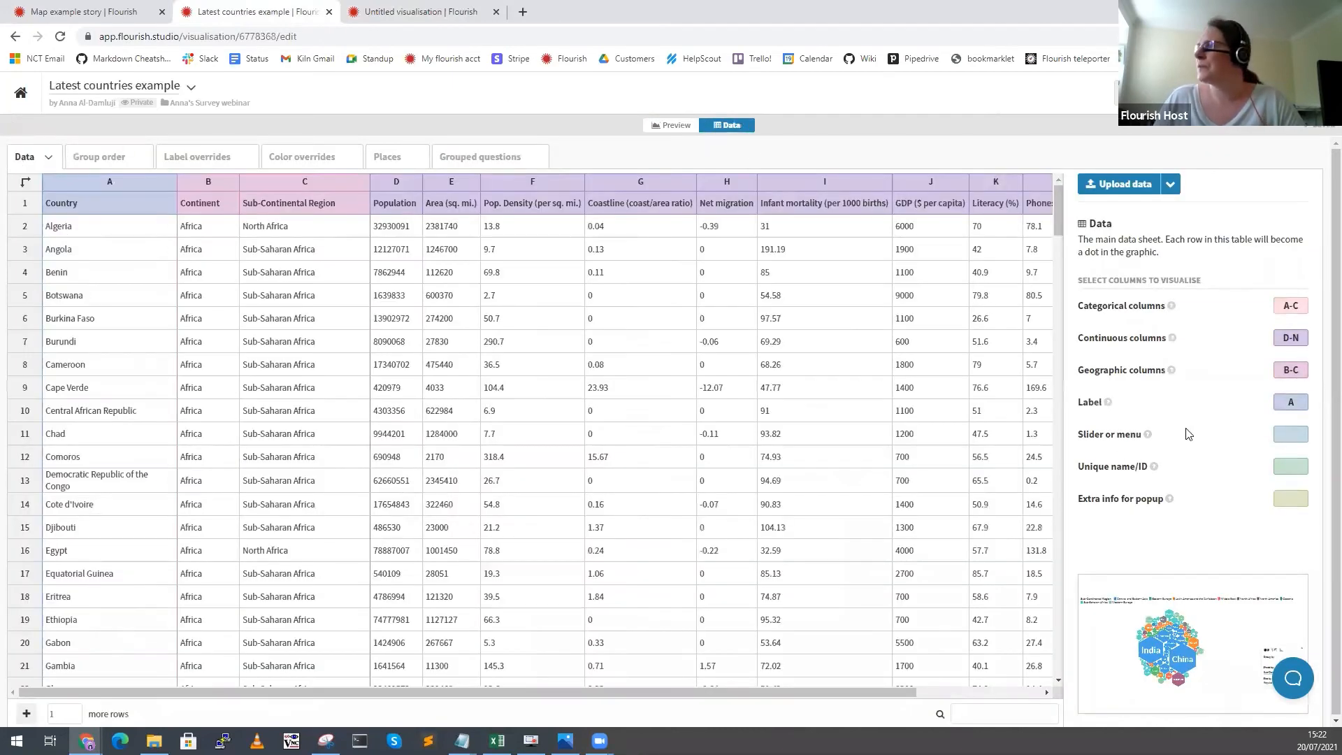
pyautogui.click(1301, 403)
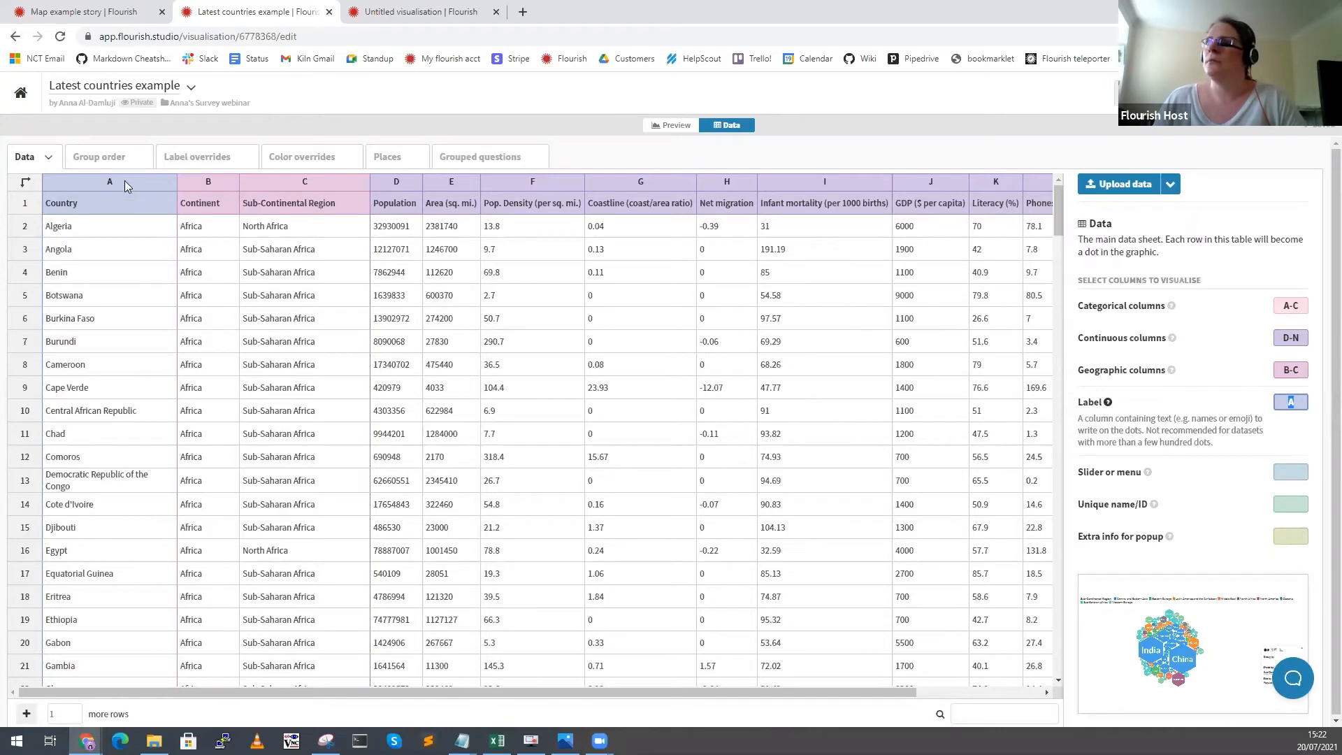
# Review the Group by, Shade by and Size by choices in the preview of the Latest countries example.
pyautogui.click(662, 126)
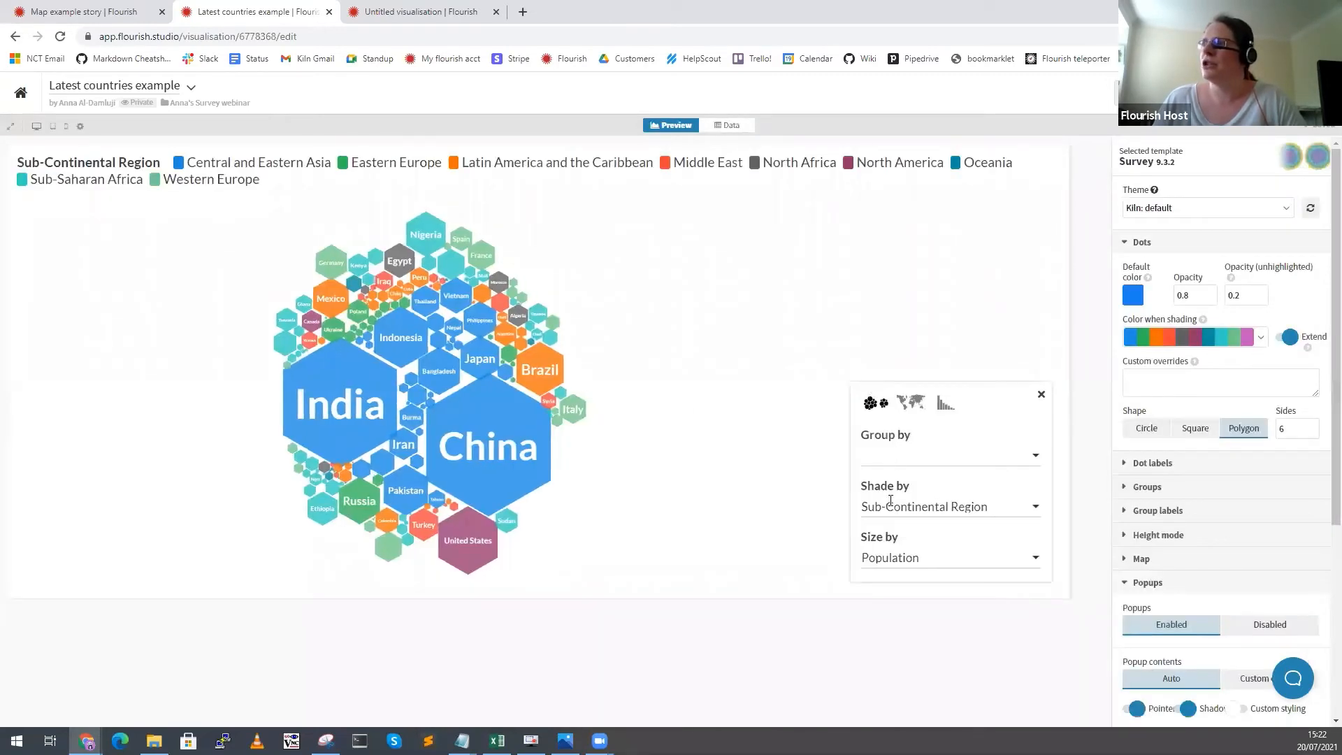
pyautogui.click(893, 465)
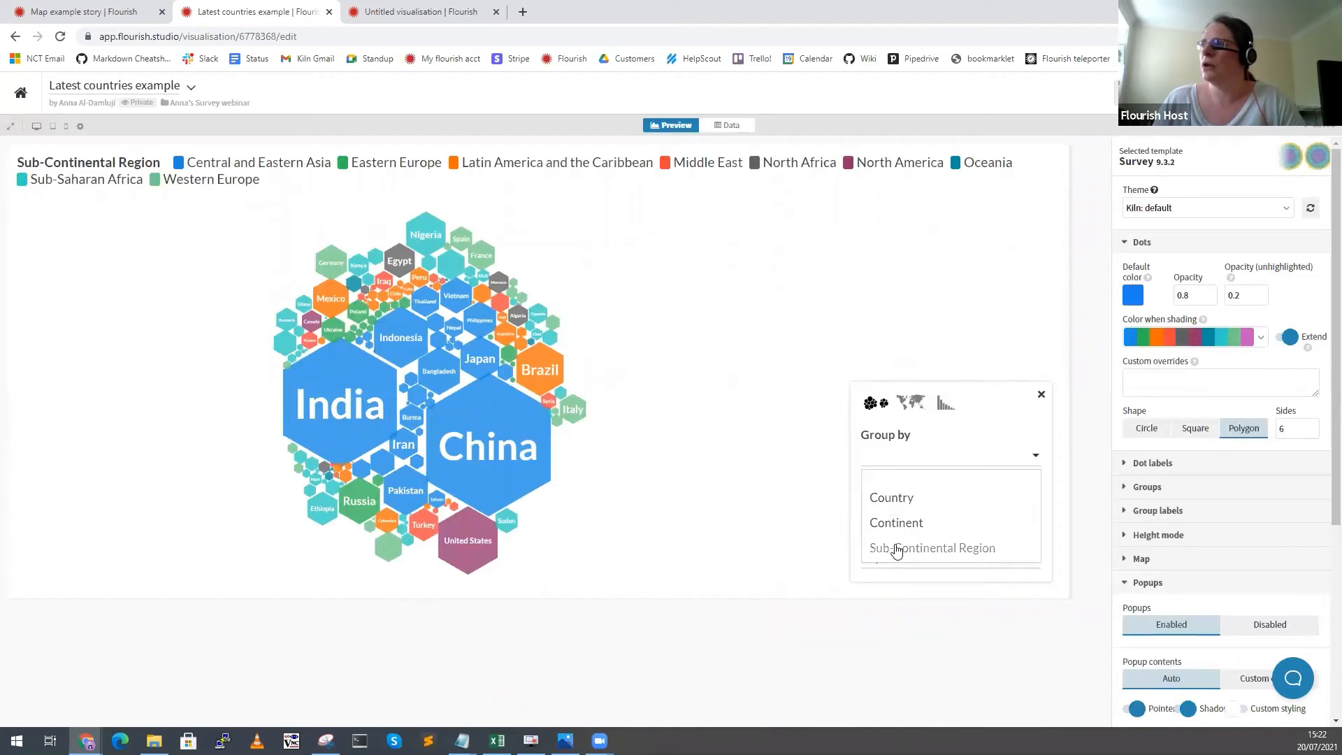
pyautogui.click(895, 469)
pyautogui.click(887, 508)
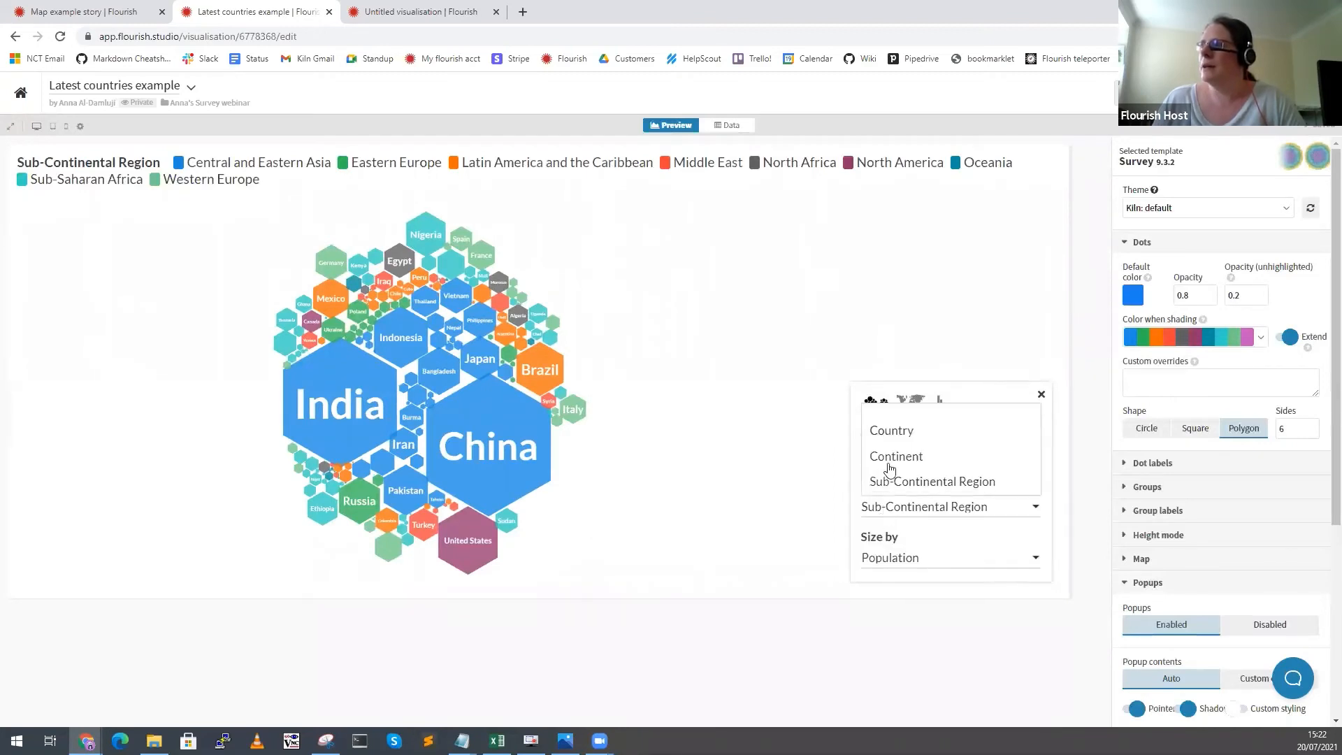
pyautogui.click(879, 514)
pyautogui.click(888, 559)
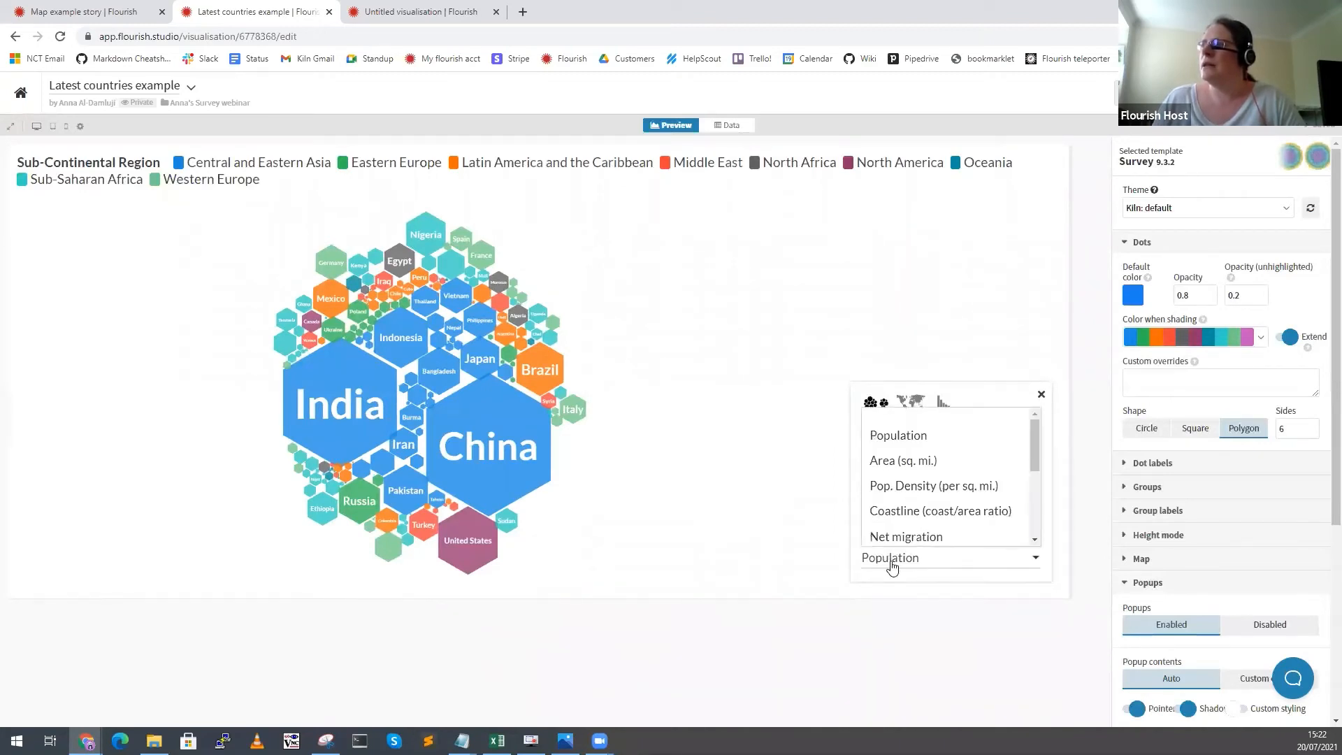
pyautogui.click(891, 565)
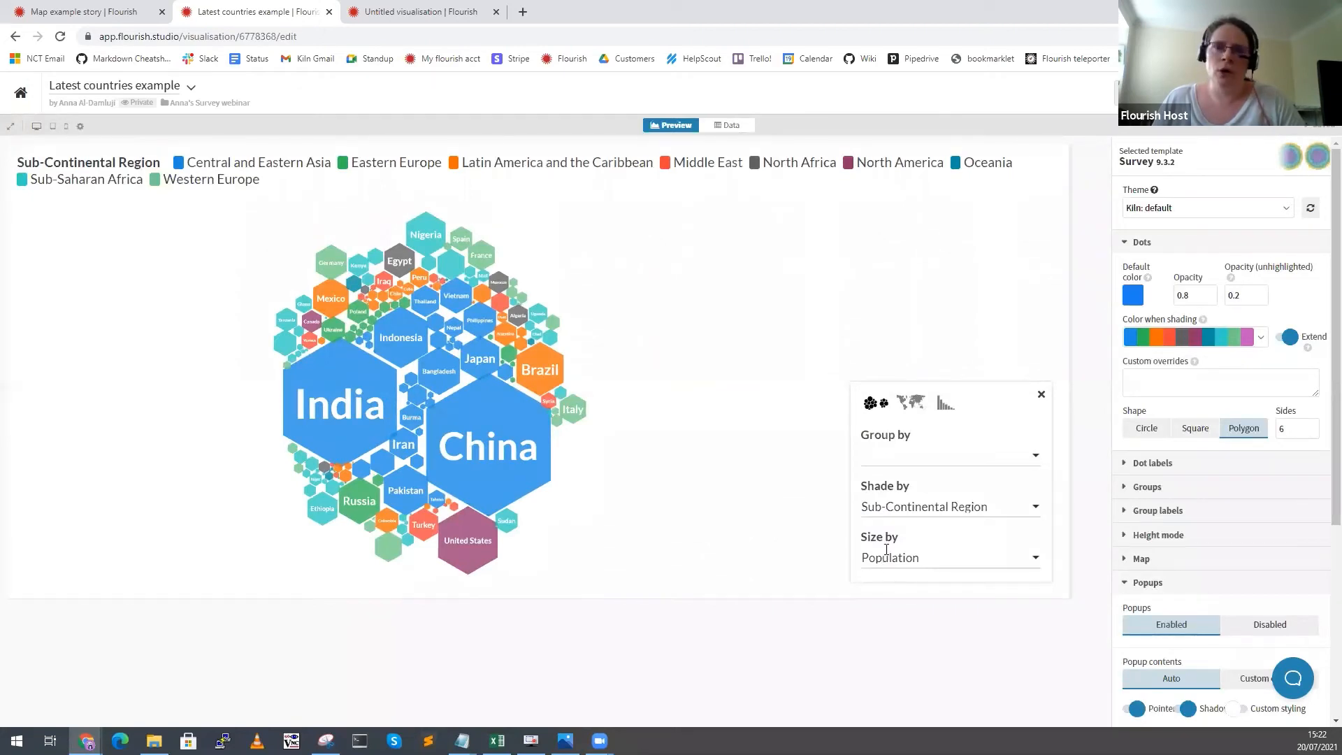
pyautogui.click(914, 562)
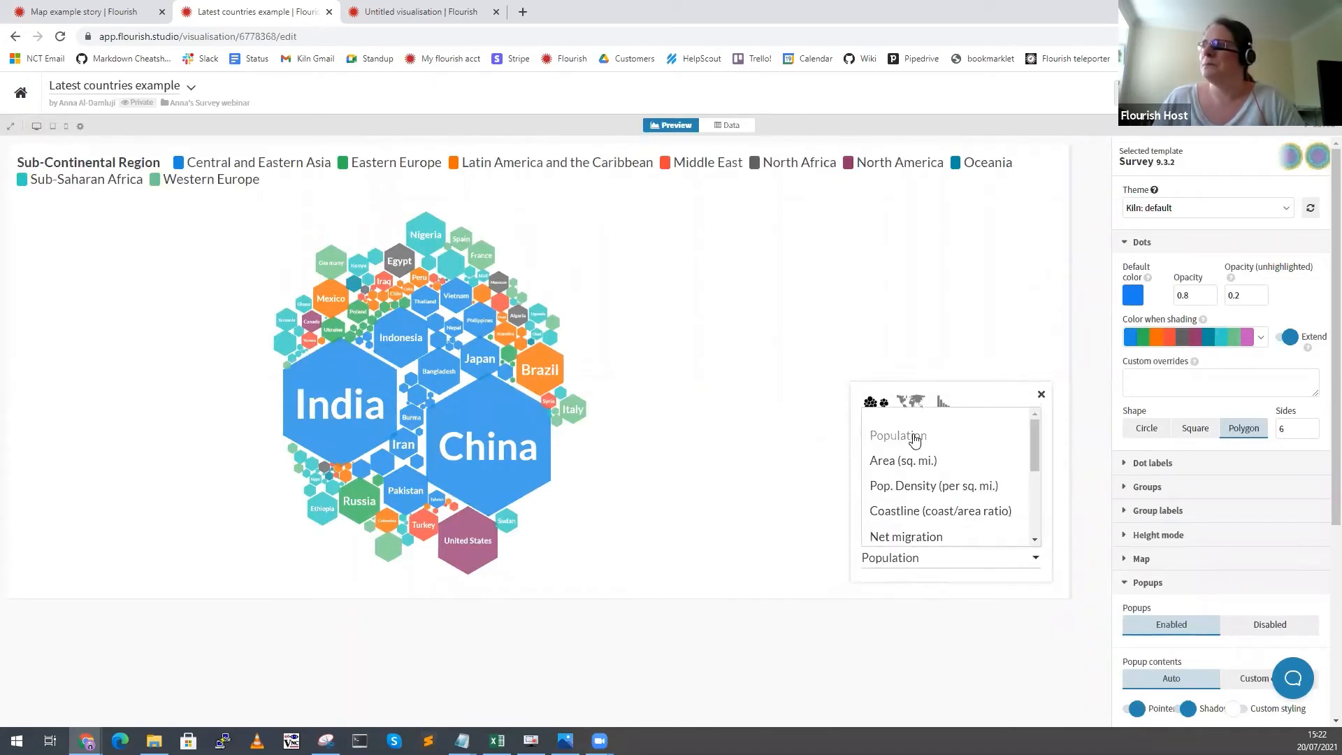
pyautogui.scroll(-2, 920, 473)
pyautogui.scroll(-2, 920, 474)
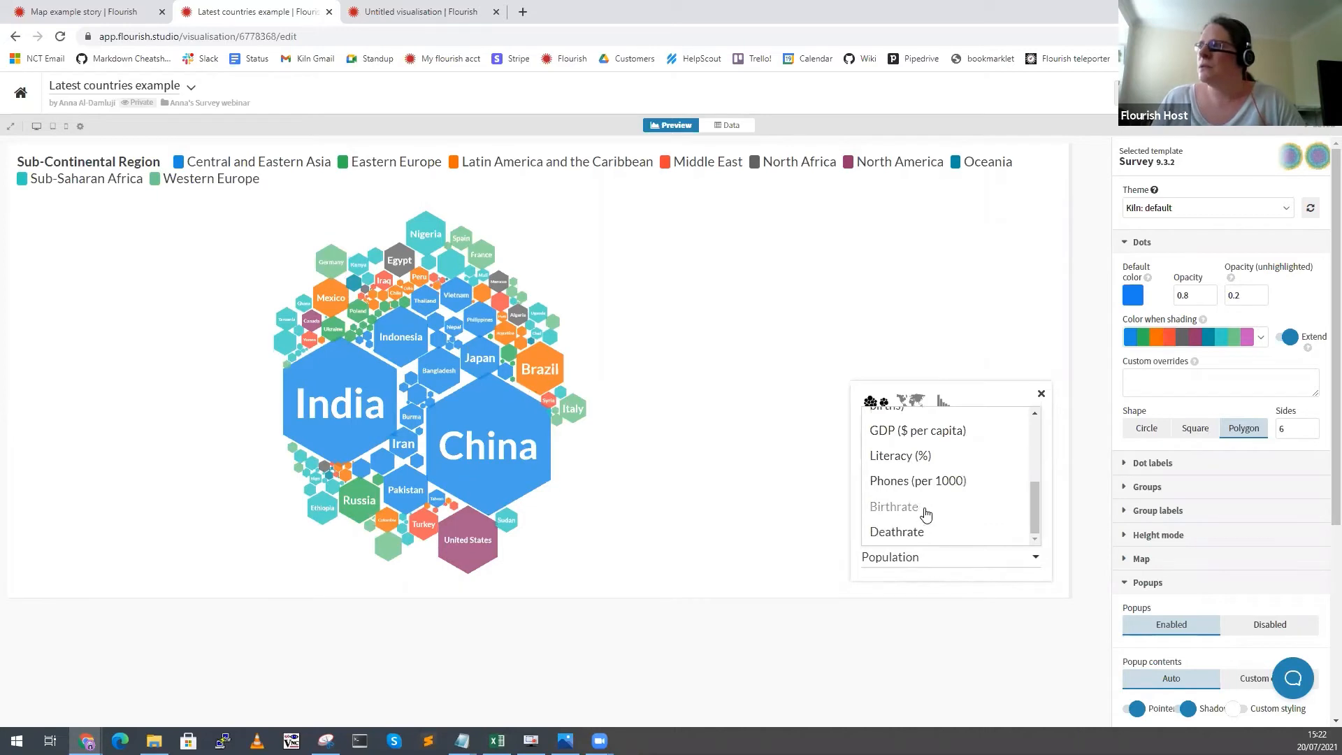
pyautogui.scroll(3, 921, 515)
pyautogui.scroll(1, 924, 510)
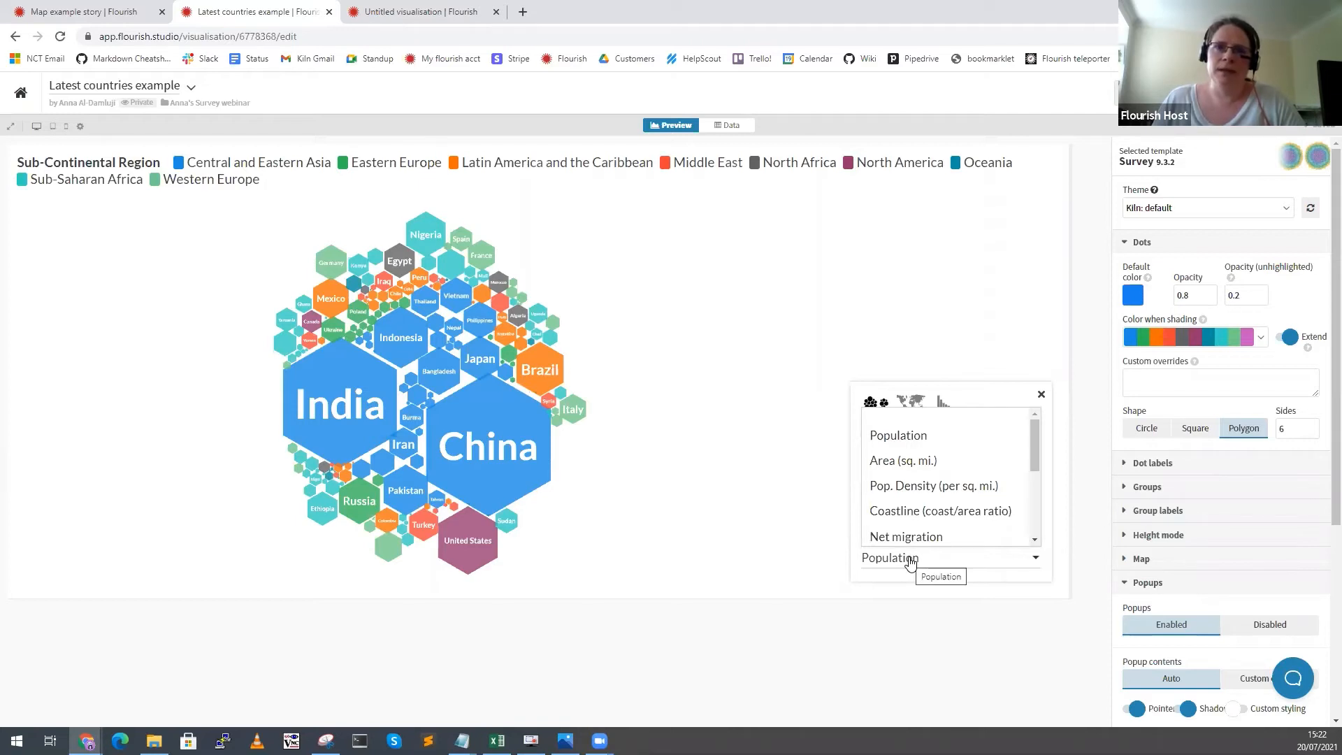
# Switch to the Untitled visualisation and compare its Size by choices with the column settings of its data.
pyautogui.click(407, 11)
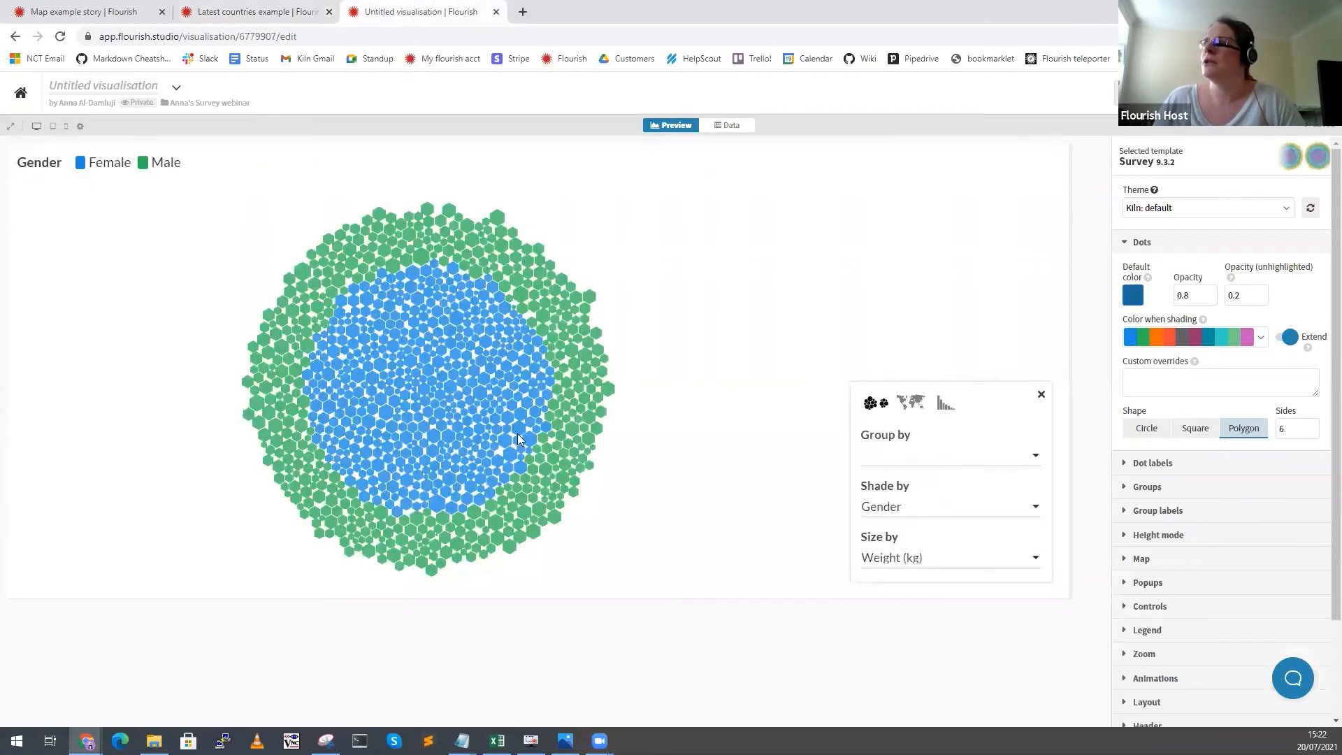
pyautogui.click(944, 558)
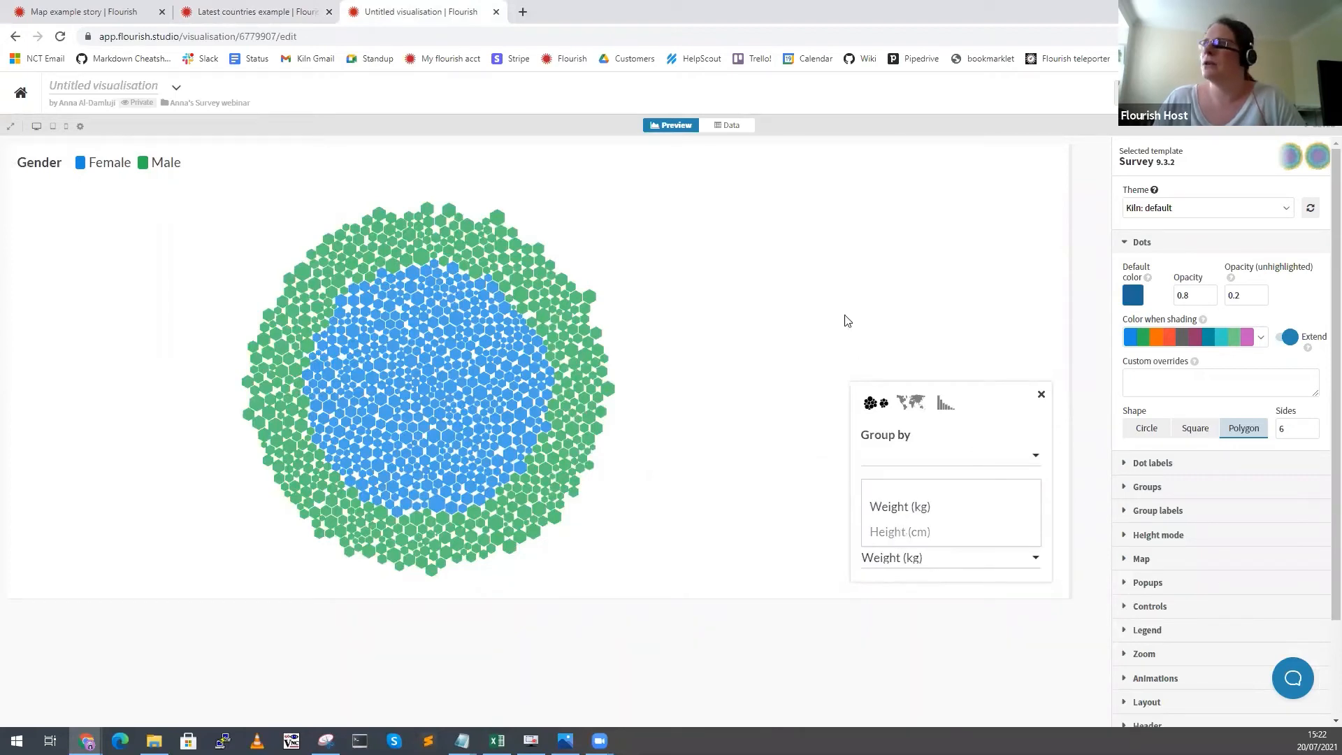
pyautogui.click(742, 130)
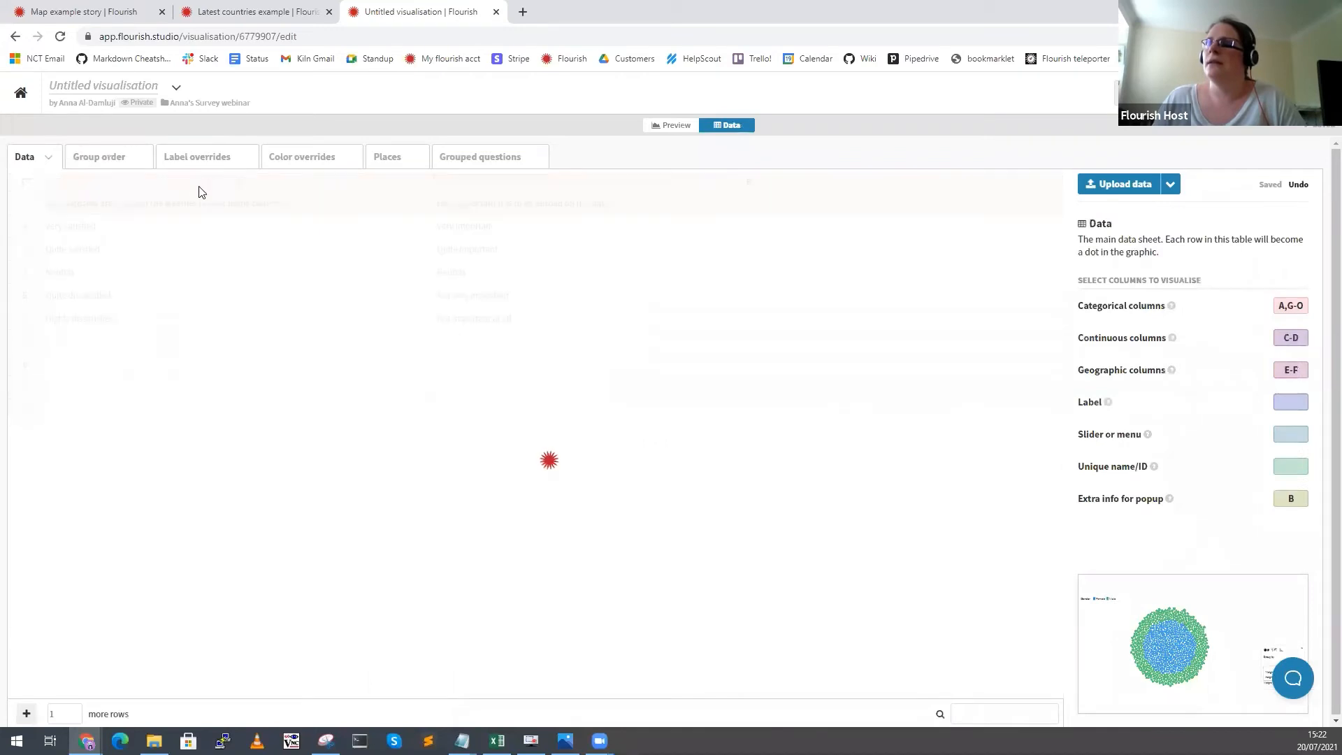
# Return to the Latest countries example and inspect the popups of country dots such as Iran, Afghanistan and India.
pyautogui.click(238, 14)
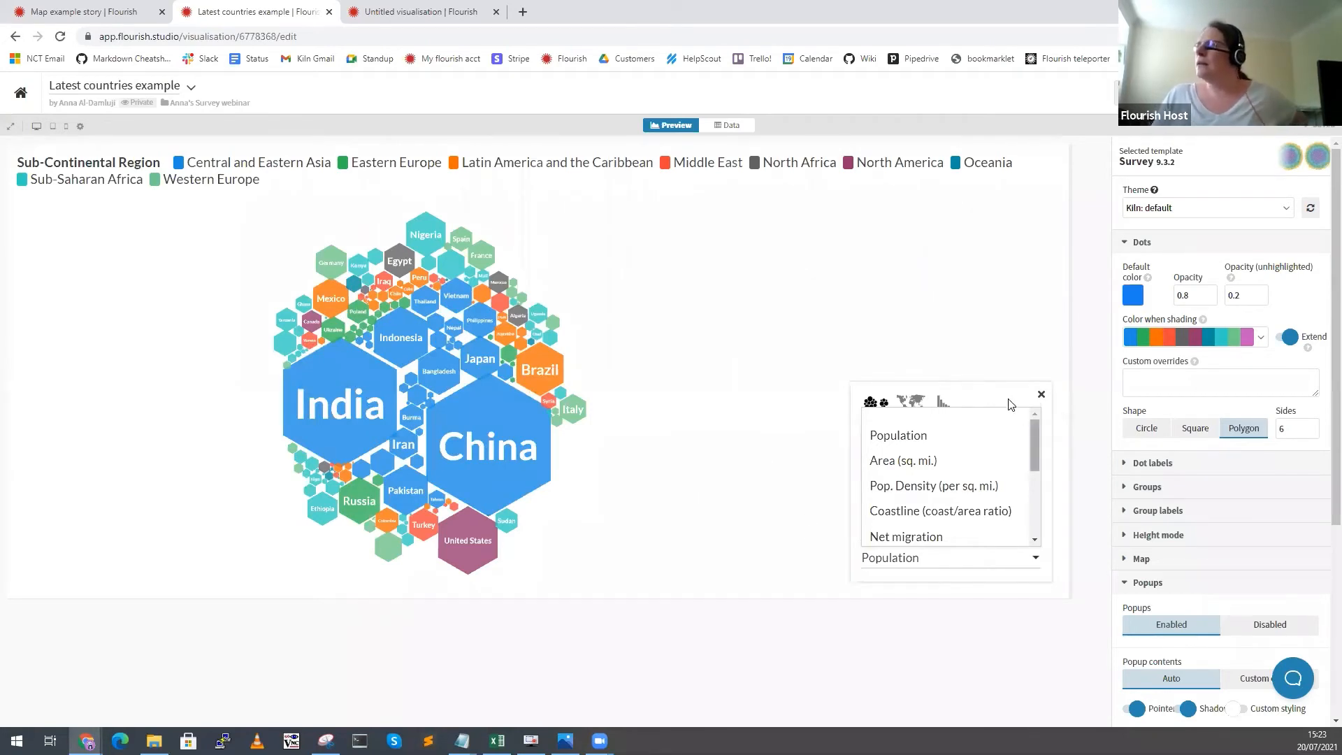
pyautogui.click(650, 472)
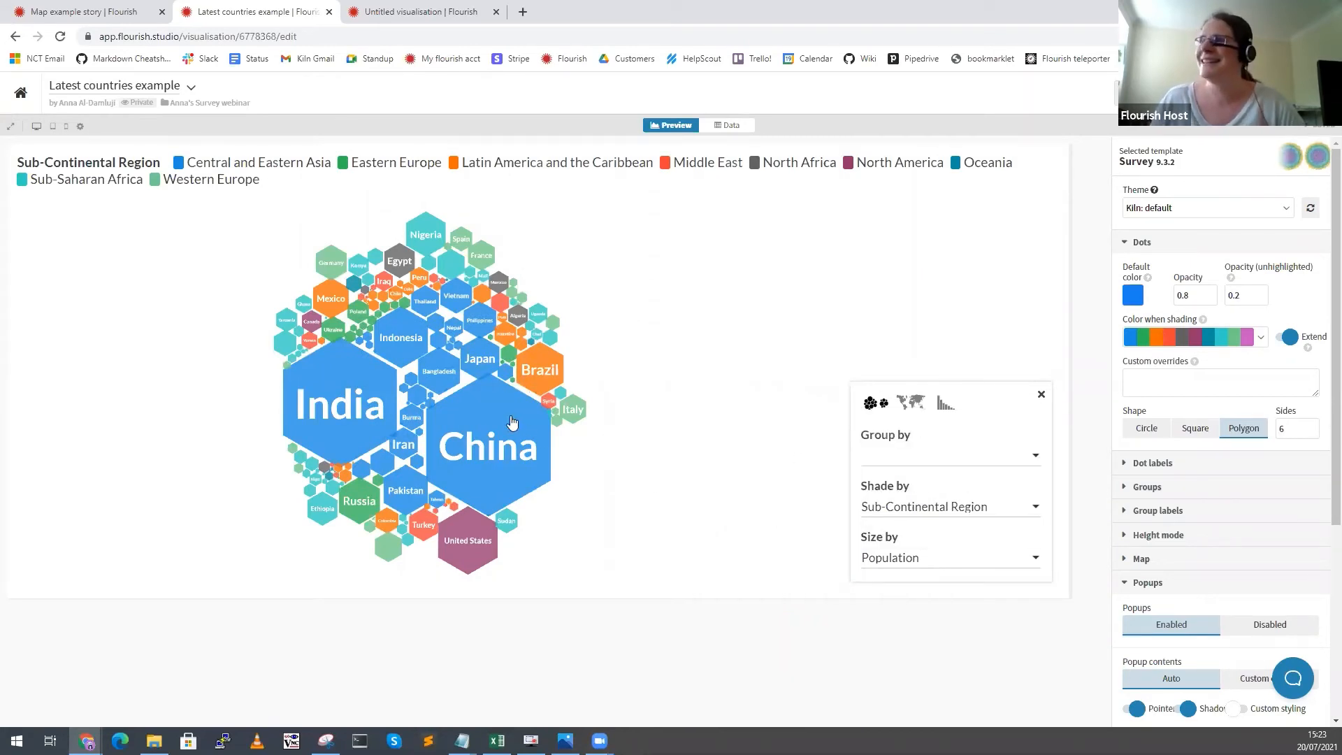
pyautogui.moveTo(511, 420)
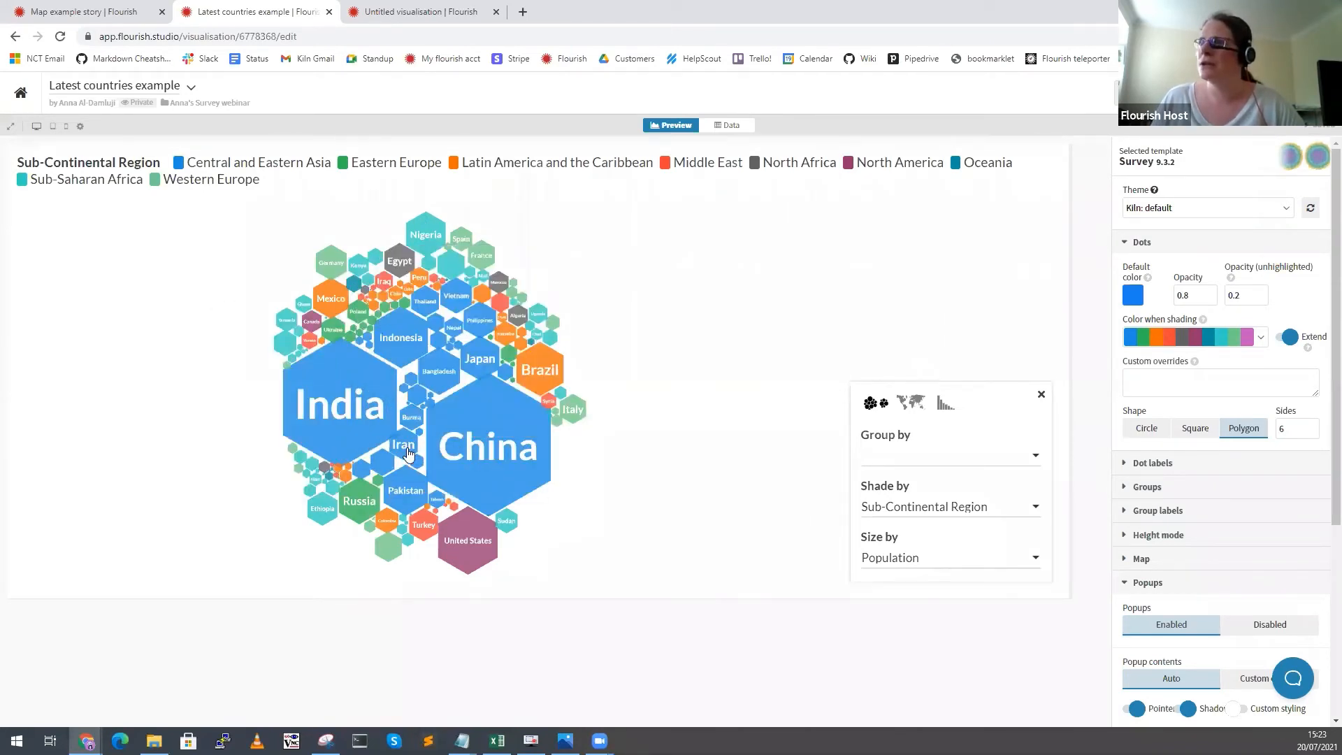
pyautogui.moveTo(408, 453)
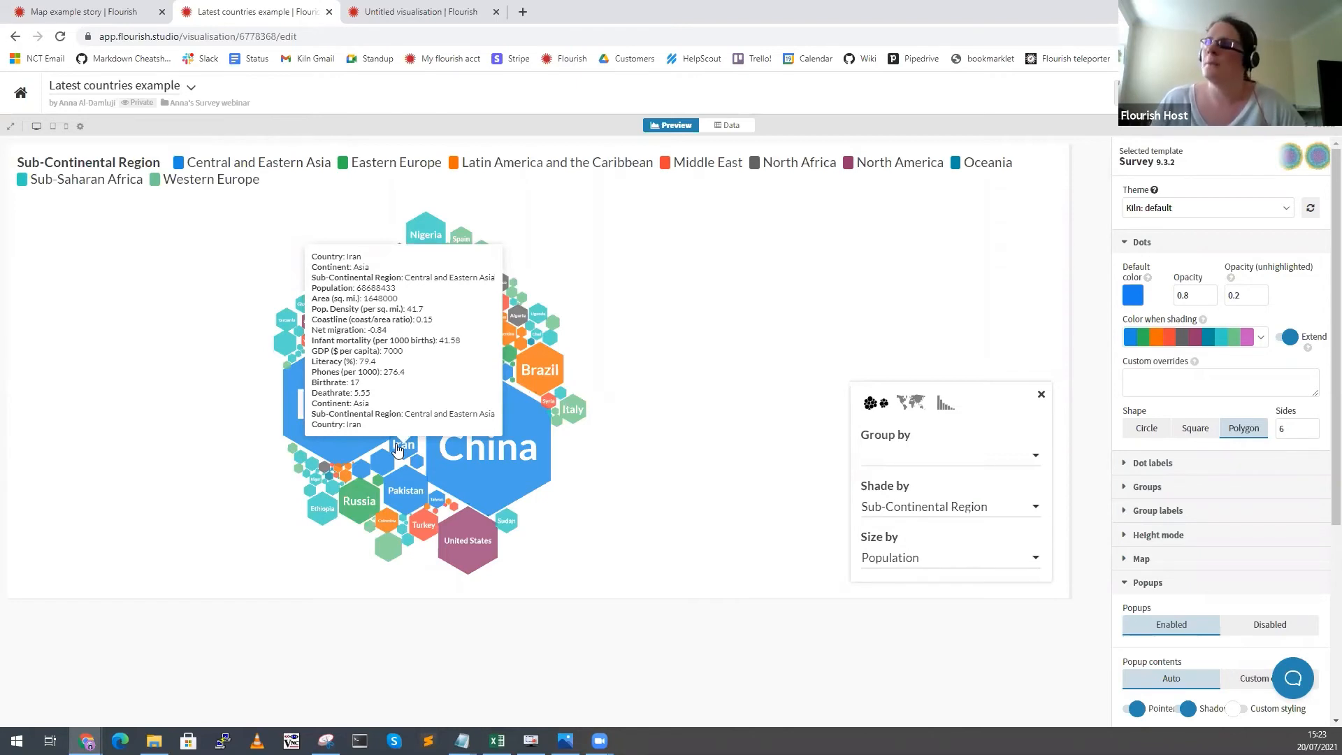
pyautogui.moveTo(448, 331)
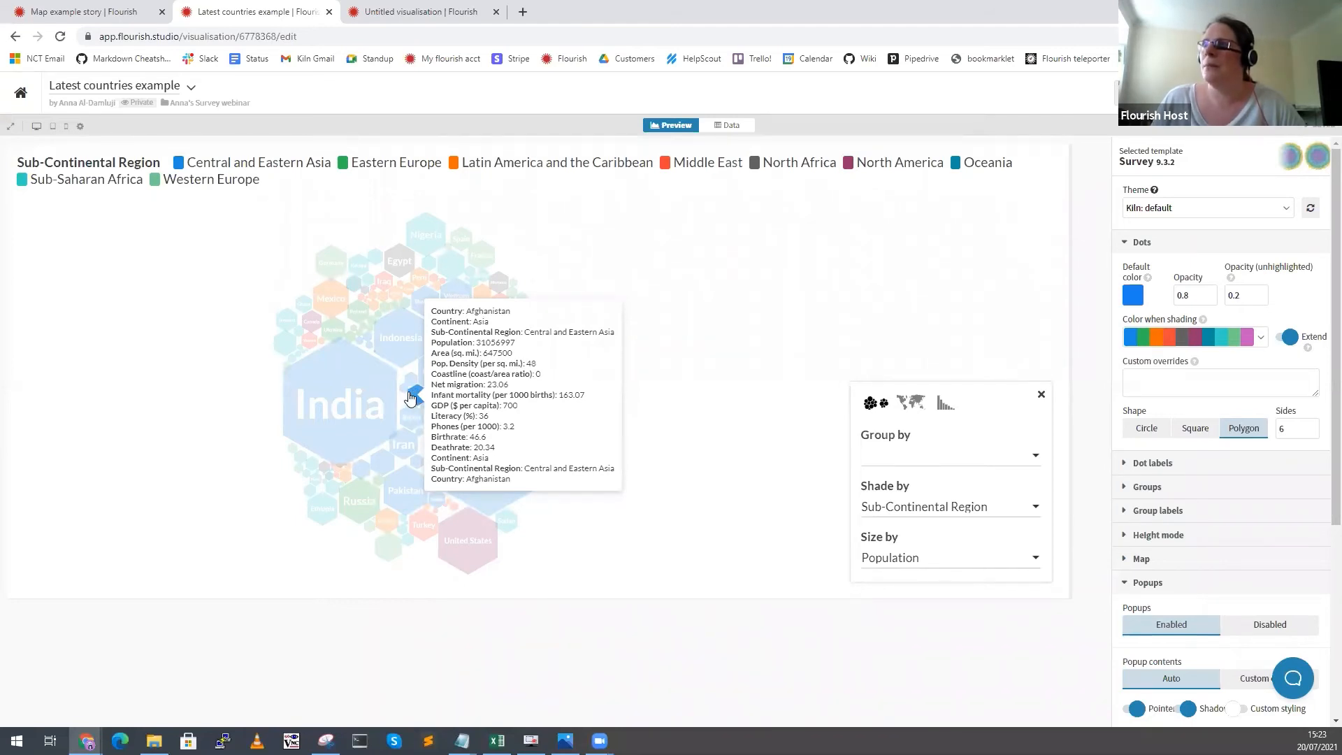
pyautogui.click(319, 402)
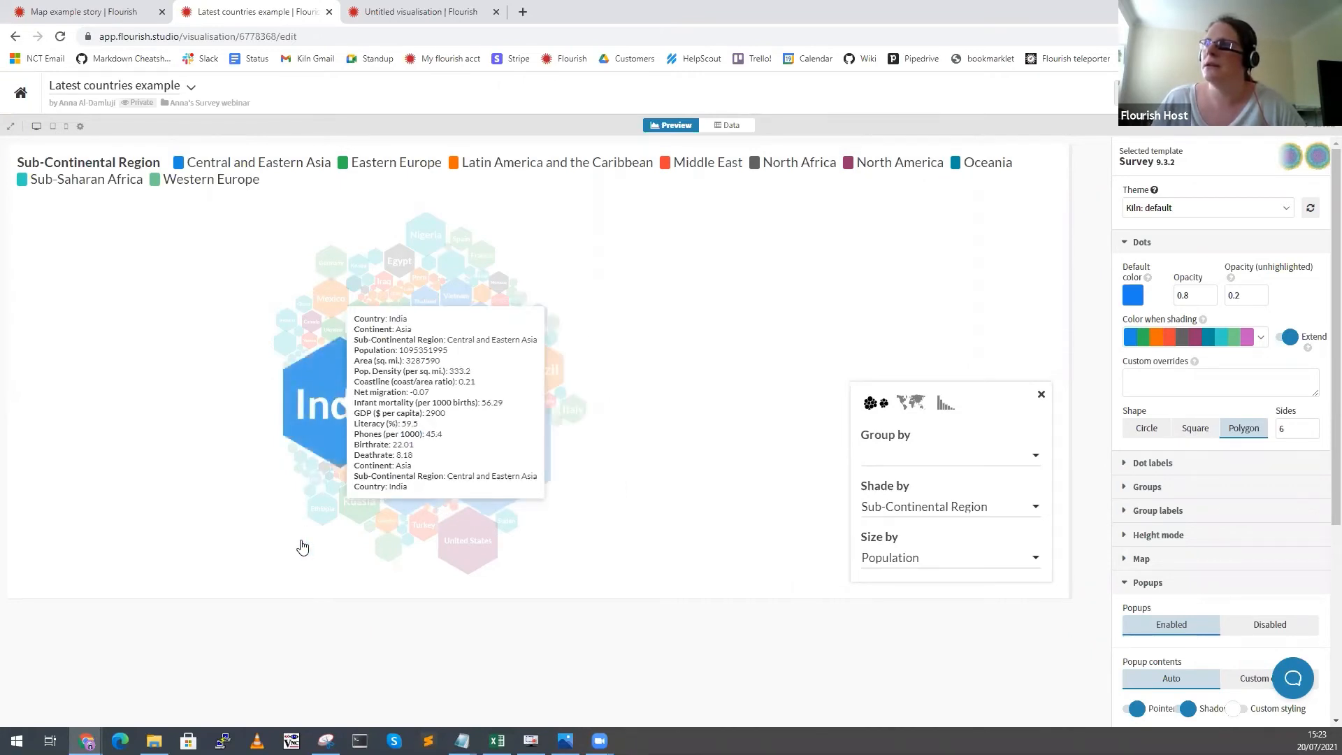
pyautogui.click(224, 428)
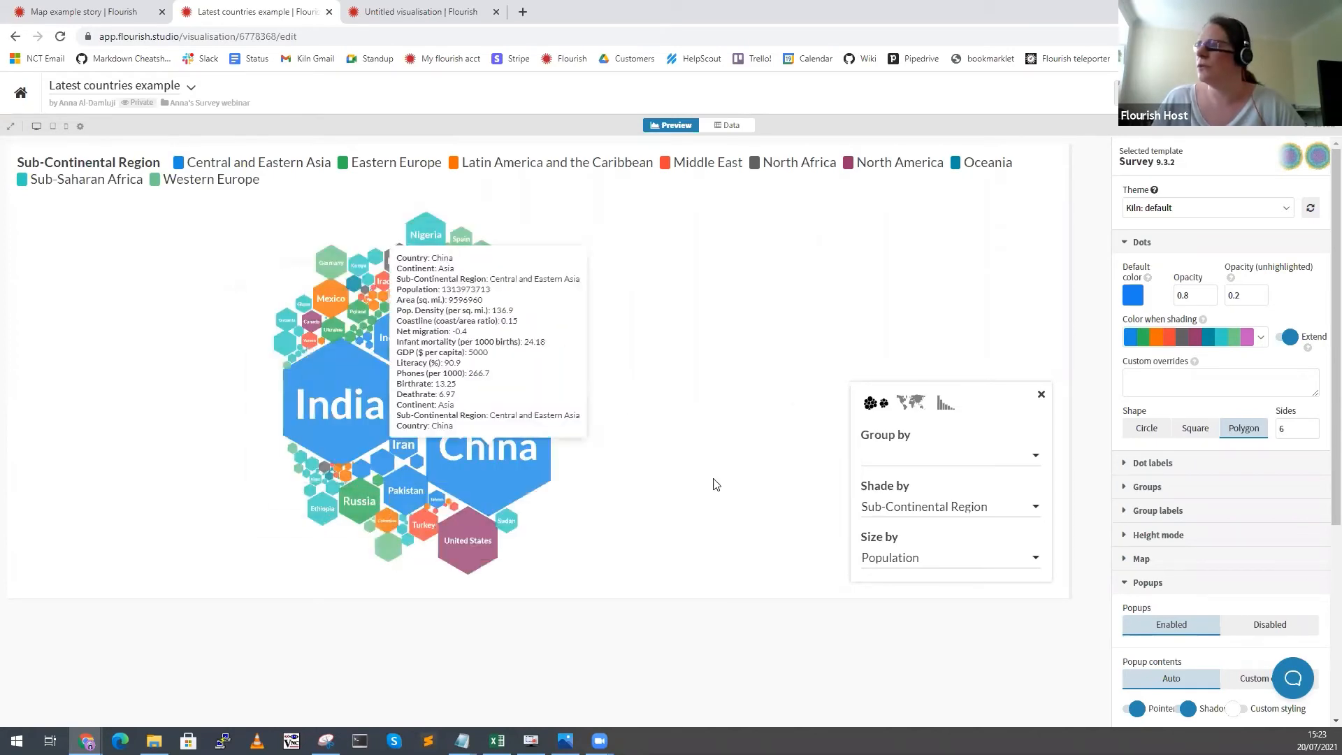
# Set the popups to appear on Click and test the setting on the Indonesia dot.
pyautogui.scroll(-4, 1264, 479)
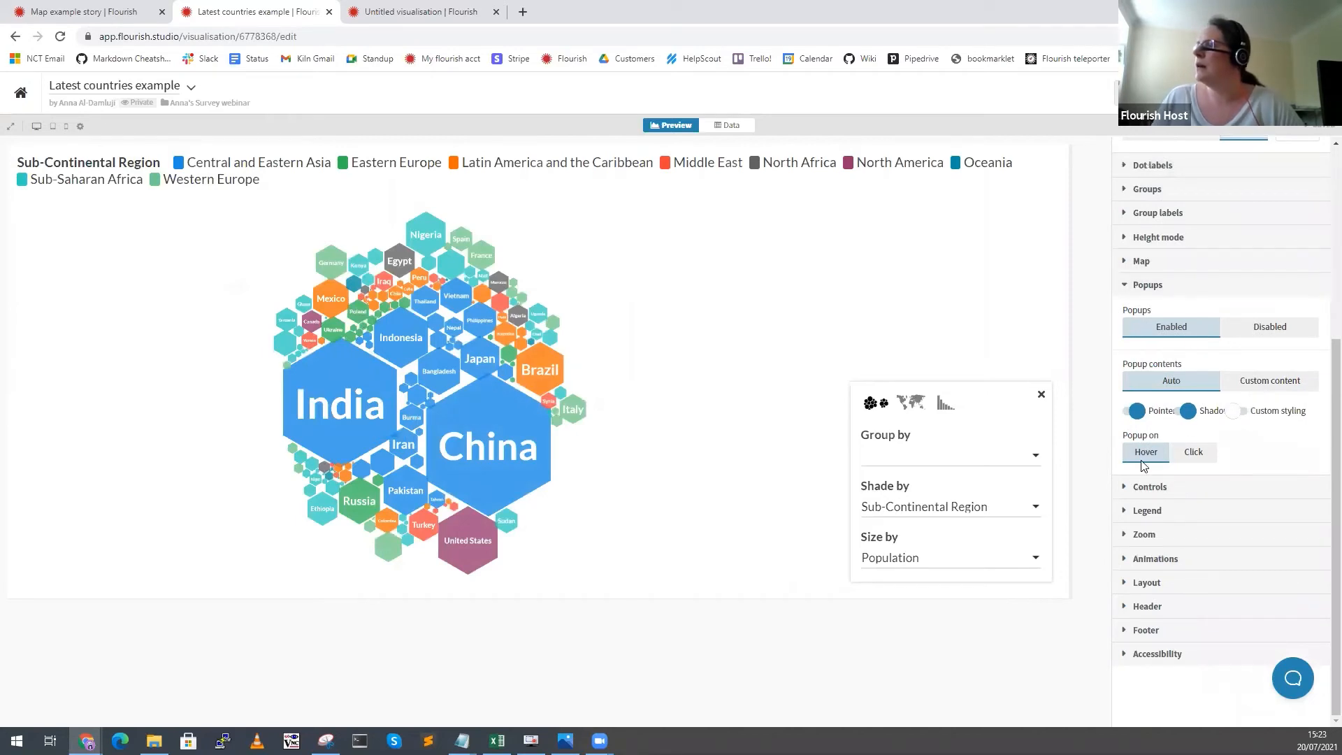
pyautogui.click(1197, 453)
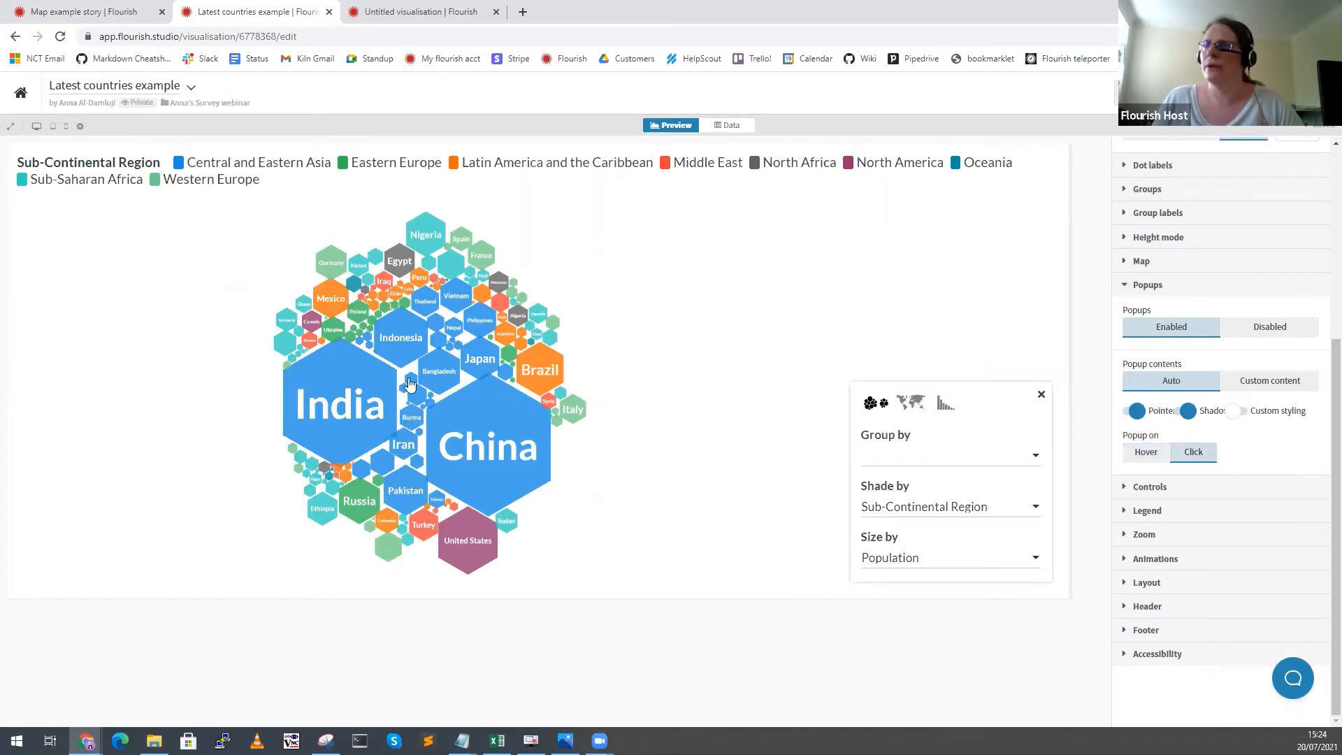
pyautogui.click(392, 337)
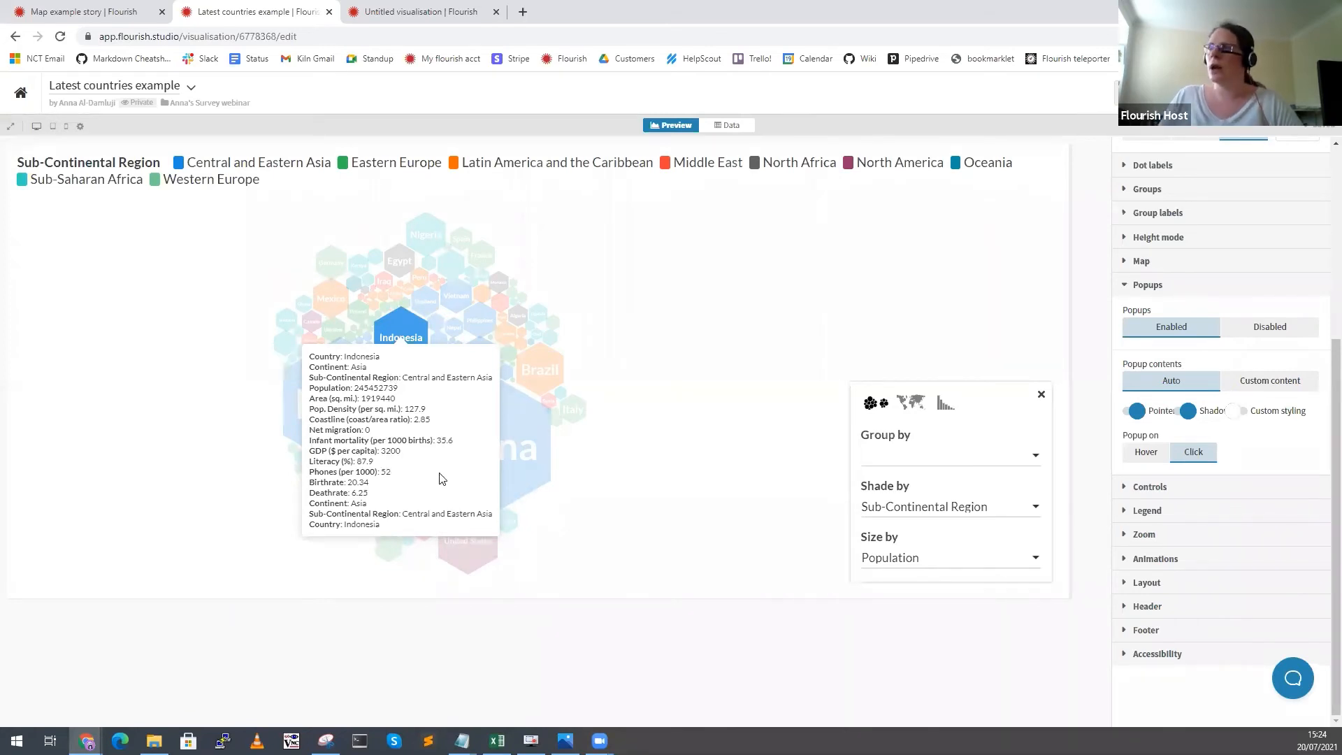
# Set the popup contents to Custom content, enlarge the content editor to read its HTML, and test the popup on India.
pyautogui.click(1294, 387)
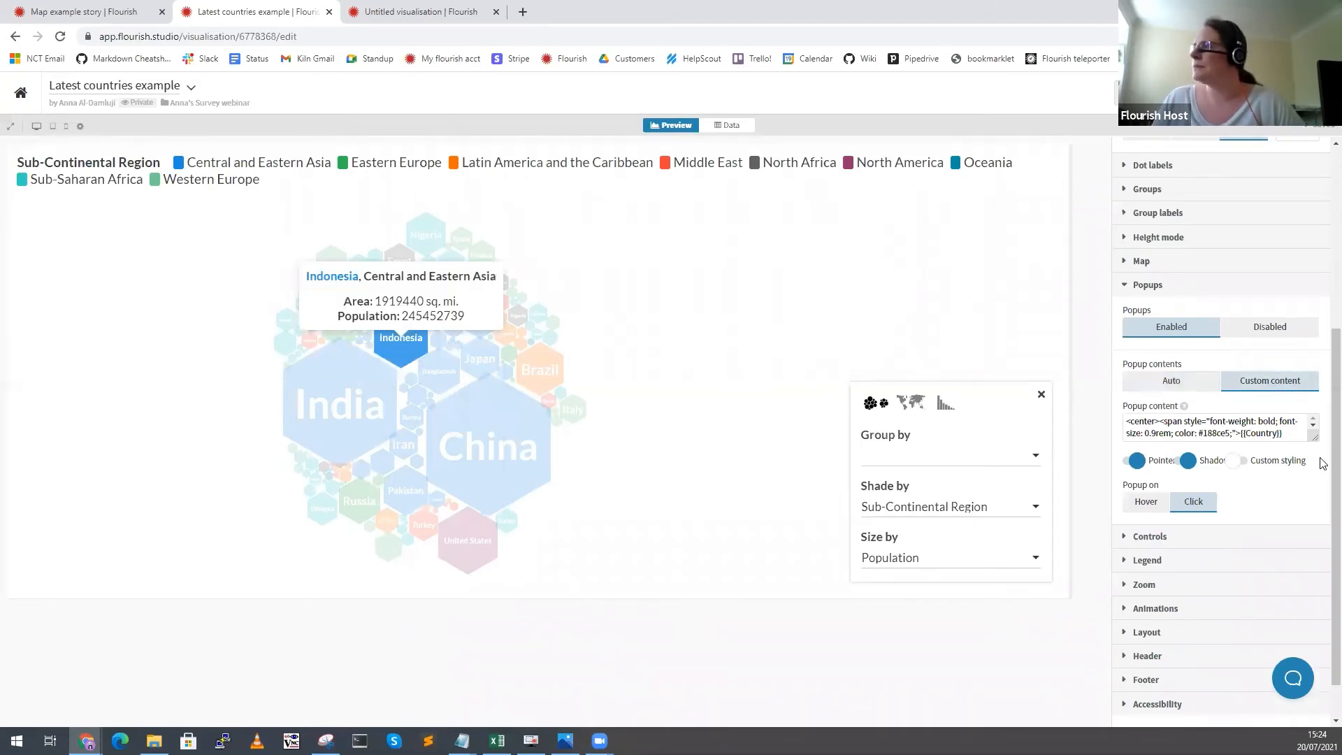
pyautogui.moveTo(1314, 436); pyautogui.dragTo(1322, 533)
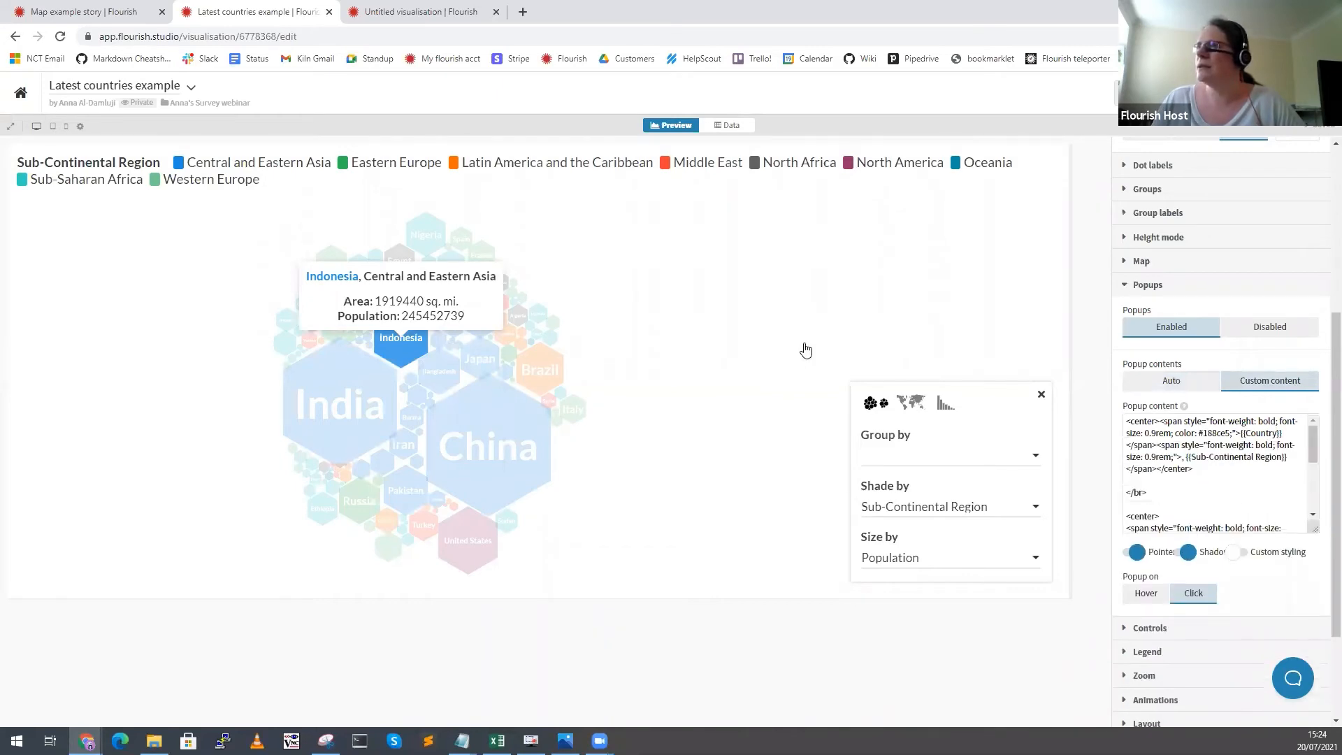
pyautogui.moveTo(1312, 444)
pyautogui.mouseDown()
pyautogui.moveTo(1320, 513)
pyautogui.moveTo(1319, 429)
pyautogui.mouseUp()
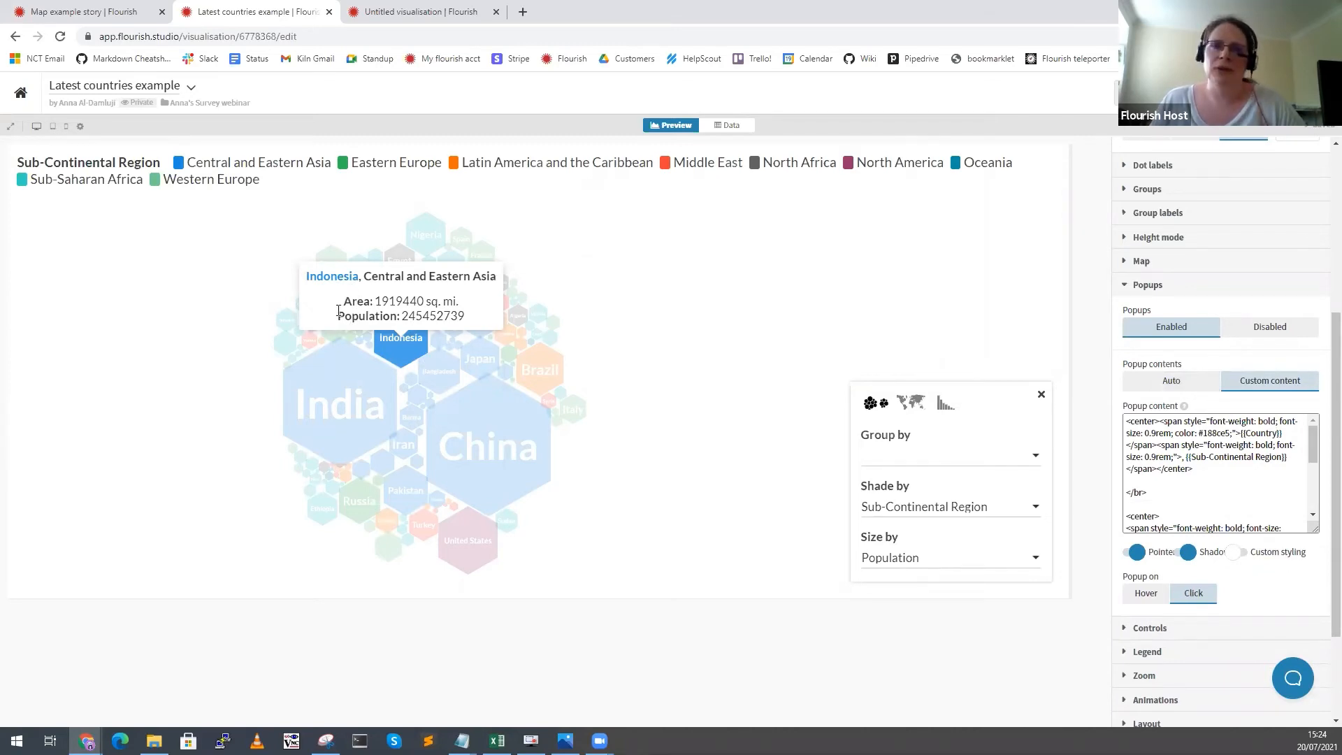
pyautogui.click(334, 411)
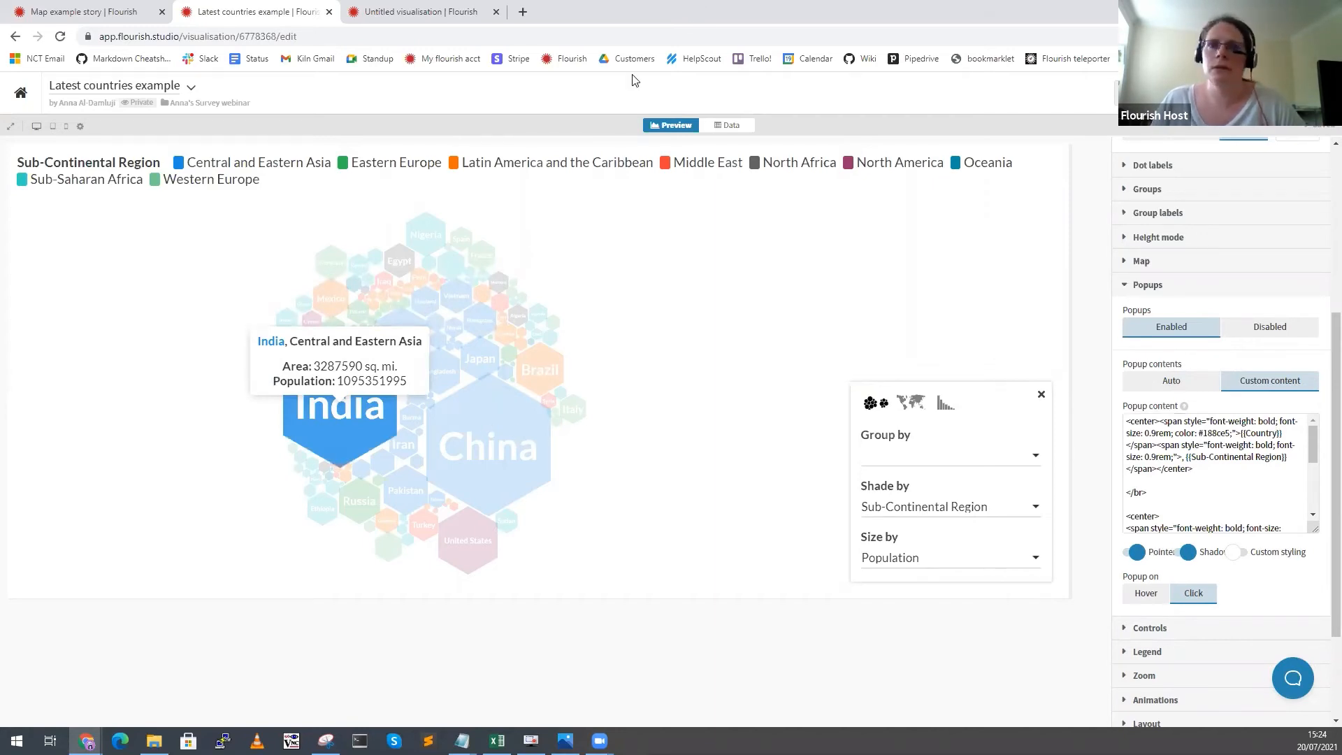
# Switch to the webinar slide presentation and advance from Group Order to the Popups slide.
pyautogui.hotkey('alt', 'Tab')
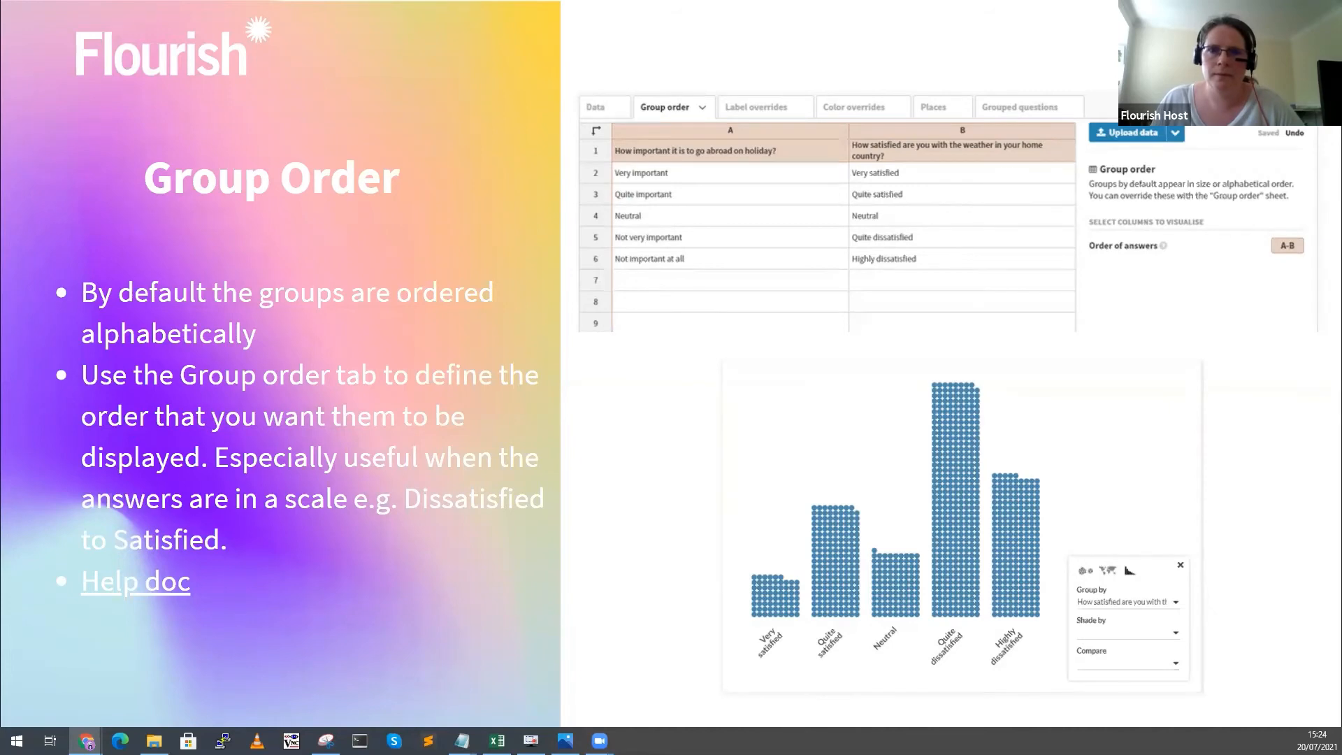
pyautogui.press('Right')
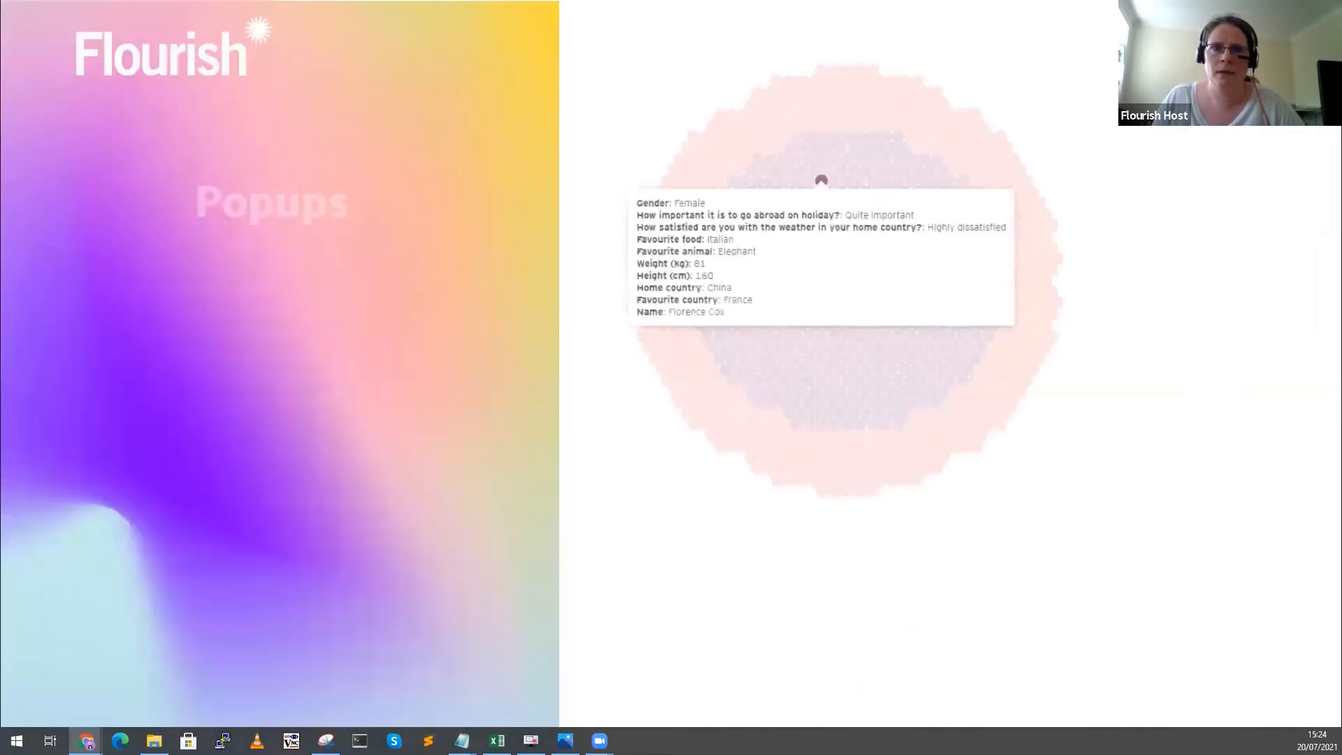
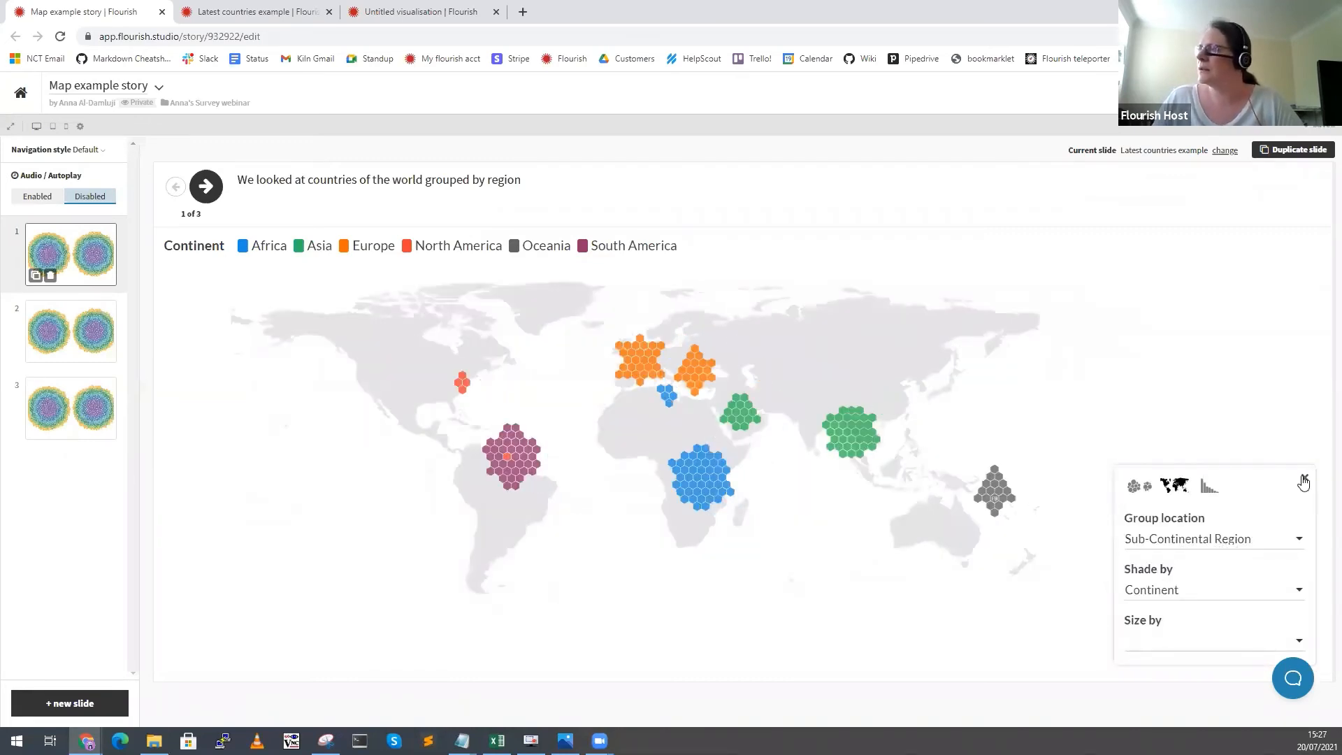
# Advance the Map example story to its second slide and inspect that slide's control settings and Russia's popup.
pyautogui.click(1304, 481)
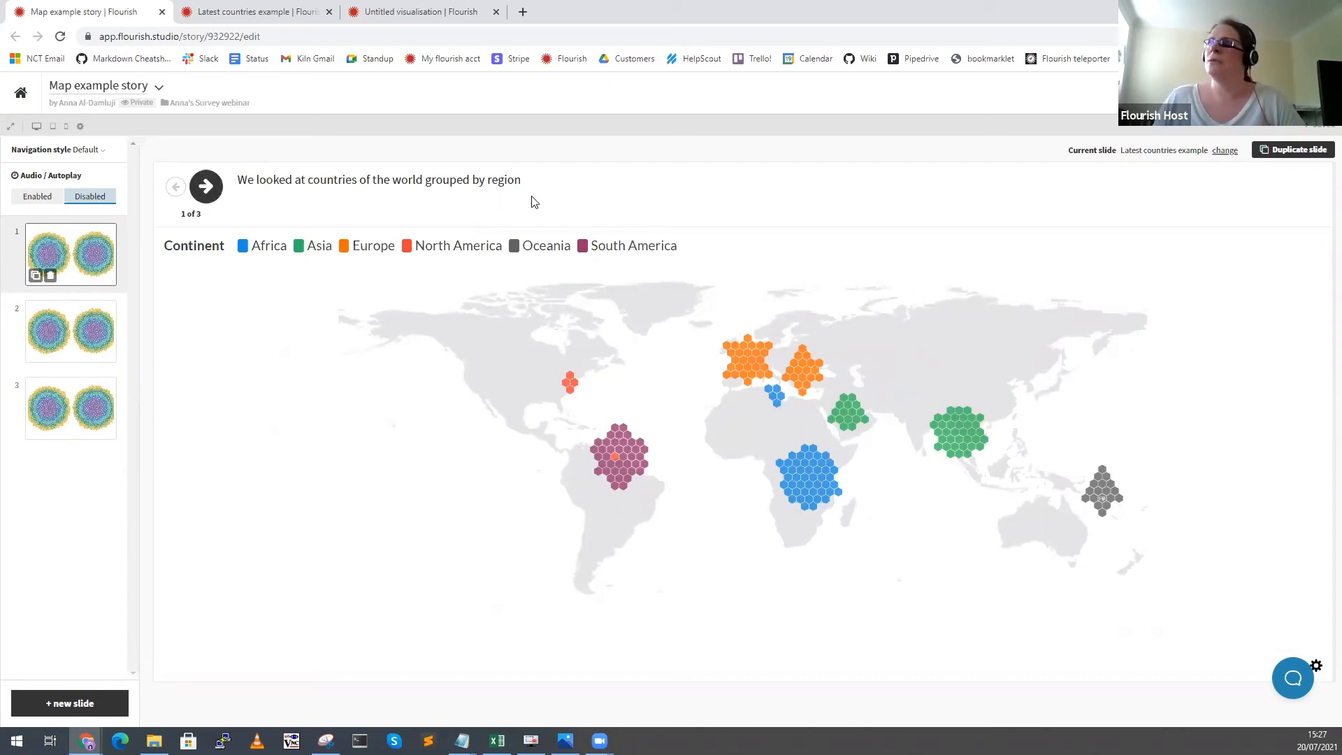
pyautogui.click(204, 188)
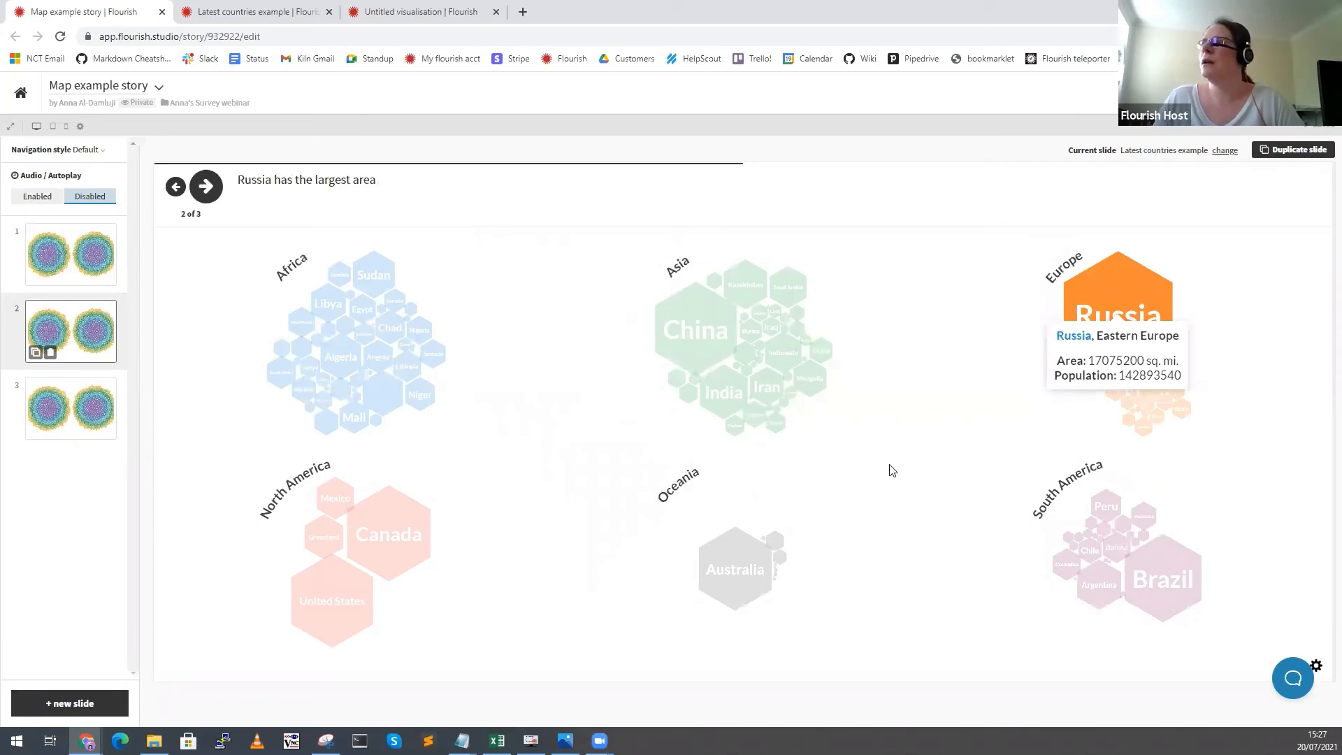
pyautogui.click(1316, 666)
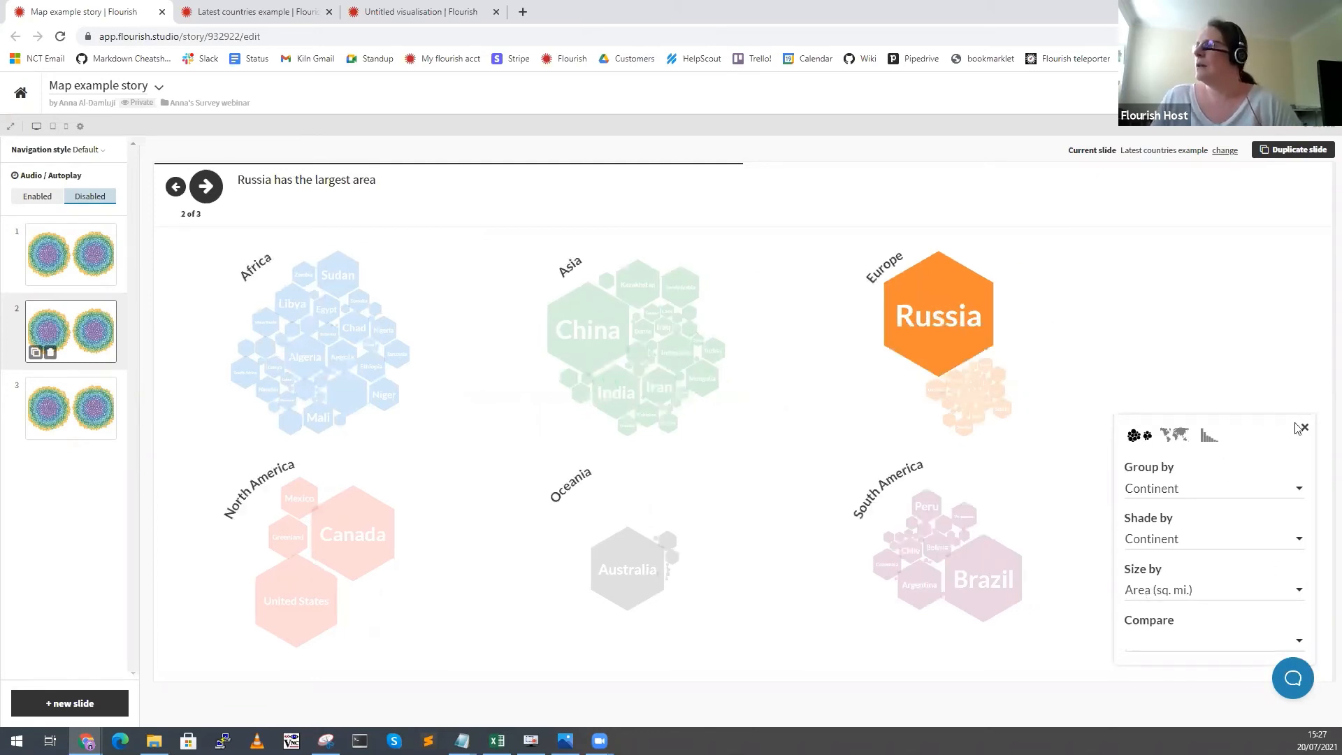
pyautogui.click(1306, 429)
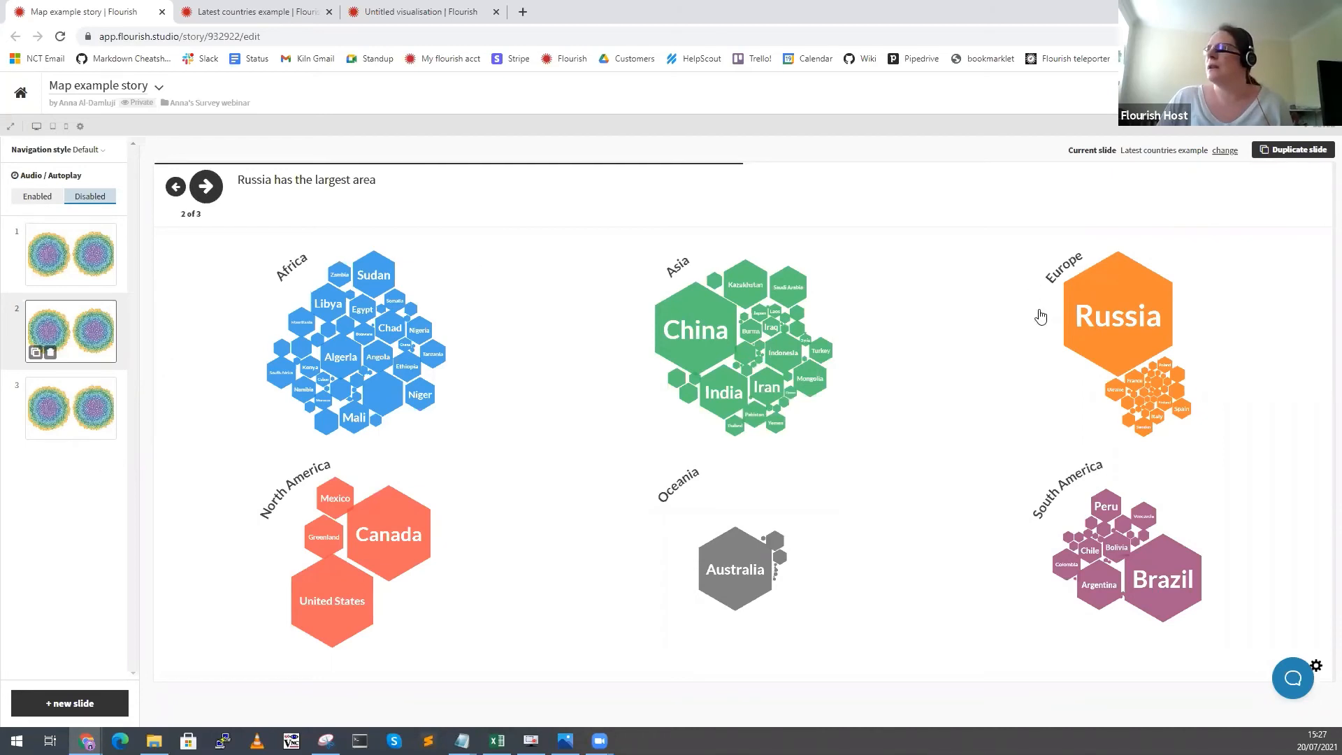
pyautogui.click(1091, 315)
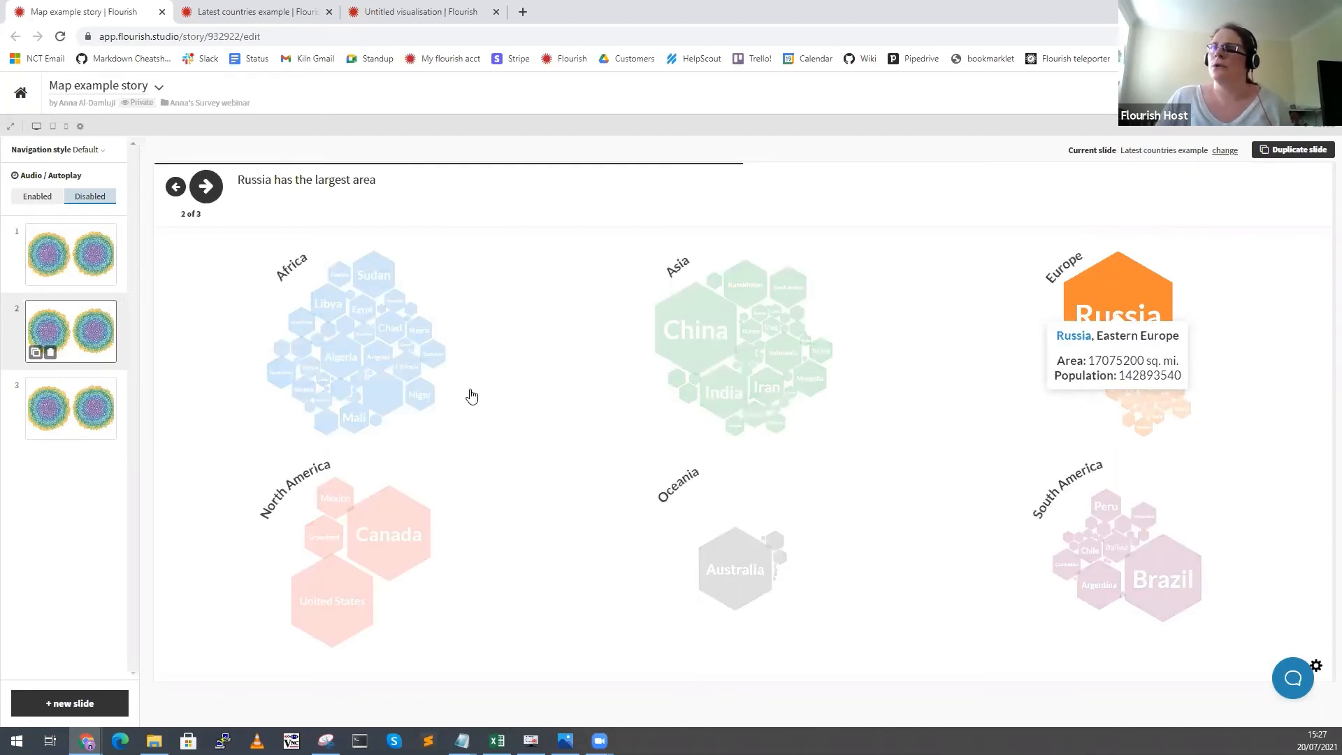
# Advance to the story's third slide and clear the highlighted China popup.
pyautogui.click(205, 186)
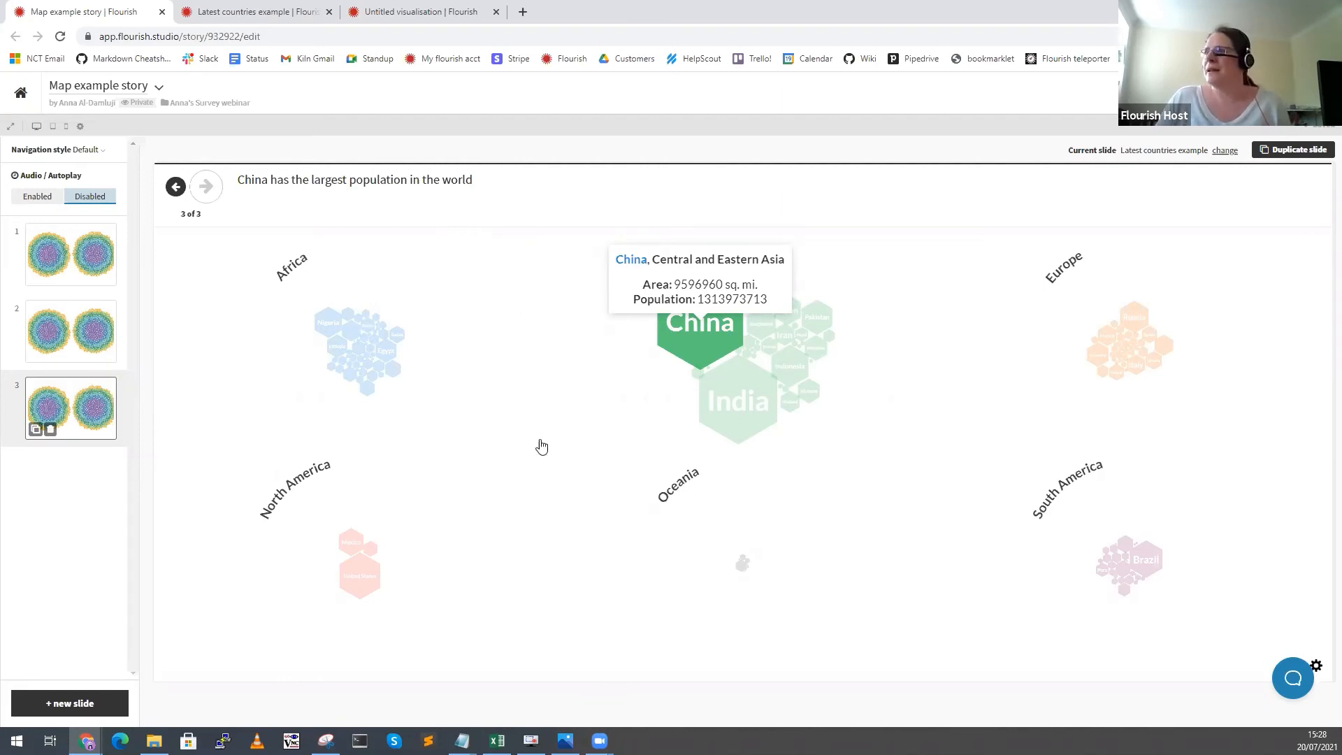
pyautogui.click(730, 351)
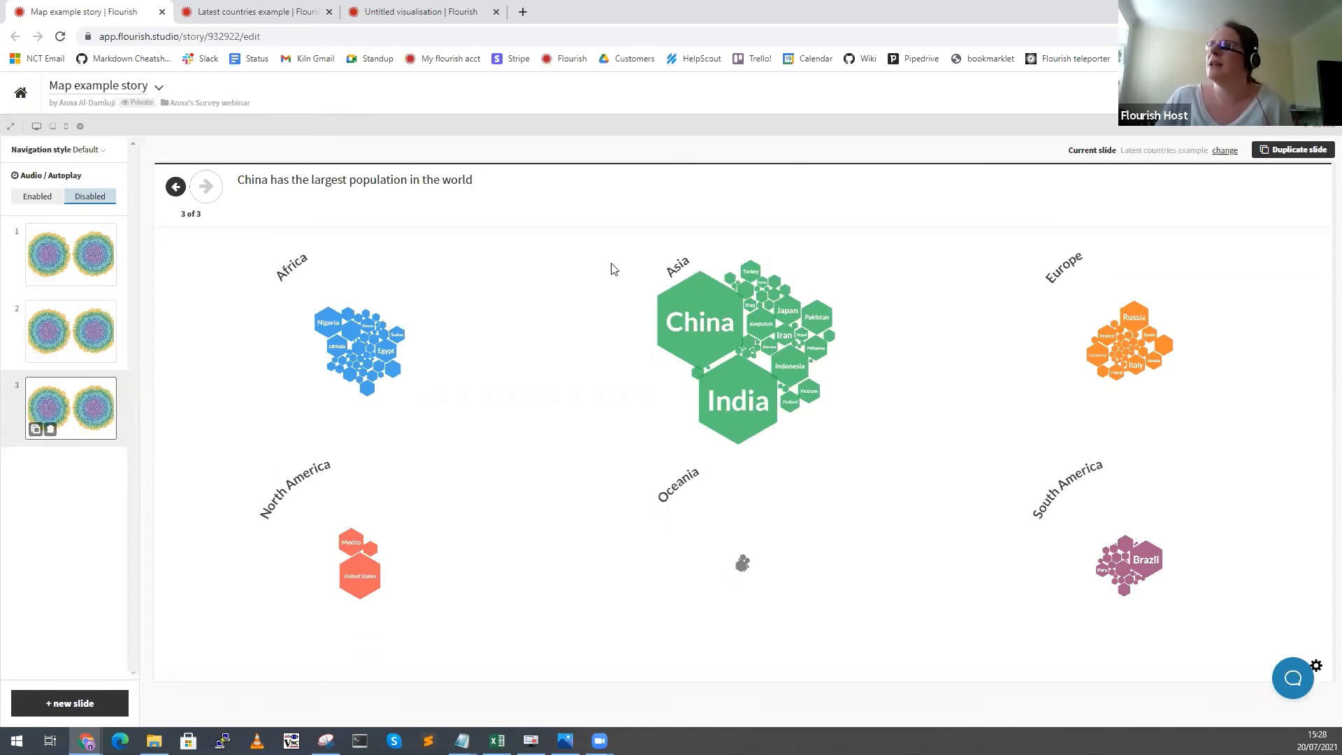
# Duplicate the third slide and switch the copy to the bar-style chart view, with Compare set to Sub-Continental Region.
pyautogui.moveTo(101, 257)
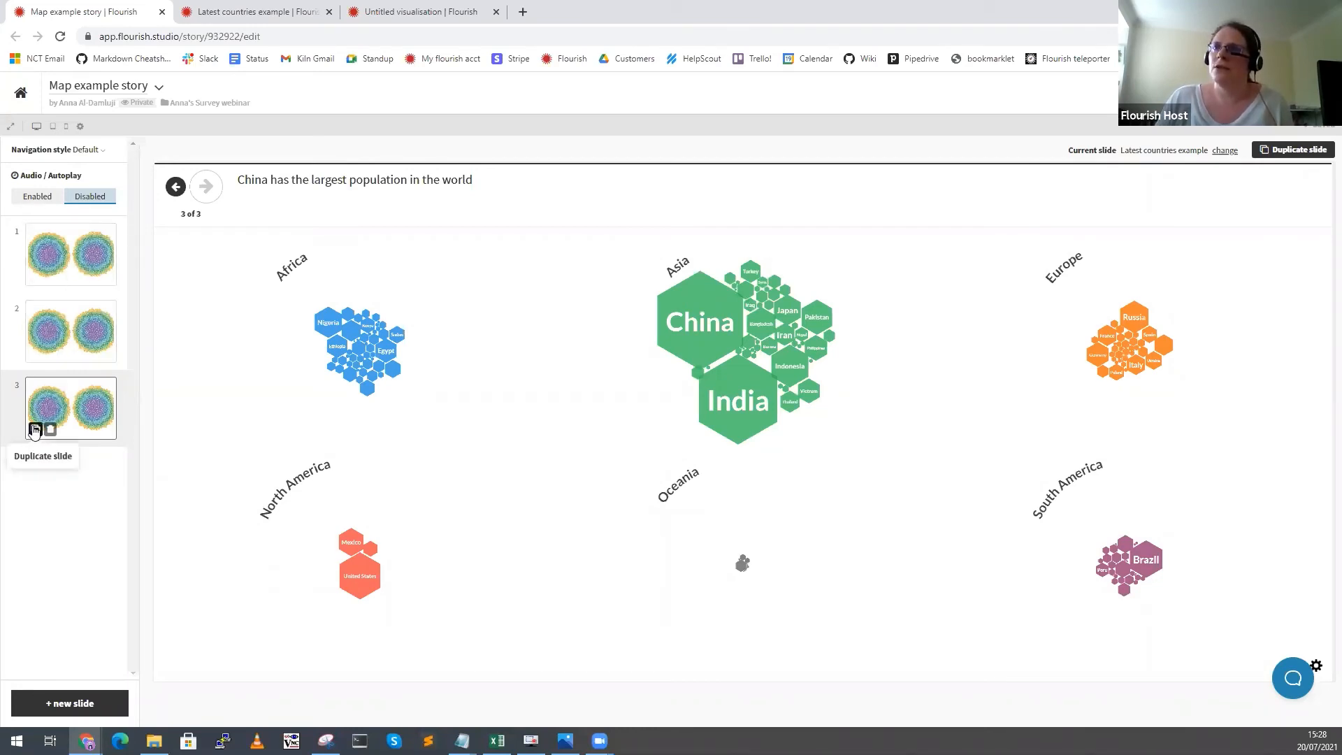
pyautogui.click(35, 430)
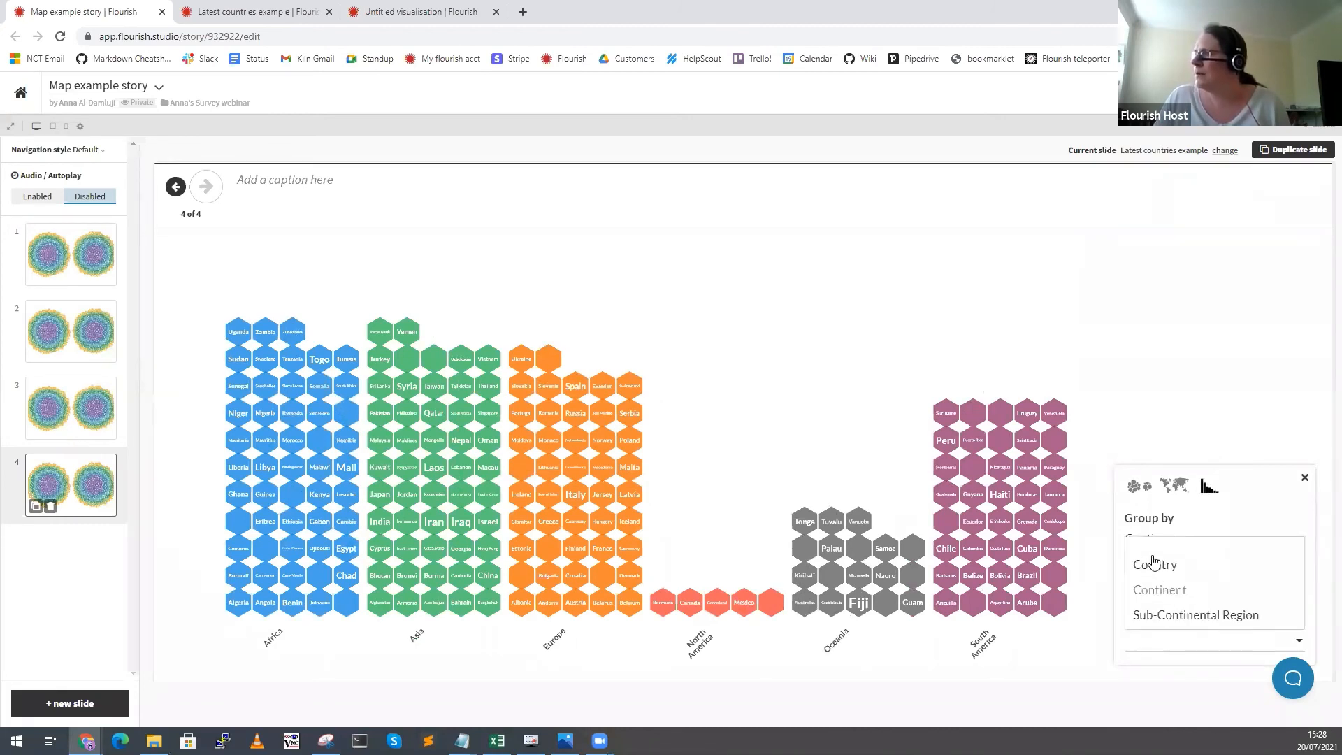
pyautogui.click(1158, 593)
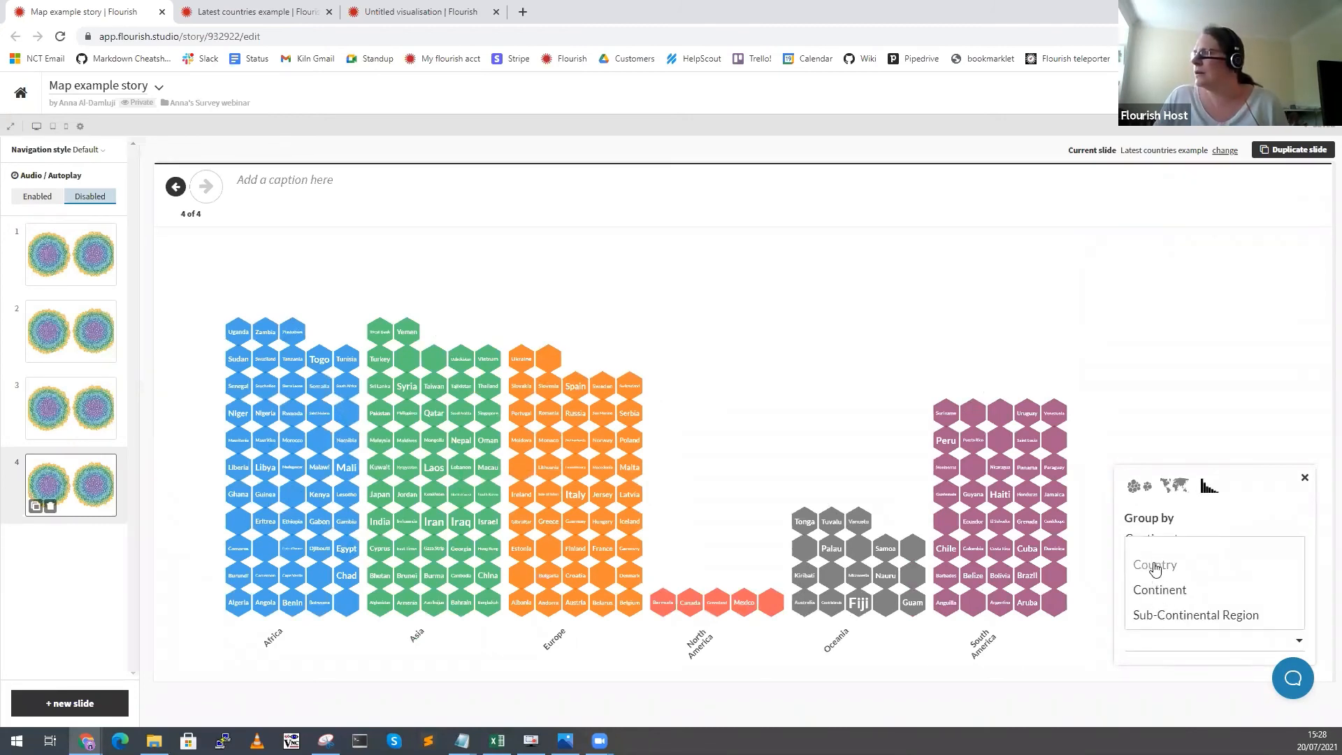
pyautogui.click(1153, 564)
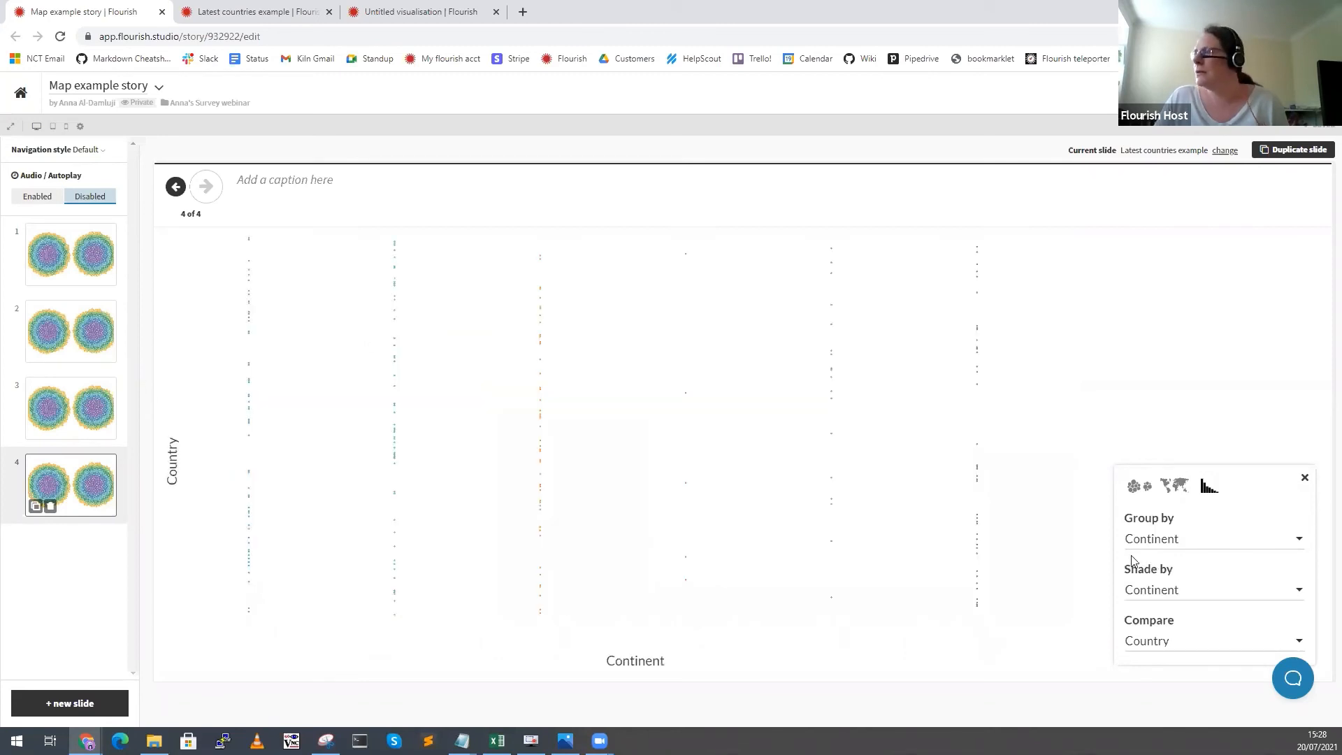
pyautogui.click(1165, 619)
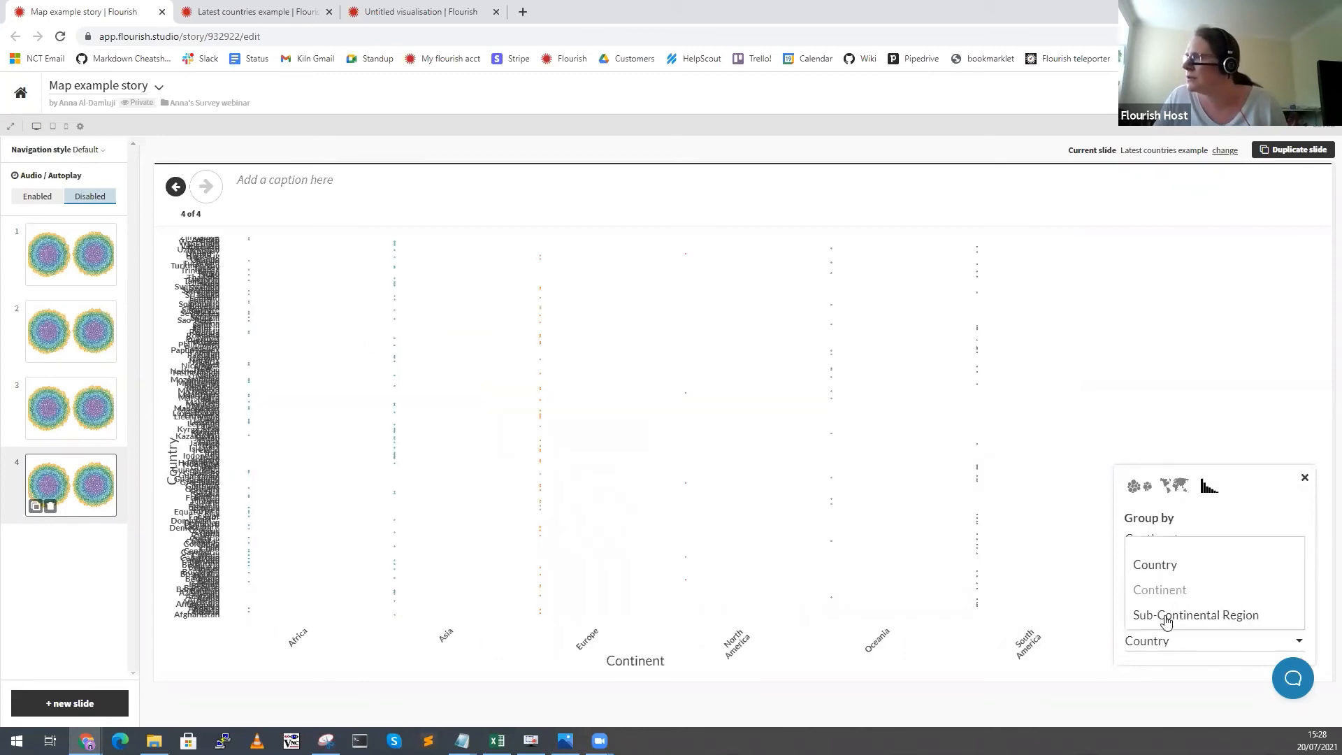
pyautogui.click(1174, 615)
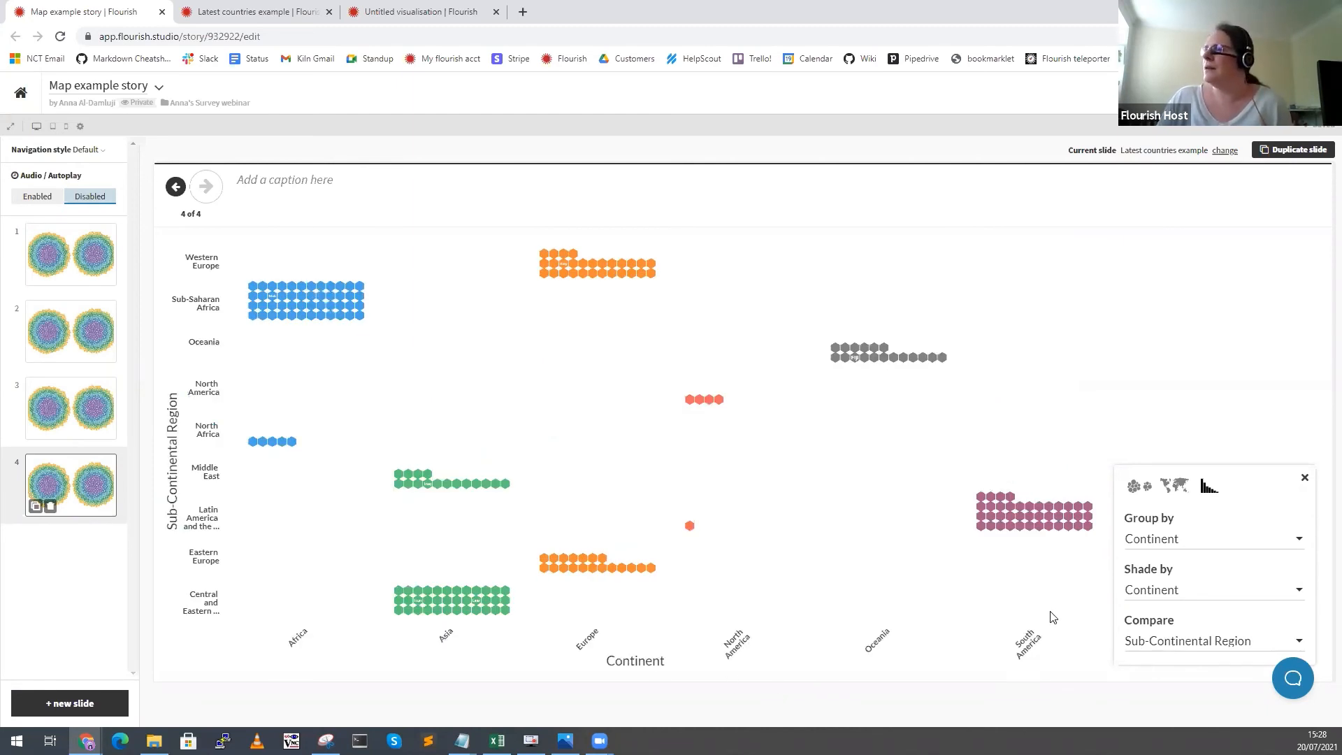
# Duplicate the fourth slide, switch the copy to the cluster view, and clear its Group by, Shade by and Size by fields.
pyautogui.click(34, 507)
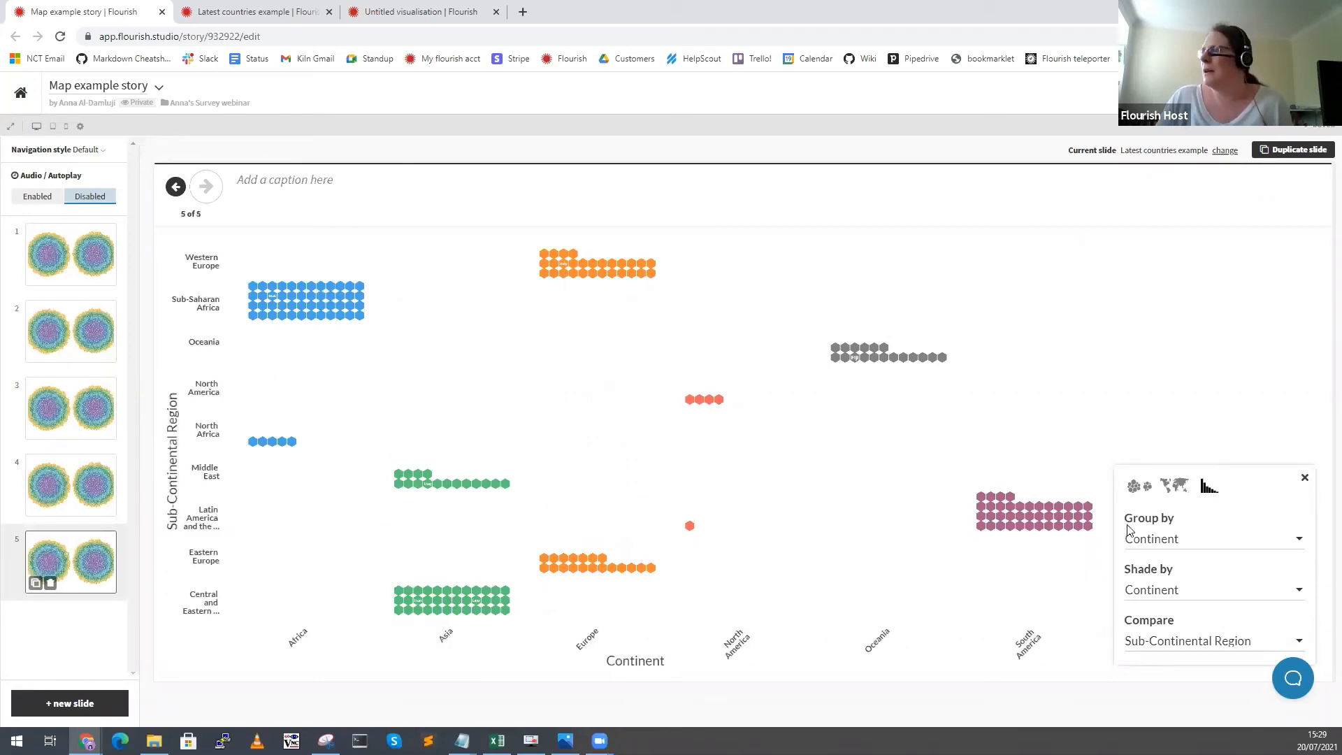
pyautogui.click(1150, 484)
pyautogui.click(1161, 488)
pyautogui.click(1165, 513)
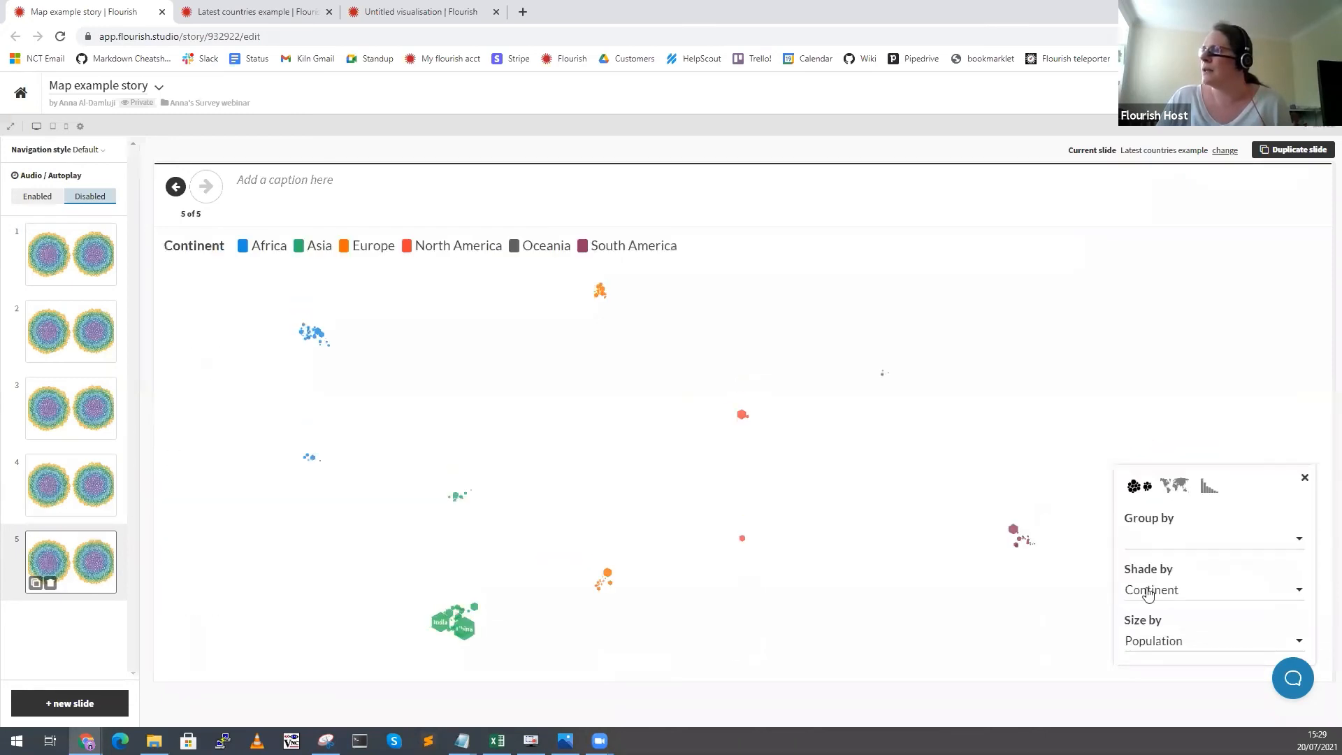
pyautogui.click(1141, 513)
pyautogui.click(1145, 492)
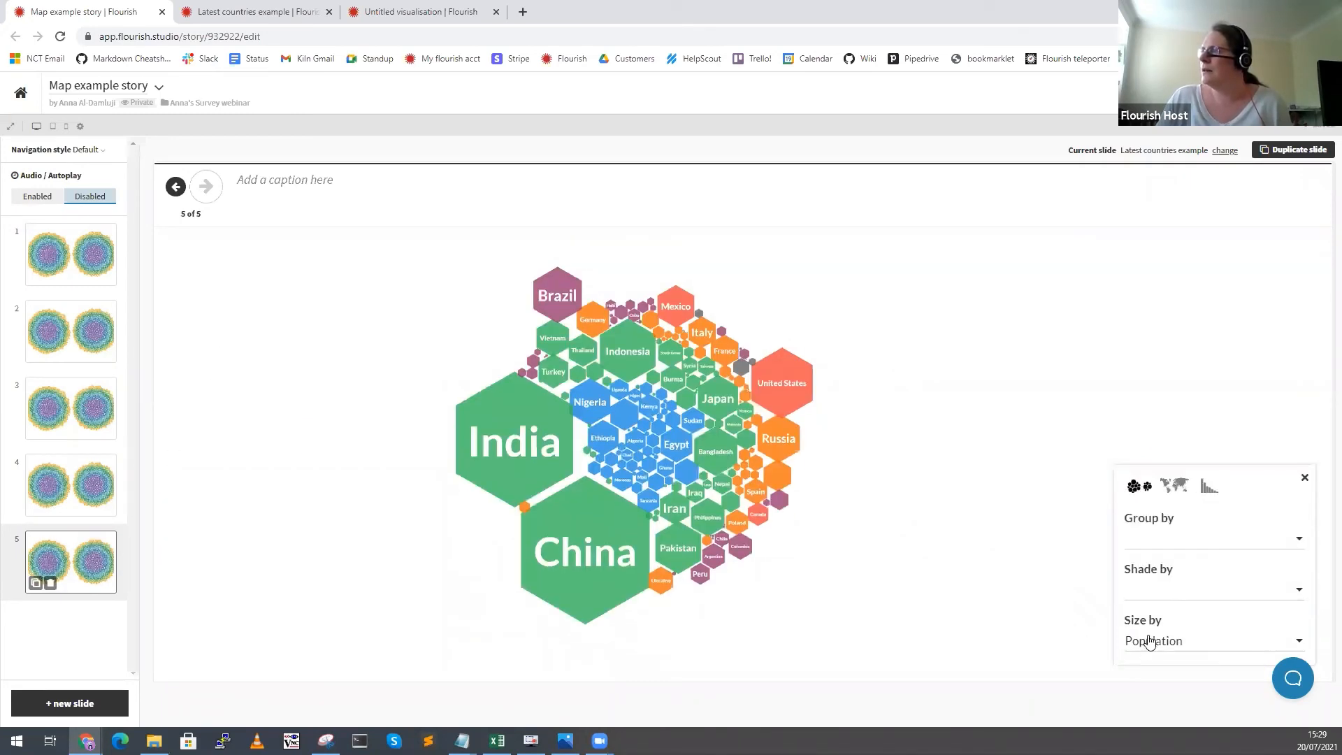
pyautogui.click(1143, 508)
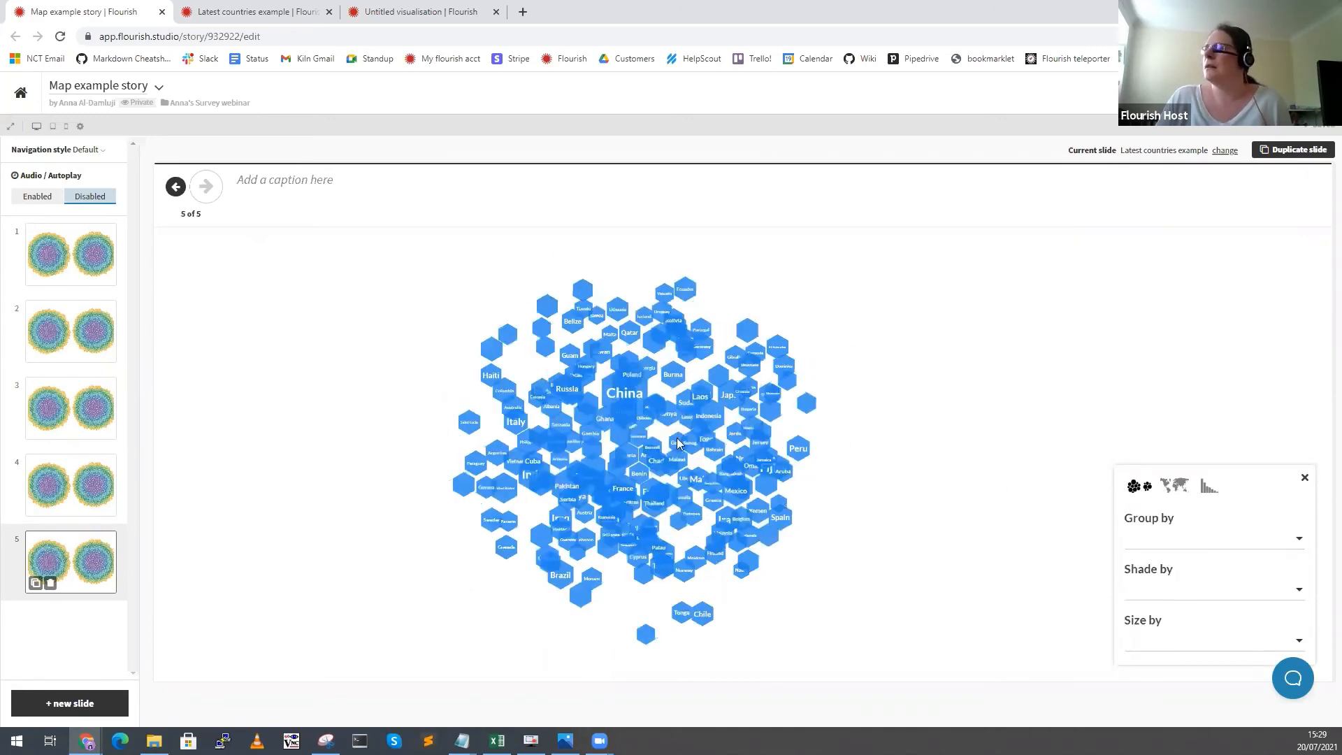
# Caption the fifth slide "Explore the data for yourself!".
pyautogui.write('E')
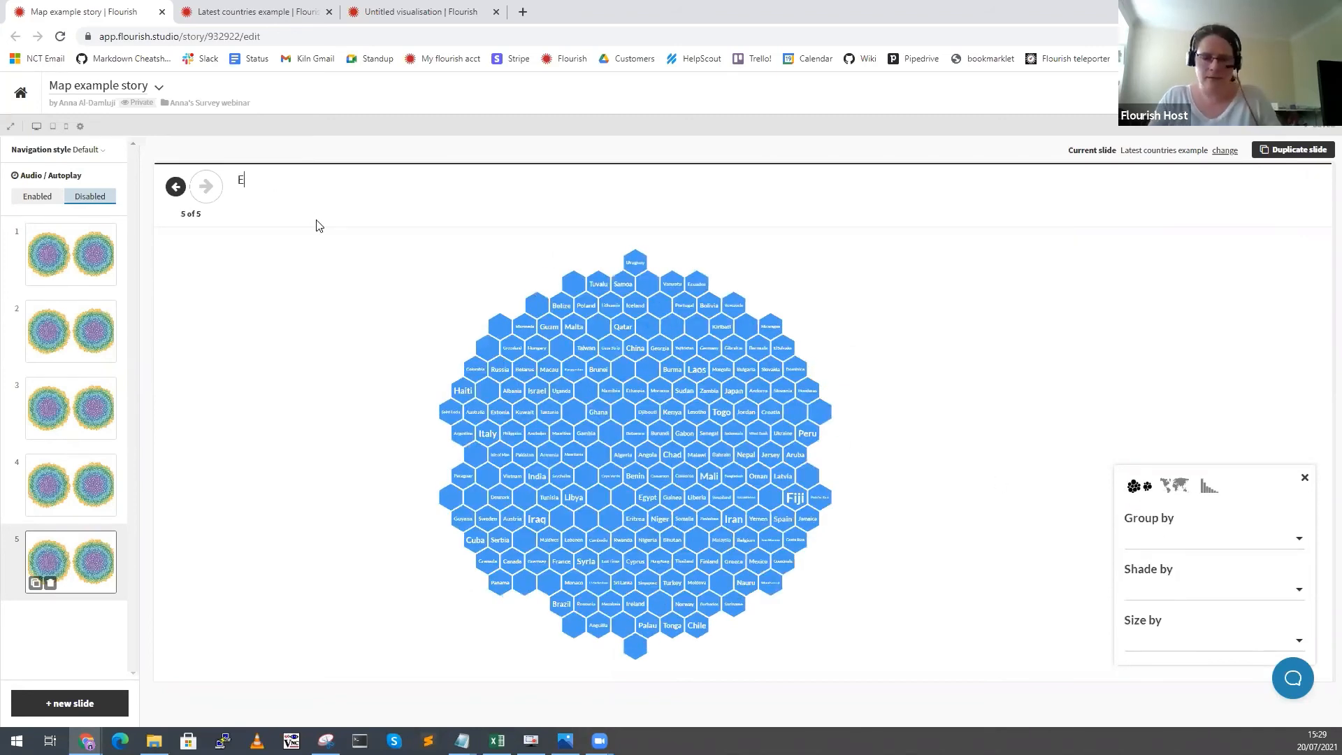
pyautogui.write('xplore the data')
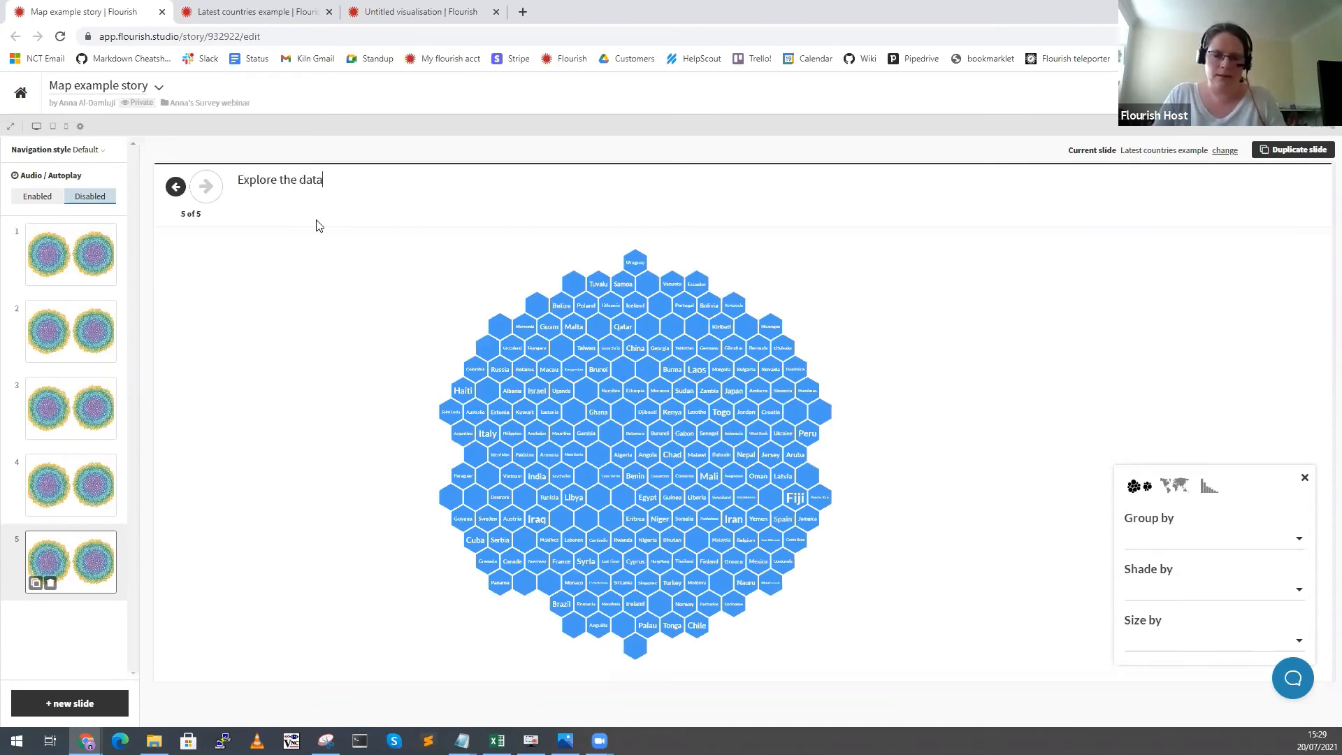
pyautogui.write(' for yourself!')
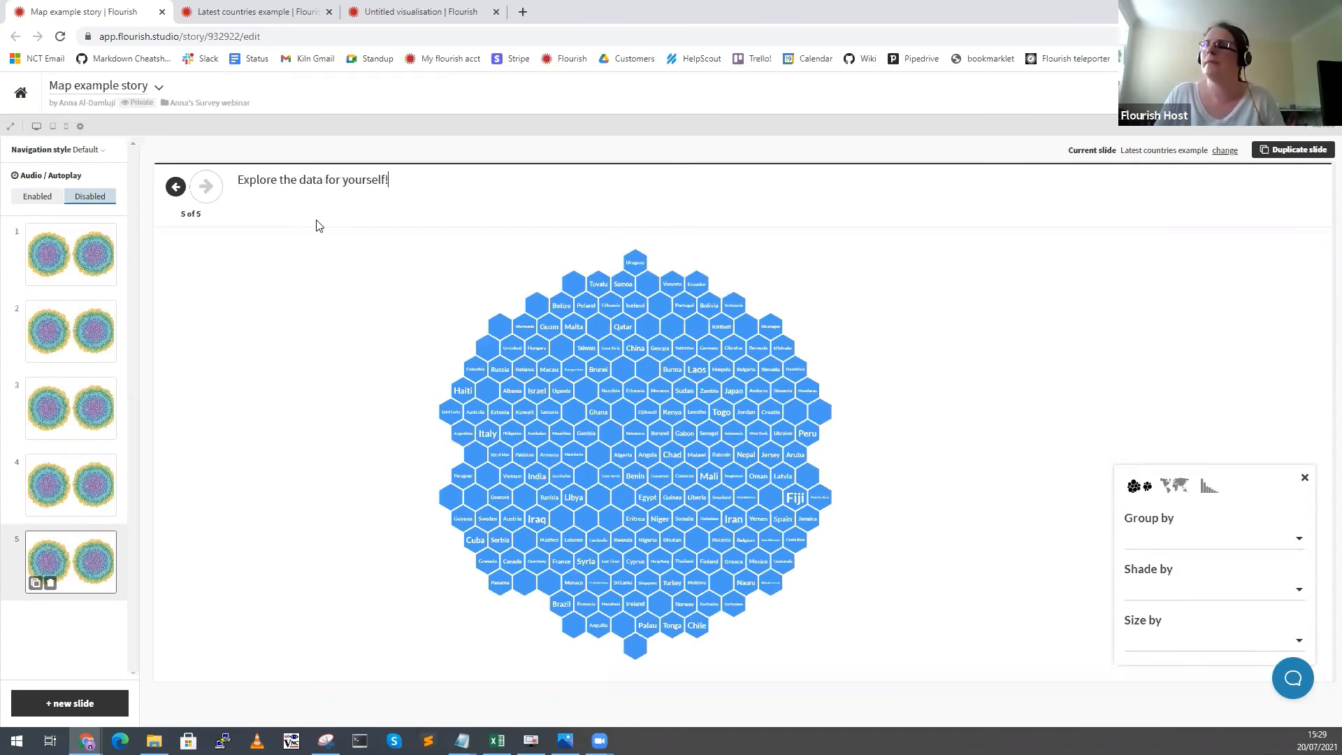
pyautogui.press('Return')
pyautogui.press('BackSpace')
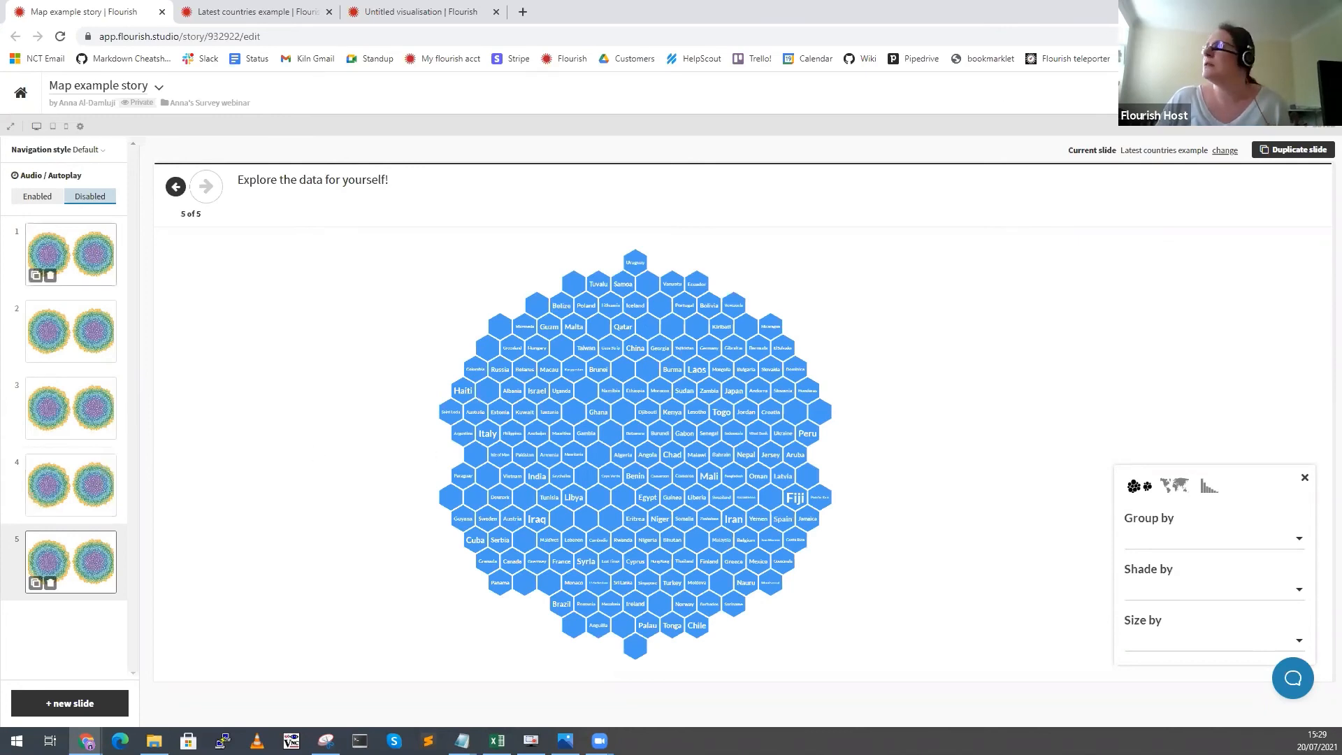
# Publish the Map example story without a password and open its public page.
pyautogui.click(1251, 92)
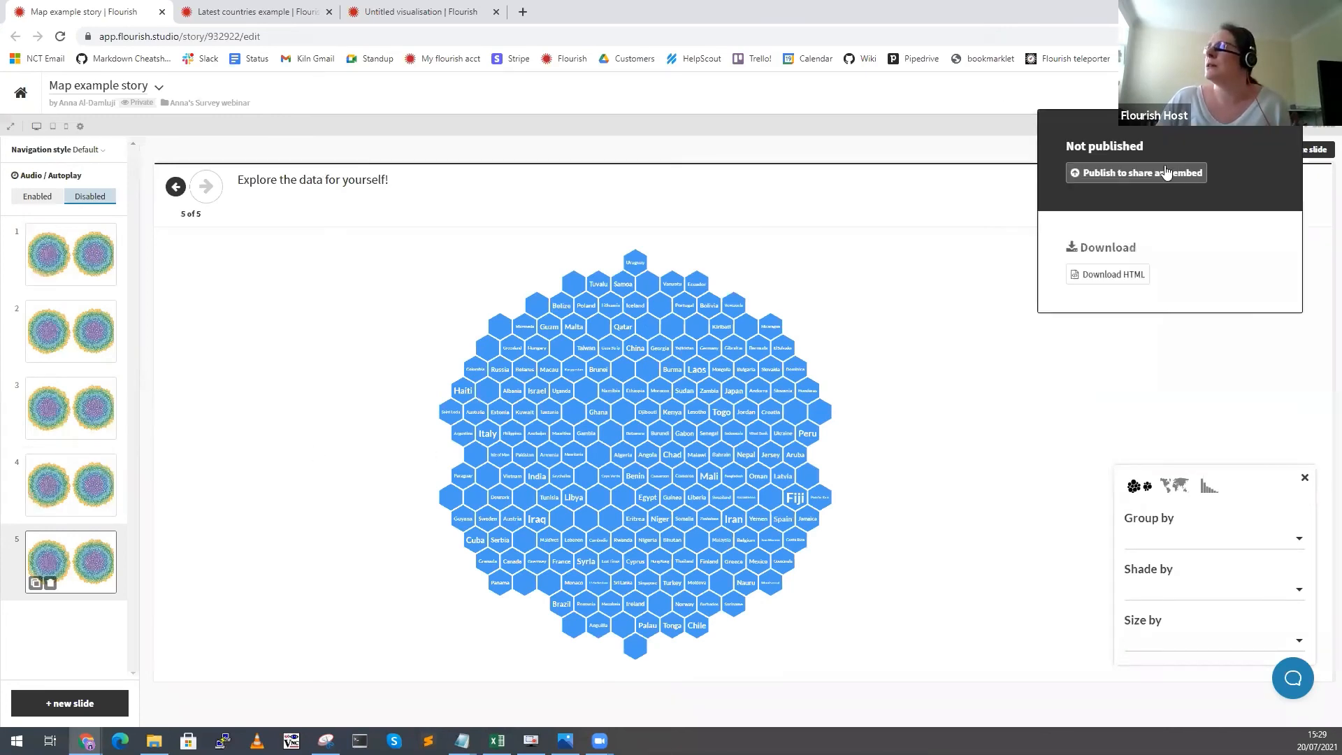
pyautogui.click(1085, 175)
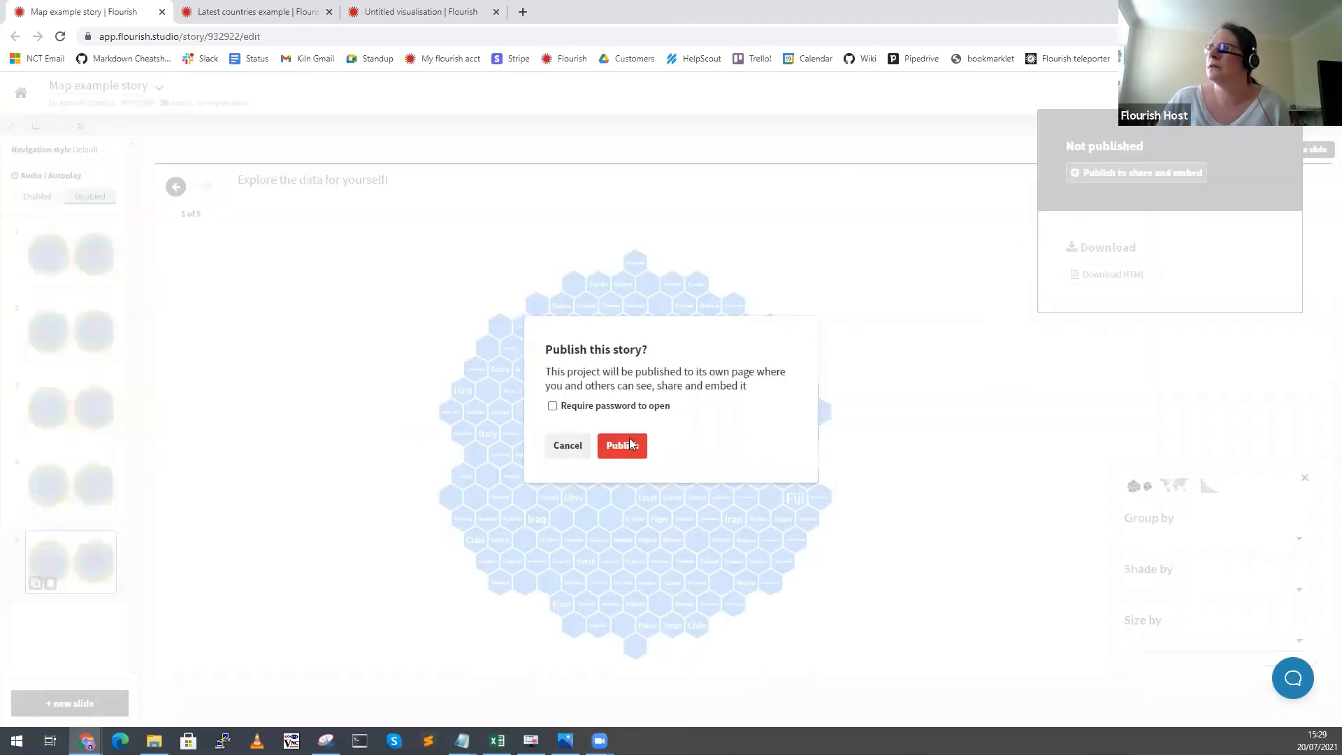
pyautogui.click(622, 445)
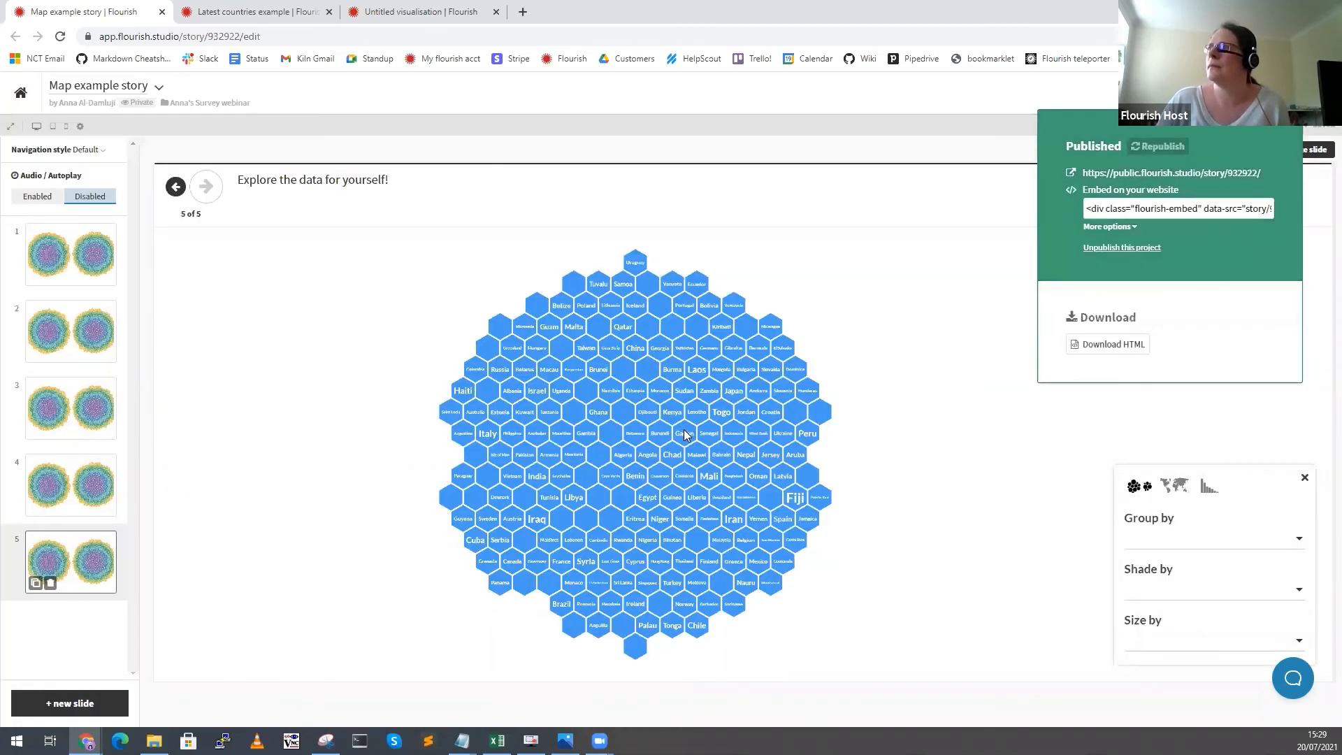
pyautogui.click(1142, 180)
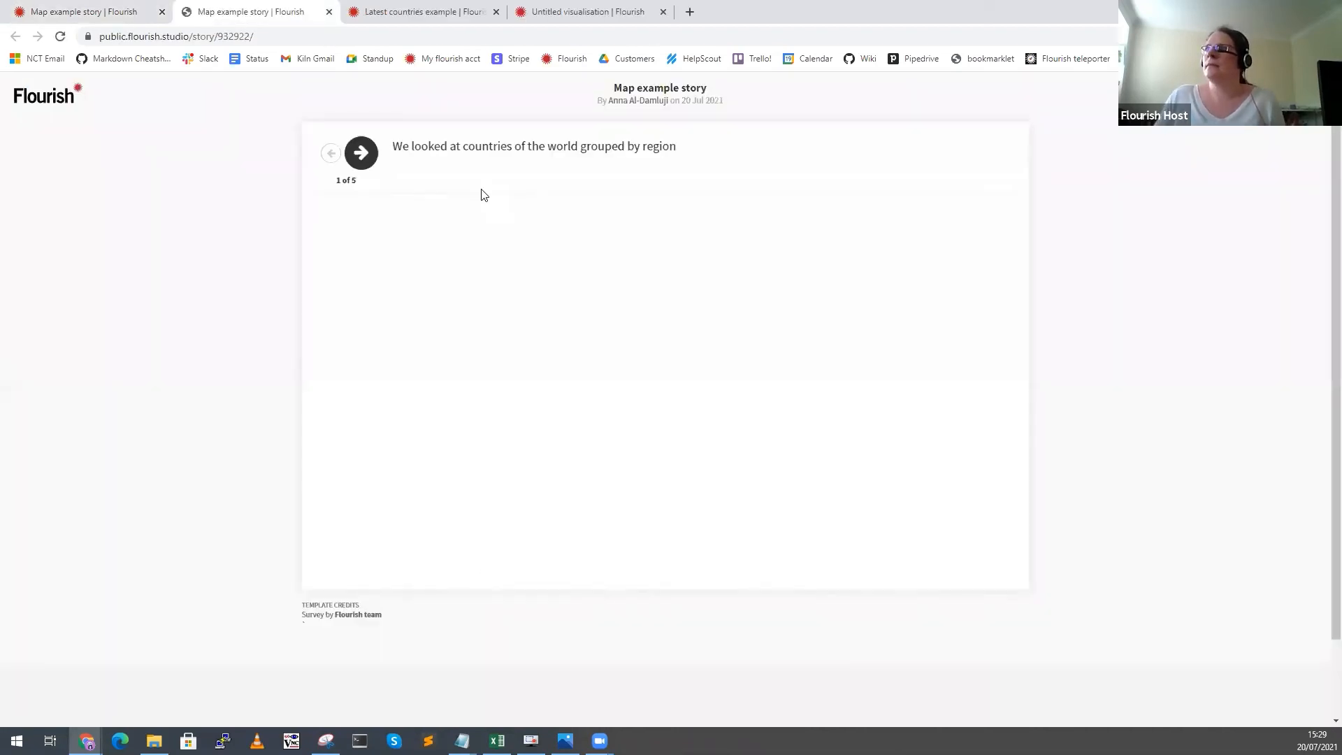
# Advance through the published story from the first slide to the fifth.
pyautogui.click(362, 153)
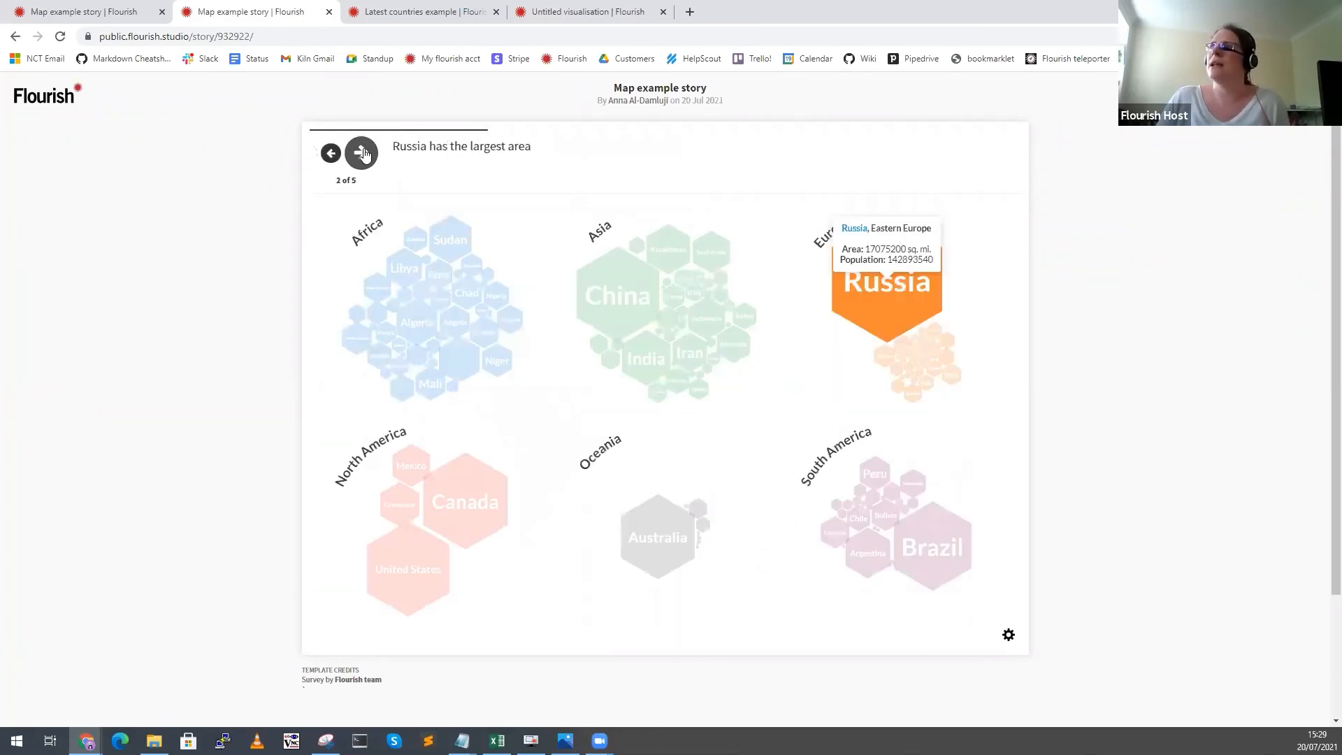
pyautogui.click(362, 153)
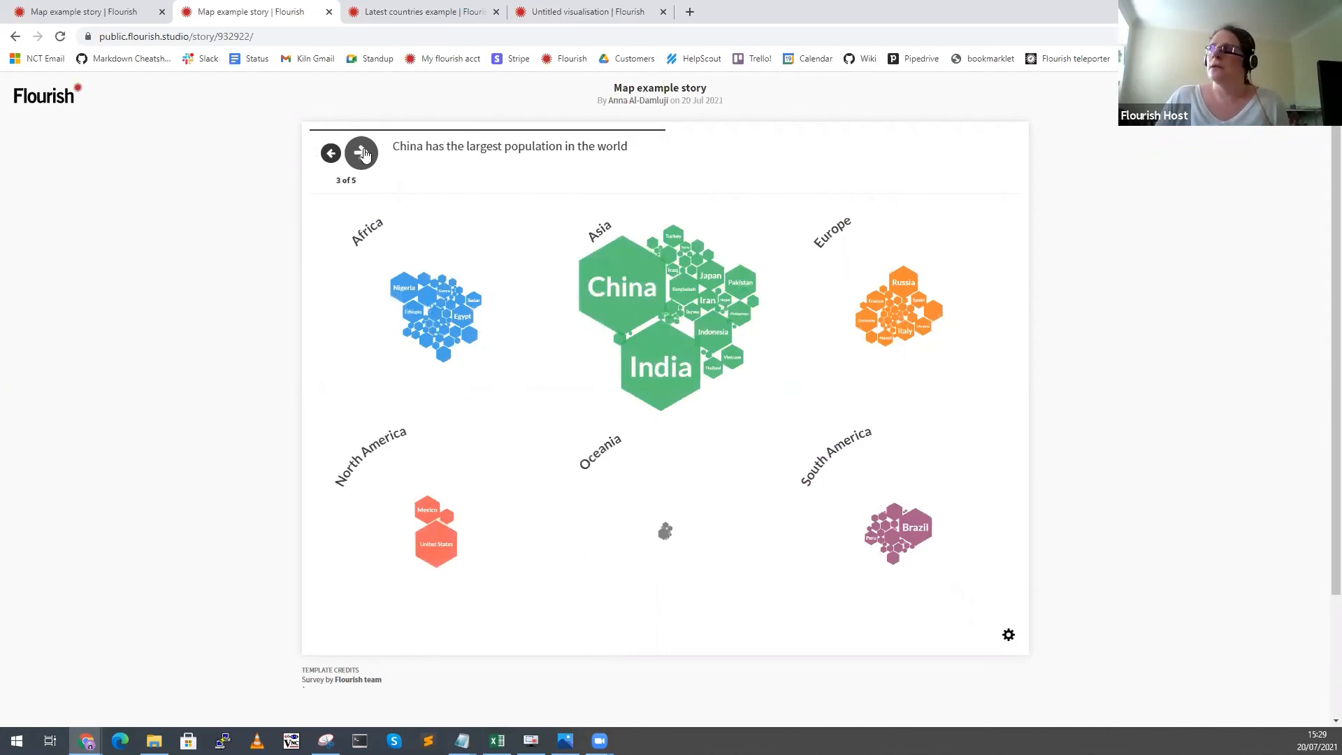
pyautogui.click(363, 154)
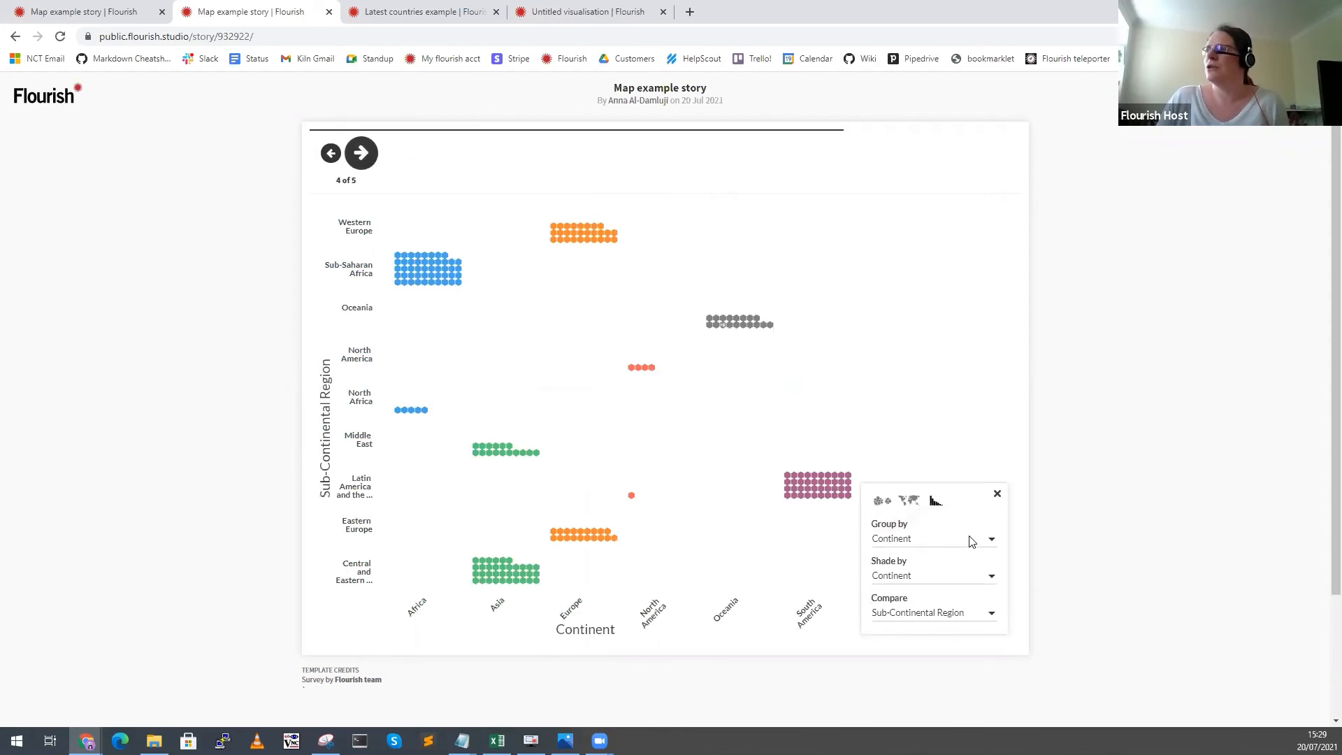
pyautogui.click(361, 152)
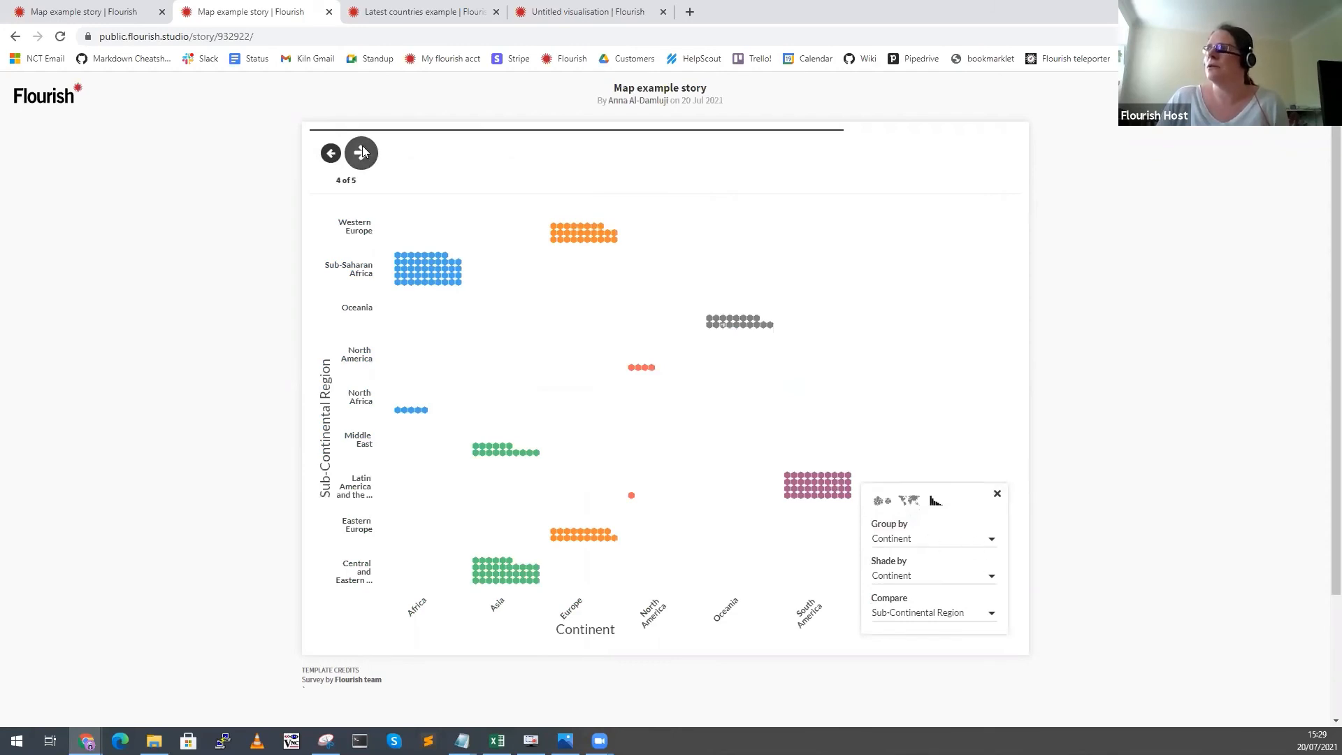
pyautogui.click(362, 152)
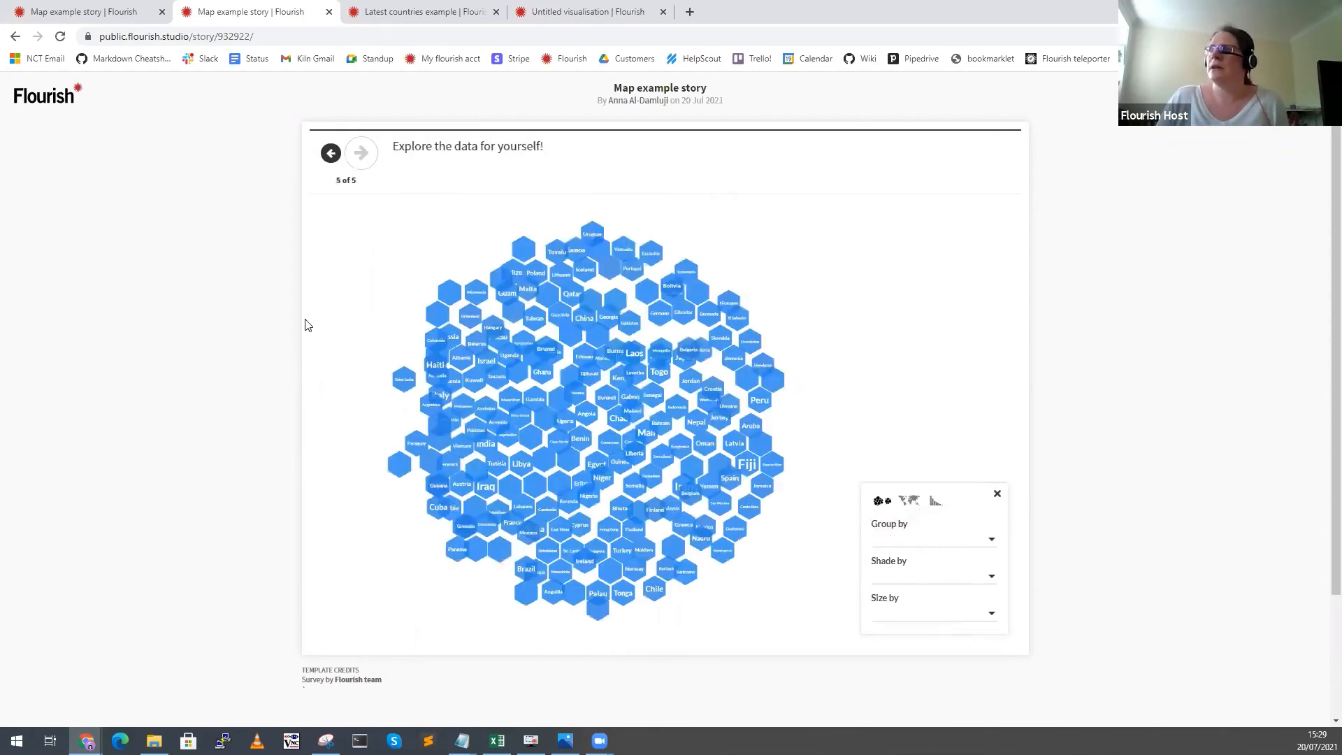
# On the published story's last slide, show Ghana's popup, switch to the map view, and show popups for Antigua & Barbuda and Belarus.
pyautogui.click(547, 381)
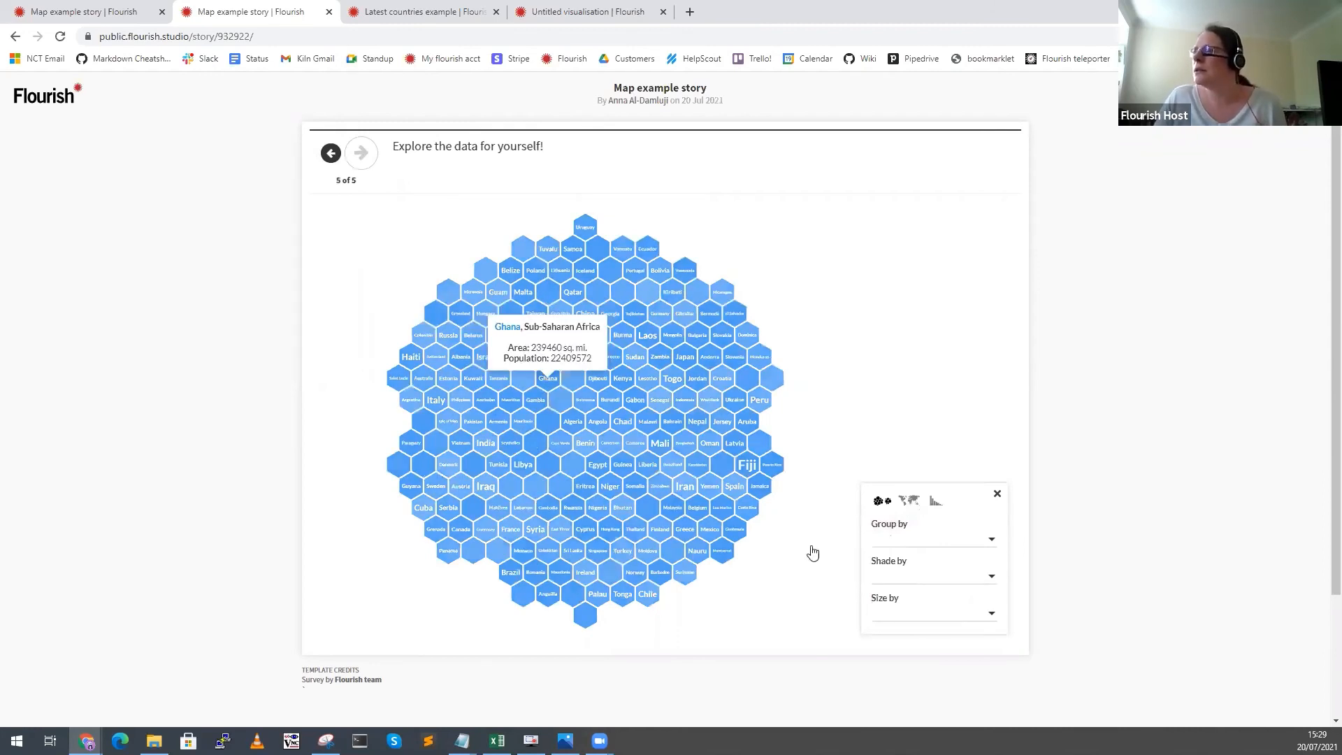
pyautogui.click(923, 546)
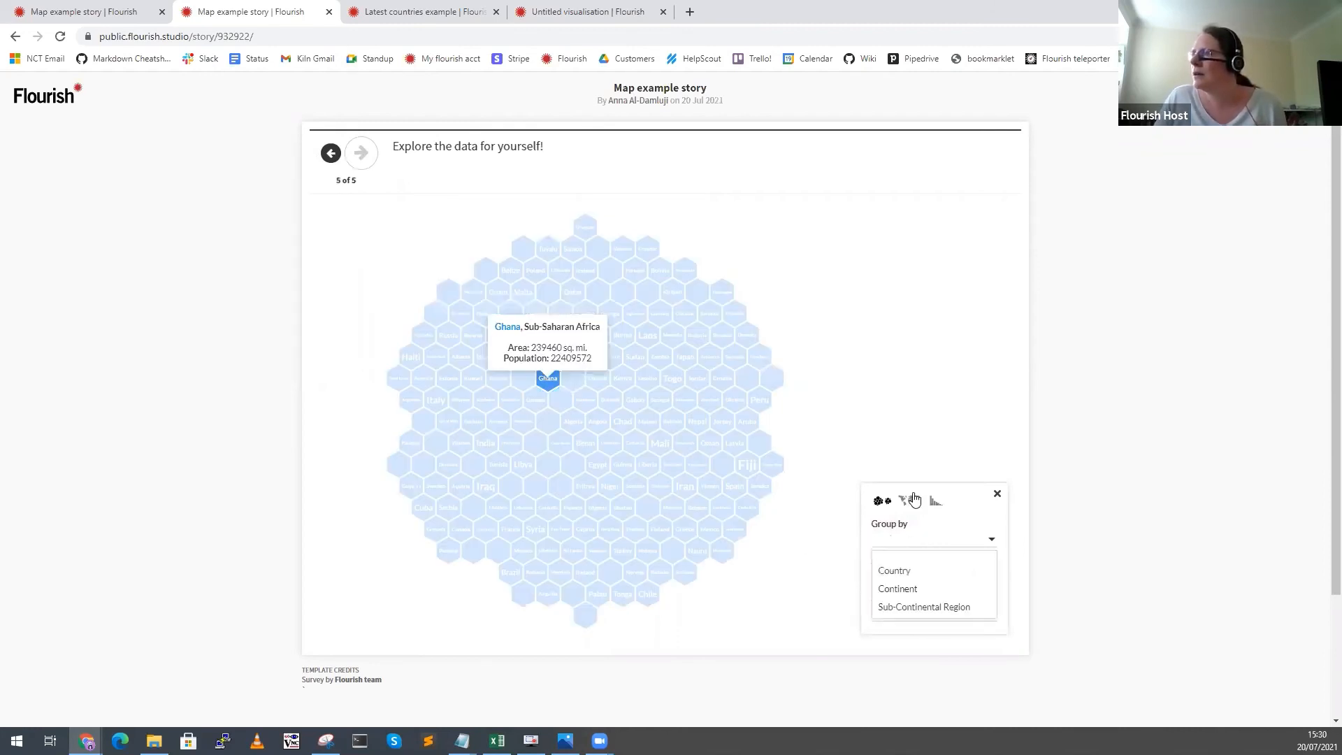
pyautogui.click(908, 500)
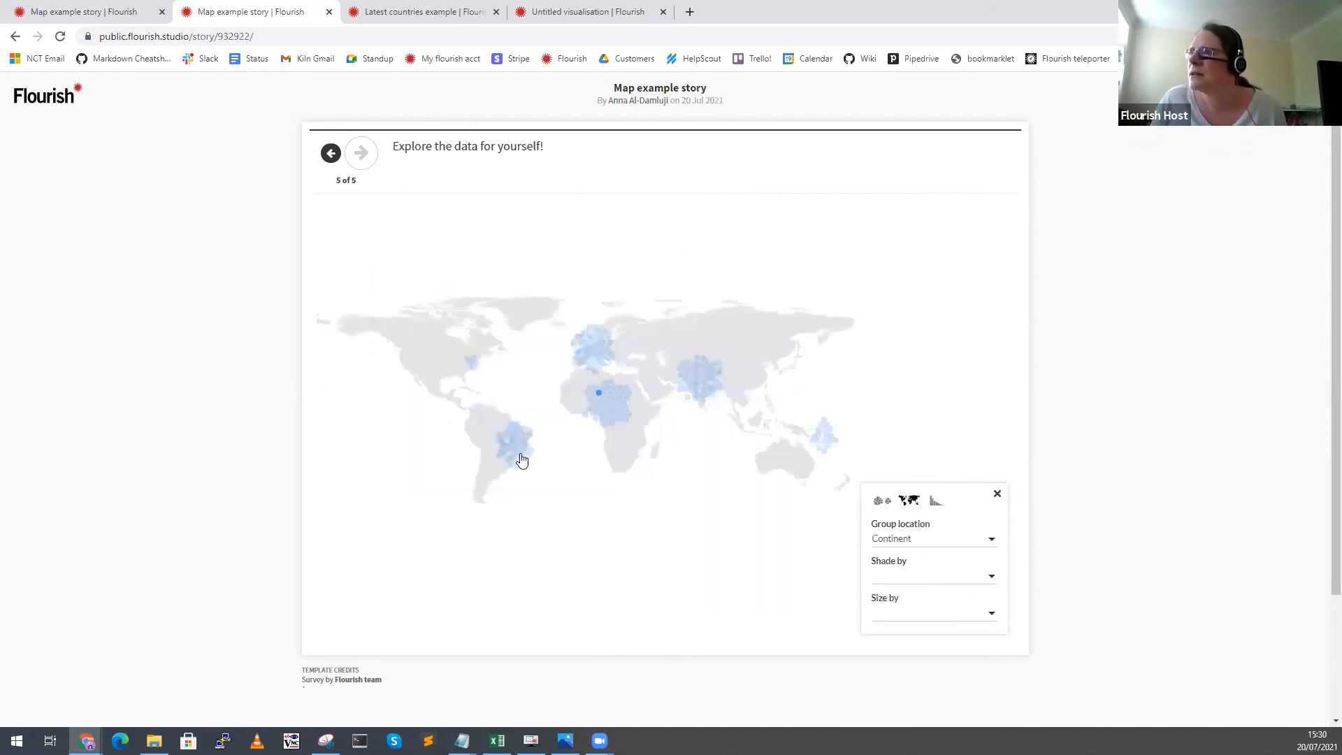
pyautogui.click(517, 451)
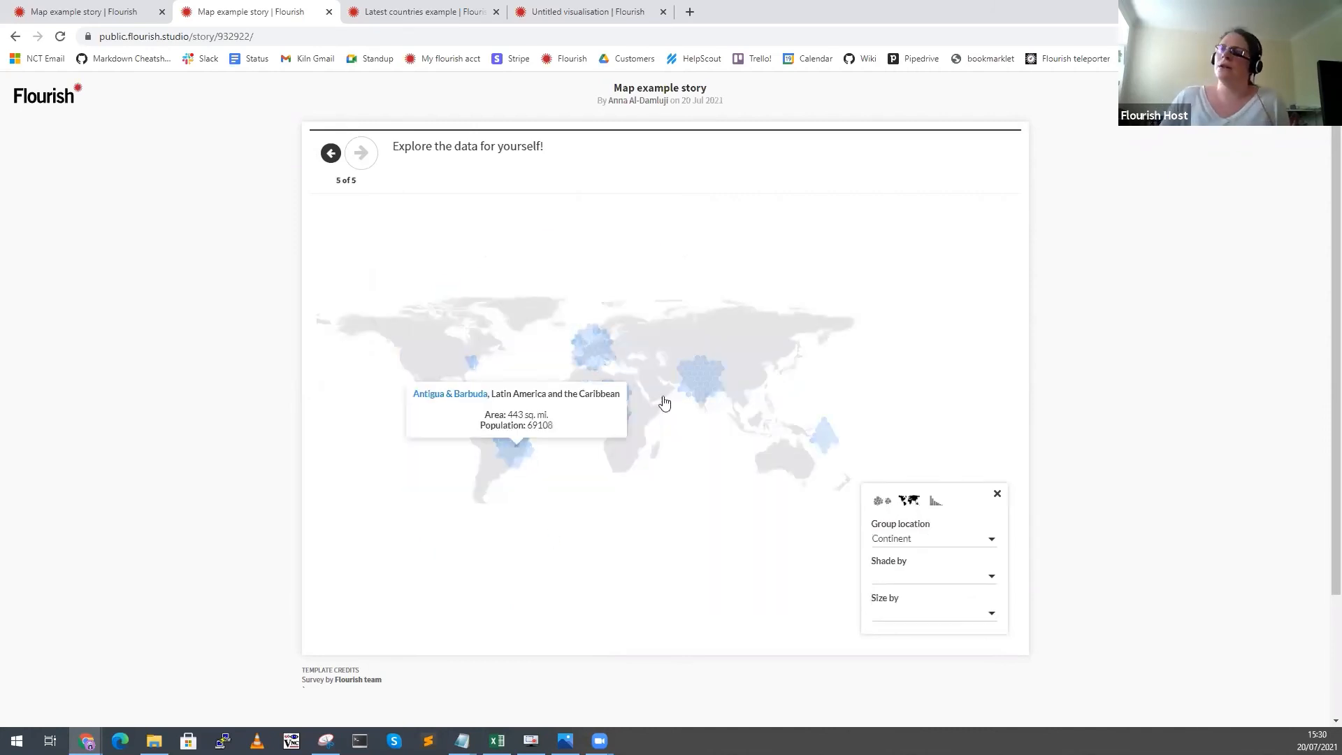
pyautogui.click(593, 342)
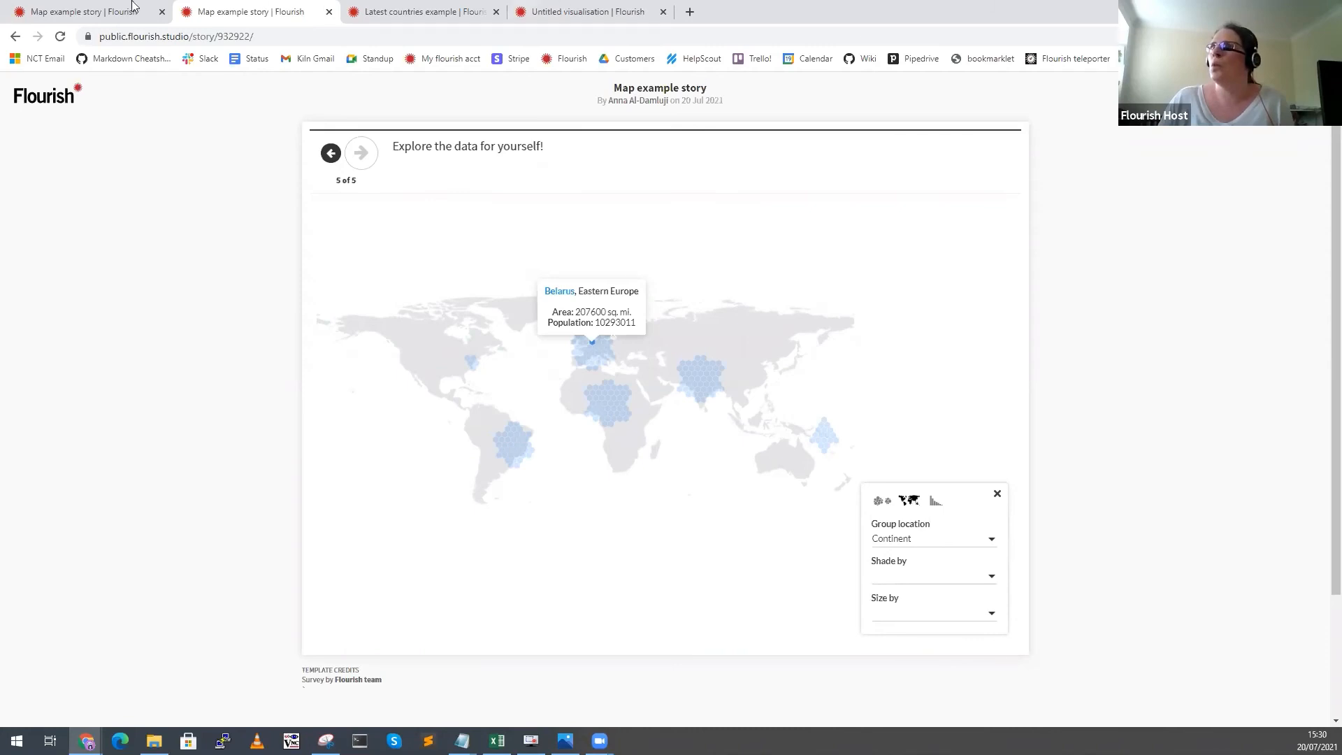
pyautogui.click(62, 14)
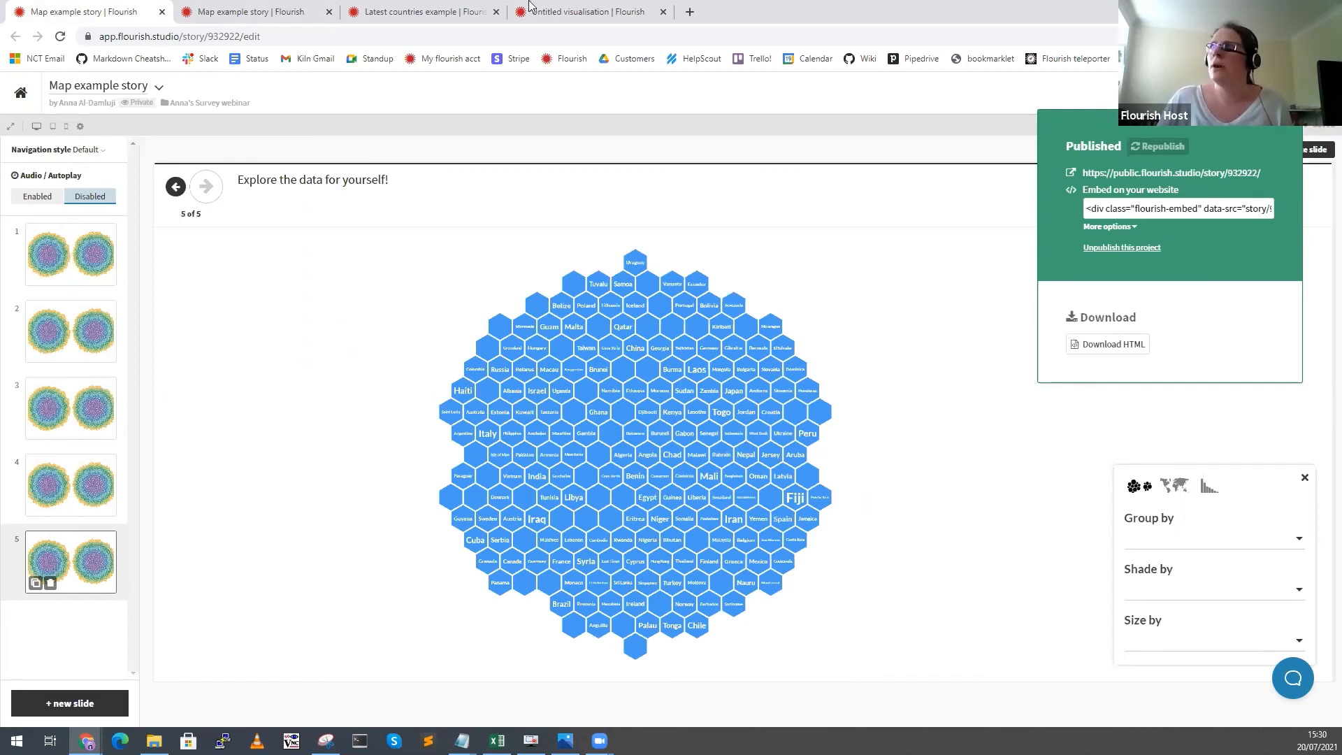
pyautogui.click(245, 8)
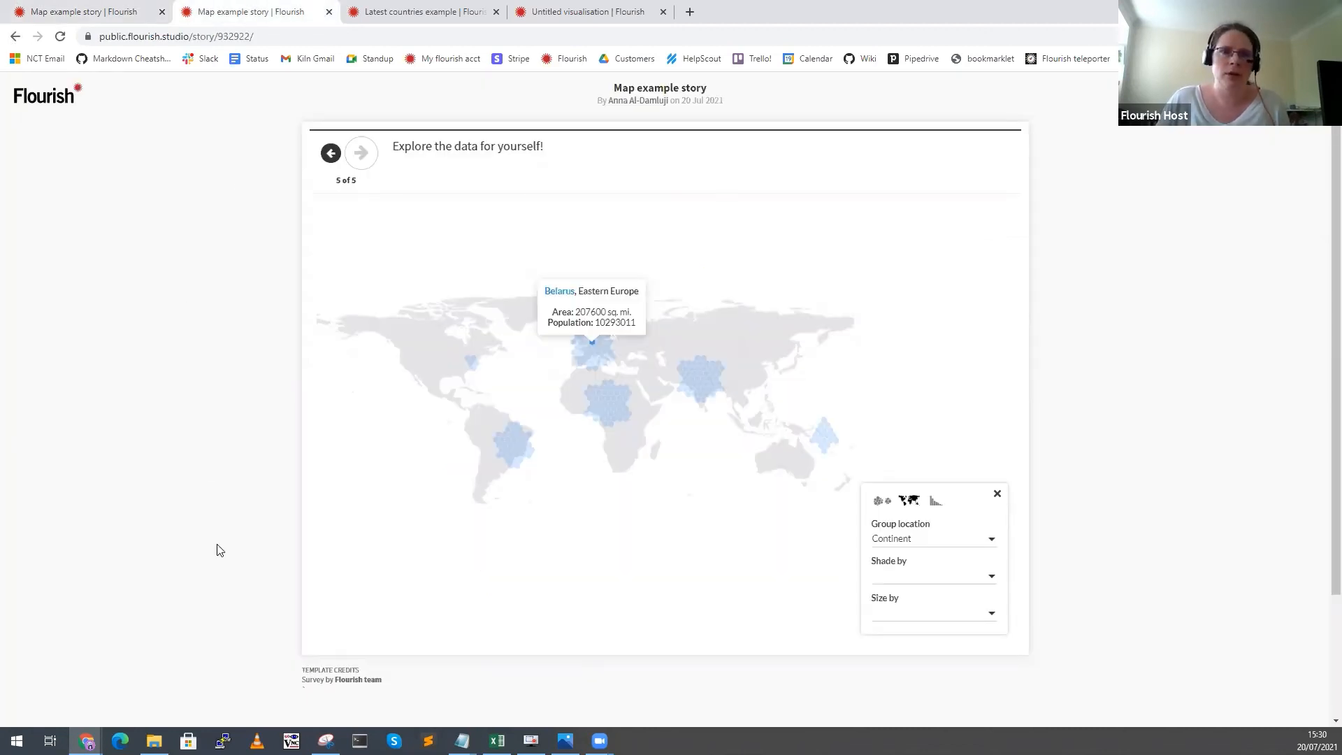
pyautogui.click(51, 9)
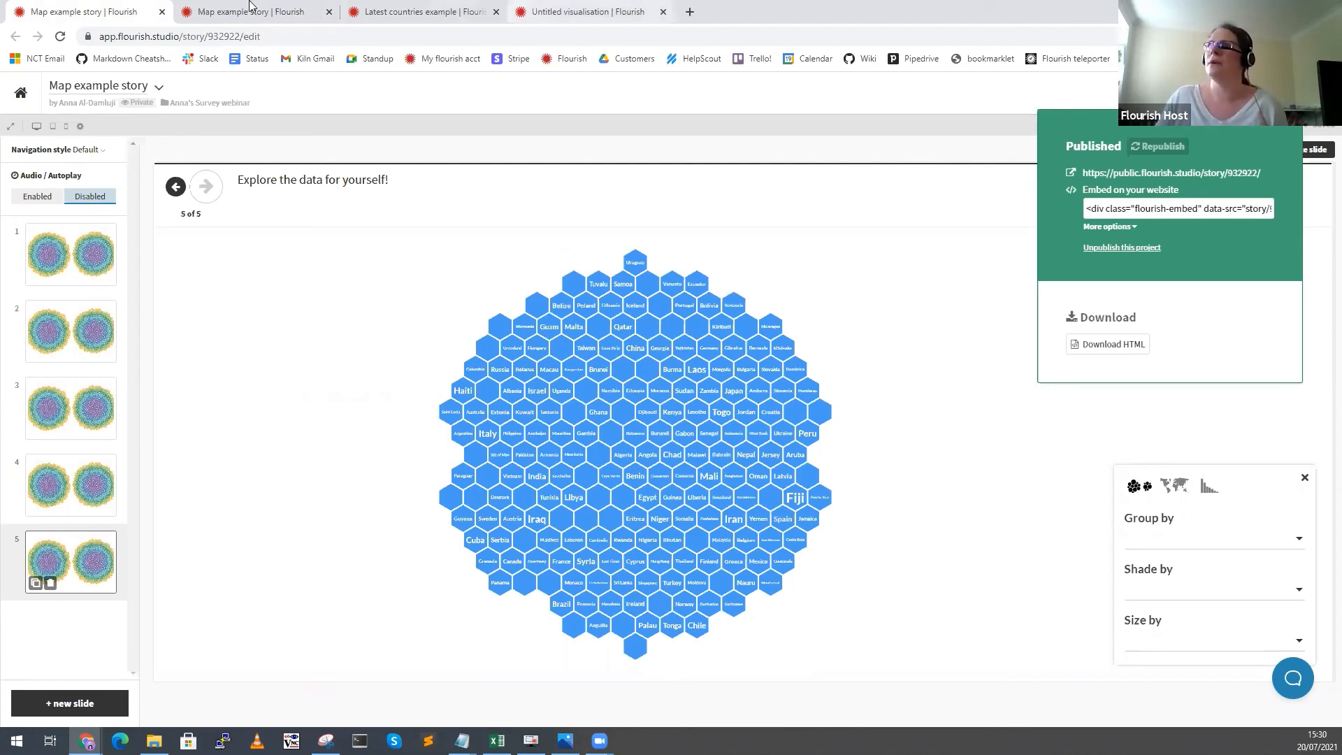
pyautogui.hotkey('ctrl', 'Tab')
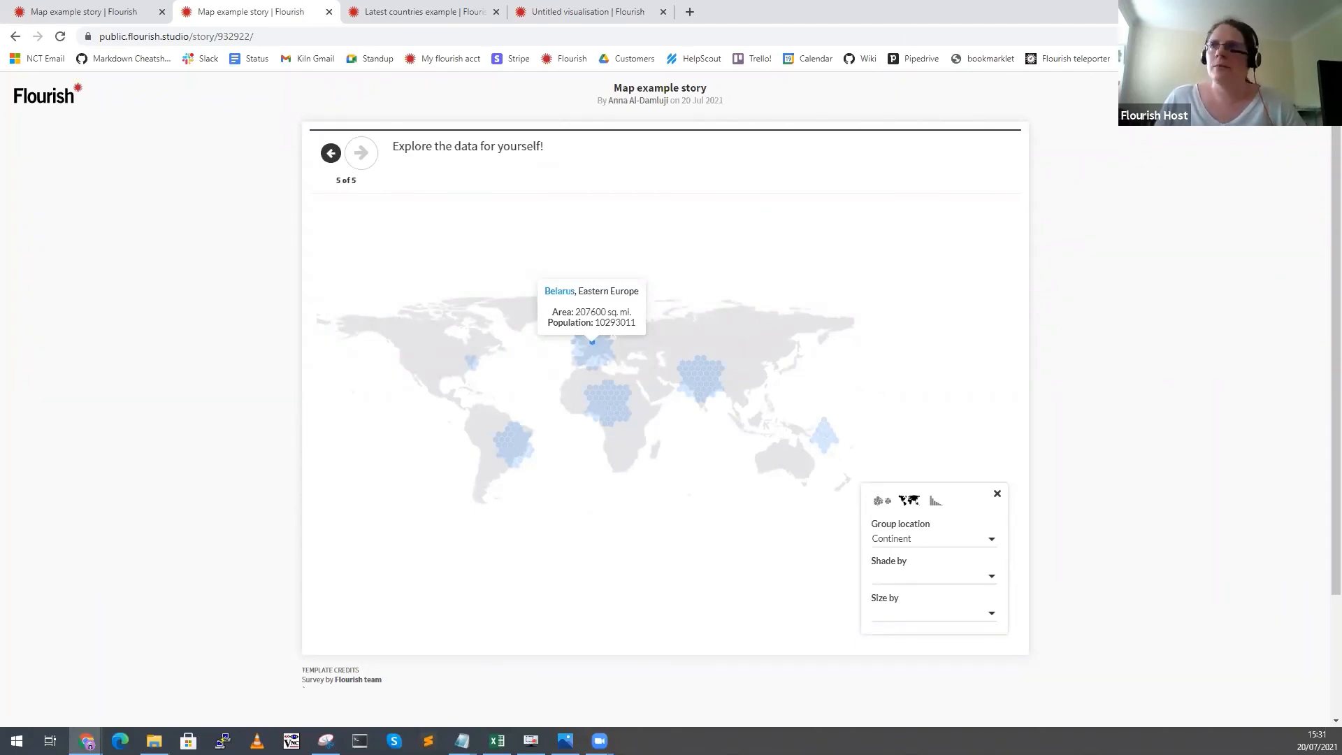
# Switch to the webinar slides, advance from Stories to Some real life examples, and open REA Group's Property attitude survey article.
pyautogui.hotkey('alt', 'Tab')
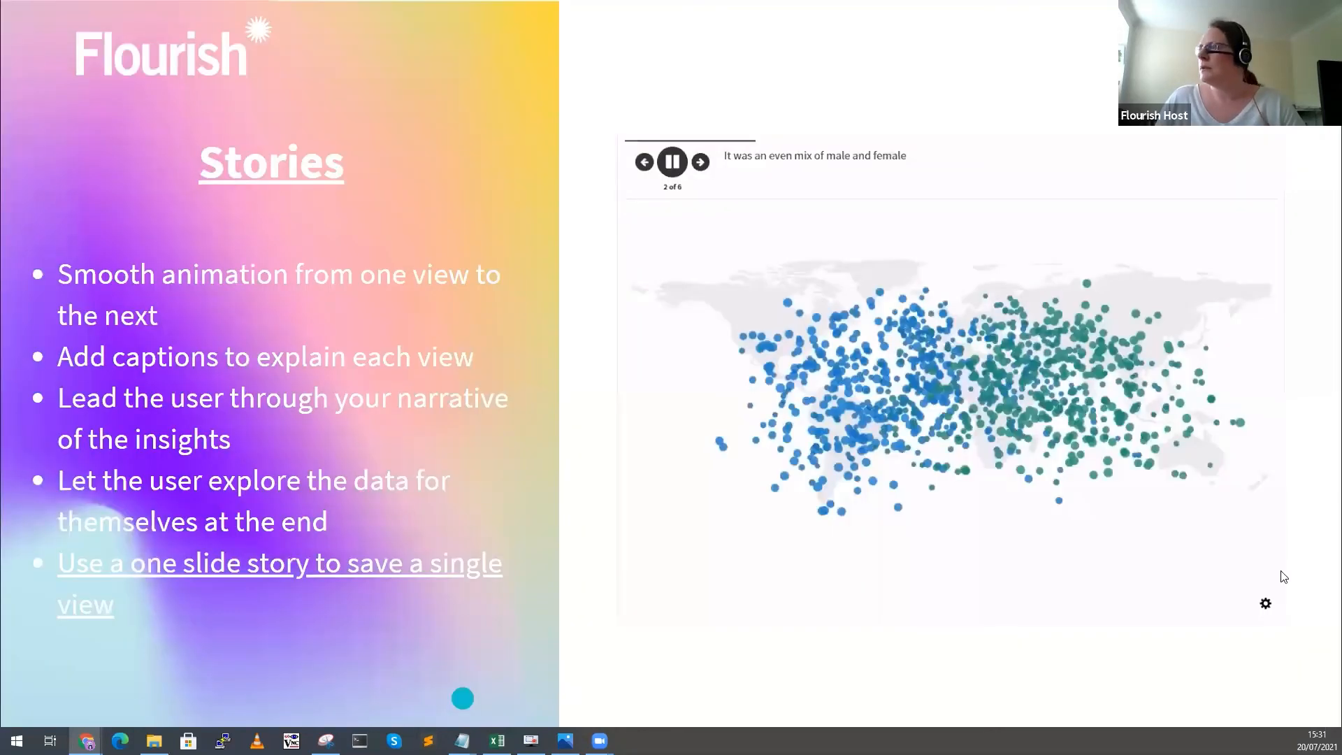
pyautogui.click(1261, 646)
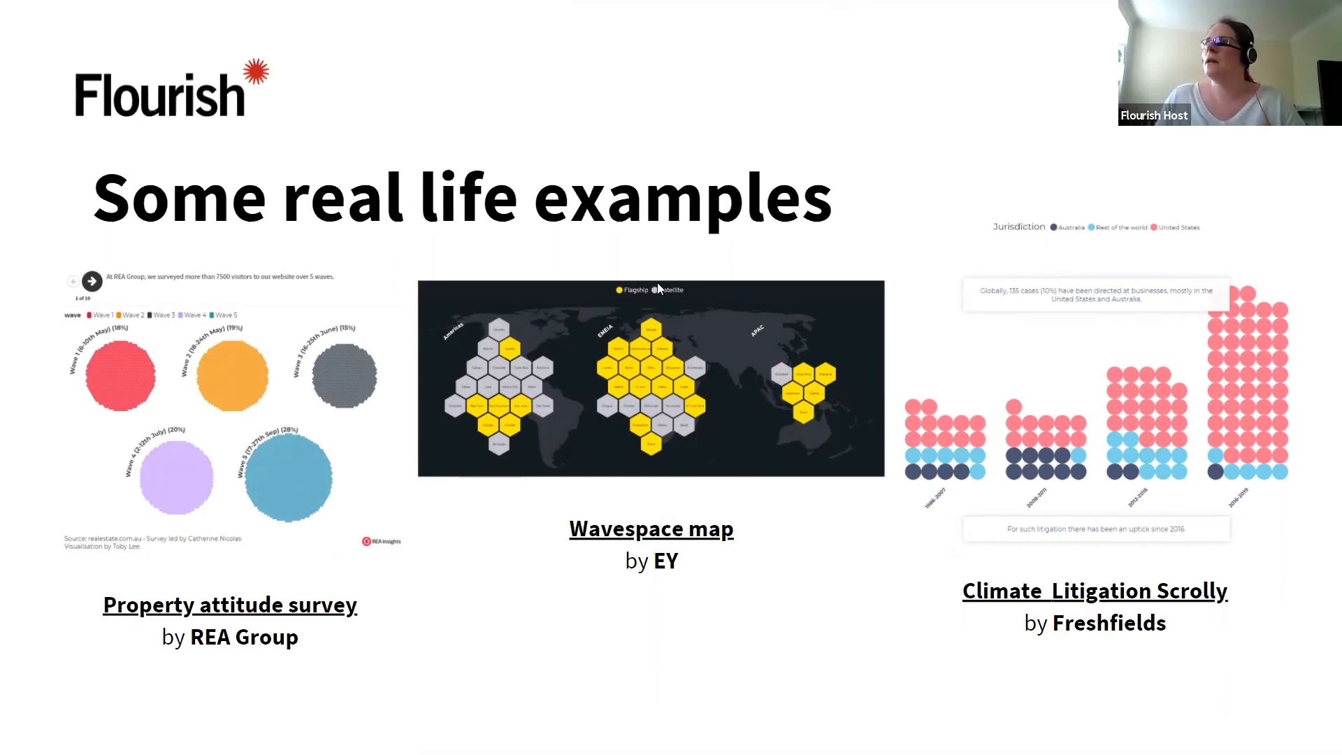
pyautogui.hotkey('alt', 'Tab')
pyautogui.scroll(-4, 573, 395)
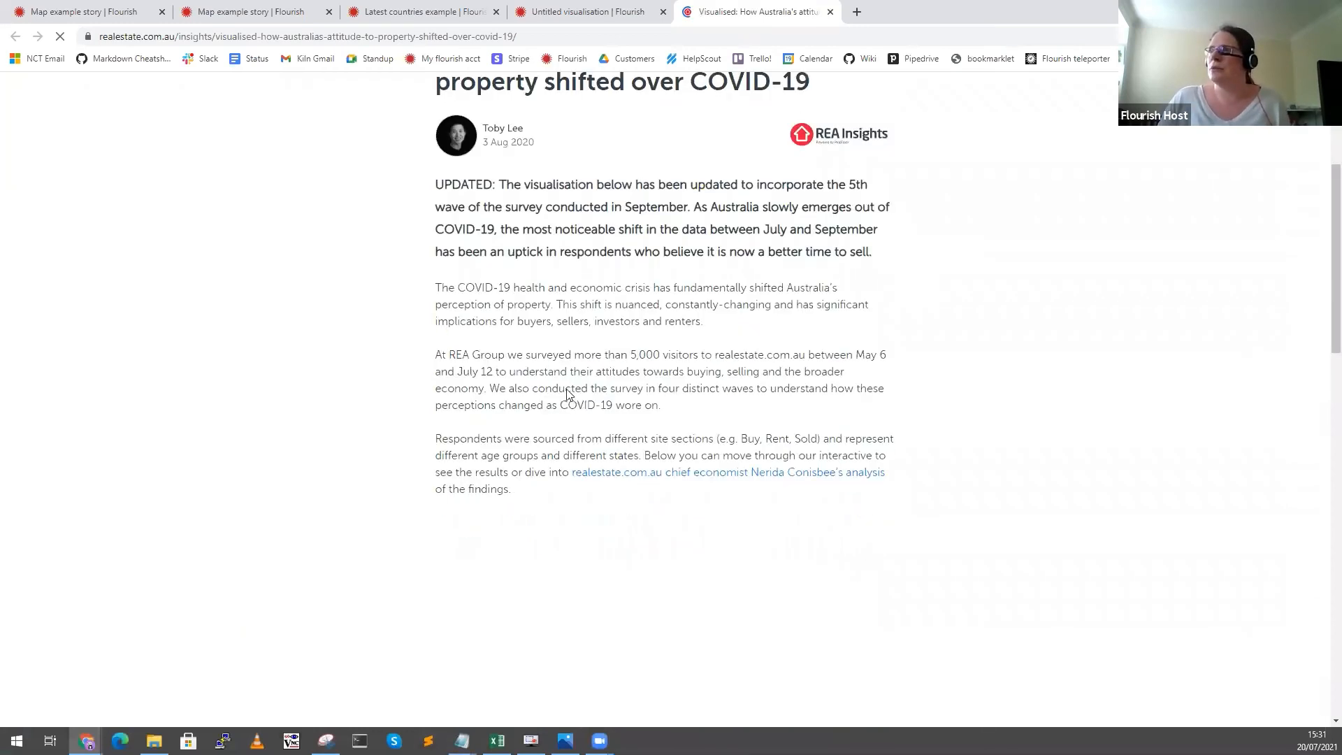
# Advance through the REA Group property survey story embedded in the article, from the first slide to the tenth.
pyautogui.scroll(-3, 489, 320)
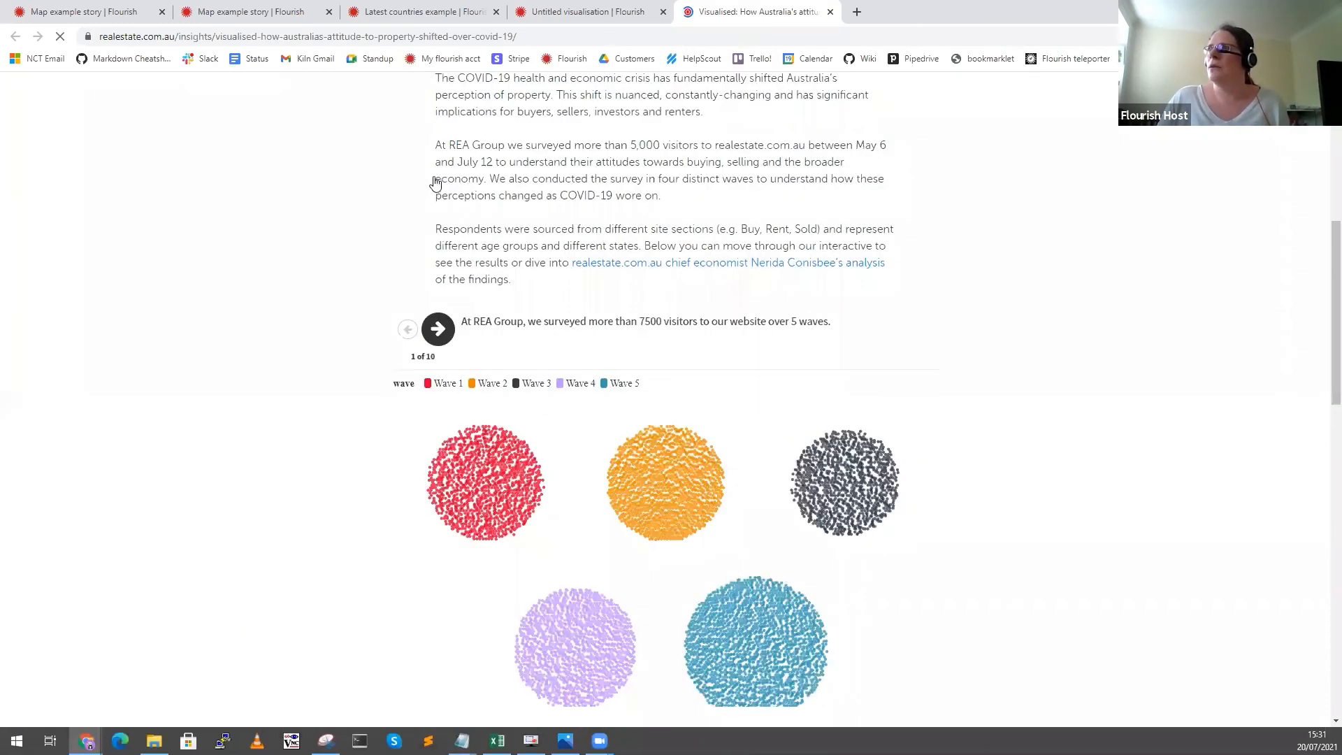
pyautogui.scroll(-2, 462, 192)
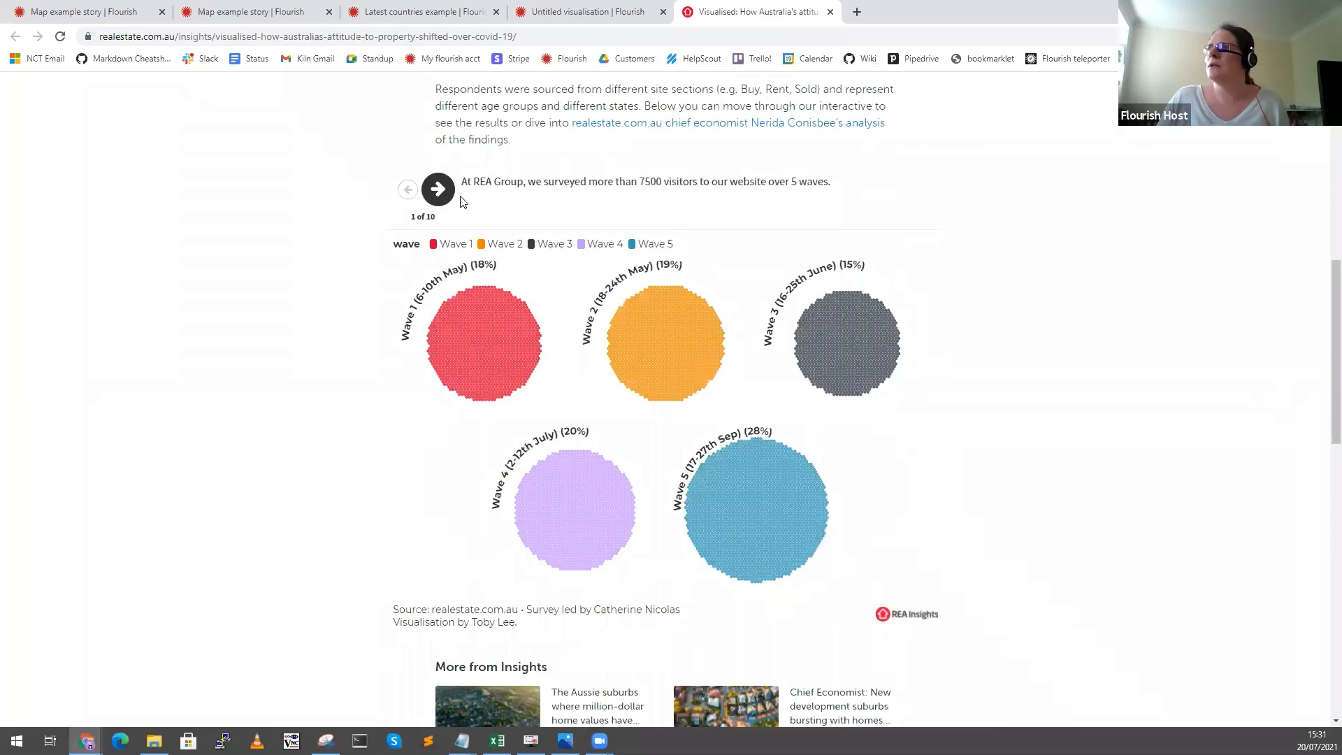
pyautogui.click(438, 190)
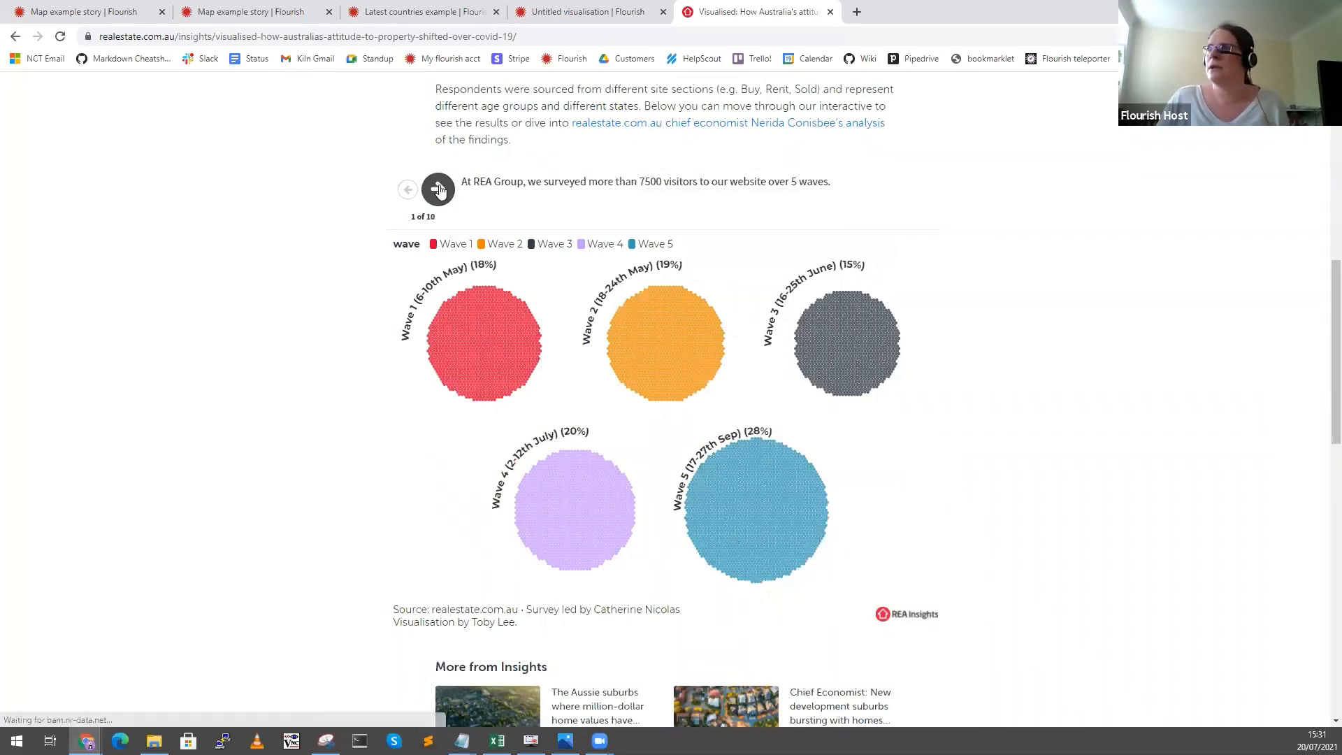
pyautogui.click(441, 190)
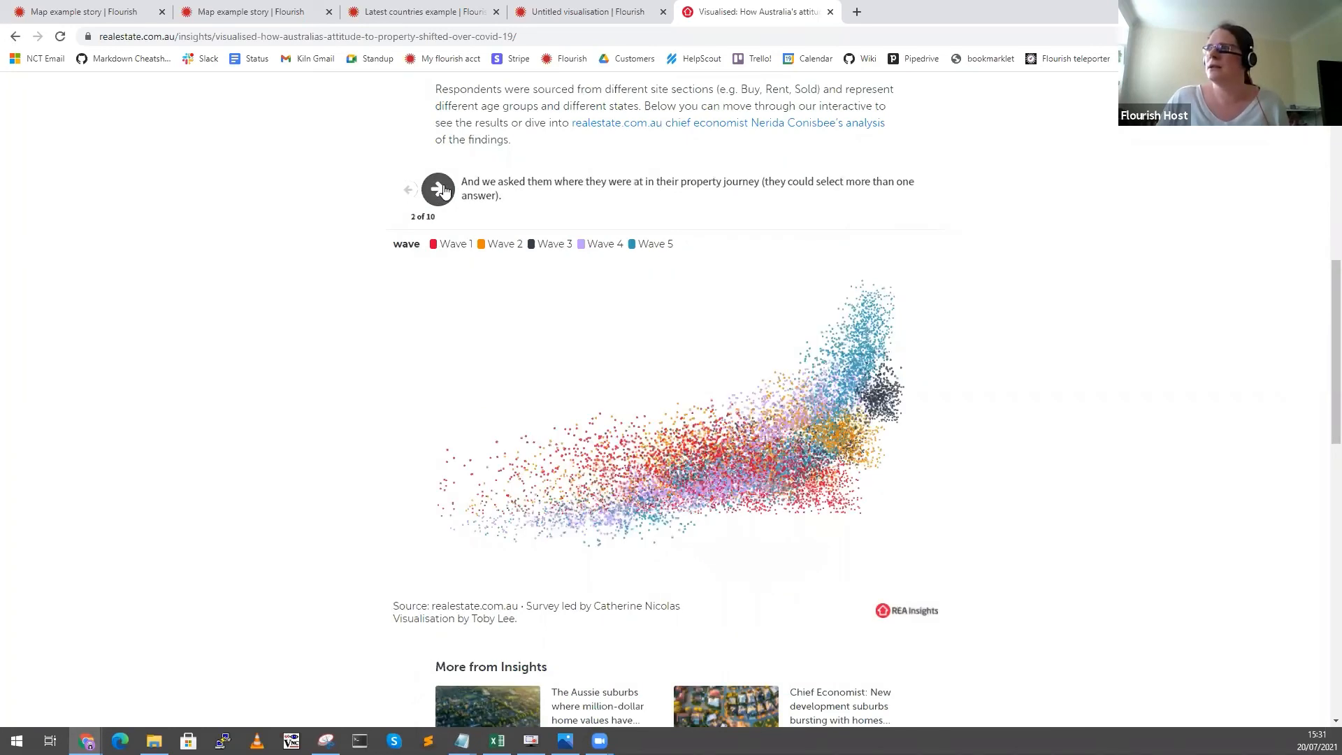
pyautogui.click(440, 189)
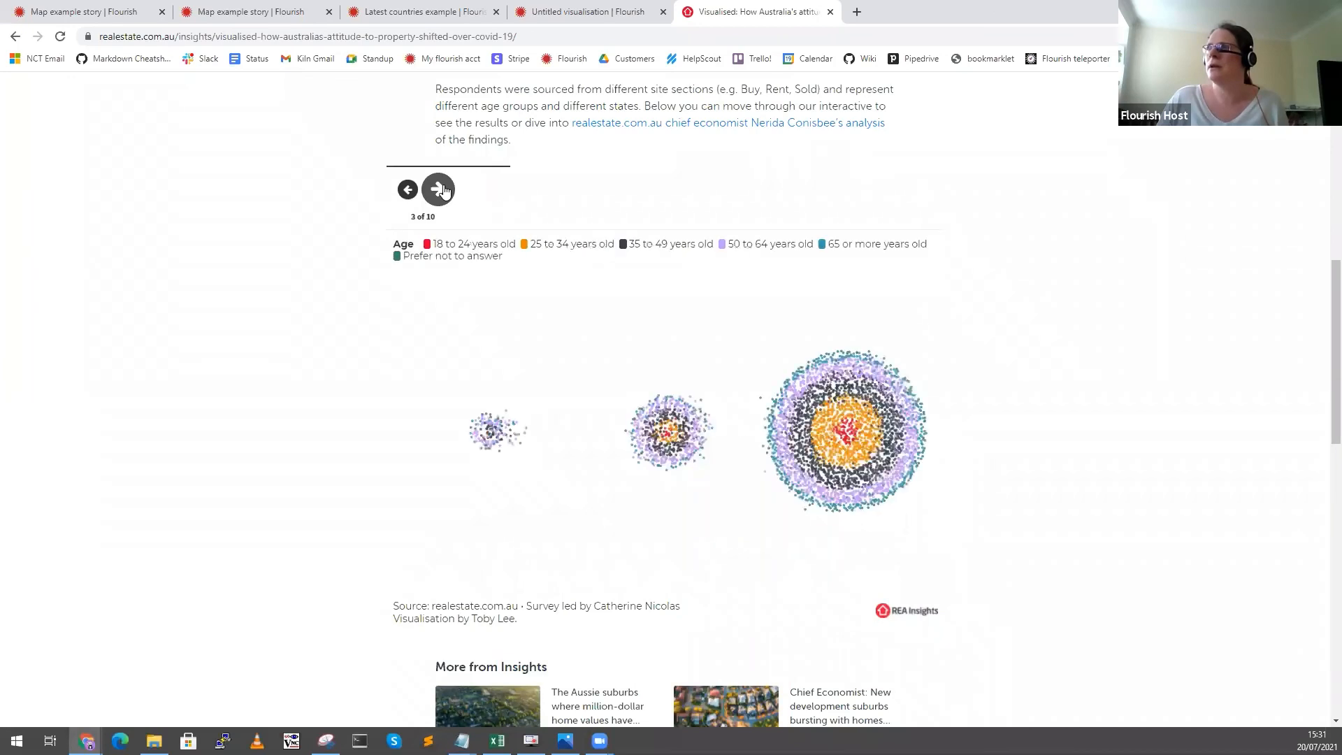
pyautogui.click(440, 189)
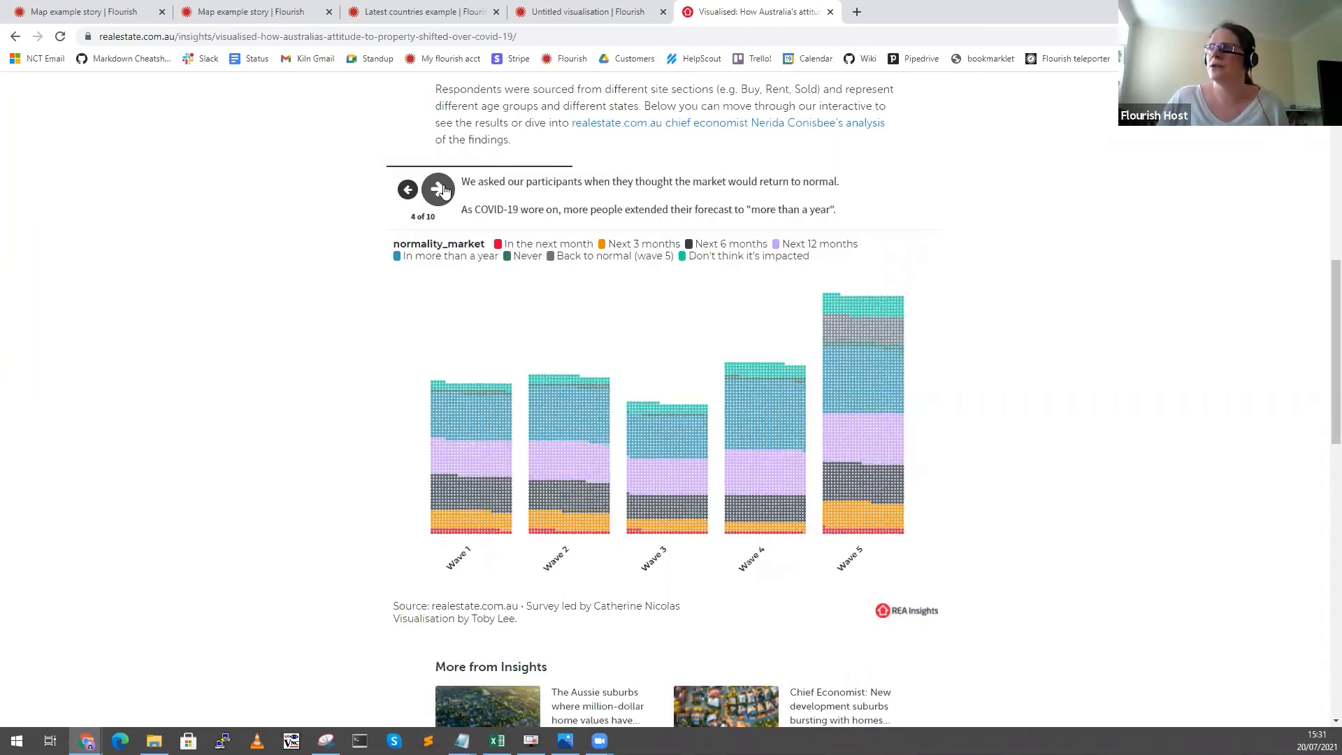
pyautogui.click(442, 189)
pyautogui.click(444, 191)
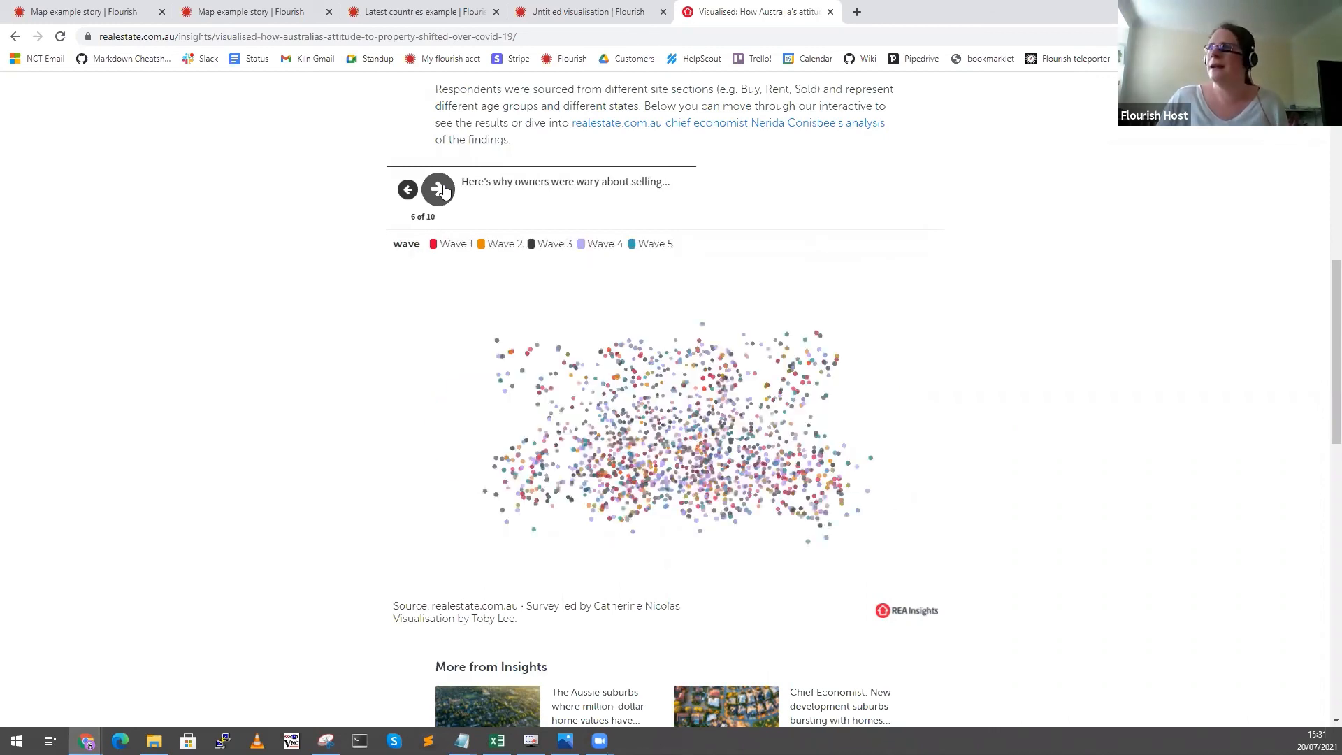
pyautogui.click(444, 192)
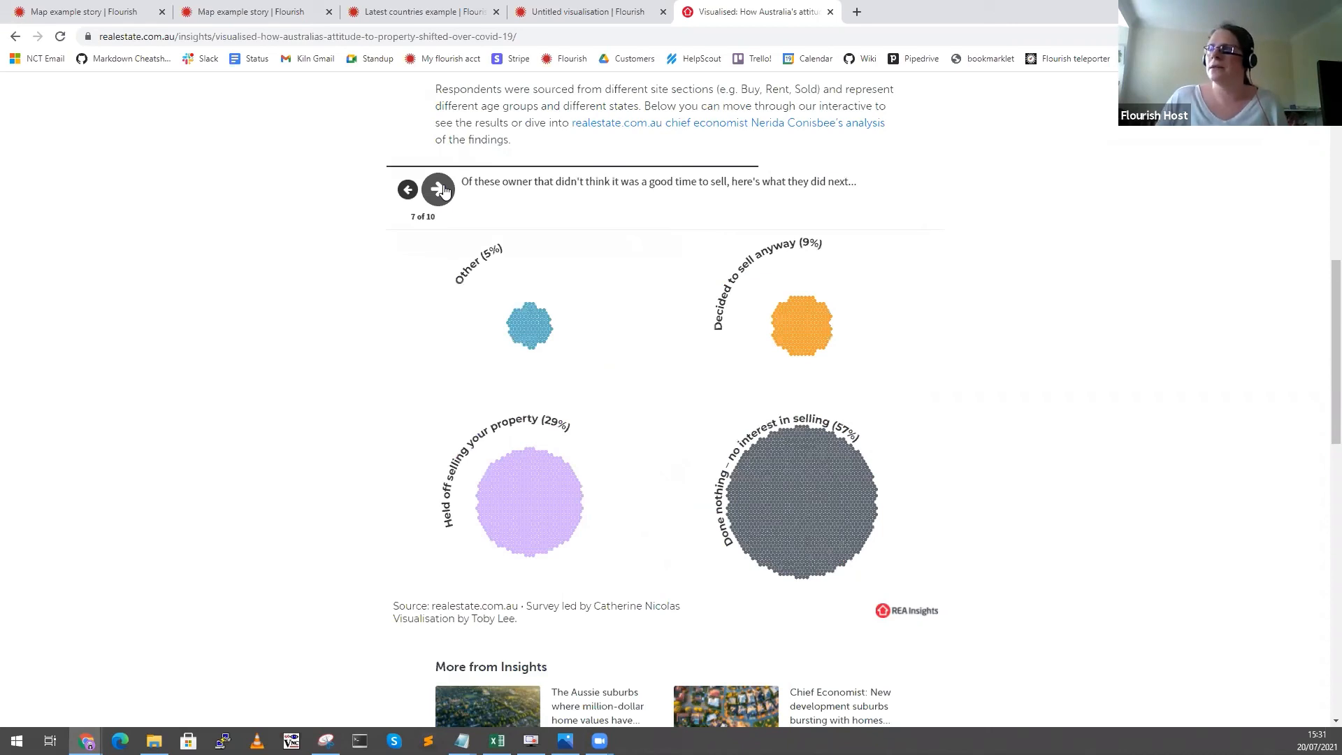
pyautogui.click(444, 191)
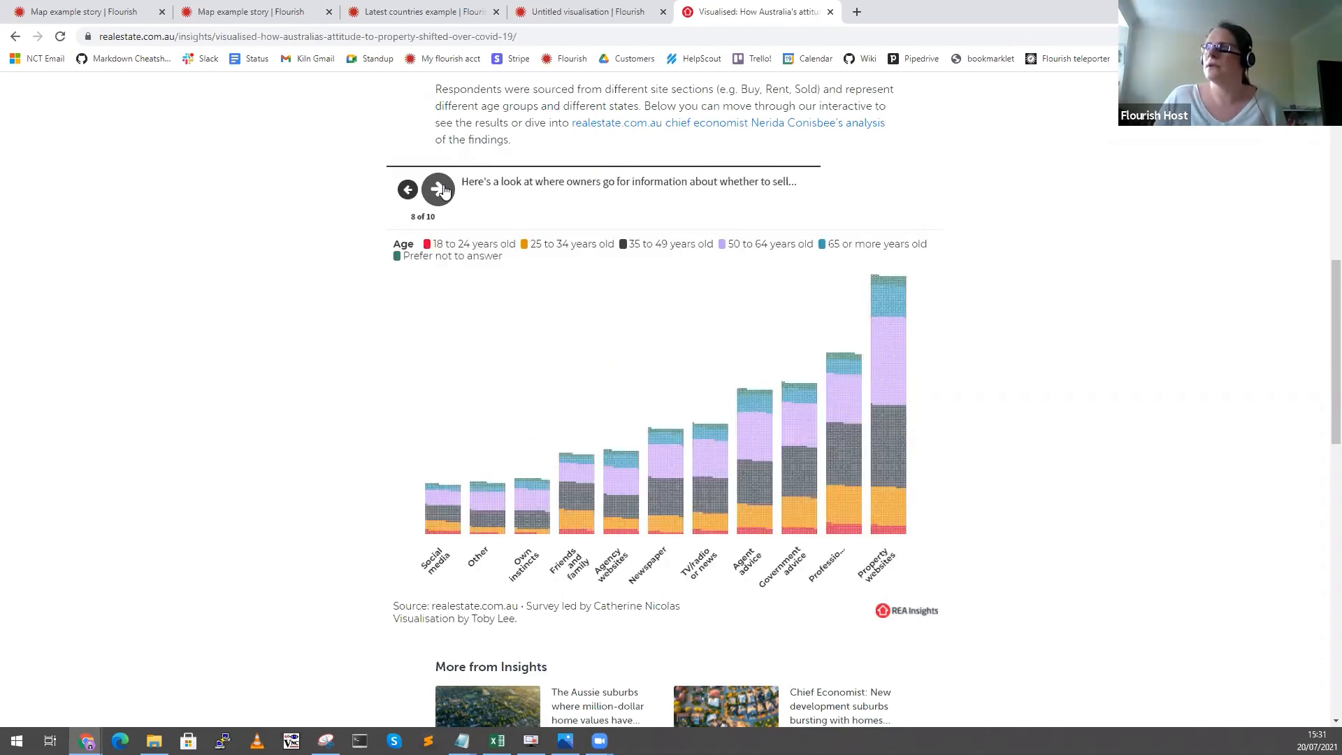
pyautogui.click(444, 191)
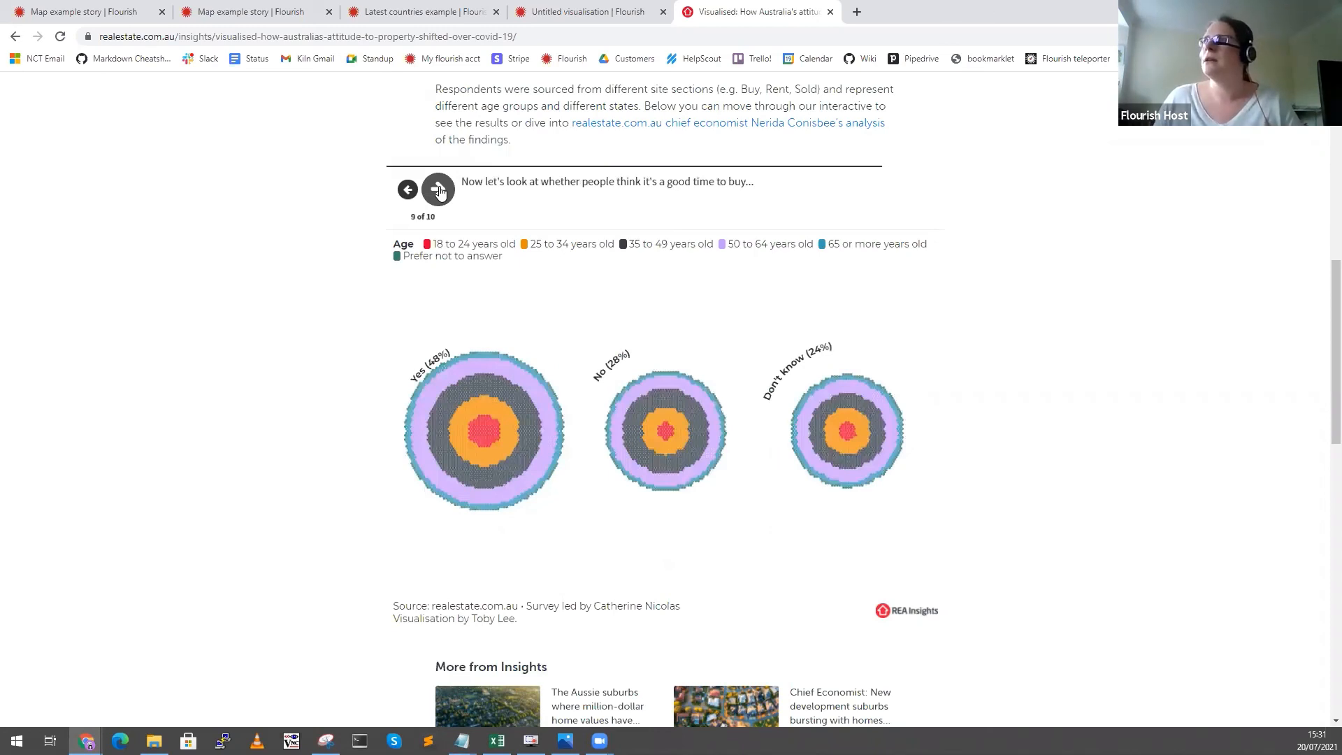
pyautogui.click(439, 193)
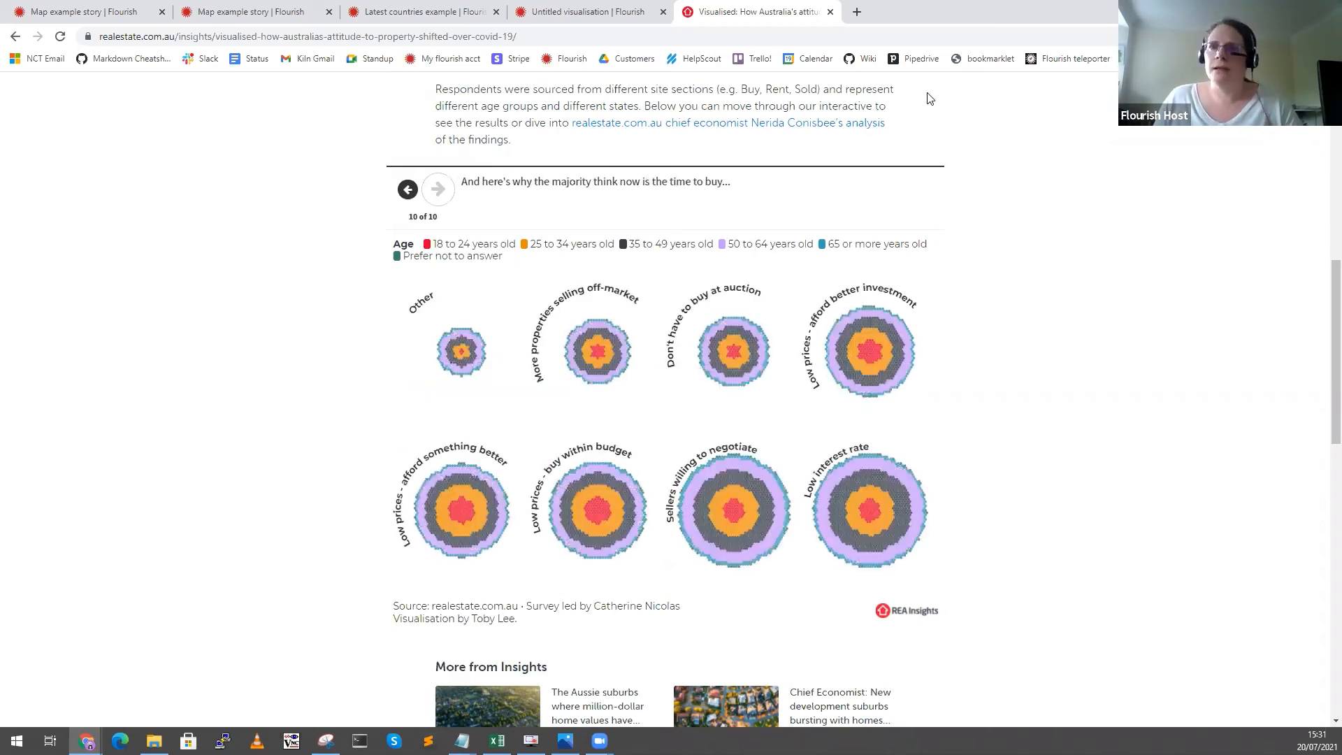
# Return to the webinar slides, open EY's Wavespace map example and find the hexagon map on its page.
pyautogui.hotkey('alt', 'Tab')
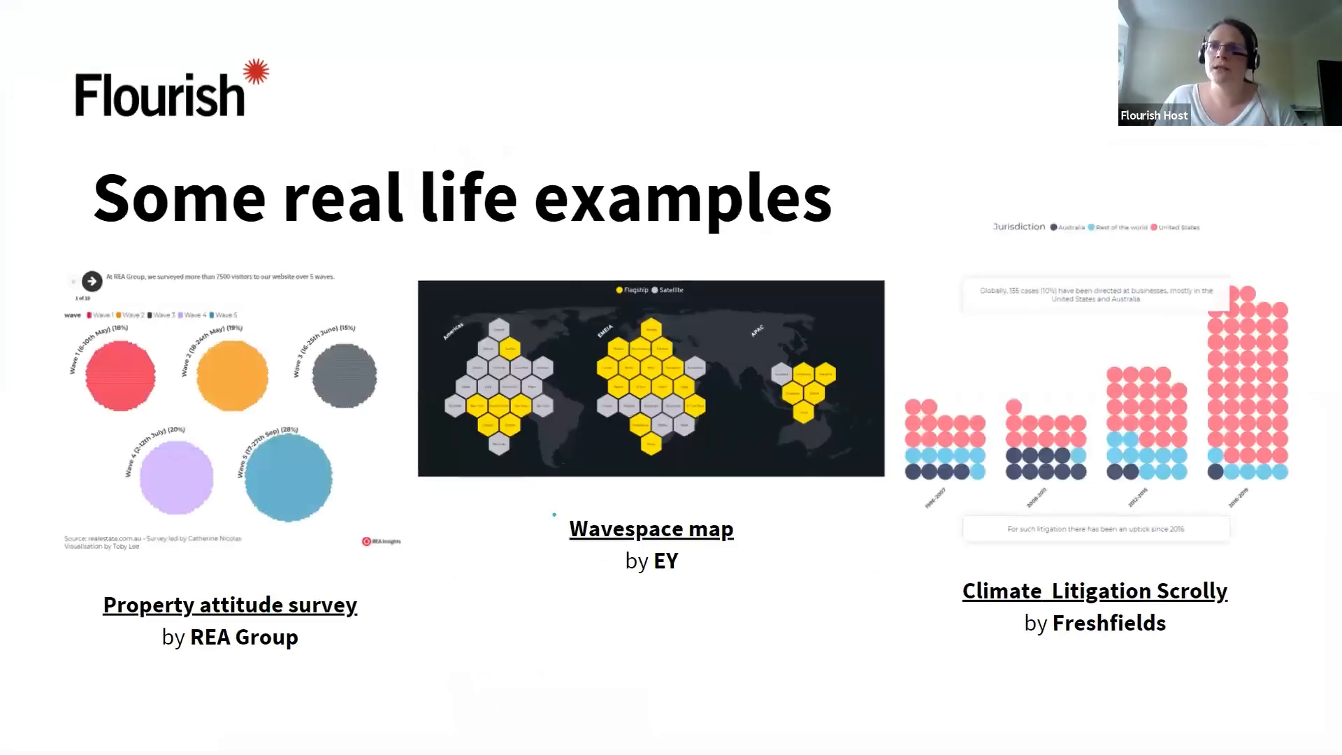
pyautogui.click(704, 357)
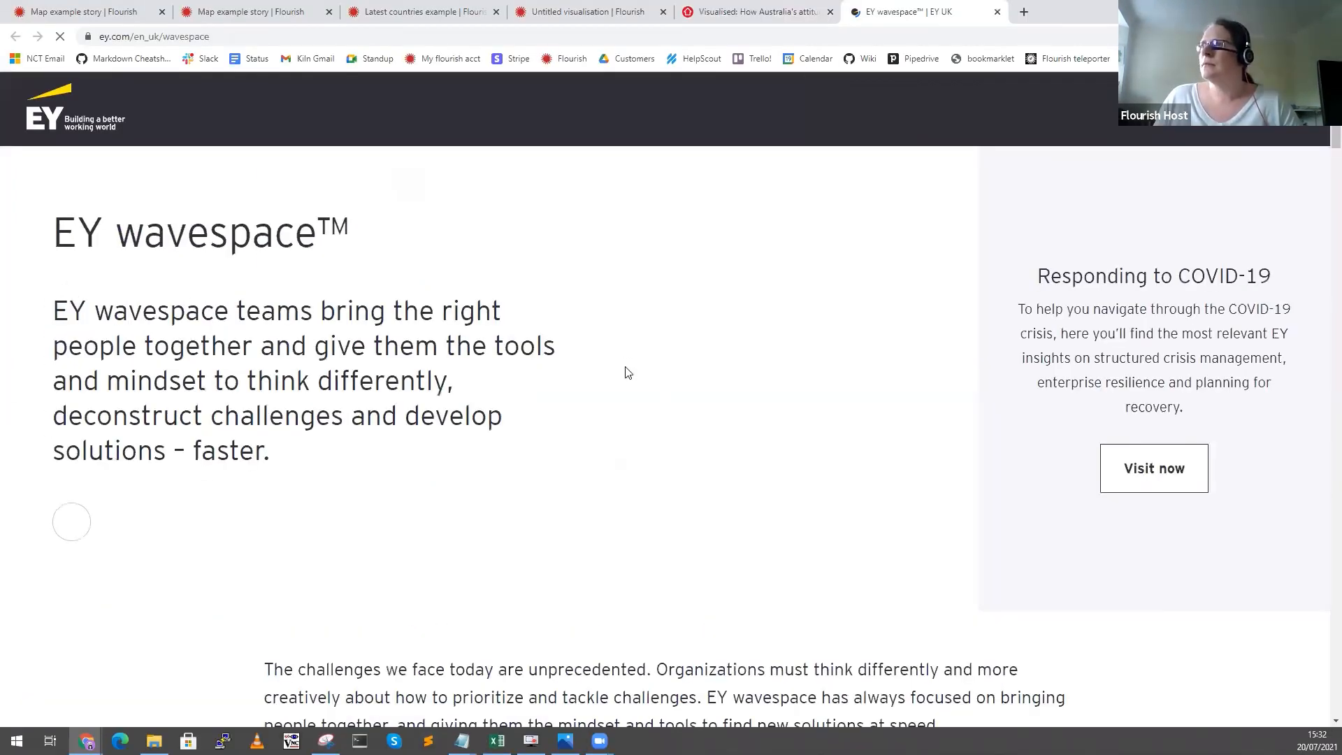
pyautogui.scroll(-20, 624, 372)
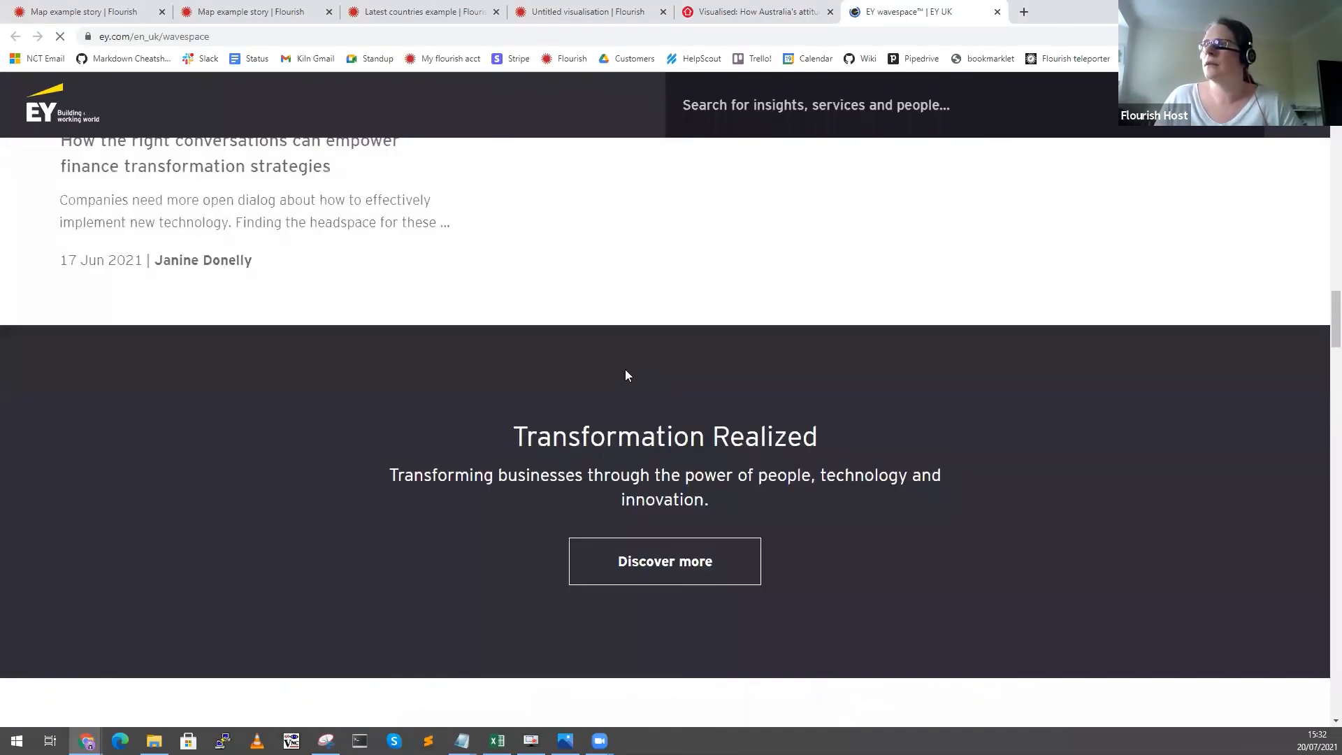
pyautogui.scroll(-5, 626, 375)
pyautogui.scroll(-6, 626, 375)
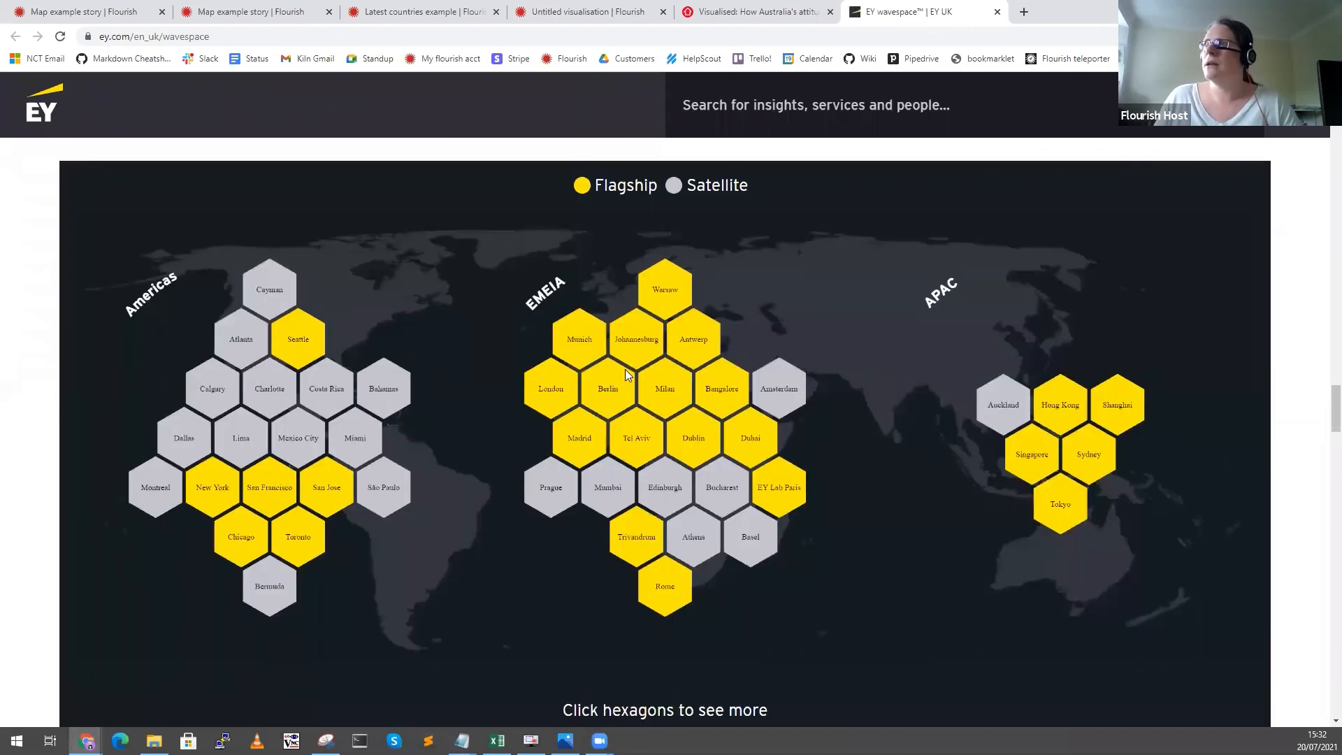
# Show the popups for Bahamas, London, Bucharest, EY Lab Paris and Dallas on the Wavespace hexagon map.
pyautogui.click(394, 386)
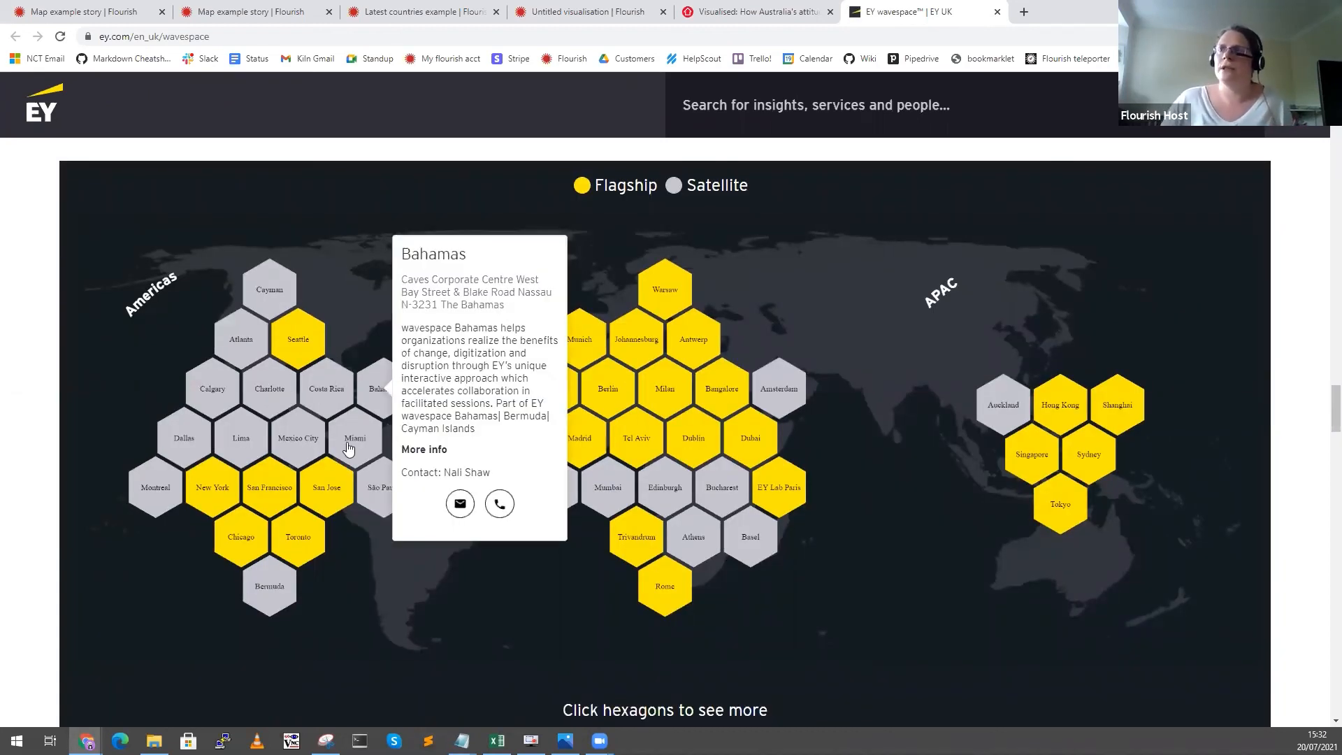
pyautogui.click(412, 445)
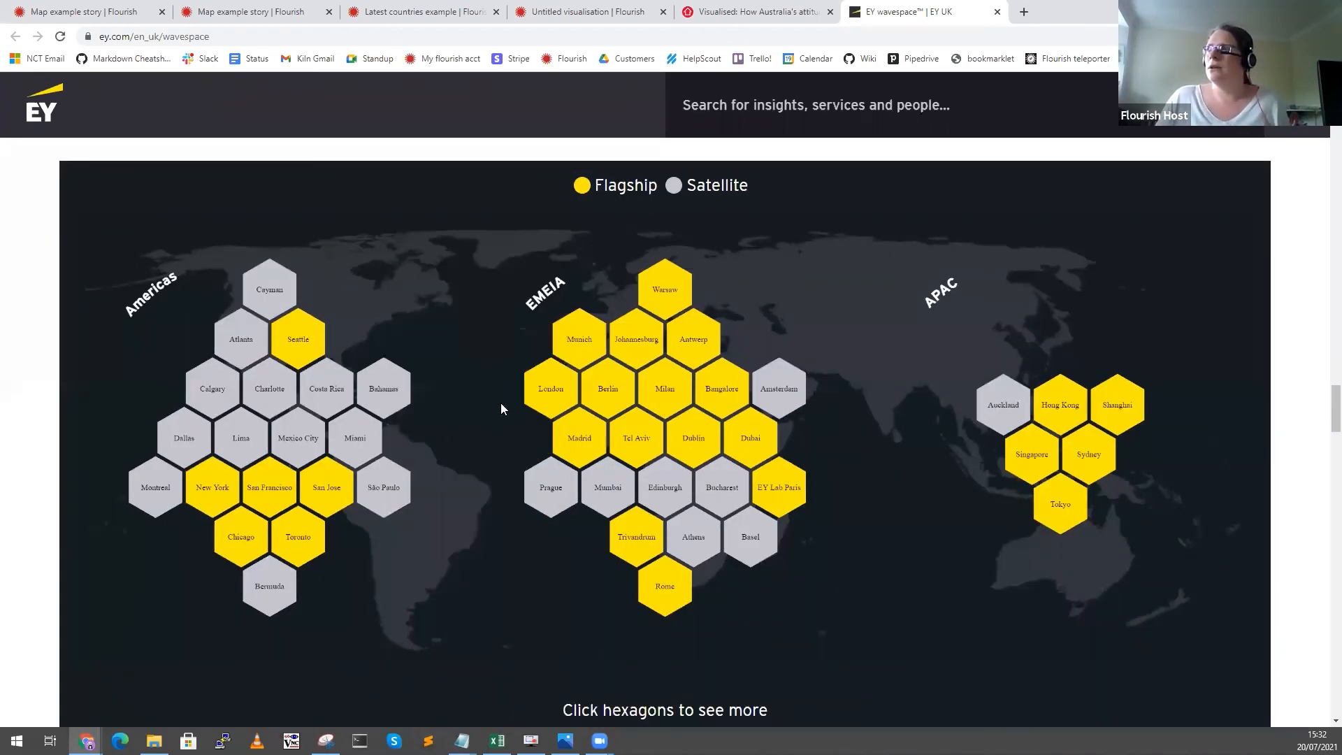
pyautogui.click(549, 391)
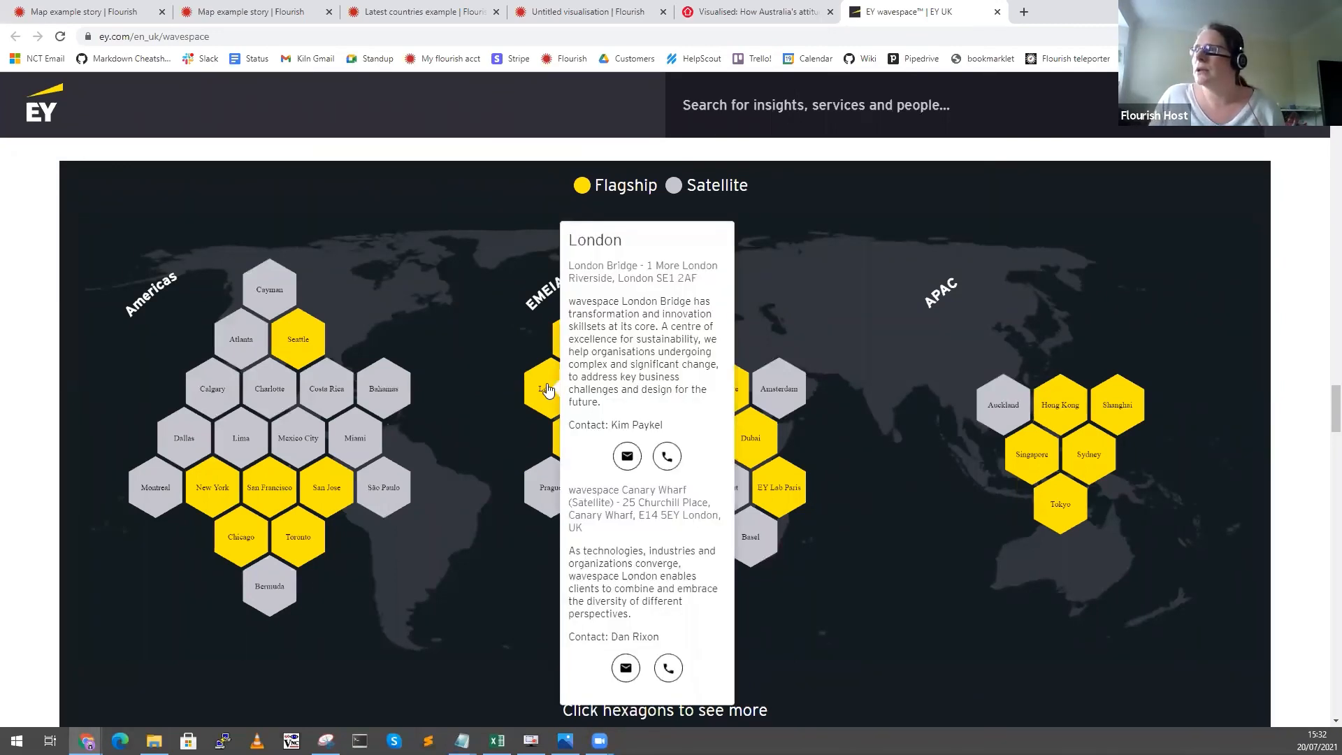
pyautogui.click(363, 392)
pyautogui.click(740, 501)
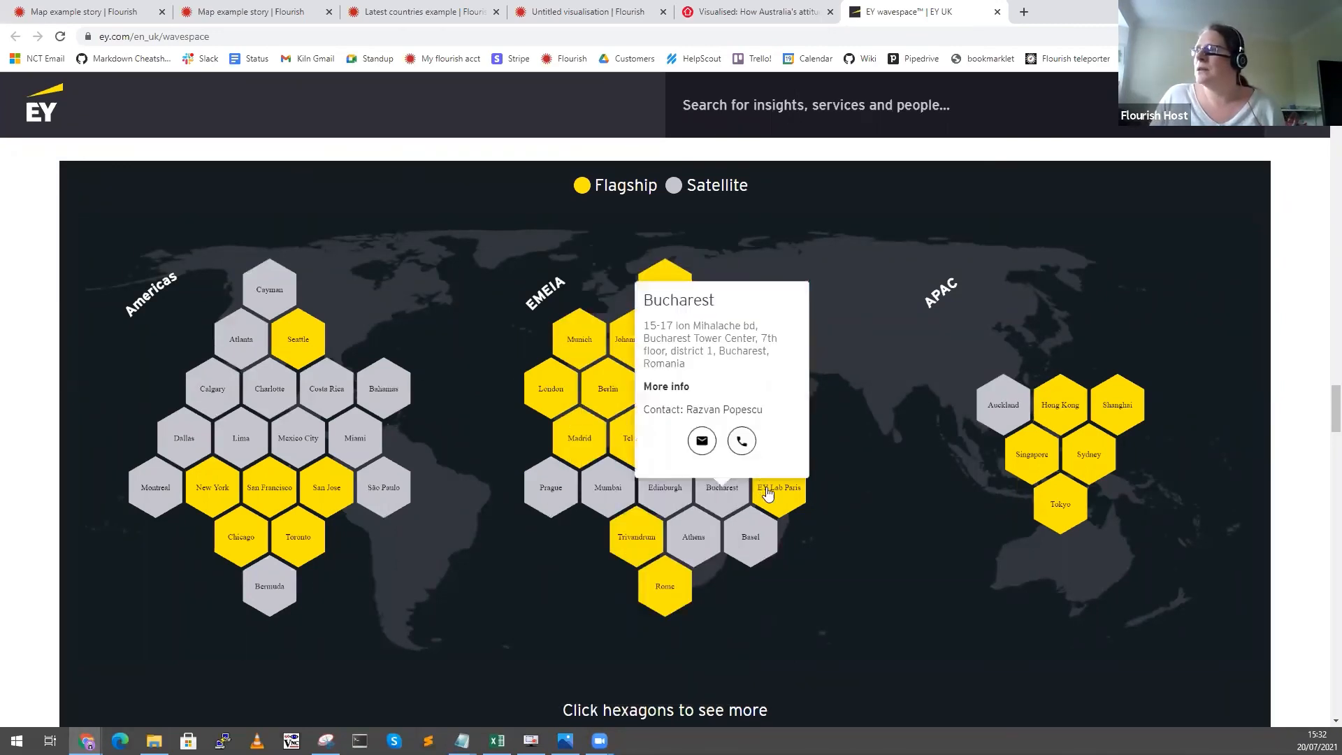
pyautogui.click(769, 490)
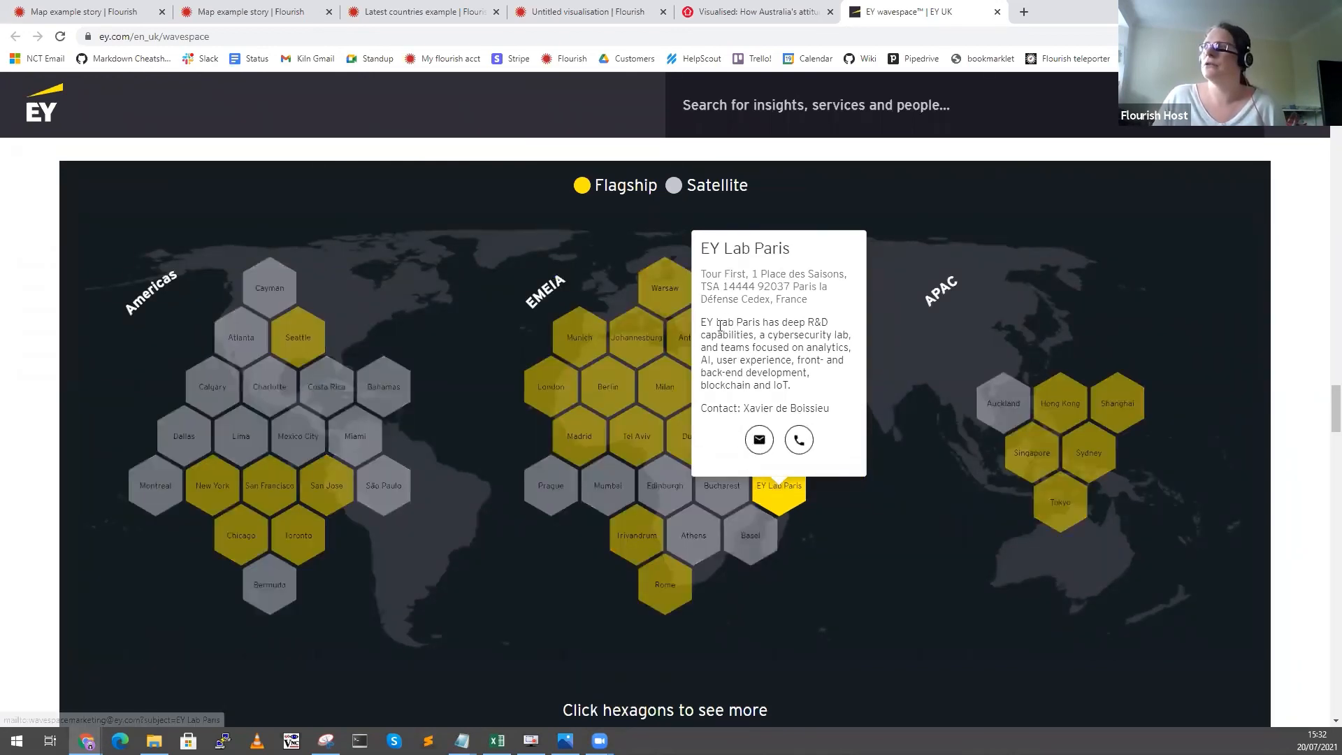
pyautogui.click(199, 423)
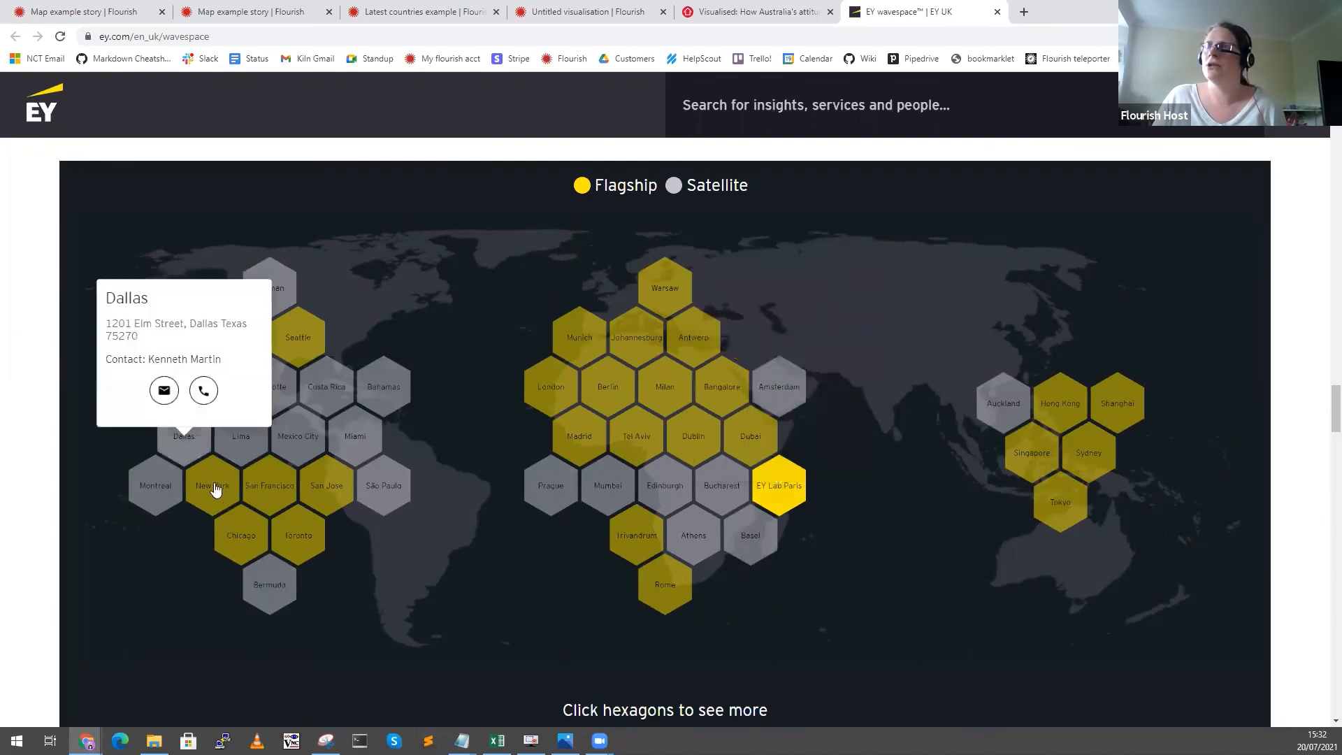
pyautogui.scroll(-1, 429, 521)
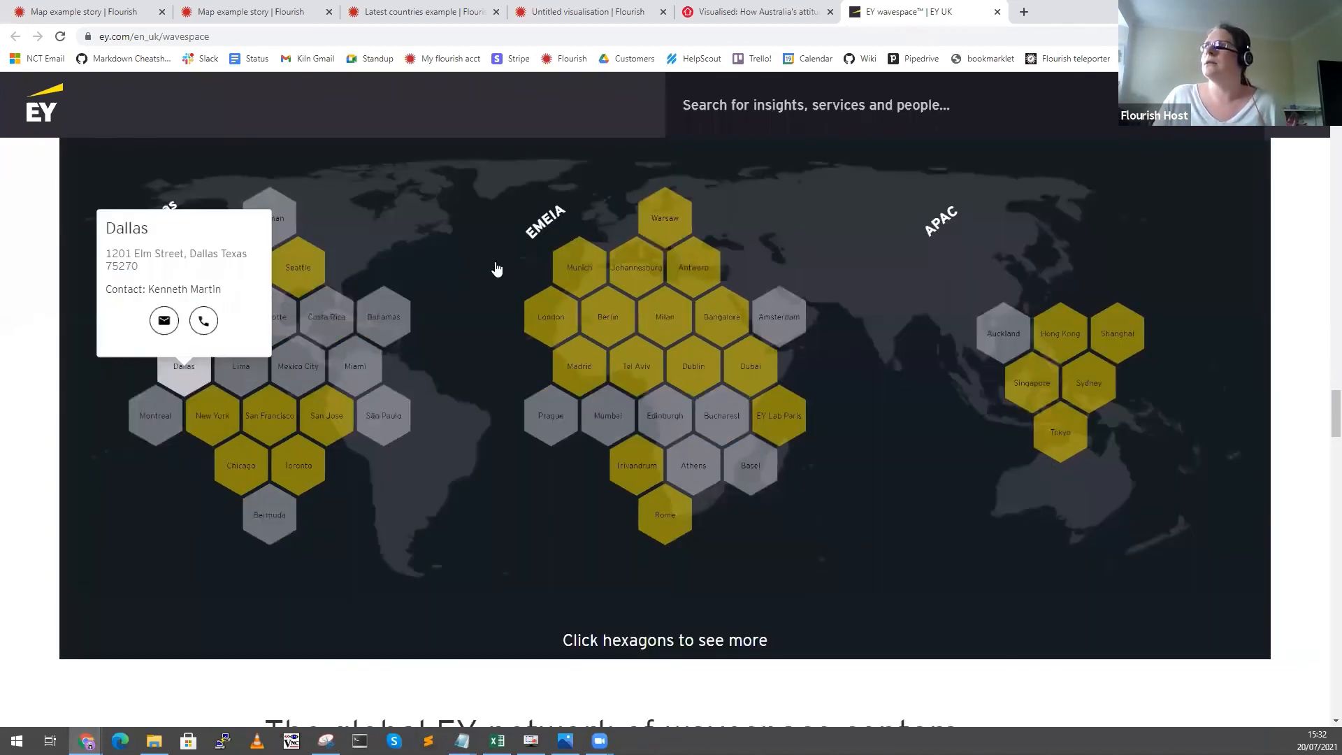
pyautogui.scroll(1, 978, 13)
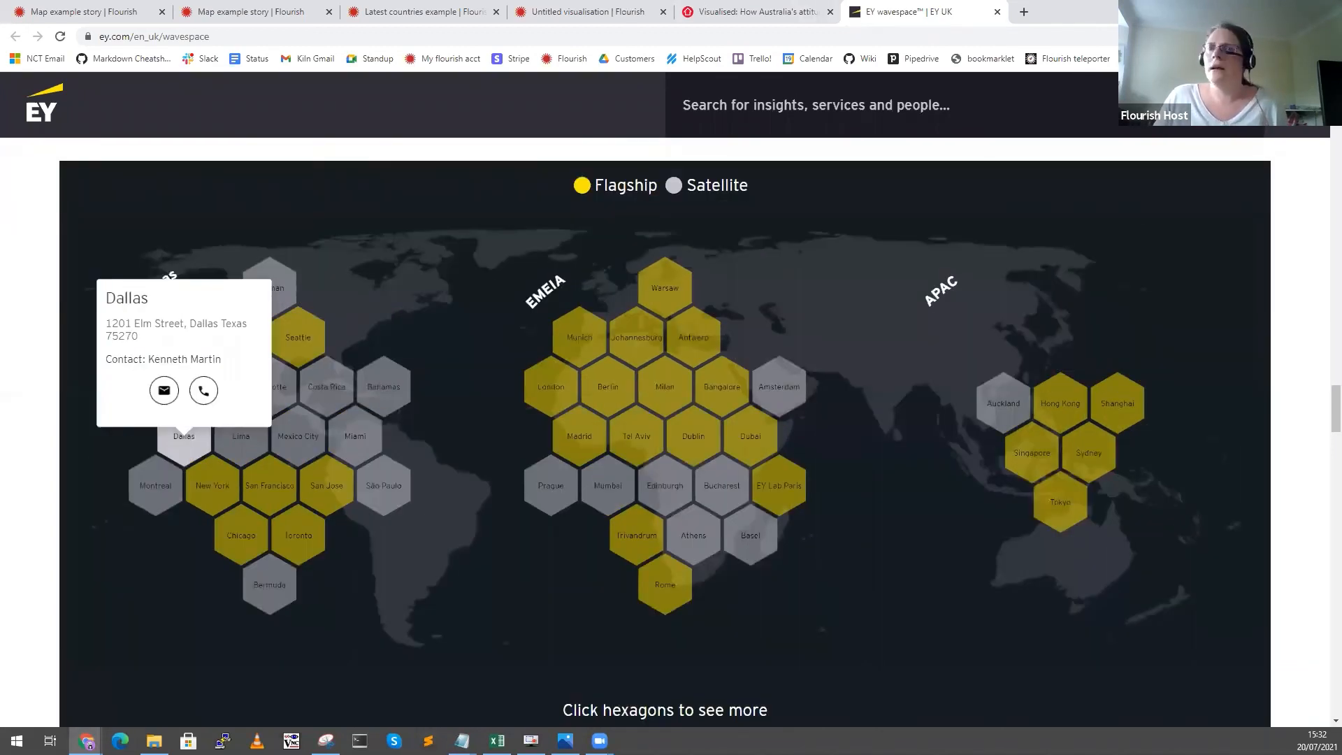
# Uncover the webinar slides, open the Climate Litigation Scrolly by Freshfields and maximise the browser window showing it.
pyautogui.click(1293, 9)
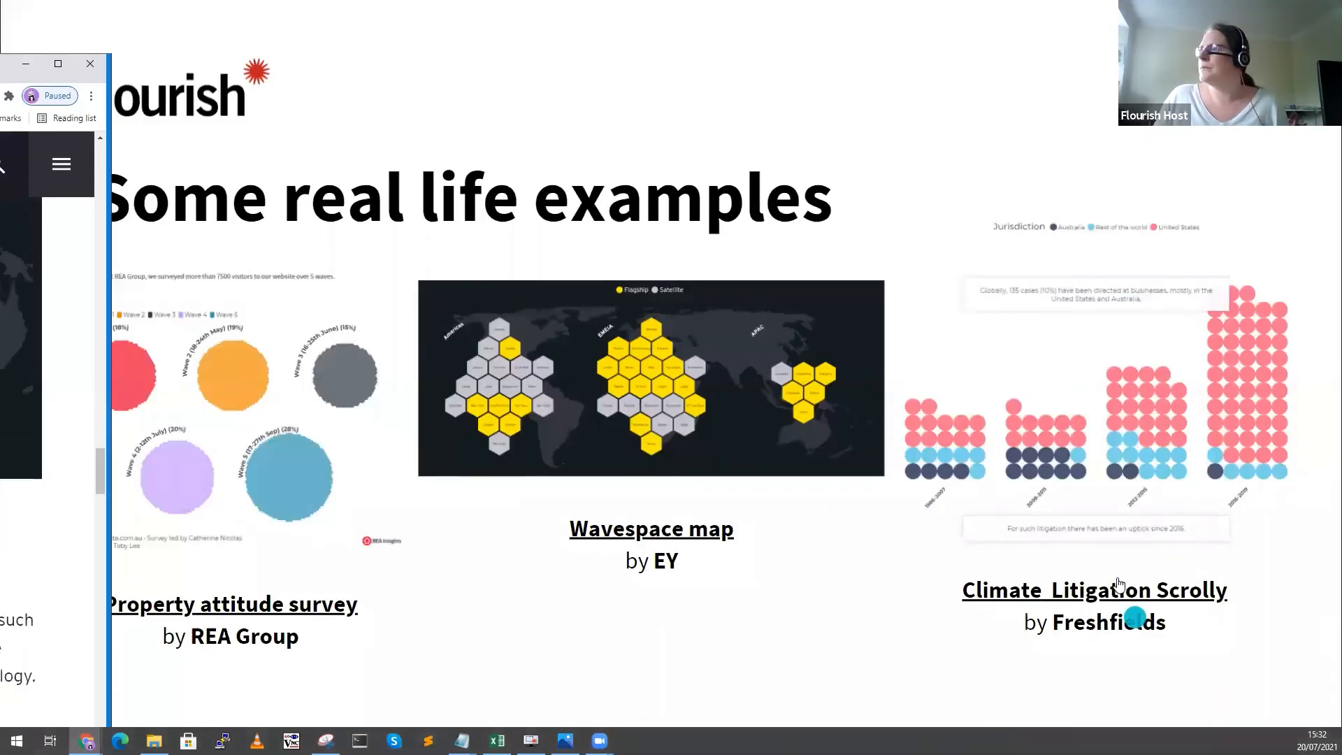
pyautogui.click(1094, 591)
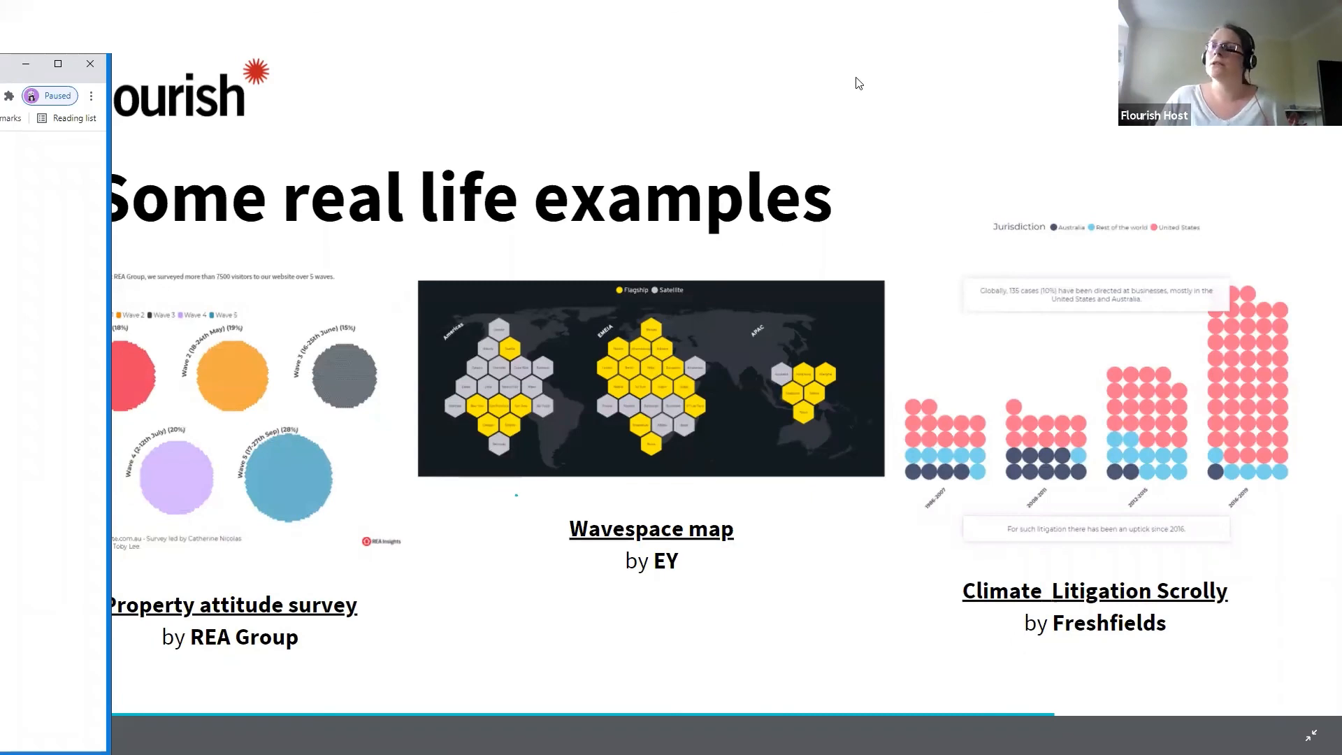
pyautogui.moveTo(859, 83); pyautogui.dragTo(832, 2)
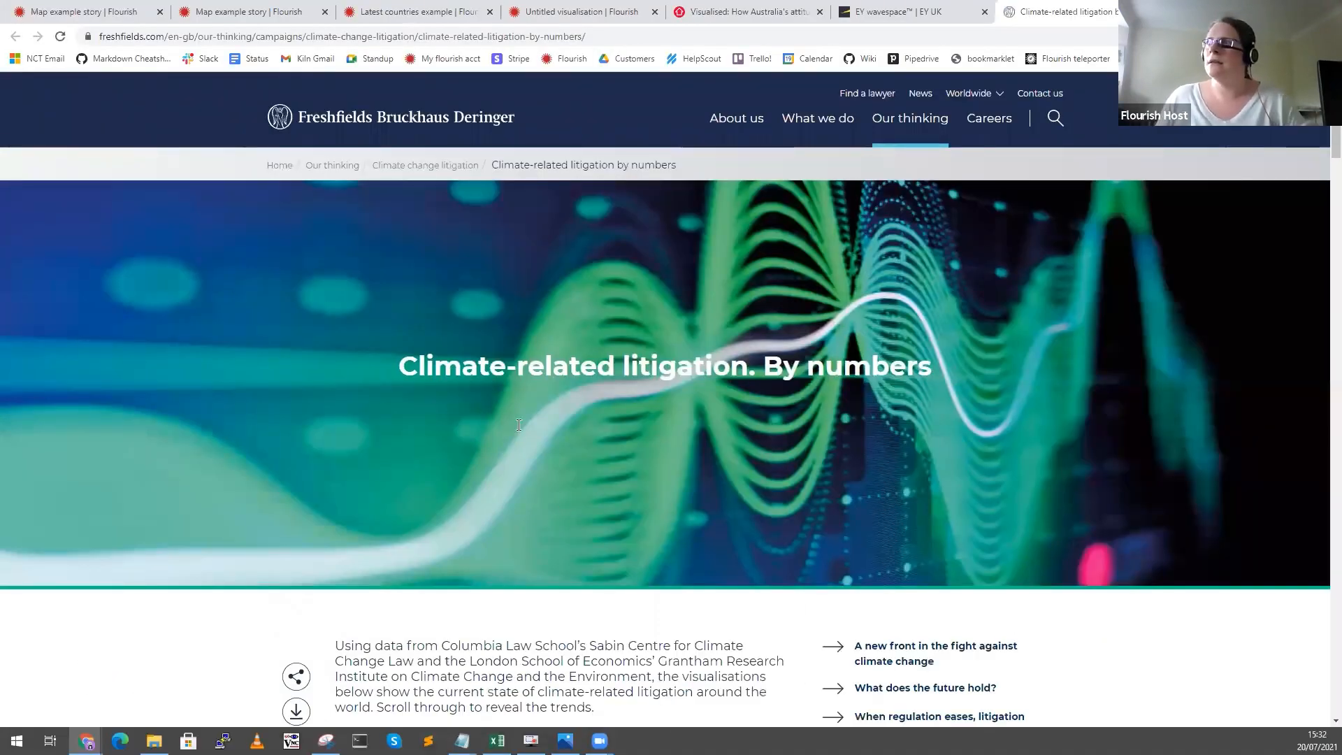
# Examine the opening of the climate litigation scrolly, from the dot grid of all cases through the year opened and region views.
pyautogui.scroll(-3, 637, 433)
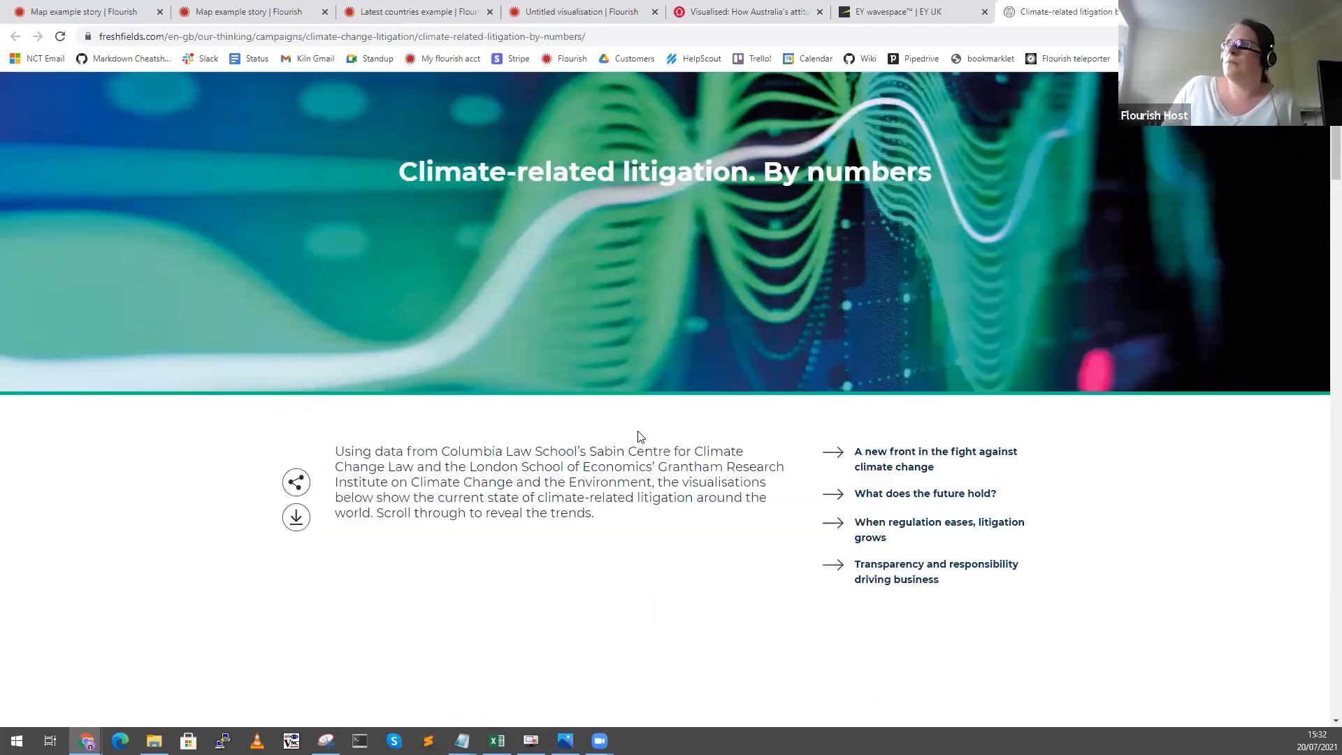
pyautogui.scroll(-4, 618, 412)
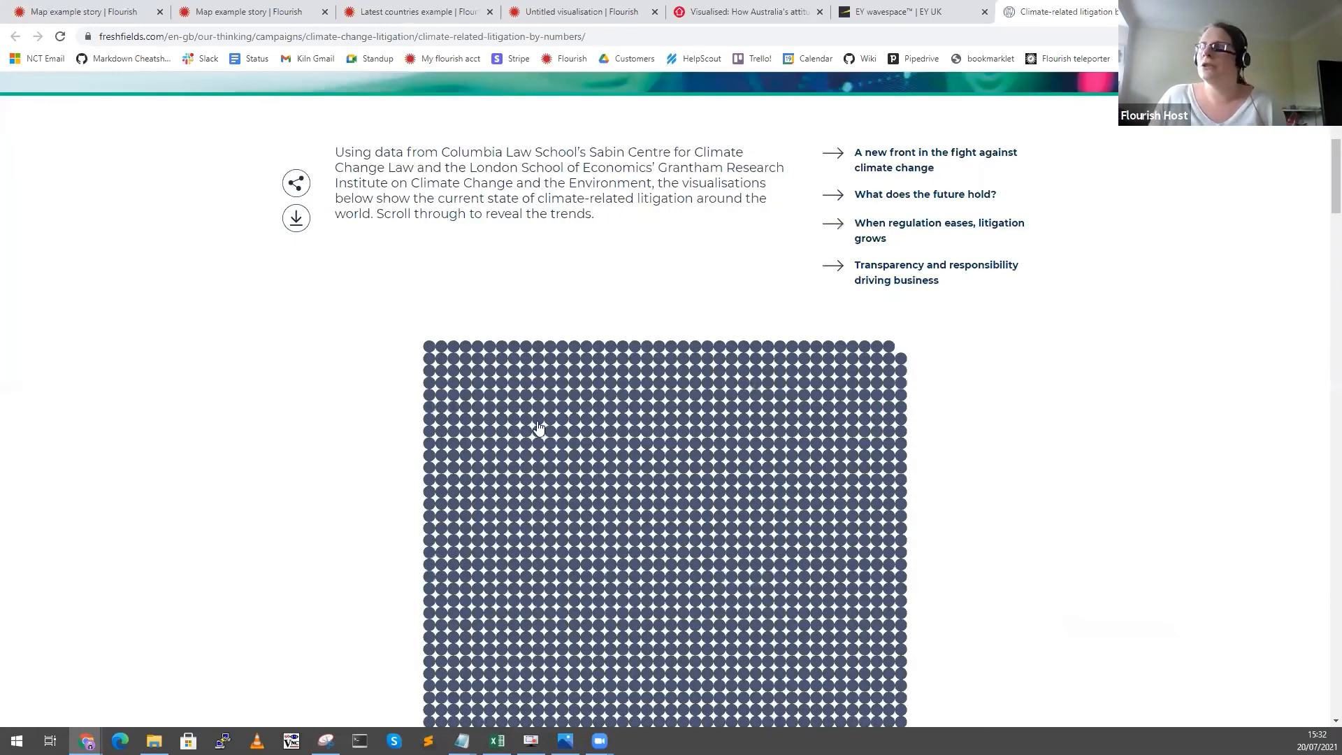
pyautogui.scroll(-1, 279, 498)
pyautogui.scroll(-1, 306, 444)
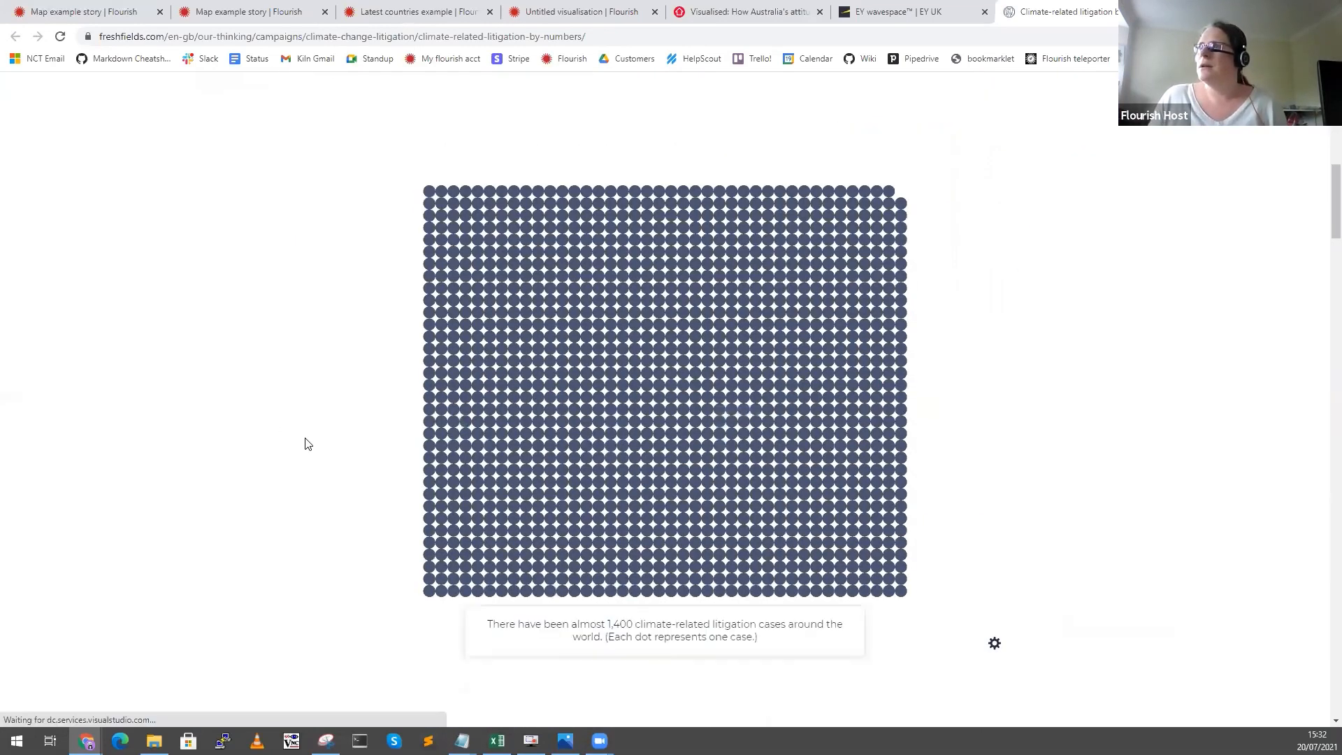
pyautogui.scroll(-3, 305, 444)
pyautogui.scroll(-1, 306, 444)
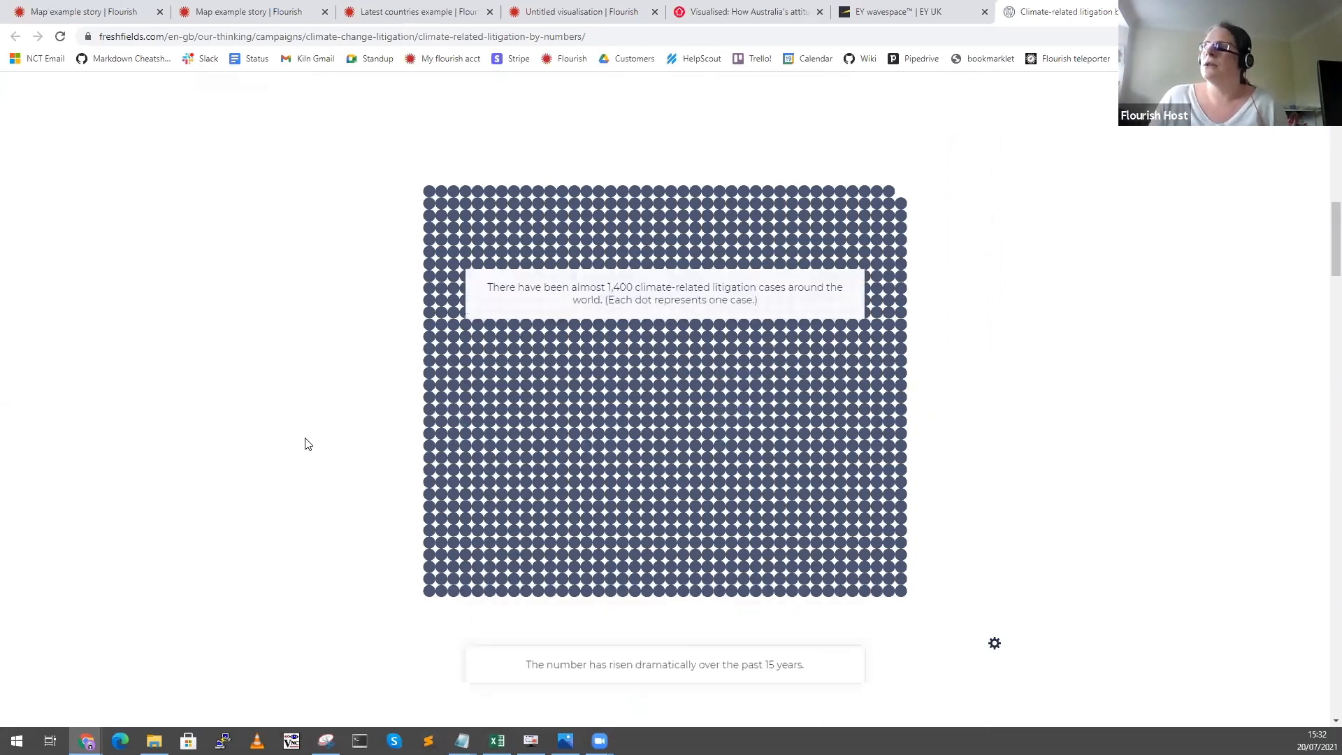
pyautogui.scroll(-3, 305, 443)
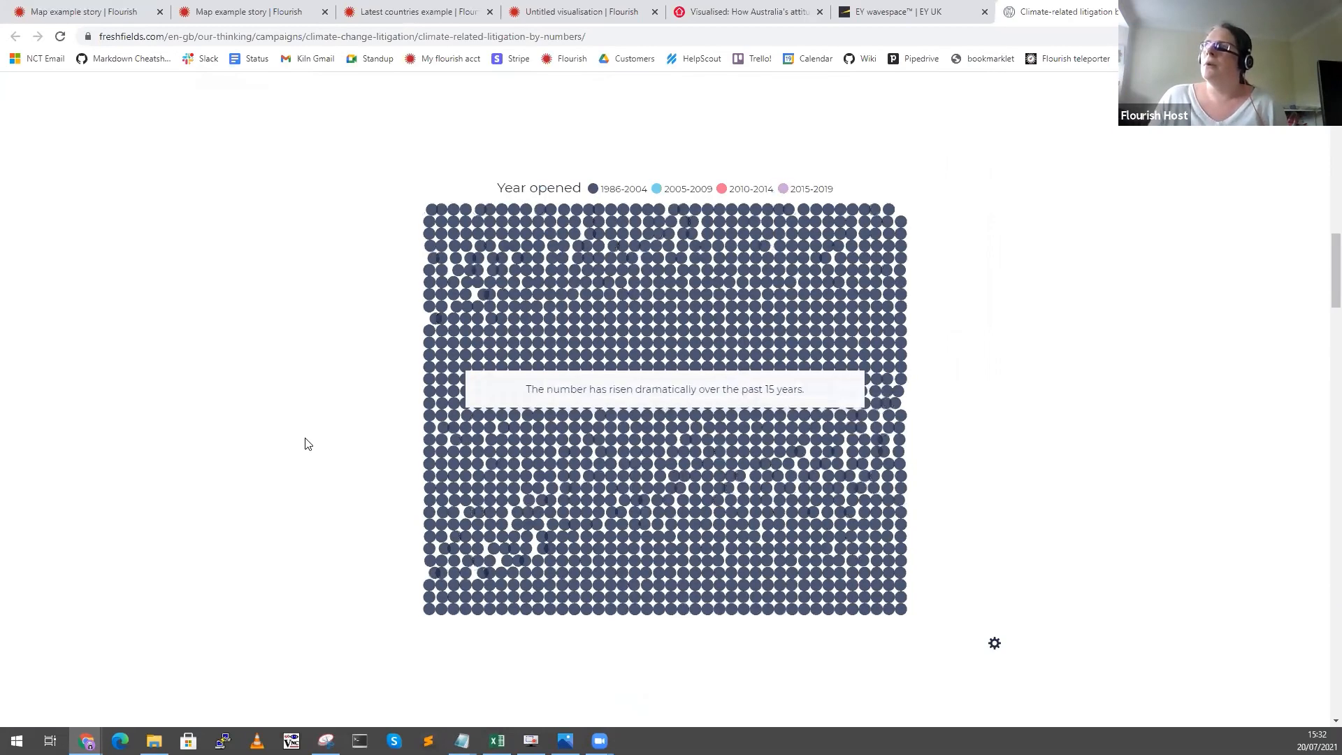
pyautogui.scroll(-1, 306, 444)
pyautogui.scroll(-3, 305, 443)
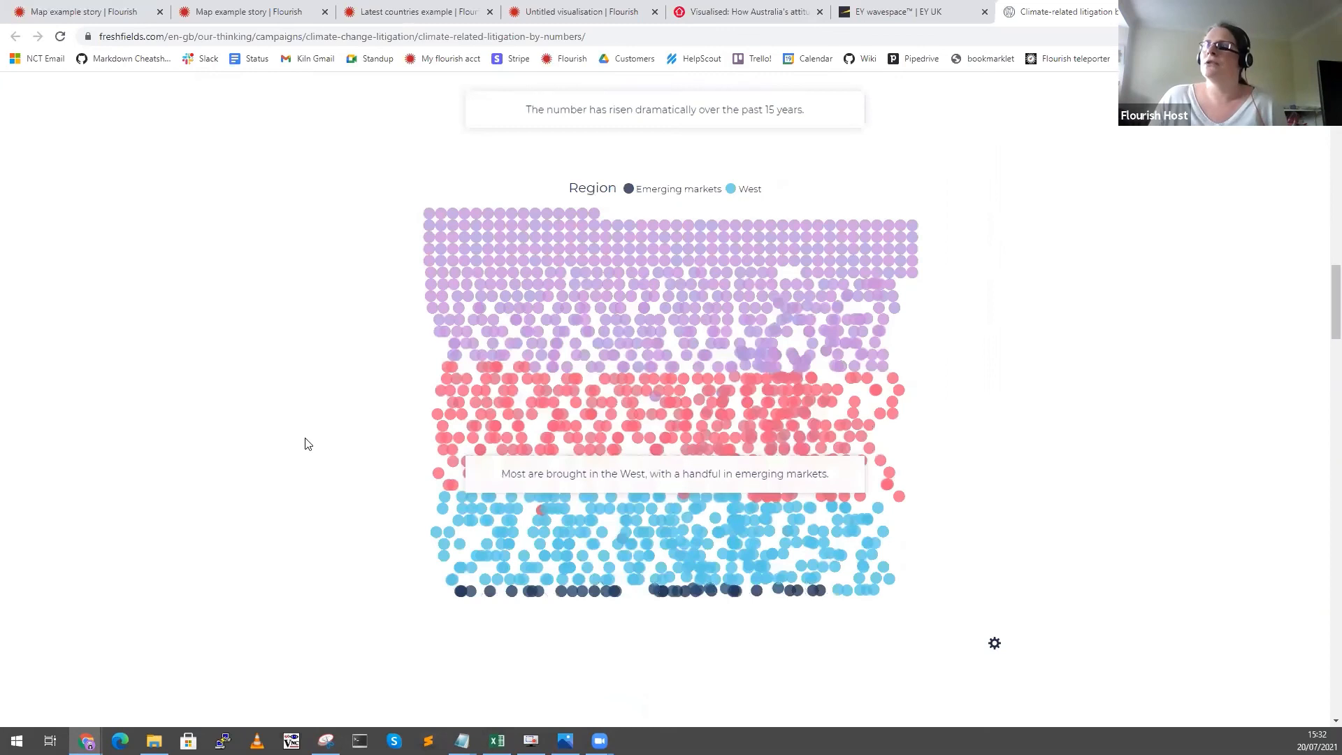
pyautogui.scroll(-1, 321, 412)
pyautogui.scroll(-3, 367, 434)
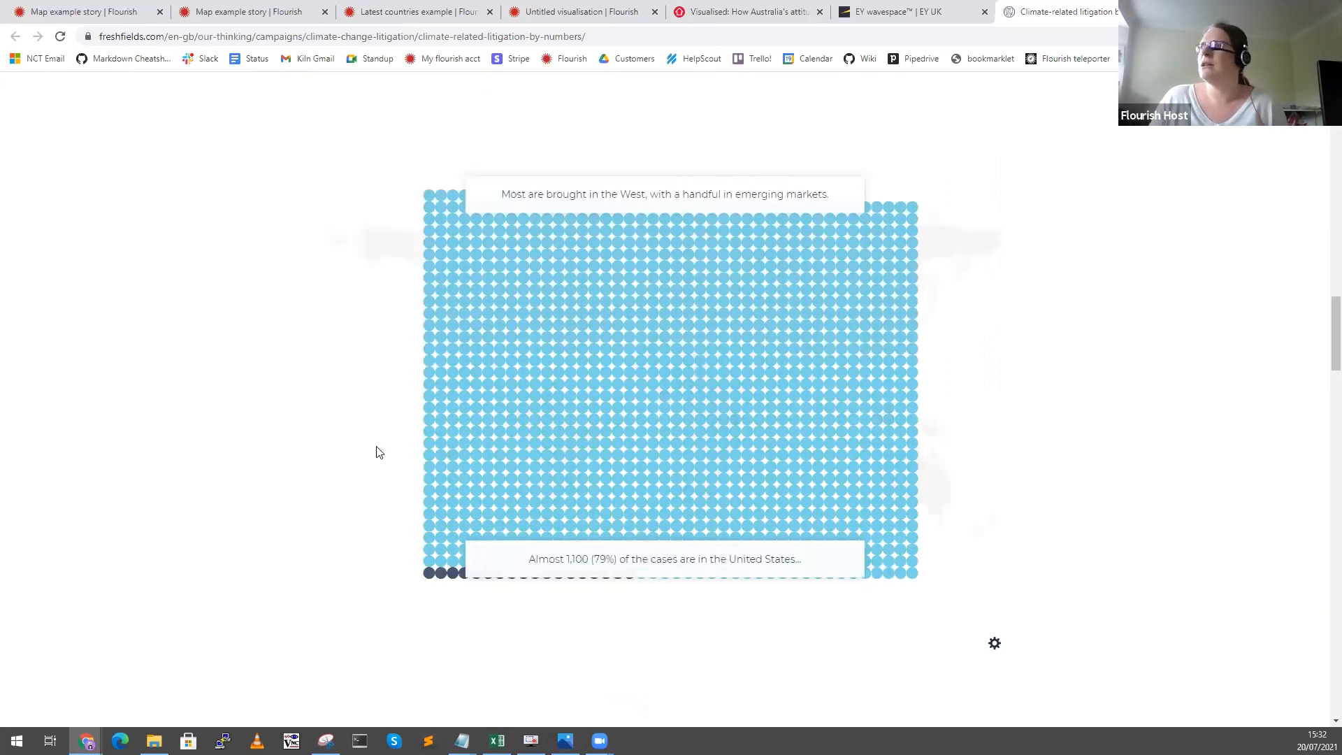
# Follow the scrolly through the world map of cases and the United States trend to the cases directed at businesses.
pyautogui.scroll(-2, 378, 451)
pyautogui.scroll(-3, 378, 451)
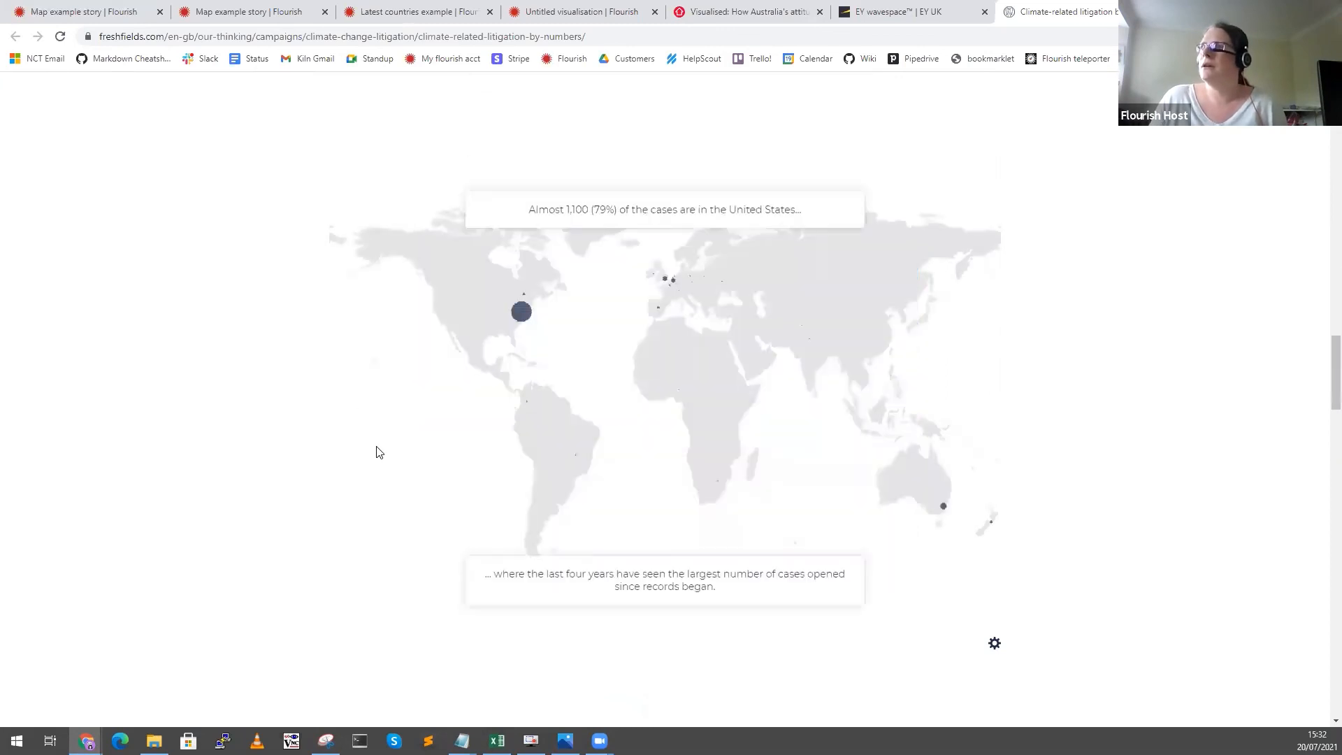
pyautogui.scroll(-2, 378, 451)
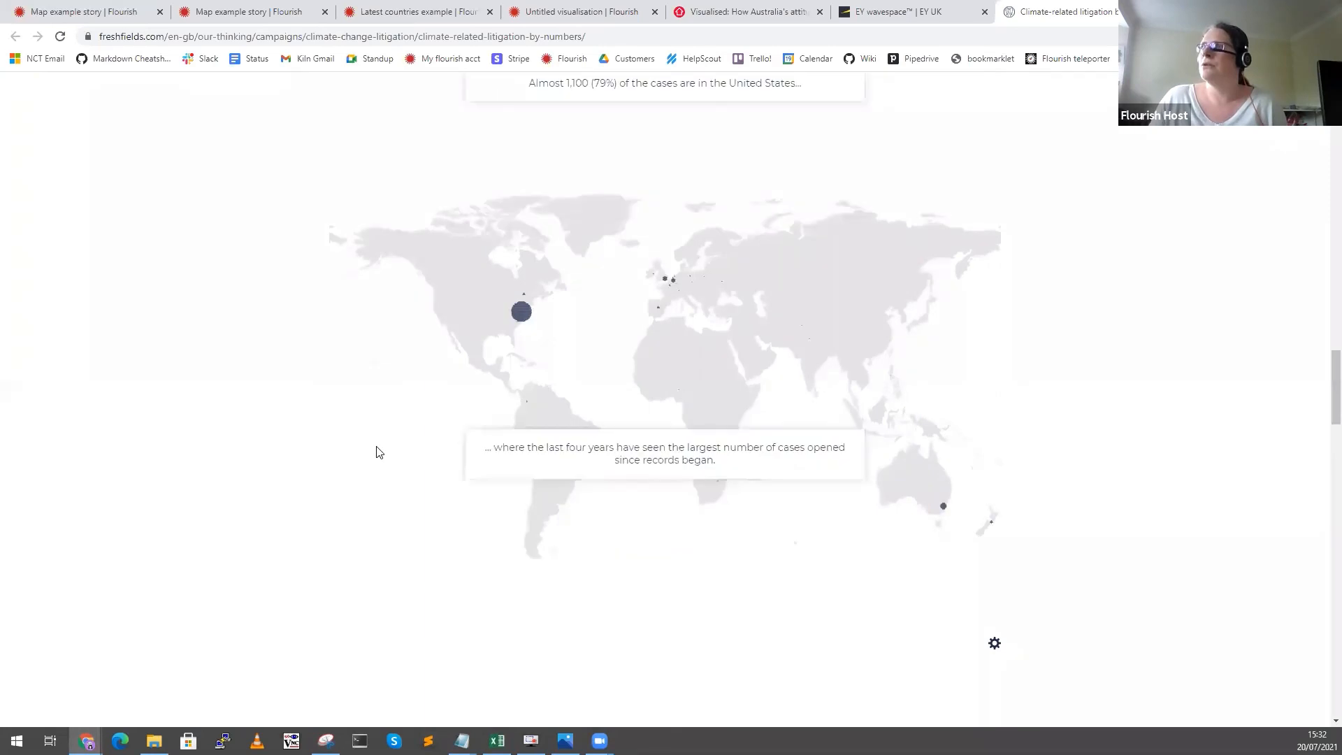
pyautogui.scroll(-3, 378, 452)
pyautogui.scroll(-5, 378, 451)
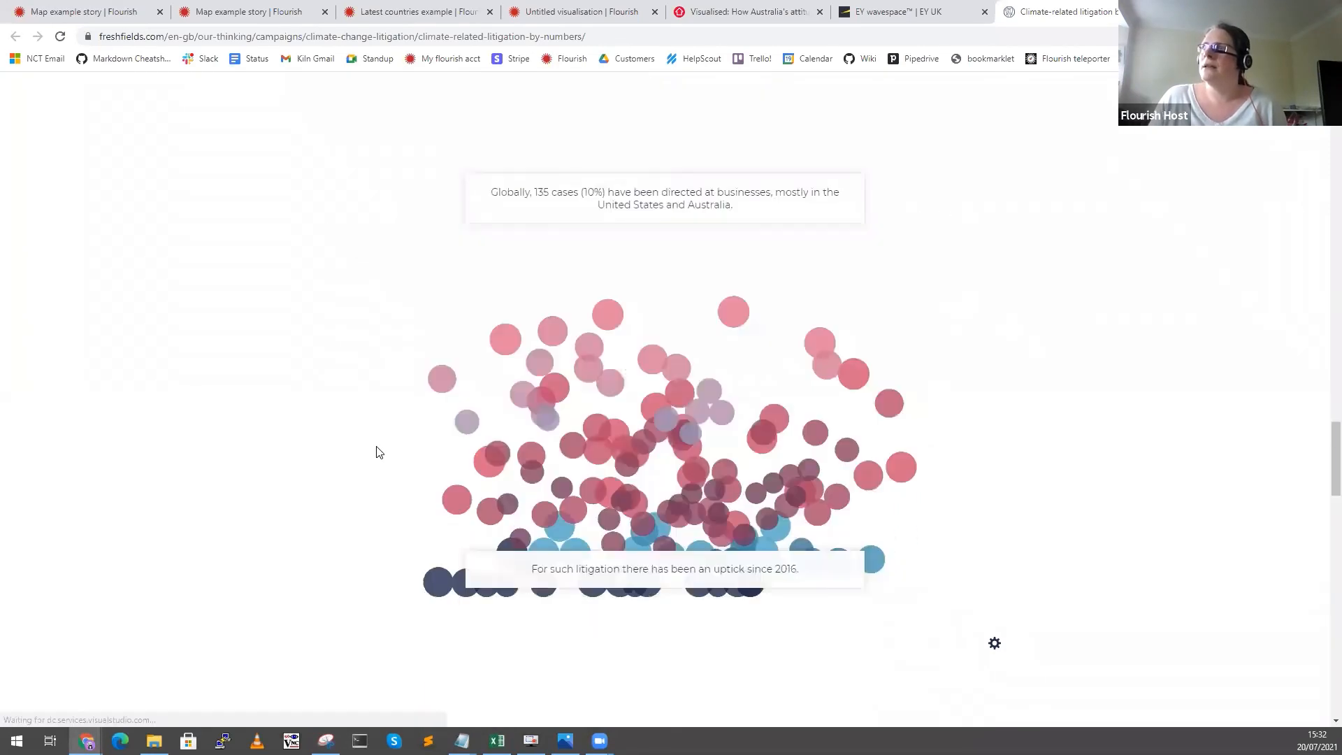
# View the scrolly's case sector slides through to the end of the Freshfields page, and return to the webinar slides at Resources.
pyautogui.scroll(-7, 378, 452)
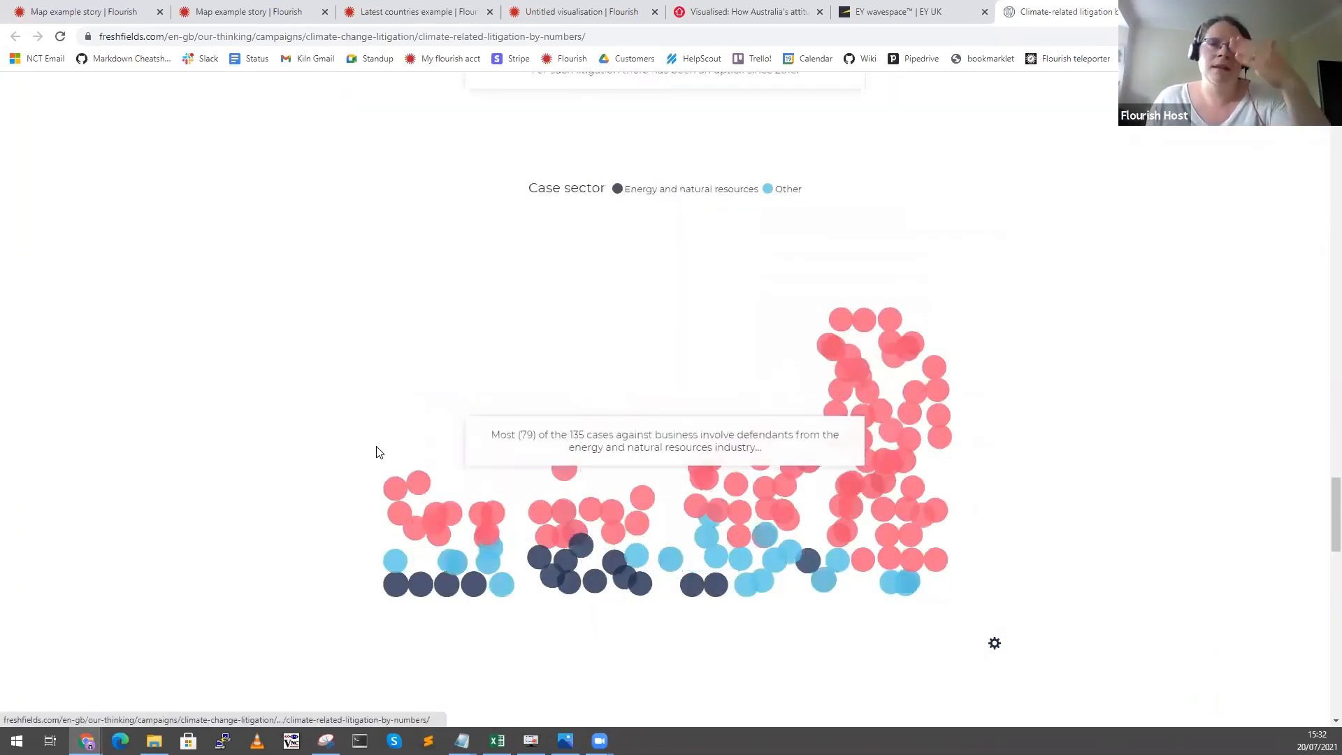
pyautogui.scroll(-1, 378, 451)
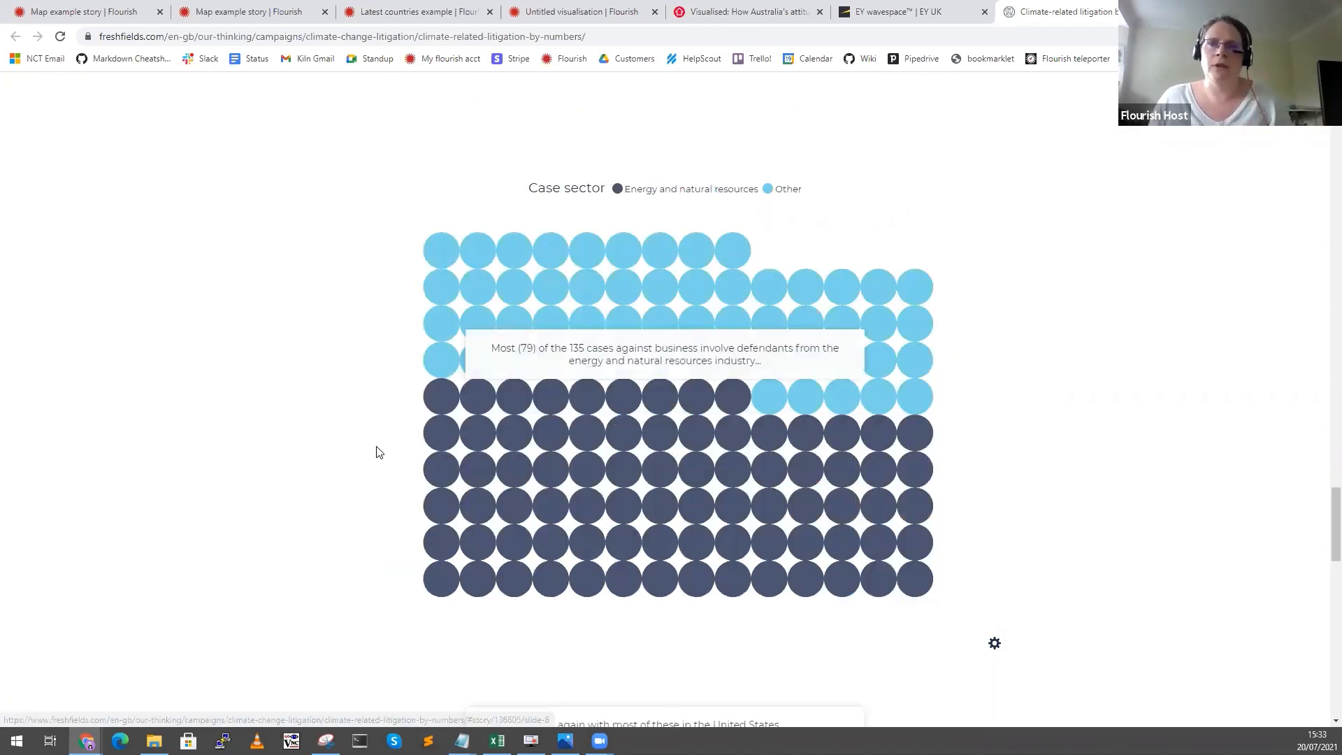
pyautogui.scroll(-4, 378, 453)
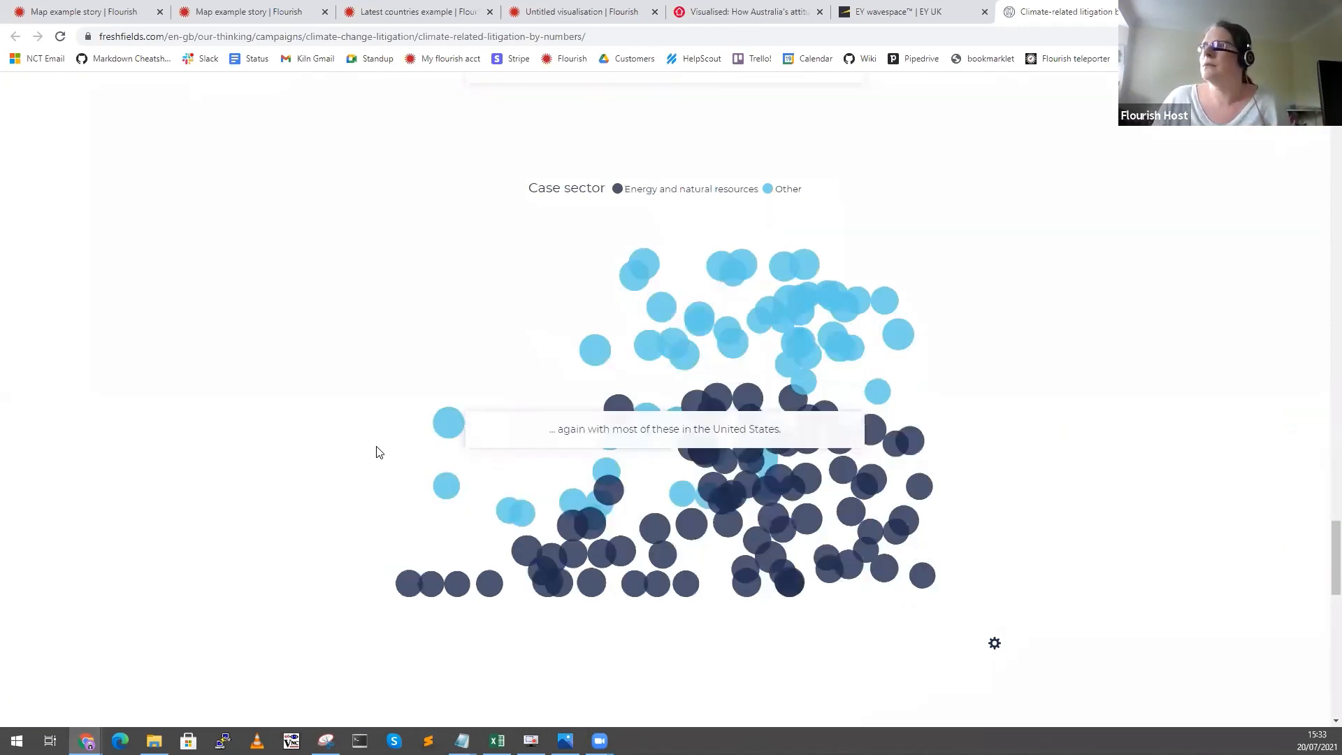
pyautogui.scroll(-4, 378, 452)
pyautogui.scroll(-9, 378, 452)
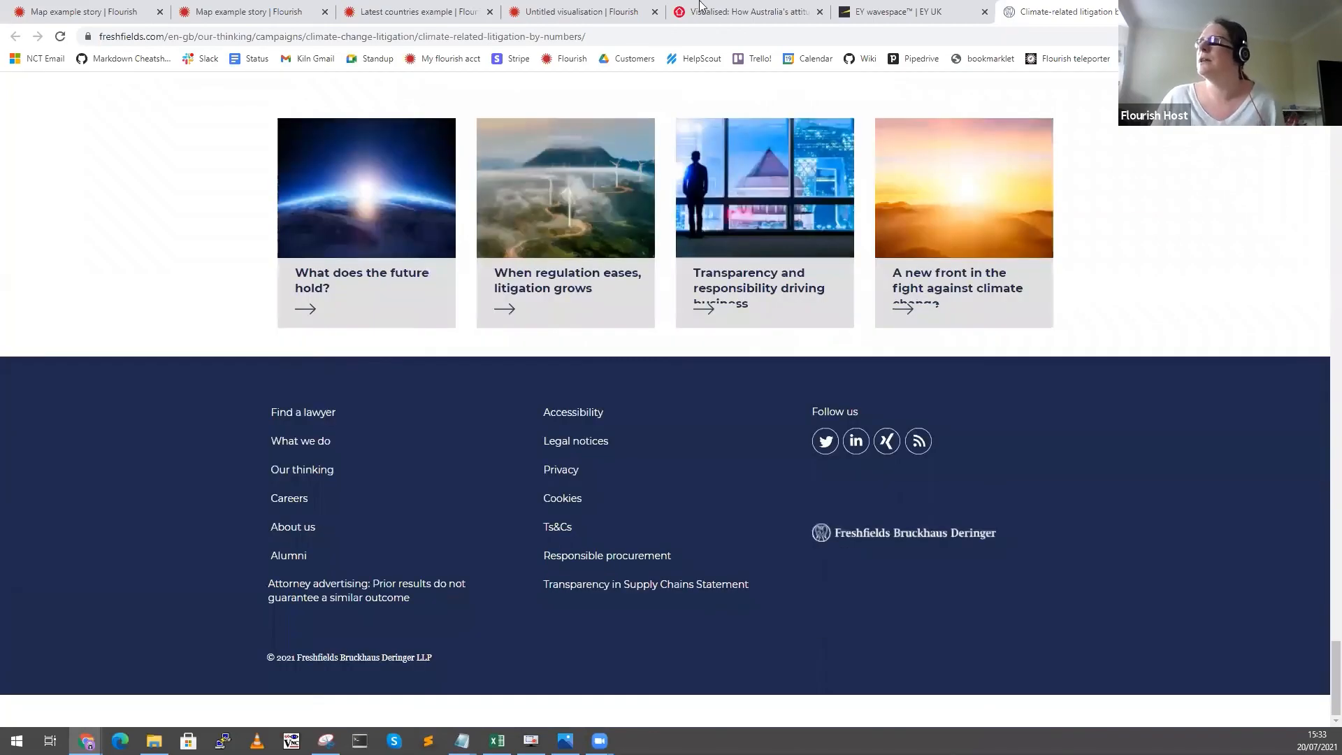
pyautogui.hotkey('alt', 'Tab')
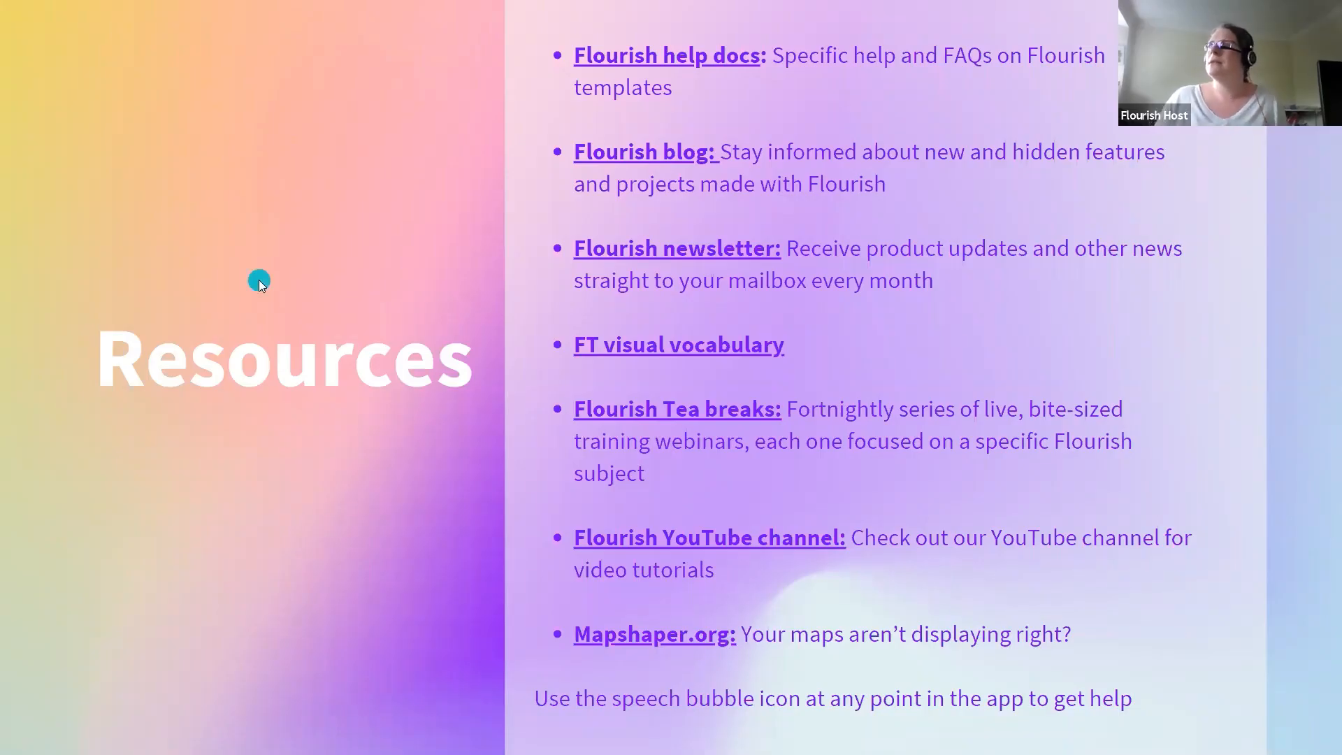